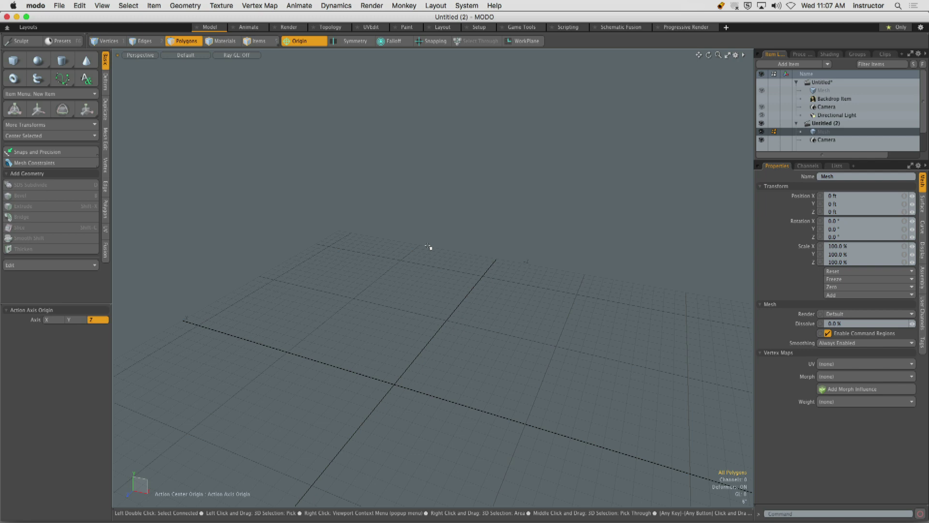
# - Add a default unit cube as a new mesh item at the origin
pyautogui.keyDown('alt'); pyautogui.moveTo(458, 276); pyautogui.dragTo(439, 313); pyautogui.keyUp('alt')
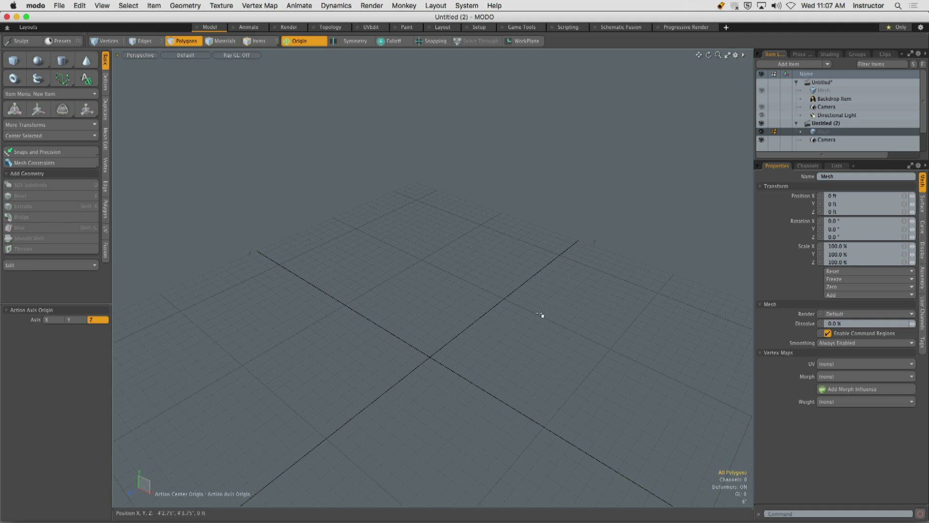
pyautogui.keyDown('alt'); pyautogui.moveTo(448, 285); pyautogui.dragTo(469, 271); pyautogui.keyUp('alt')
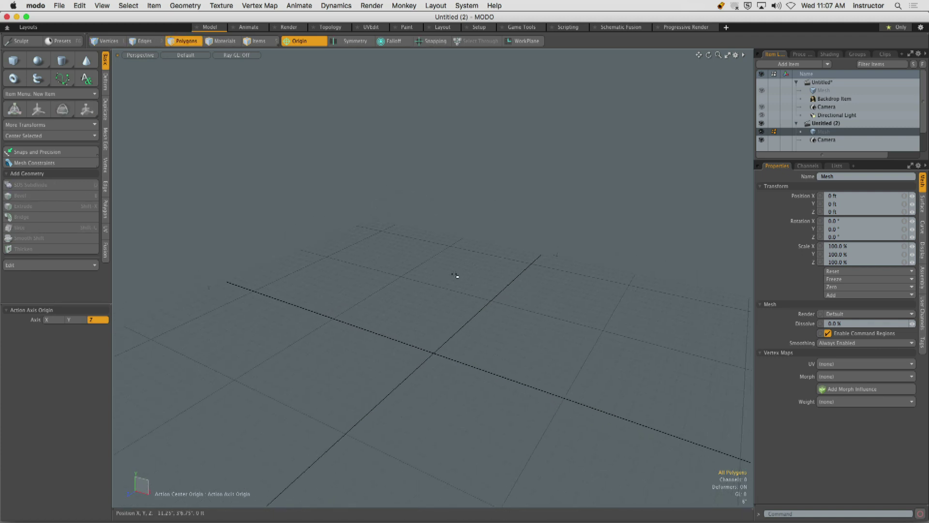
pyautogui.press('shift')
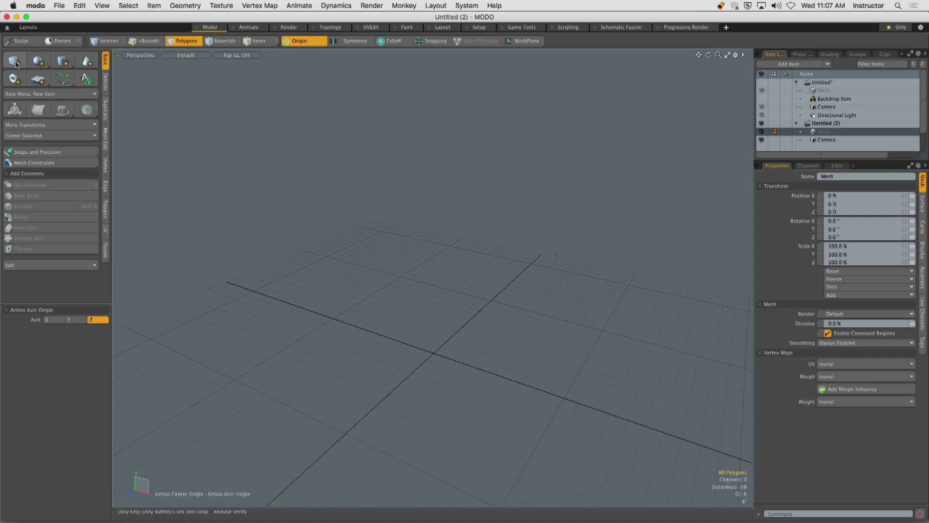
pyautogui.keyDown('shift'); pyautogui.click(13, 61); pyautogui.keyUp('shift')
pyautogui.keyDown('alt'); pyautogui.moveTo(436, 339); pyautogui.dragTo(436, 286); pyautogui.keyUp('alt')
pyautogui.keyDown('alt'); pyautogui.moveTo(435, 286); pyautogui.dragTo(498, 245); pyautogui.keyUp('alt')
# - Hide the grid in the 3D viewport's visibility settings
pyautogui.press('o')
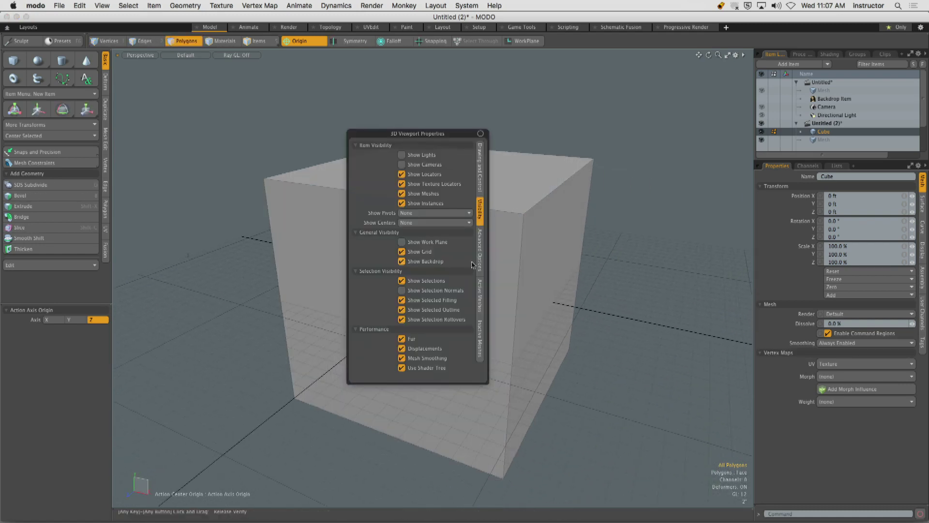
pyautogui.click(420, 251)
pyautogui.keyDown('alt'); pyautogui.moveTo(618, 289); pyautogui.dragTo(516, 255); pyautogui.keyUp('alt')
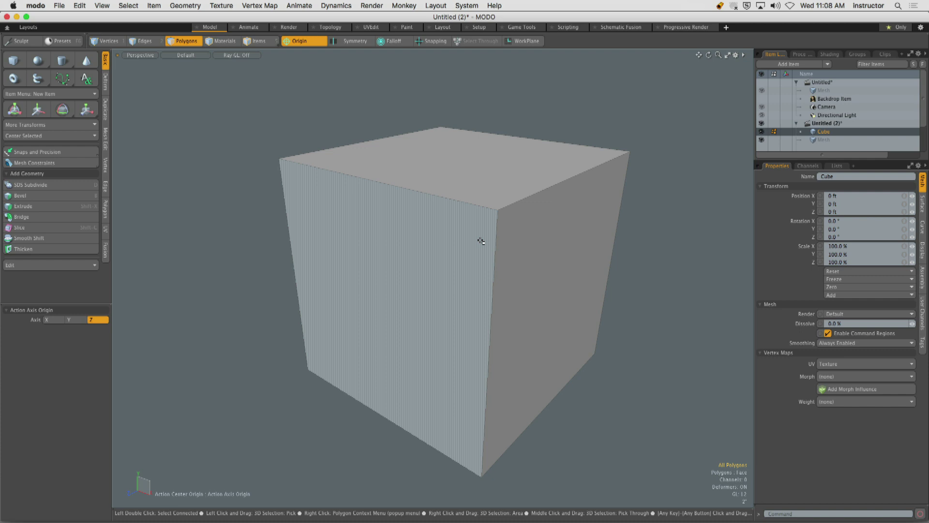
# - Delete the cube's top polygon to leave the box open
pyautogui.keyDown('alt'); pyautogui.moveTo(481, 241); pyautogui.dragTo(446, 253); pyautogui.keyUp('alt')
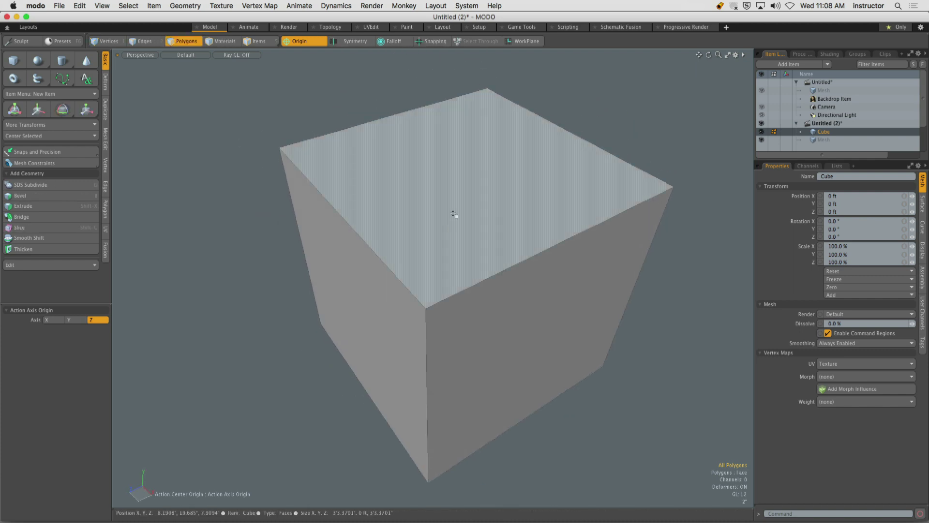
pyautogui.click(446, 254)
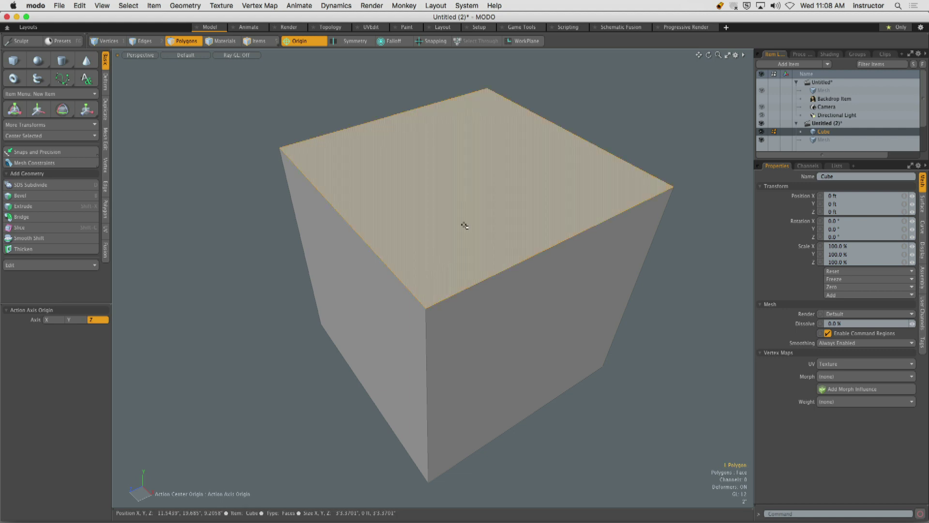
pyautogui.press('Delete')
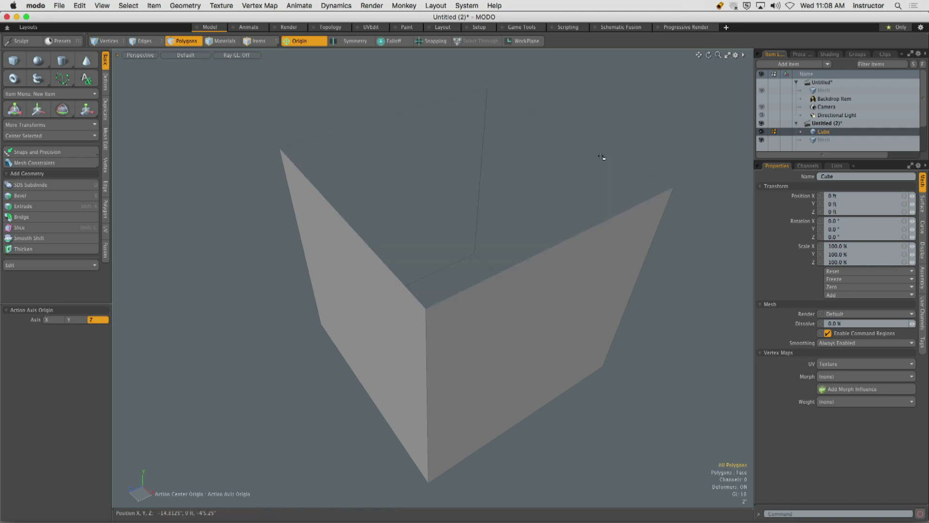
# - Thicken all five remaining box polygons with an offset of about -1.25 inches, then clear the selection
pyautogui.keyDown('alt'); pyautogui.moveTo(603, 157); pyautogui.dragTo(469, 207); pyautogui.keyUp('alt')
pyautogui.click(382, 305)
pyautogui.doubleClick(383, 284)
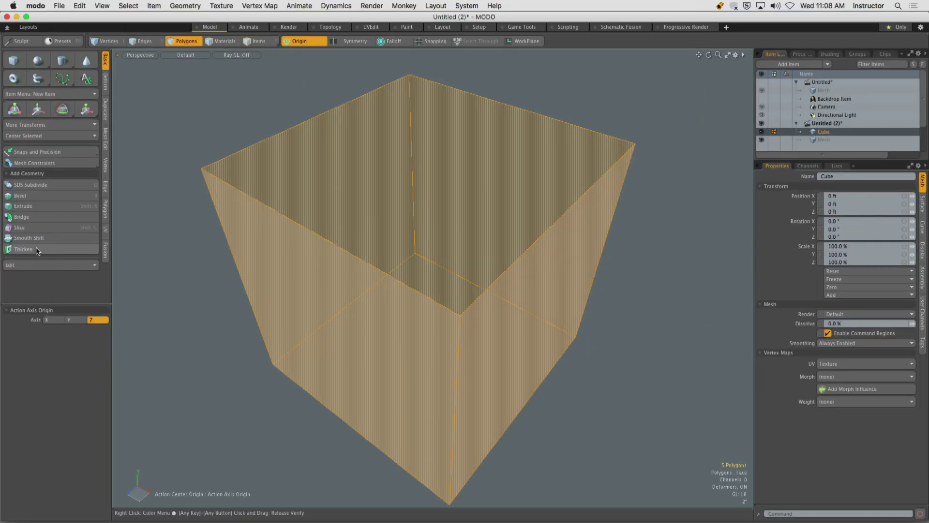
pyautogui.click(37, 250)
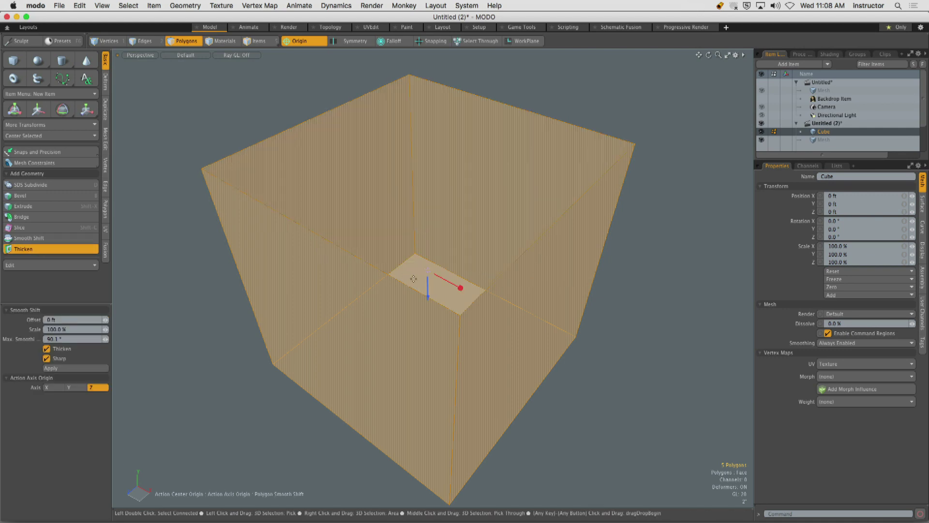
pyautogui.moveTo(426, 286)
pyautogui.mouseDown()
pyautogui.moveTo(429, 298)
pyautogui.moveTo(427, 283)
pyautogui.mouseUp()
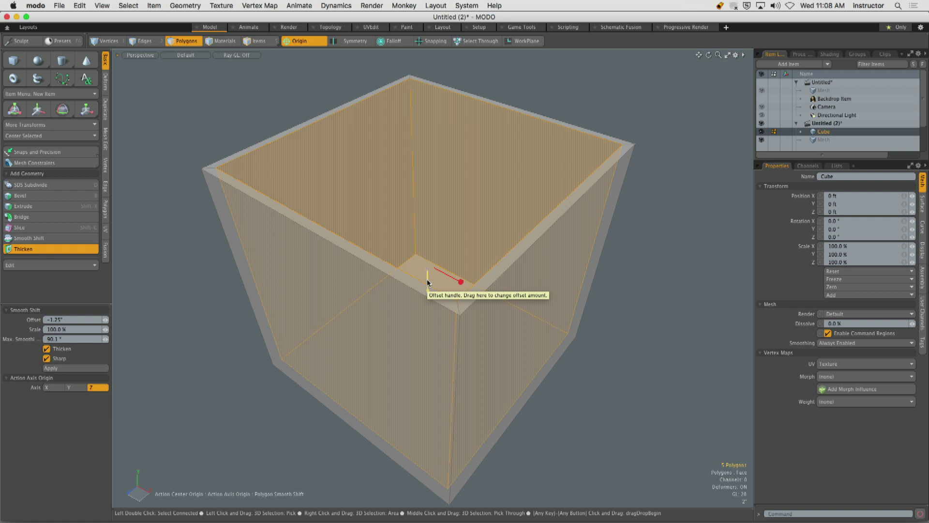
pyautogui.press('space')
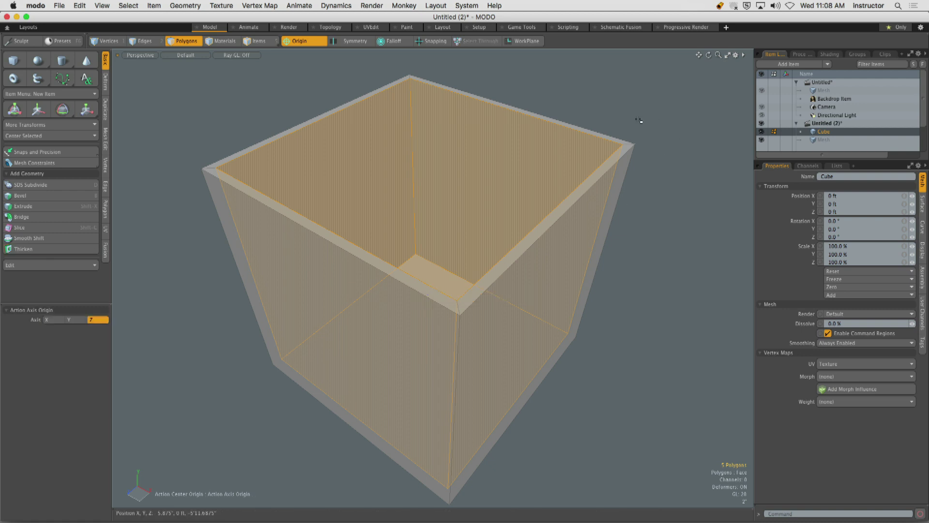
pyautogui.click(639, 121)
pyautogui.keyDown('alt'); pyautogui.moveTo(638, 121); pyautogui.dragTo(394, 228); pyautogui.keyUp('alt')
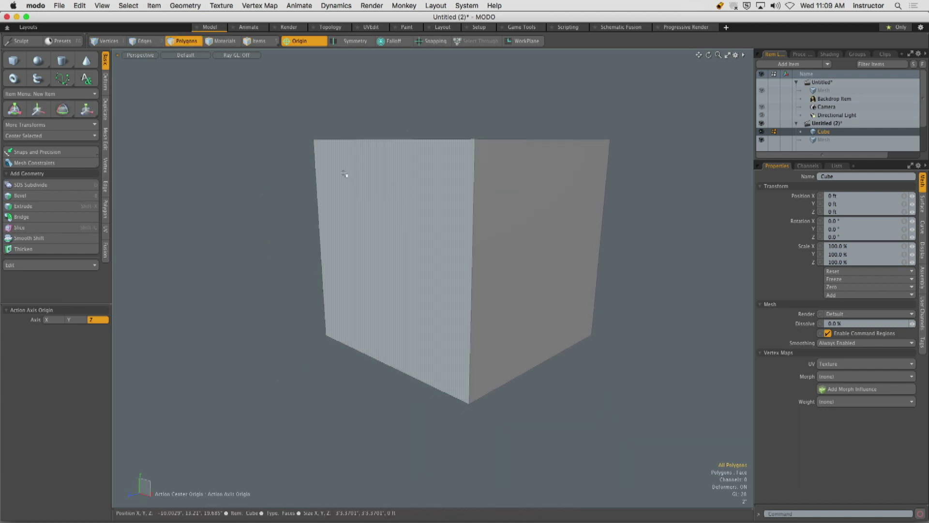
pyautogui.moveTo(346, 174)
pyautogui.mouseDown()
pyautogui.moveTo(410, 282)
pyautogui.moveTo(443, 317)
pyautogui.mouseUp()
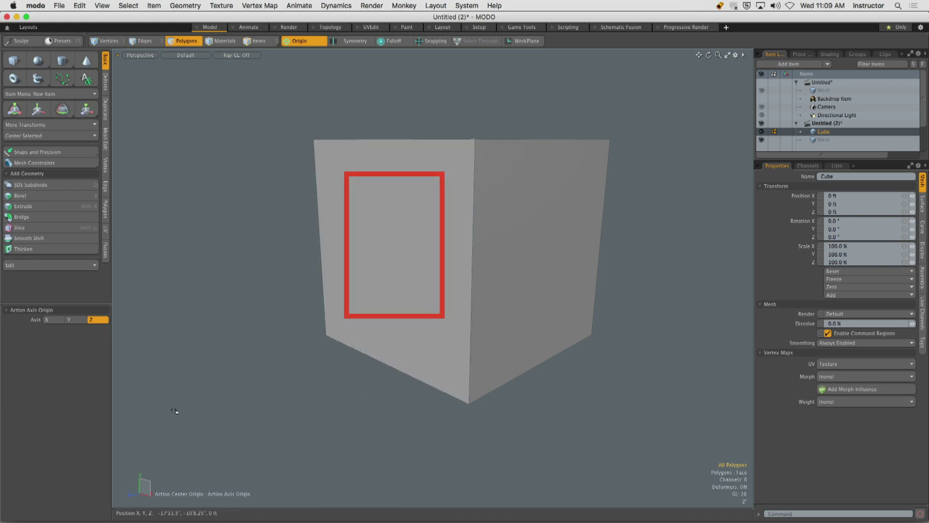
pyautogui.press('alt')
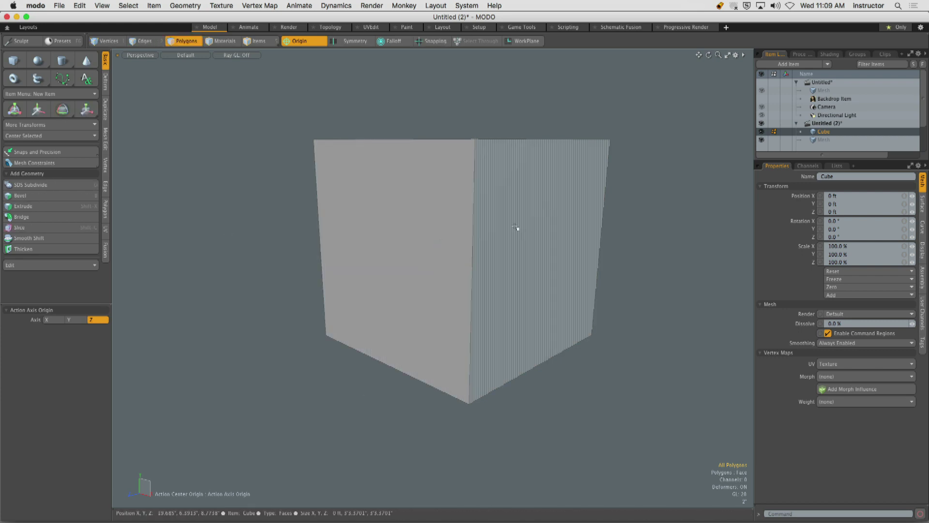
pyautogui.keyDown('alt'); pyautogui.moveTo(519, 172); pyautogui.dragTo(446, 232); pyautogui.keyUp('alt')
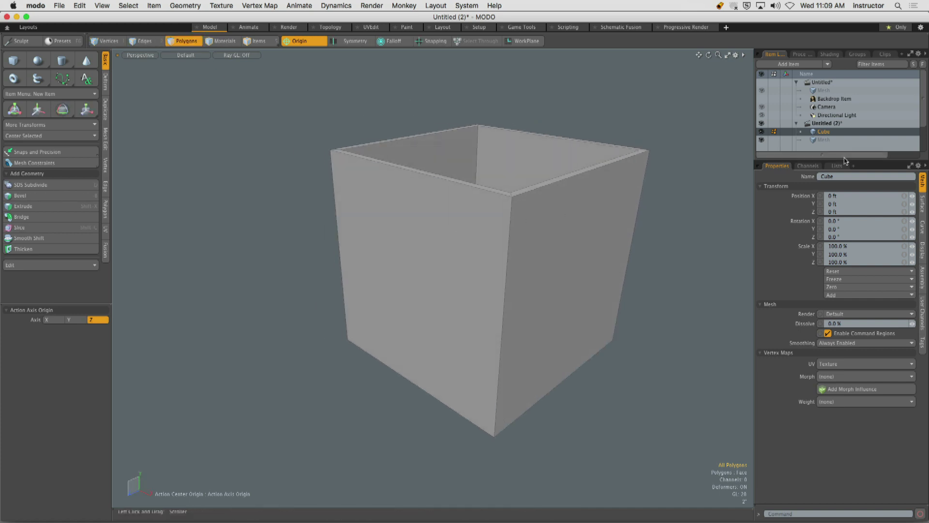
# - Enlarge the item list and make the empty Mesh item below Cube active
pyautogui.moveTo(842, 161); pyautogui.dragTo(842, 201)
pyautogui.click(822, 140)
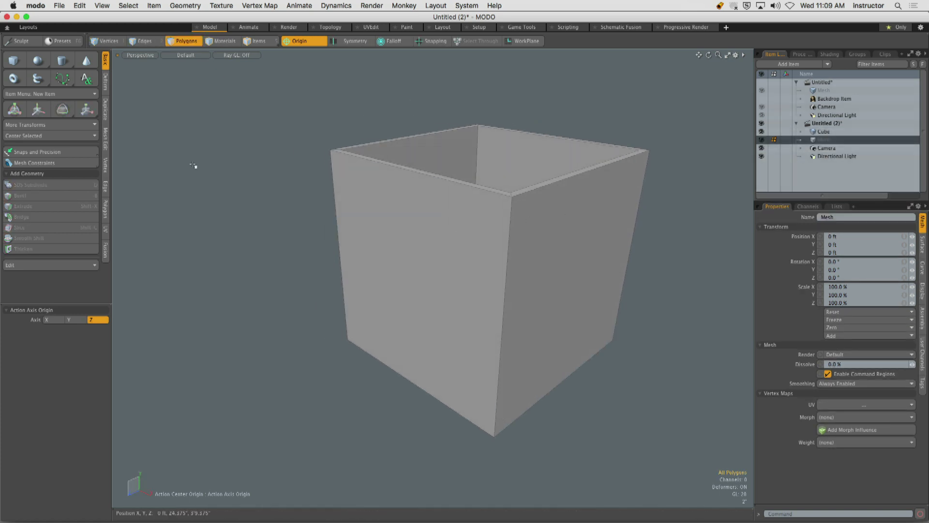
pyautogui.keyDown('alt'); pyautogui.moveTo(458, 264); pyautogui.dragTo(506, 301); pyautogui.keyUp('alt')
pyautogui.doubleClick(501, 205)
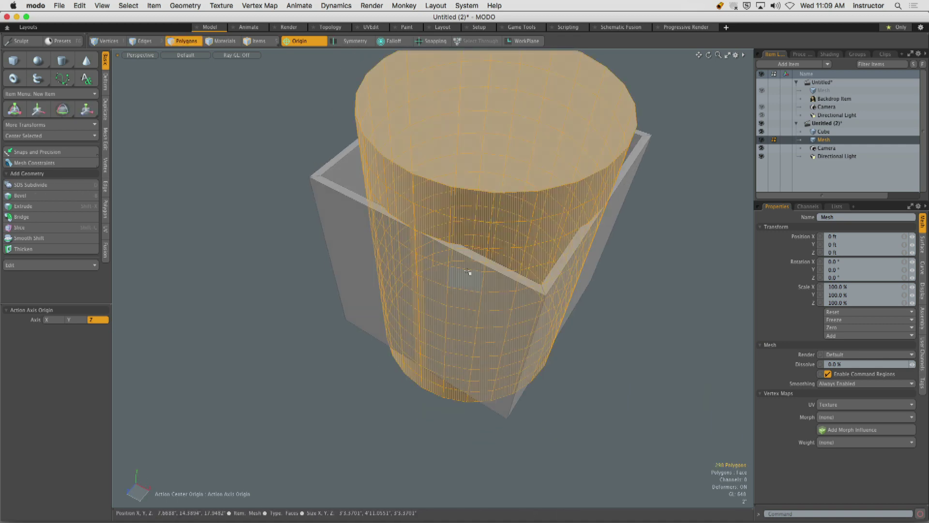
pyautogui.press('Delete')
# - Draw a flat 8-sided cylinder disc about 22 inches across beside the box, facing along the Z axis
pyautogui.keyDown('alt'); pyautogui.moveTo(448, 249); pyautogui.dragTo(151, 276); pyautogui.keyUp('alt')
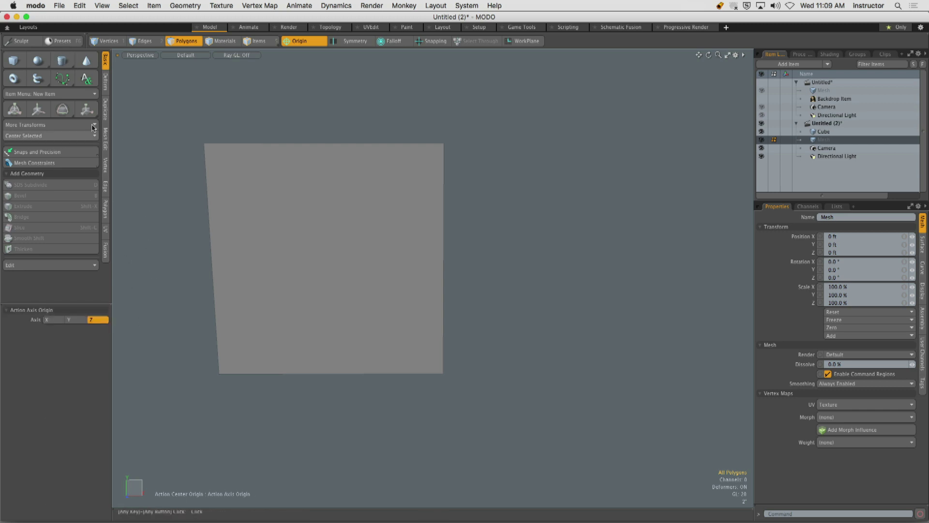
pyautogui.click(62, 60)
pyautogui.click(65, 373)
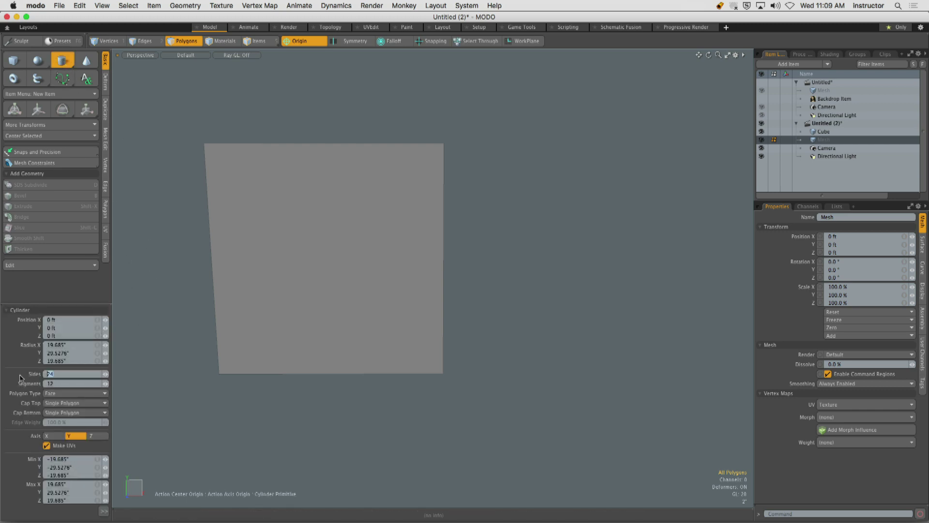
pyautogui.press('Return')
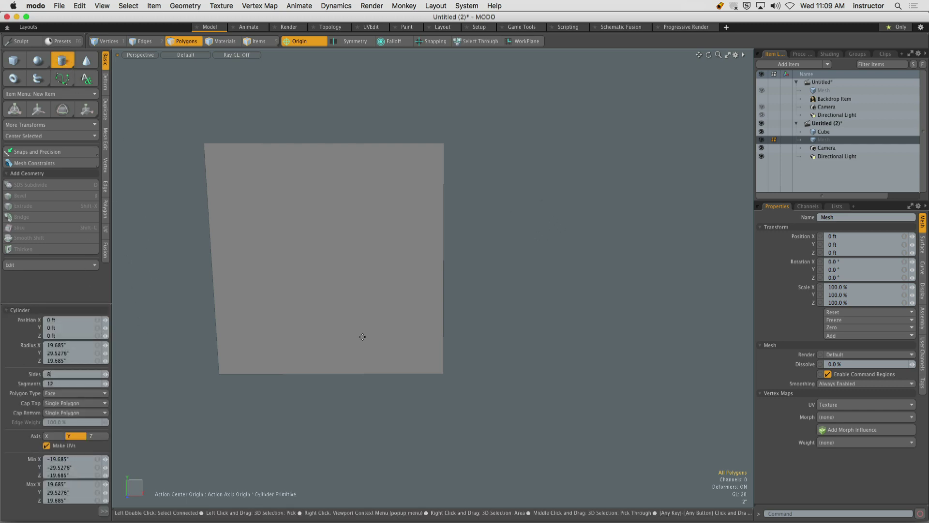
pyautogui.moveTo(532, 267); pyautogui.dragTo(637, 371)
pyautogui.press('super+z')
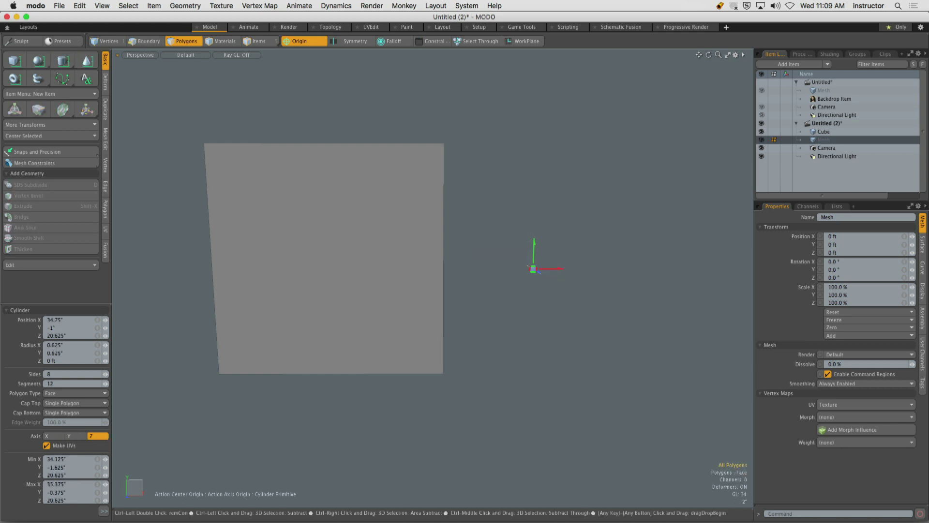
pyautogui.press('super+z')
pyautogui.press('super+shift+z')
pyautogui.press('super+shift+z')
pyautogui.press('space')
# - Extrude the octagonal disc about 25.5 inches along Z into a solid cylinder
pyautogui.keyDown('alt'); pyautogui.moveTo(612, 302); pyautogui.dragTo(425, 203); pyautogui.keyUp('alt')
pyautogui.click(493, 307)
pyautogui.hotkey('shift', 'x')
pyautogui.moveTo(319, 433); pyautogui.dragTo(297, 448)
pyautogui.press('space')
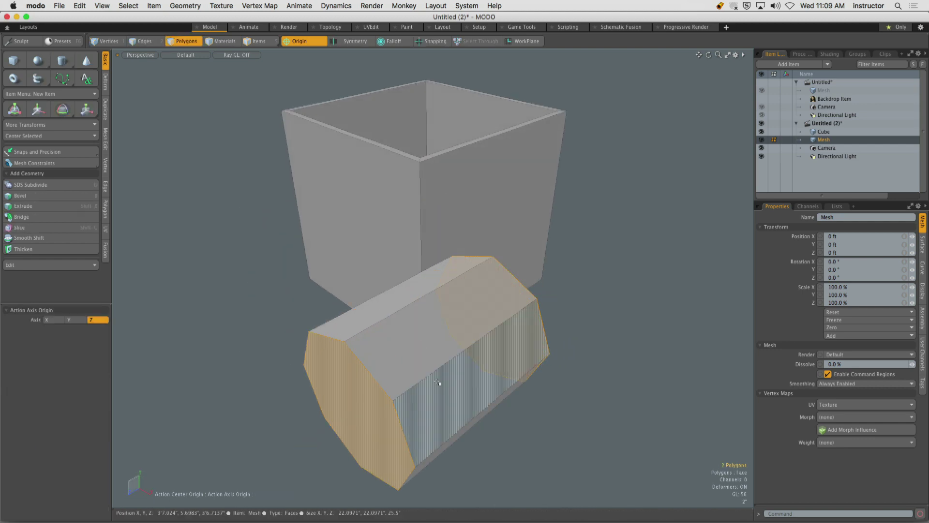
# - Select the entire octagonal cylinder and center it at the origin
pyautogui.click(439, 381)
pyautogui.scroll(-5, 405, 390)
pyautogui.moveTo(440, 379)
pyautogui.keyDown('alt'); pyautogui.mouseDown()
pyautogui.moveTo(405, 390)
pyautogui.moveTo(432, 365)
pyautogui.mouseUp(); pyautogui.keyUp('alt')
pyautogui.doubleClick(433, 365)
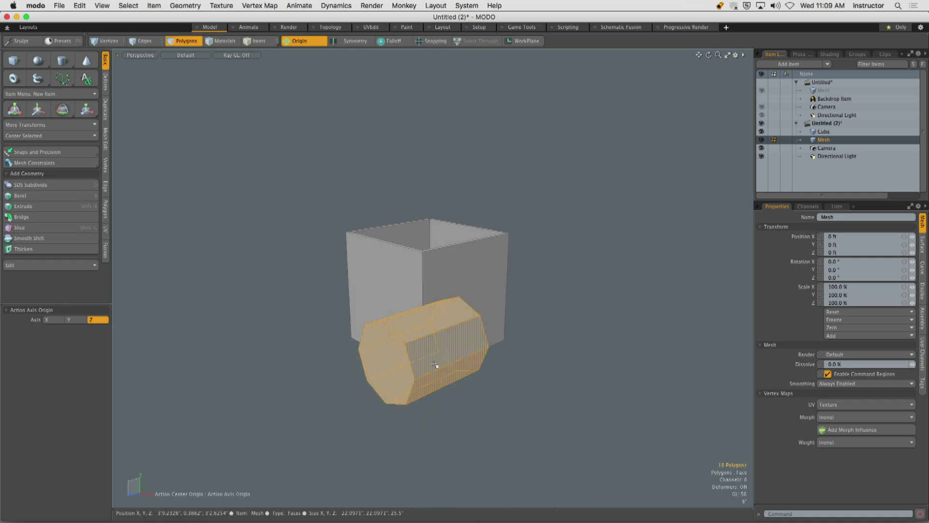
pyautogui.click(58, 136)
pyautogui.click(58, 149)
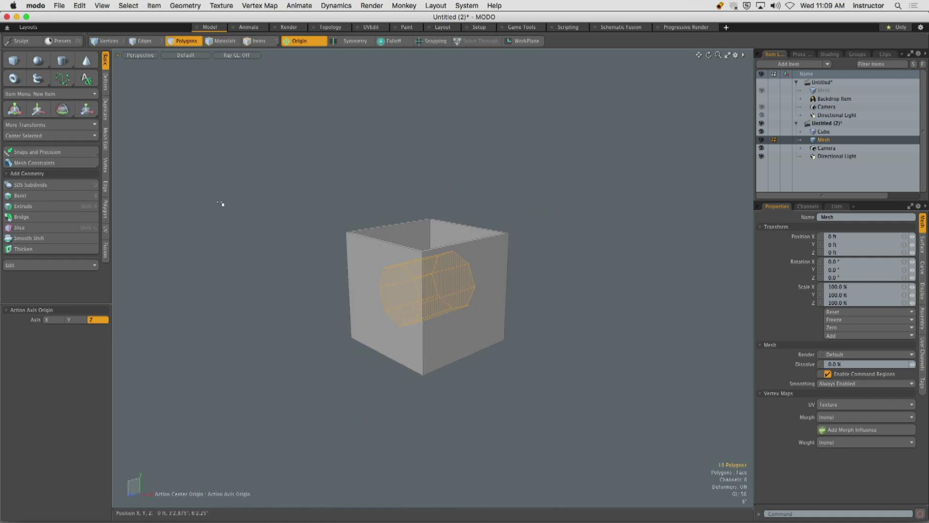
# - Move the cylinder along Z until it passes partway through the box's front wall, then deselect it
pyautogui.keyDown('alt'); pyautogui.moveTo(222, 202); pyautogui.dragTo(357, 322); pyautogui.keyUp('alt')
pyautogui.press('w')
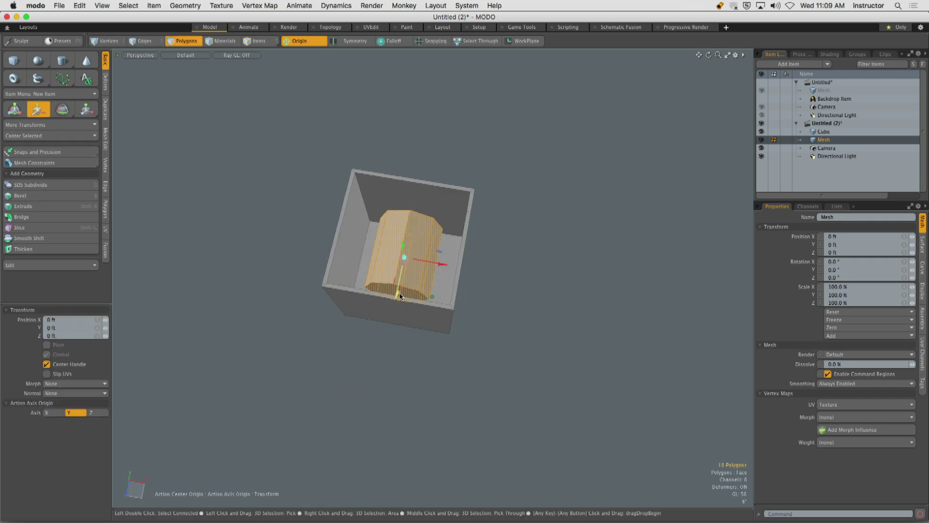
pyautogui.moveTo(400, 295); pyautogui.dragTo(386, 349)
pyautogui.press('space')
pyautogui.click(478, 361)
# - Examine from several angles how the cylinder passes through the box wall
pyautogui.keyDown('alt'); pyautogui.moveTo(478, 361); pyautogui.dragTo(484, 242); pyautogui.keyUp('alt')
pyautogui.keyDown('alt'); pyautogui.moveTo(320, 276); pyautogui.dragTo(355, 317); pyautogui.keyUp('alt')
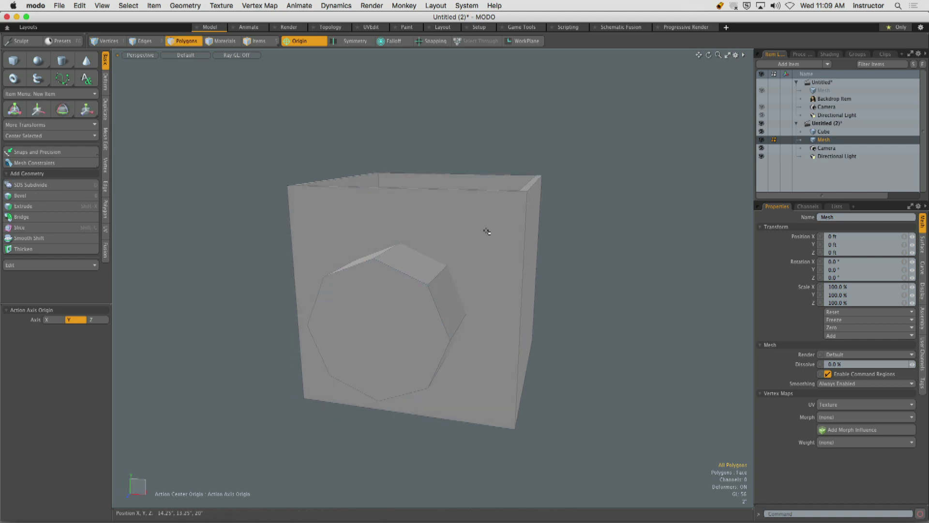
pyautogui.keyDown('alt'); pyautogui.moveTo(487, 232); pyautogui.dragTo(406, 296); pyautogui.keyUp('alt')
pyautogui.doubleClick(379, 311)
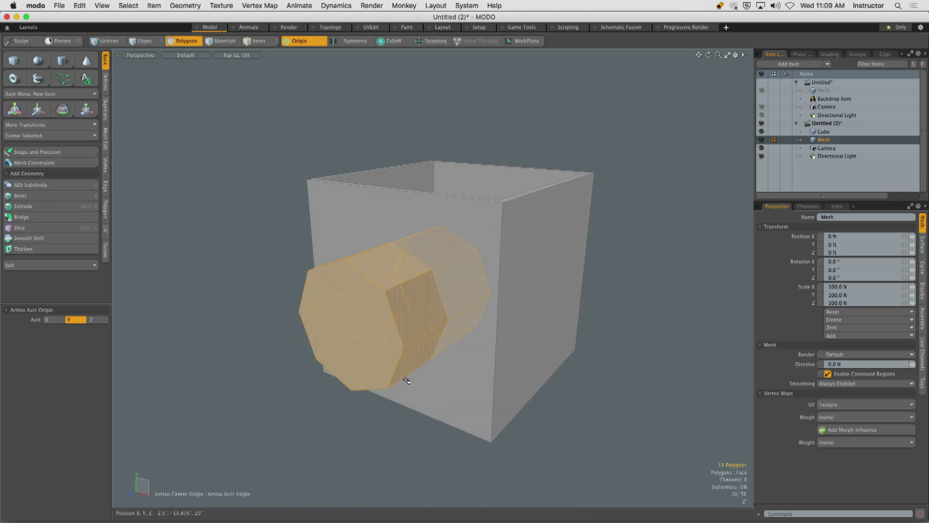
pyautogui.keyDown('alt'); pyautogui.moveTo(405, 377); pyautogui.dragTo(385, 310); pyautogui.keyUp('alt')
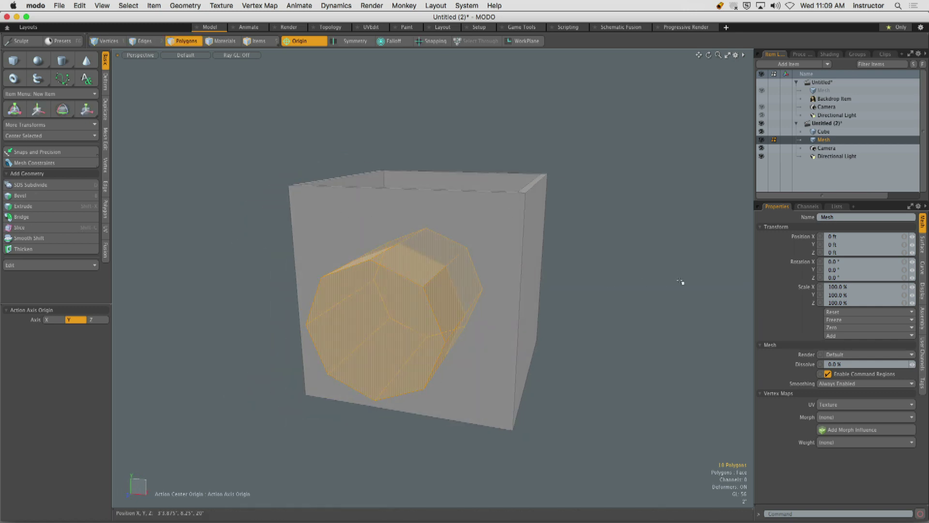
pyautogui.click(663, 251)
pyautogui.keyDown('alt'); pyautogui.moveTo(664, 251); pyautogui.dragTo(636, 257); pyautogui.keyUp('alt')
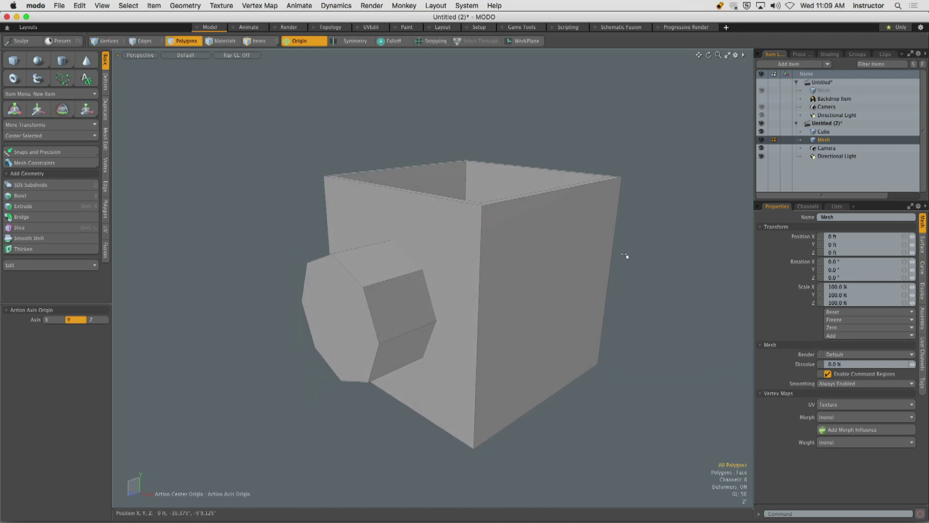
# - Turn off Make Inactive Same as Active in the viewport's inactive mesh settings
pyautogui.press('o')
pyautogui.click(688, 330)
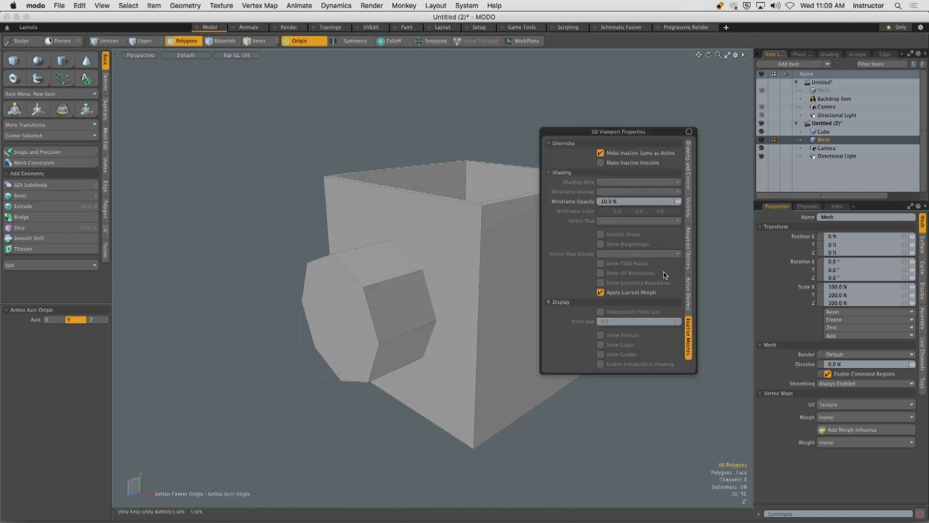
pyautogui.click(624, 156)
pyautogui.keyDown('alt'); pyautogui.moveTo(563, 133); pyautogui.dragTo(599, 153); pyautogui.keyUp('alt')
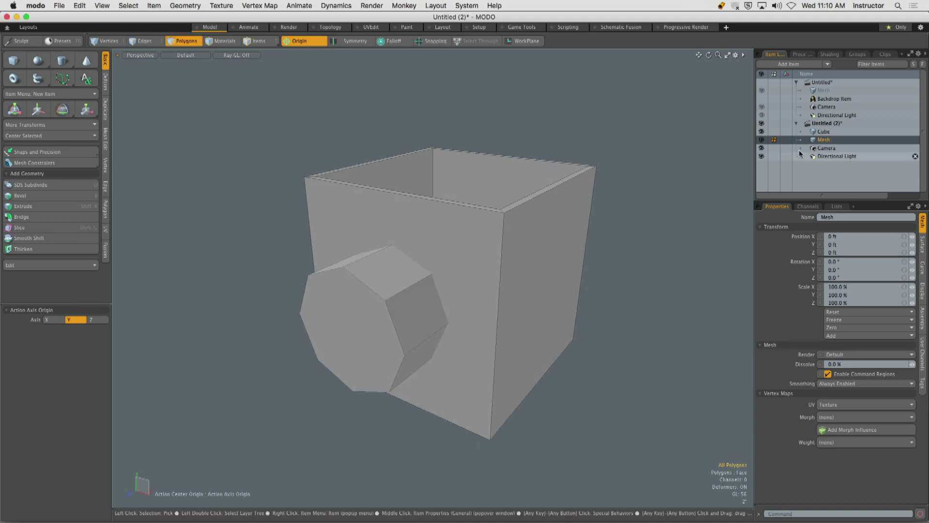
# - Make the Cube box the active mesh and set the inactive meshes' shading style to Wireframe
pyautogui.click(823, 131)
pyautogui.keyDown('alt'); pyautogui.moveTo(570, 204); pyautogui.dragTo(570, 209); pyautogui.keyUp('alt')
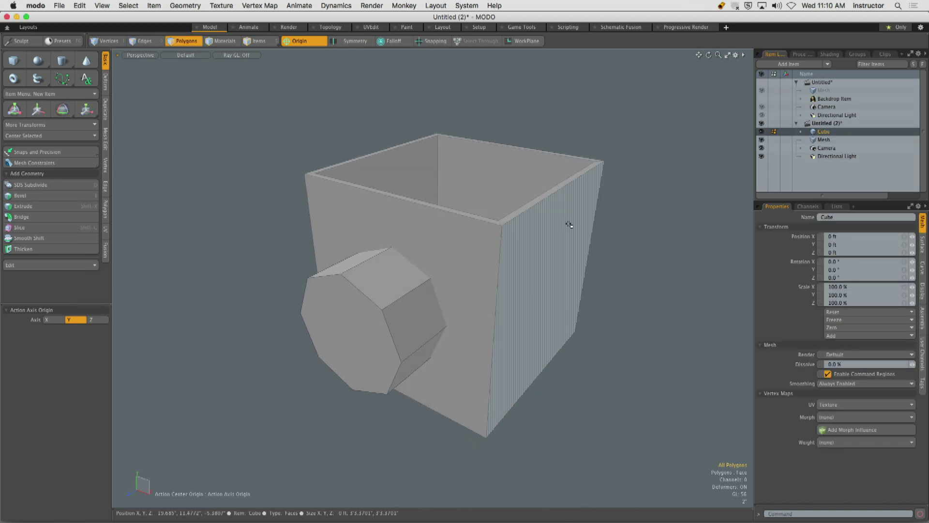
pyautogui.press('o')
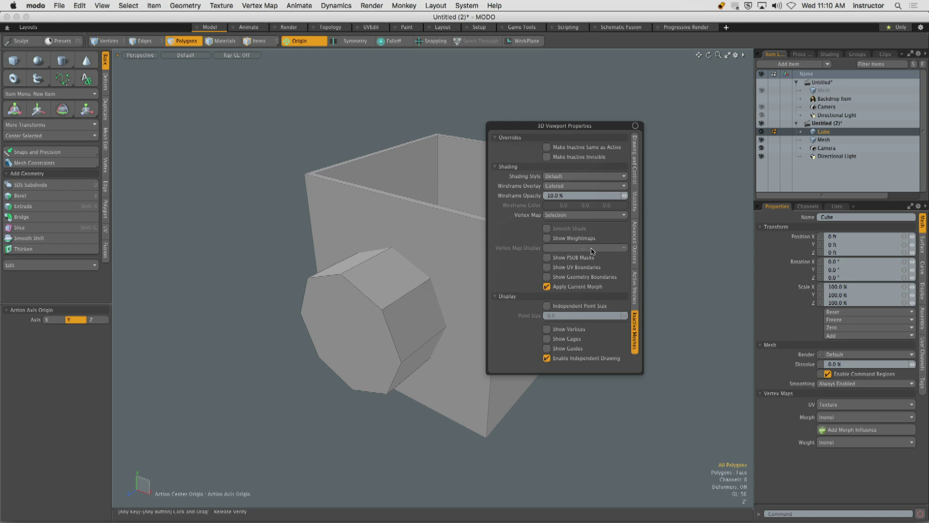
pyautogui.click(556, 176)
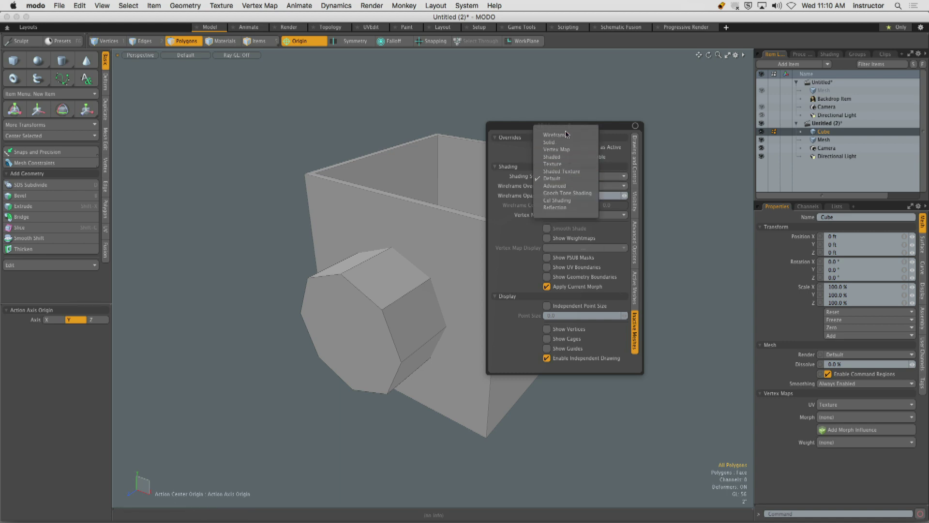
pyautogui.click(556, 135)
pyautogui.moveTo(602, 182)
pyautogui.keyDown('alt'); pyautogui.mouseDown()
pyautogui.moveTo(500, 155)
pyautogui.moveTo(616, 188)
pyautogui.moveTo(556, 179)
pyautogui.moveTo(623, 177)
pyautogui.moveTo(455, 184)
pyautogui.moveTo(468, 203)
pyautogui.moveTo(637, 150)
pyautogui.moveTo(693, 103)
pyautogui.moveTo(666, 114)
pyautogui.moveTo(662, 137)
pyautogui.moveTo(556, 160)
pyautogui.moveTo(561, 166)
pyautogui.moveTo(489, 216)
pyautogui.moveTo(498, 241)
pyautogui.moveTo(445, 288)
pyautogui.moveTo(300, 166)
pyautogui.mouseUp(); pyautogui.keyUp('alt')
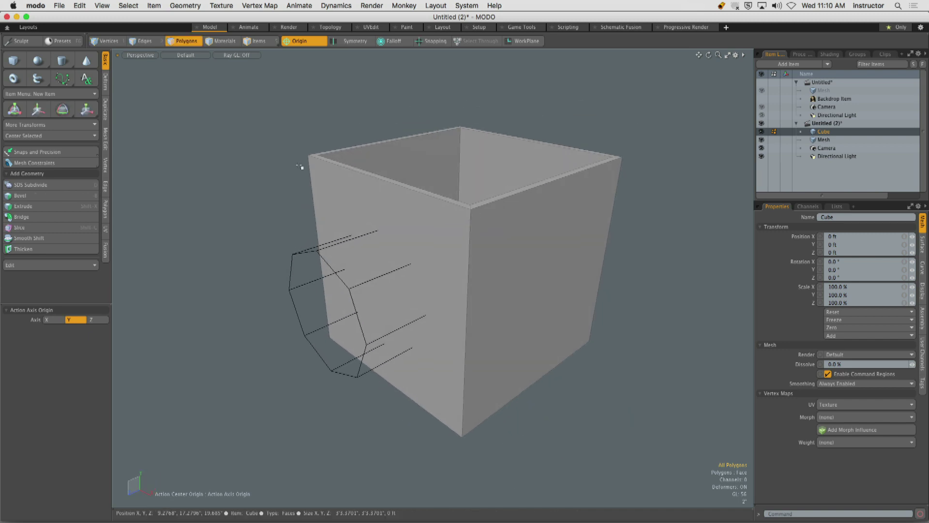
# - Slice the box with Solid Drill, using the Slice operation and the background mesh as the driver
pyautogui.click(191, 5)
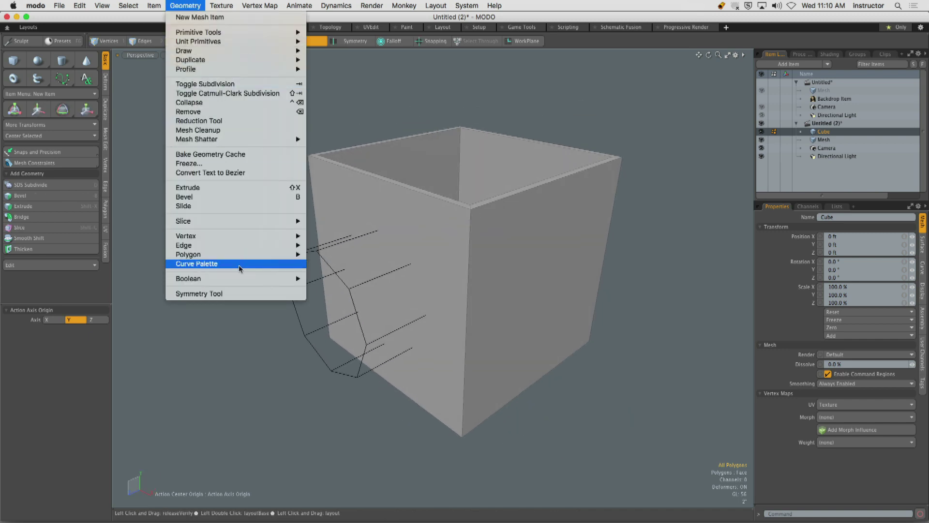
pyautogui.moveTo(244, 278)
pyautogui.click(331, 289)
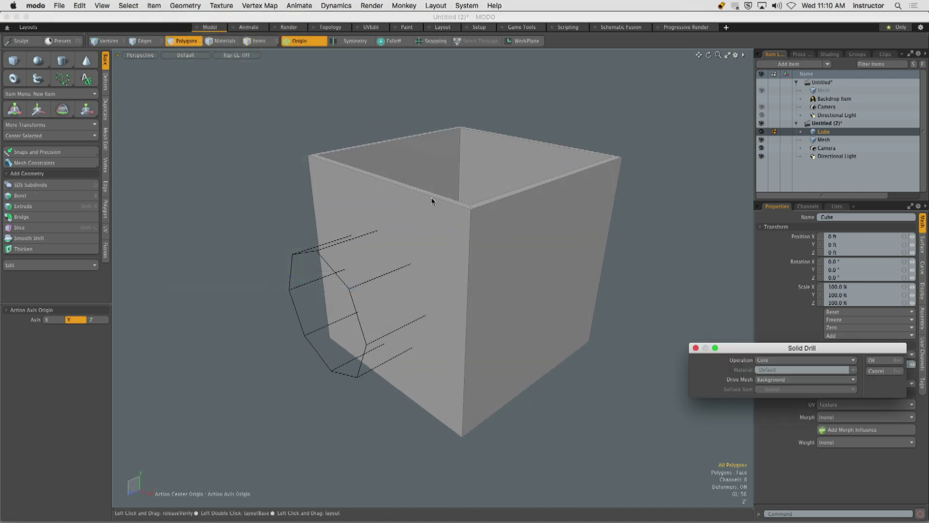
pyautogui.moveTo(750, 349); pyautogui.dragTo(190, 93)
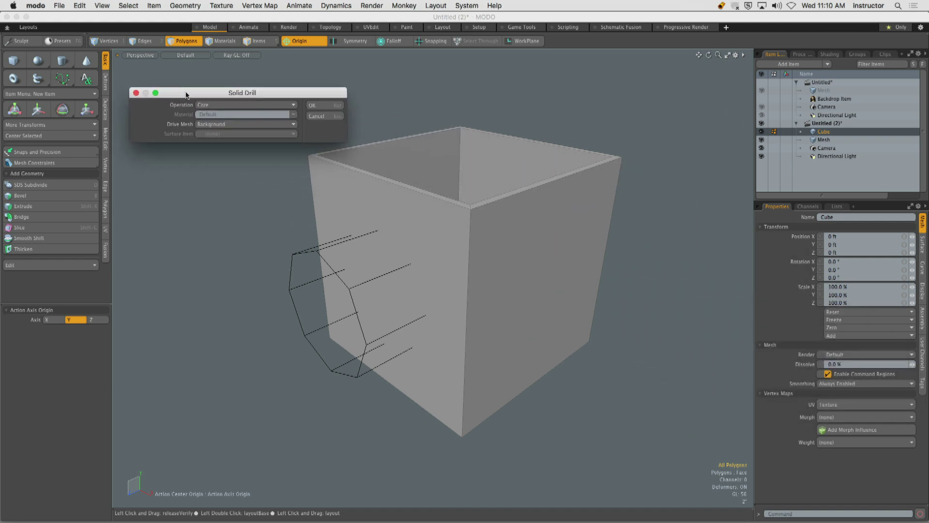
pyautogui.click(230, 107)
pyautogui.click(238, 132)
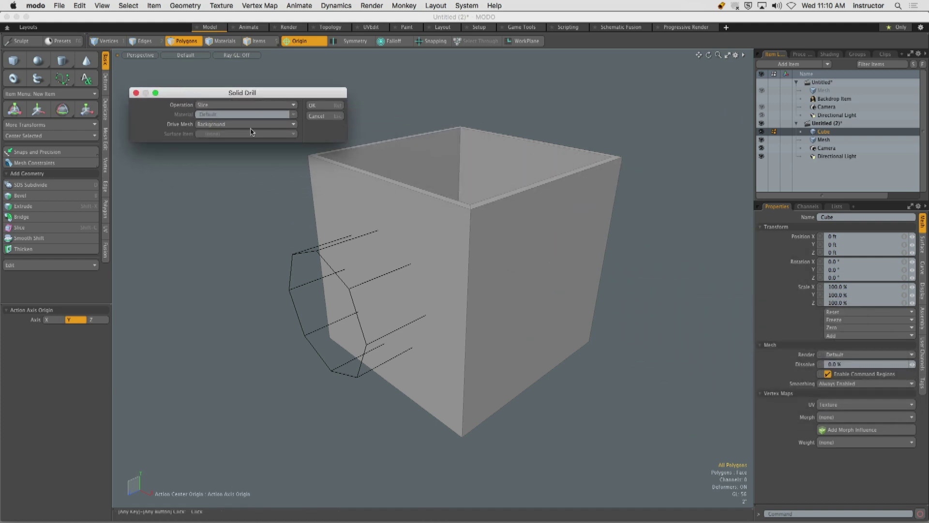
pyautogui.click(333, 106)
# - Hide the octagonal cylinder mesh and inspect the sliced outline on the box's front wall
pyautogui.keyDown('alt'); pyautogui.moveTo(349, 121); pyautogui.dragTo(721, 139); pyautogui.keyUp('alt')
pyautogui.click(762, 140)
pyautogui.keyDown('alt'); pyautogui.moveTo(371, 251); pyautogui.dragTo(437, 209); pyautogui.keyUp('alt')
pyautogui.keyDown('ctrl'); pyautogui.keyDown('alt'); pyautogui.moveTo(438, 209); pyautogui.dragTo(508, 245); pyautogui.keyUp('alt'); pyautogui.keyUp('ctrl')
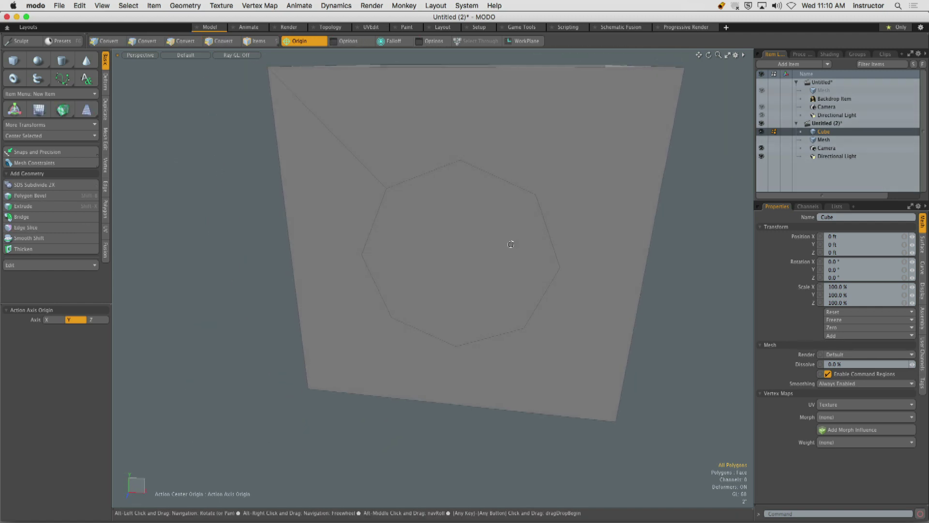
# - Turn on Show Vertices and Independent Point Size for active meshes so the box's vertices display larger
pyautogui.click(518, 243)
pyautogui.press('o')
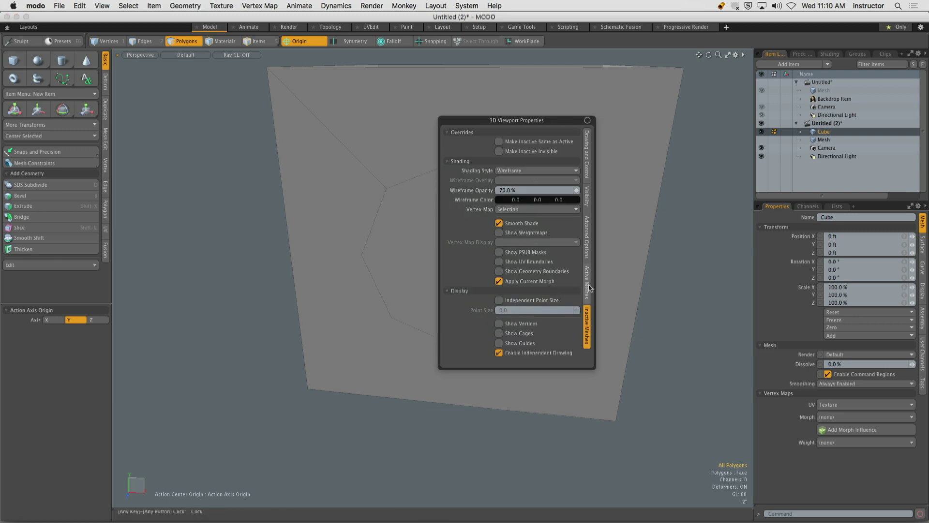
pyautogui.click(520, 287)
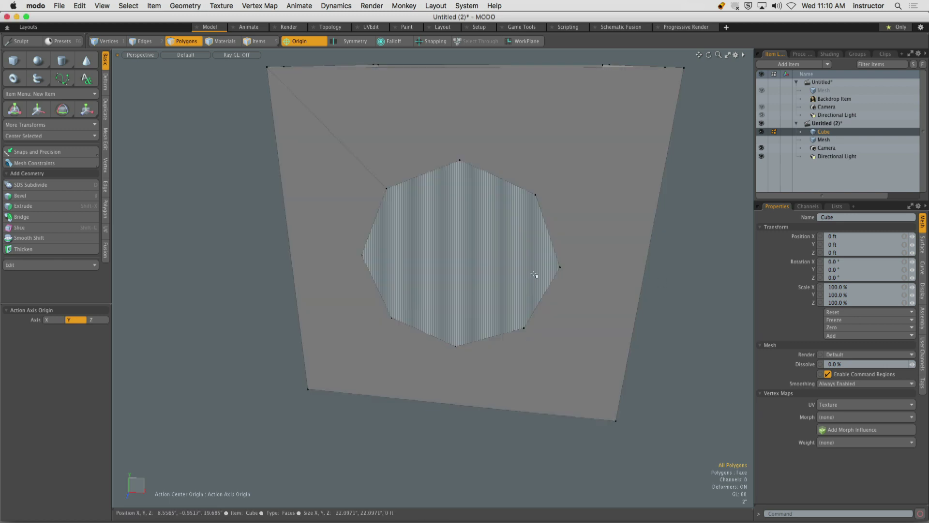
pyautogui.press('o')
pyautogui.click(518, 287)
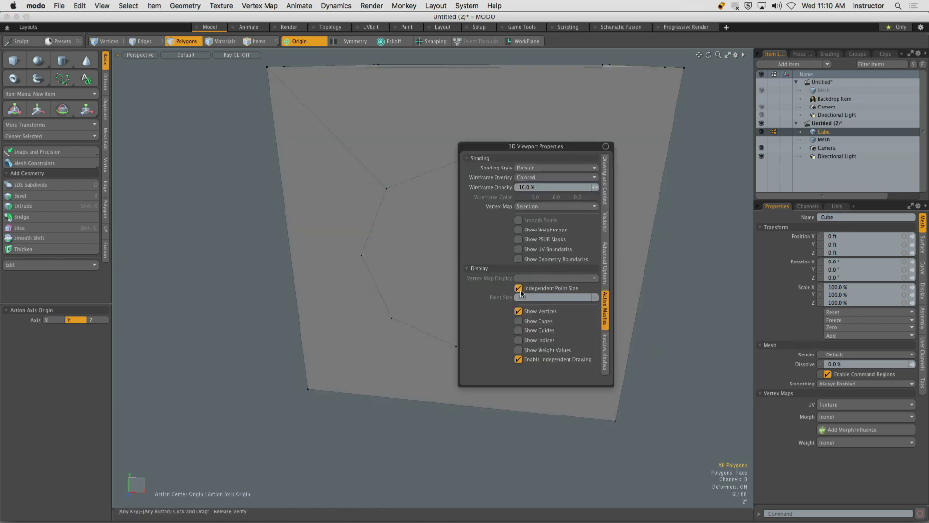
pyautogui.keyDown('alt'); pyautogui.moveTo(668, 275); pyautogui.dragTo(556, 271); pyautogui.keyUp('alt')
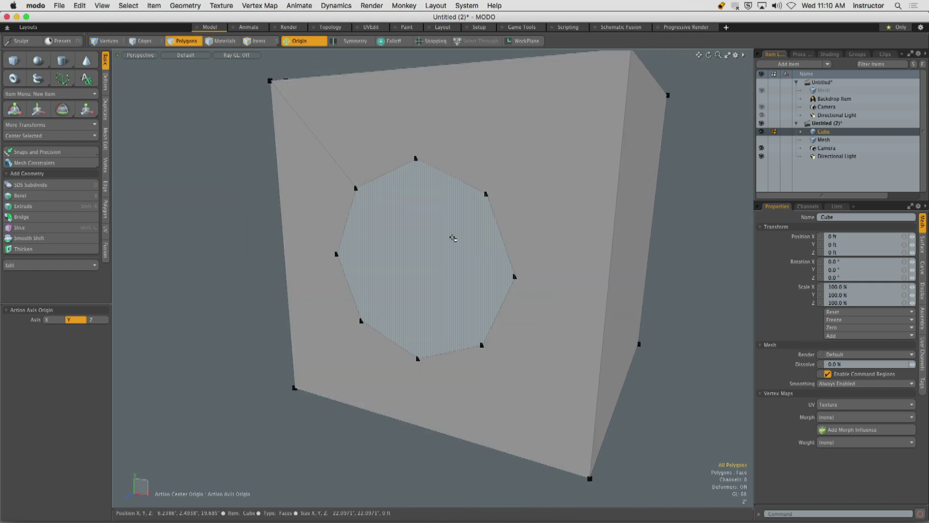
# - Bridge the outer and inner octagonal polygons of the front wall into a hole through its thickness
pyautogui.click(411, 214)
pyautogui.keyDown('alt'); pyautogui.moveTo(410, 213); pyautogui.dragTo(253, 250); pyautogui.keyUp('alt')
pyautogui.keyDown('shift'); pyautogui.click(441, 227); pyautogui.keyUp('shift')
pyautogui.keyDown('alt'); pyautogui.moveTo(442, 229); pyautogui.dragTo(268, 226); pyautogui.keyUp('alt')
pyautogui.click(21, 217)
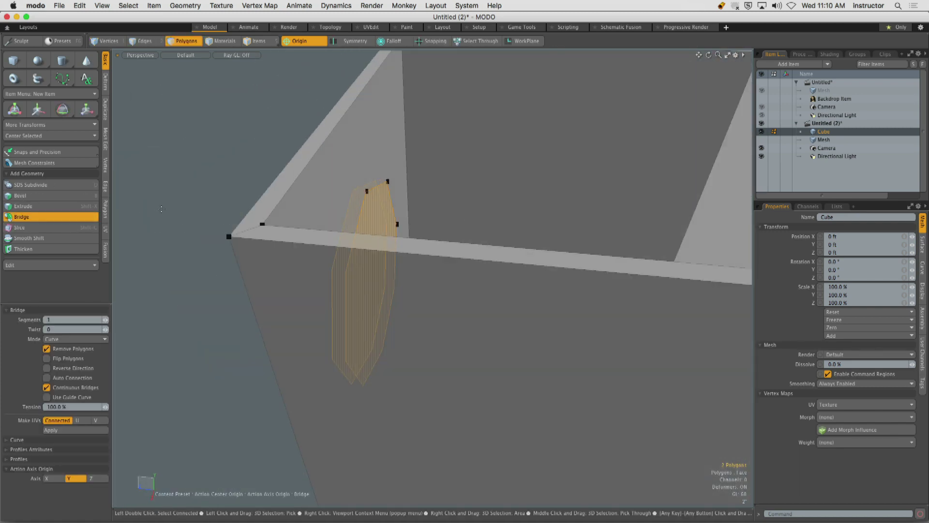
pyautogui.click(162, 209)
pyautogui.press('space')
pyautogui.keyDown('alt'); pyautogui.moveTo(187, 228); pyautogui.dragTo(367, 184); pyautogui.keyUp('alt')
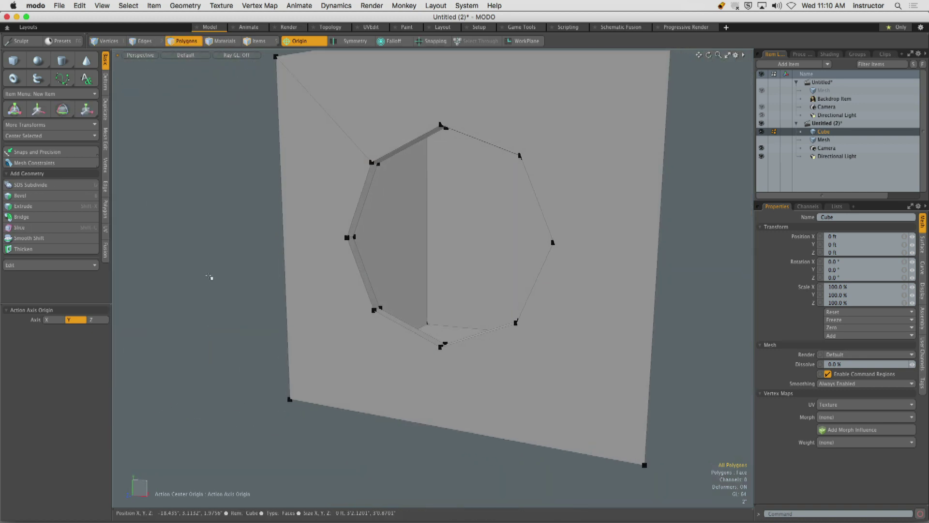
pyautogui.keyDown('alt'); pyautogui.moveTo(499, 271); pyautogui.dragTo(485, 216); pyautogui.keyUp('alt')
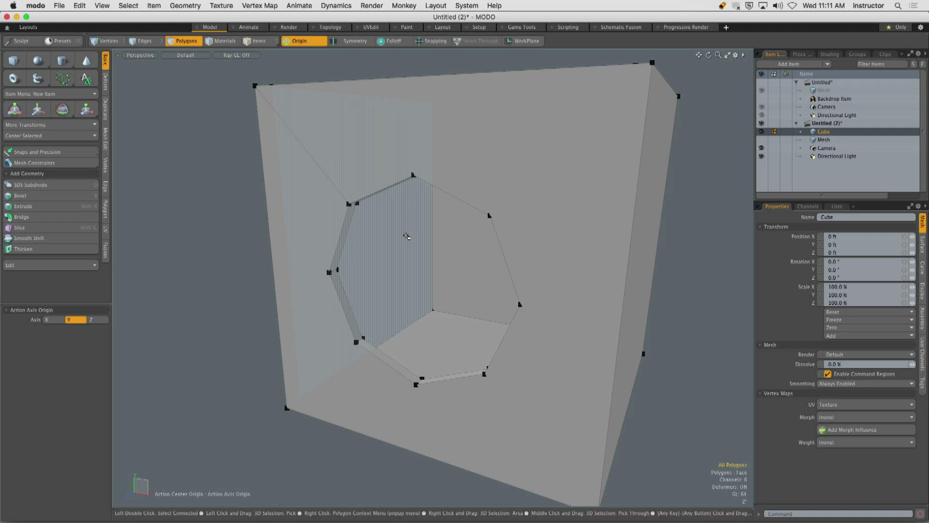
# - Select the front wall's outer polygon surrounding the octagonal hole
pyautogui.press('1')
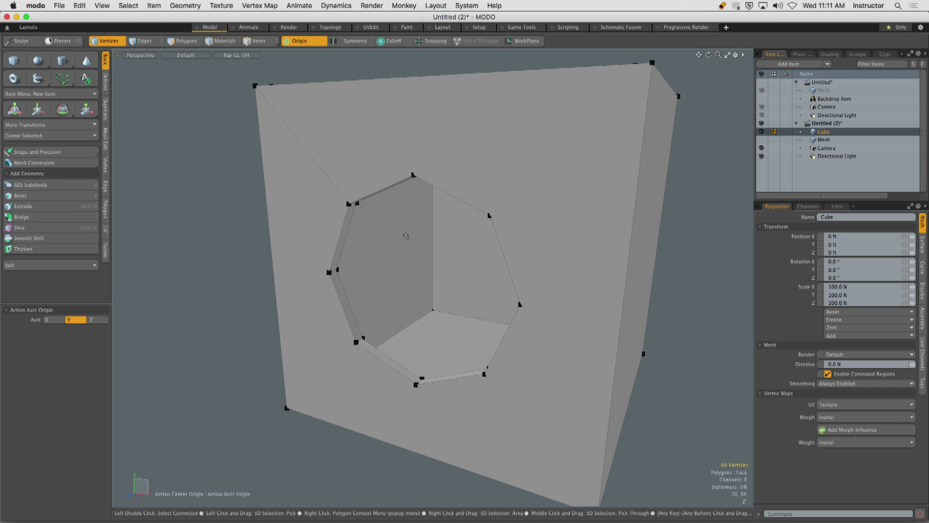
pyautogui.keyDown('alt'); pyautogui.moveTo(329, 117); pyautogui.dragTo(338, 138); pyautogui.keyUp('alt')
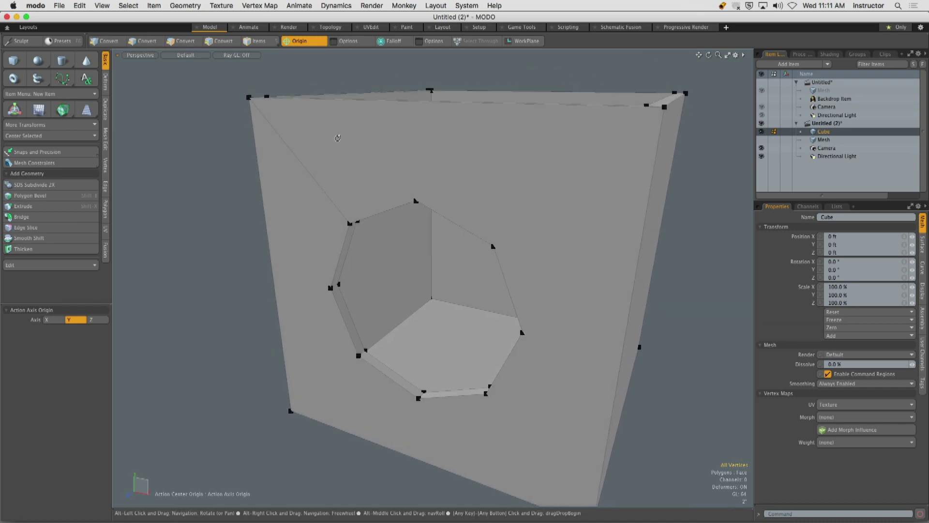
pyautogui.press('3')
pyautogui.click(474, 156)
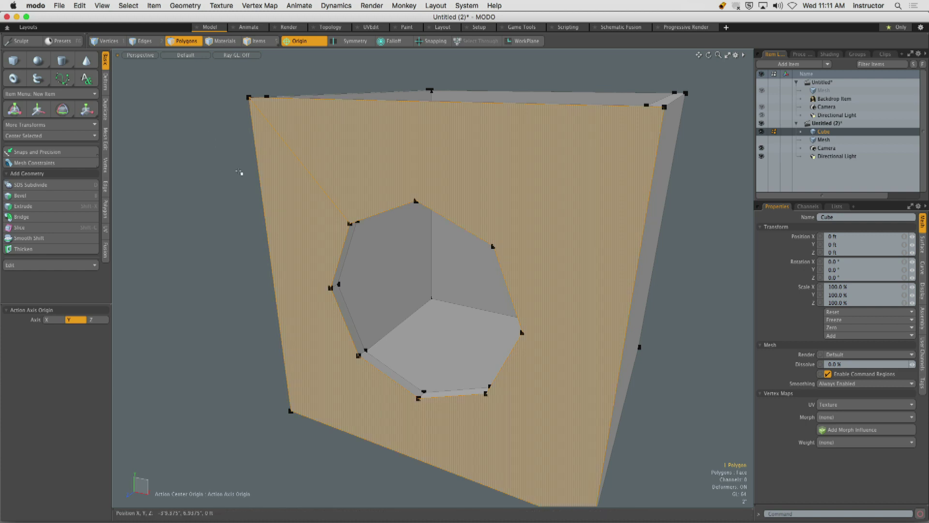
pyautogui.keyDown('ctrl'); pyautogui.moveTo(238, 88); pyautogui.dragTo(259, 112); pyautogui.keyUp('ctrl')
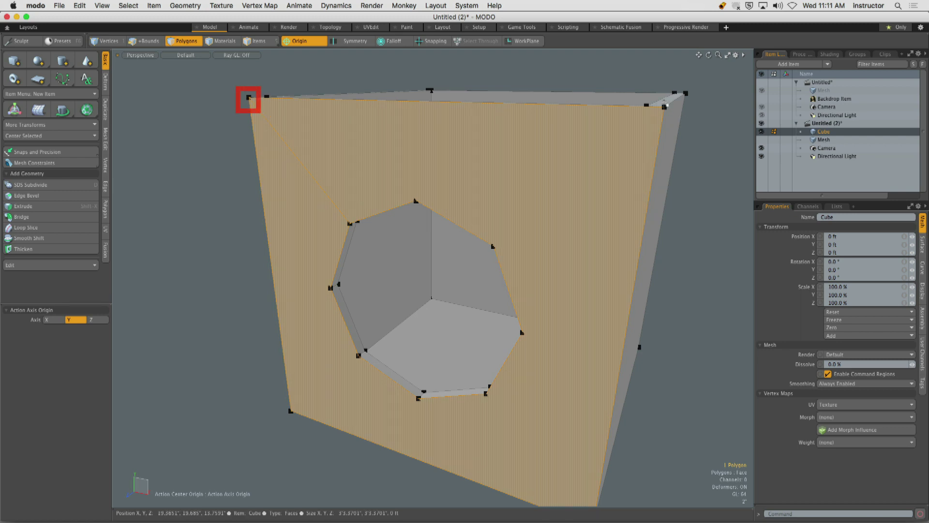
pyautogui.keyDown('ctrl'); pyautogui.moveTo(661, 100); pyautogui.dragTo(671, 123); pyautogui.keyUp('ctrl')
pyautogui.keyDown('ctrl'); pyautogui.moveTo(401, 187); pyautogui.dragTo(499, 261); pyautogui.keyUp('ctrl')
pyautogui.keyDown('ctrl'); pyautogui.moveTo(490, 313); pyautogui.dragTo(513, 346); pyautogui.keyUp('ctrl')
pyautogui.keyDown('ctrl'); pyautogui.moveTo(490, 391); pyautogui.dragTo(481, 410); pyautogui.keyUp('ctrl')
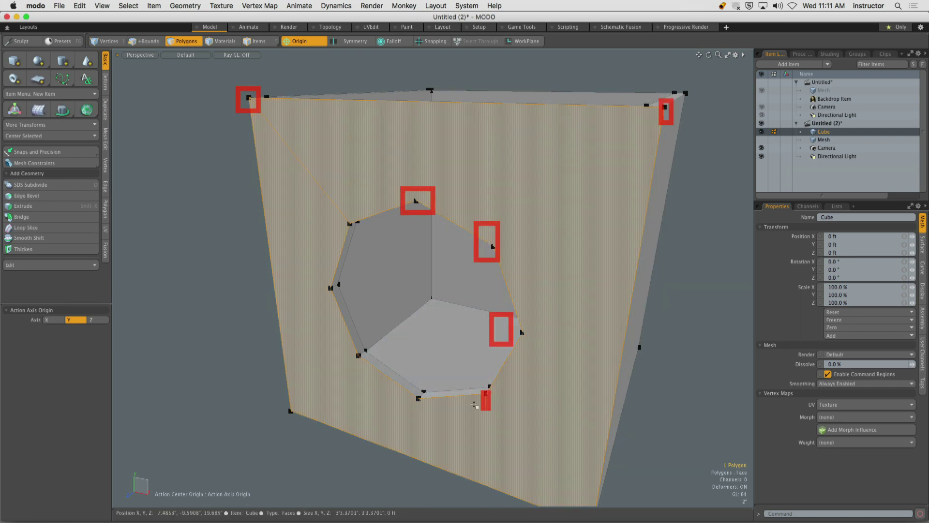
pyautogui.keyDown('ctrl'); pyautogui.moveTo(403, 382); pyautogui.dragTo(432, 410); pyautogui.keyUp('ctrl')
pyautogui.keyDown('ctrl'); pyautogui.moveTo(345, 344); pyautogui.dragTo(362, 368); pyautogui.keyUp('ctrl')
pyautogui.keyDown('ctrl'); pyautogui.moveTo(321, 277); pyautogui.dragTo(345, 300); pyautogui.keyUp('ctrl')
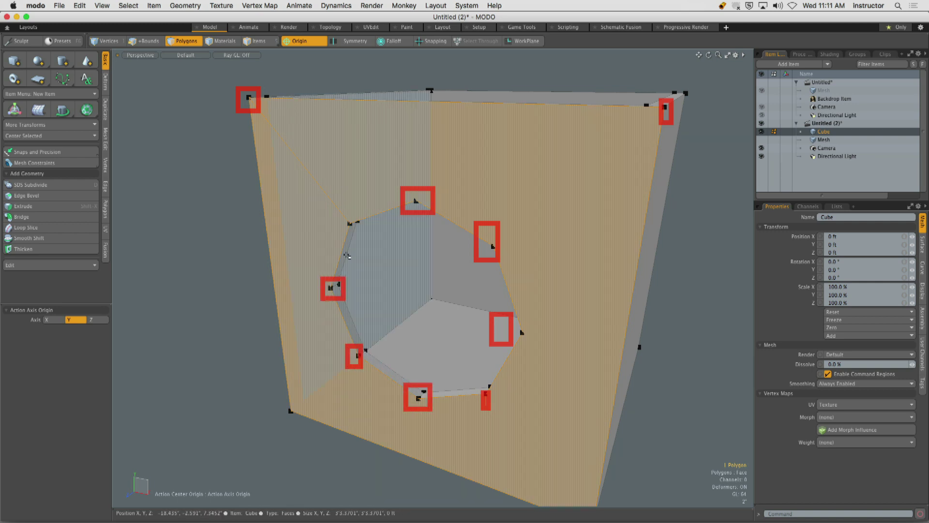
pyautogui.keyDown('ctrl'); pyautogui.moveTo(337, 213); pyautogui.dragTo(359, 246); pyautogui.keyUp('ctrl')
pyautogui.keyDown('ctrl'); pyautogui.moveTo(279, 397); pyautogui.dragTo(334, 438); pyautogui.keyUp('ctrl')
pyautogui.keyDown('ctrl'); pyautogui.moveTo(567, 494); pyautogui.dragTo(595, 521); pyautogui.keyUp('ctrl')
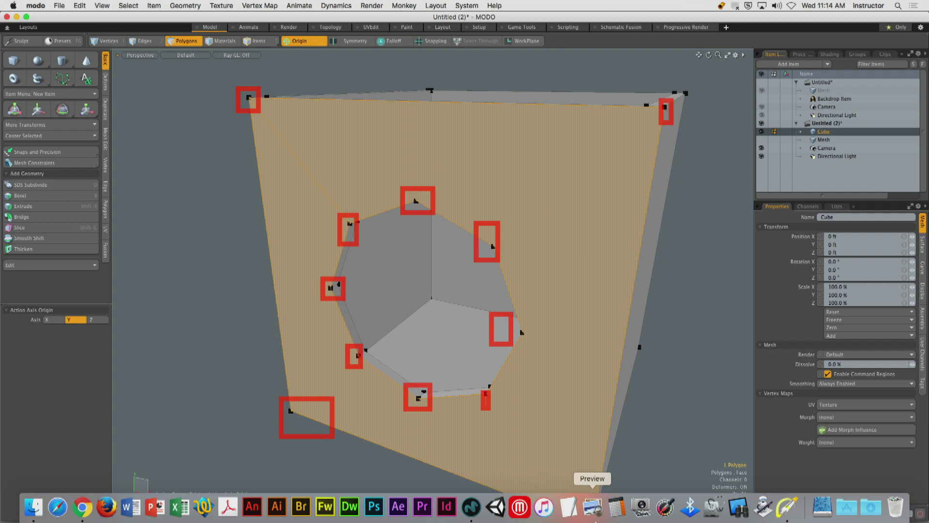
# - Select both the outer and inner polygons of the front wall around the octagonal hole
pyautogui.keyDown('alt'); pyautogui.moveTo(557, 256); pyautogui.dragTo(480, 232); pyautogui.keyUp('alt')
pyautogui.click(643, 251)
pyautogui.click(481, 231)
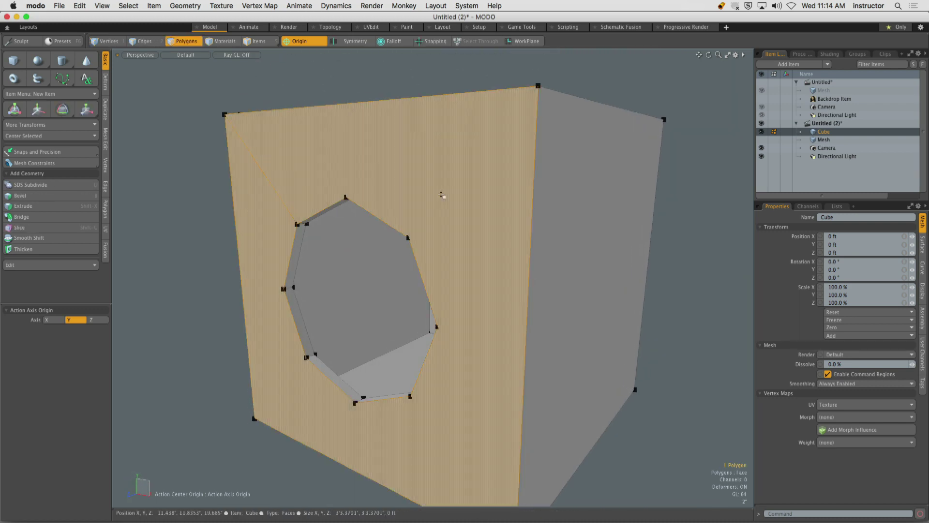
pyautogui.keyDown('alt'); pyautogui.moveTo(442, 193); pyautogui.dragTo(380, 242); pyautogui.keyUp('alt')
pyautogui.keyDown('shift'); pyautogui.click(332, 218); pyautogui.keyUp('shift')
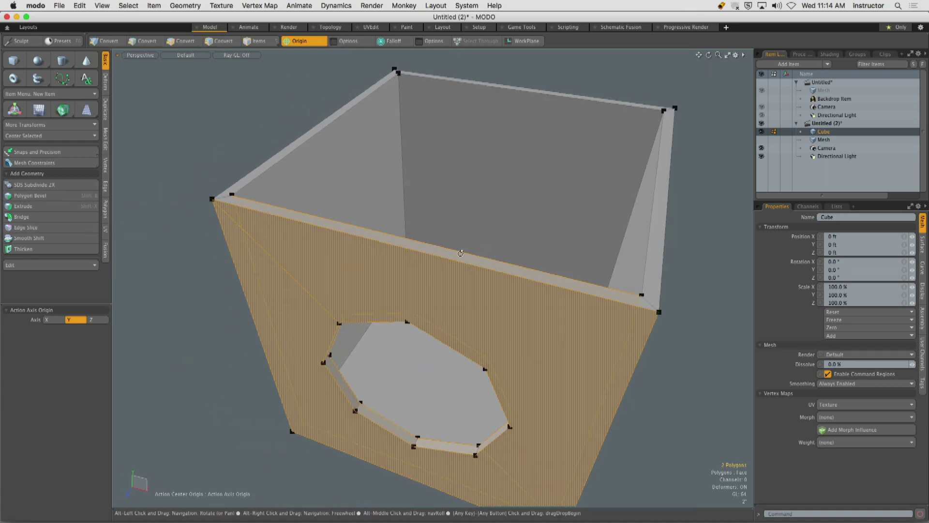
pyautogui.keyDown('alt'); pyautogui.moveTo(405, 286); pyautogui.dragTo(390, 198); pyautogui.keyUp('alt')
pyautogui.scroll(-3, 412, 244)
pyautogui.scroll(3, 408, 224)
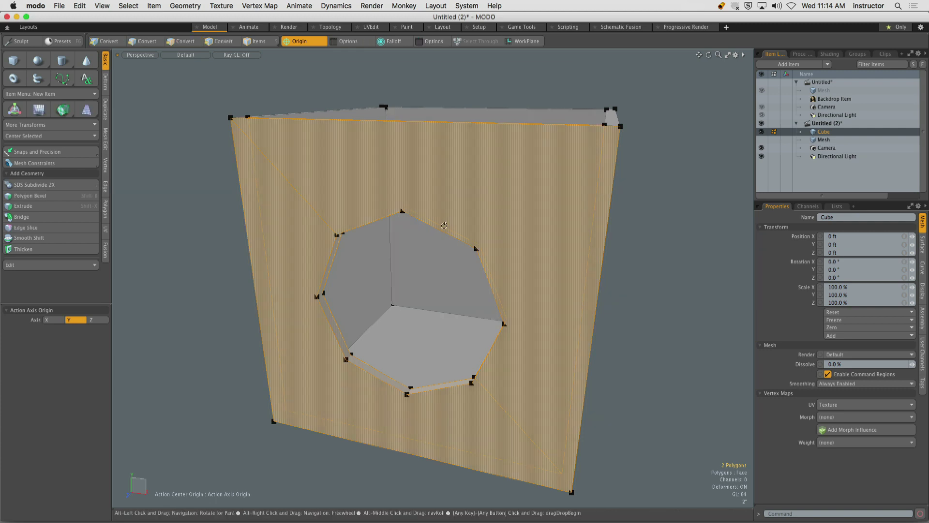
pyautogui.moveTo(391, 198)
pyautogui.keyDown('alt'); pyautogui.mouseDown()
pyautogui.moveTo(470, 180)
pyautogui.moveTo(450, 200)
pyautogui.moveTo(432, 173)
pyautogui.moveTo(416, 172)
pyautogui.moveTo(421, 199)
pyautogui.moveTo(407, 217)
pyautogui.mouseUp(); pyautogui.keyUp('alt')
pyautogui.keyDown('ctrl'); pyautogui.moveTo(463, 236); pyautogui.dragTo(487, 261); pyautogui.keyUp('ctrl')
pyautogui.keyDown('ctrl'); pyautogui.moveTo(503, 335); pyautogui.dragTo(526, 362); pyautogui.keyUp('ctrl')
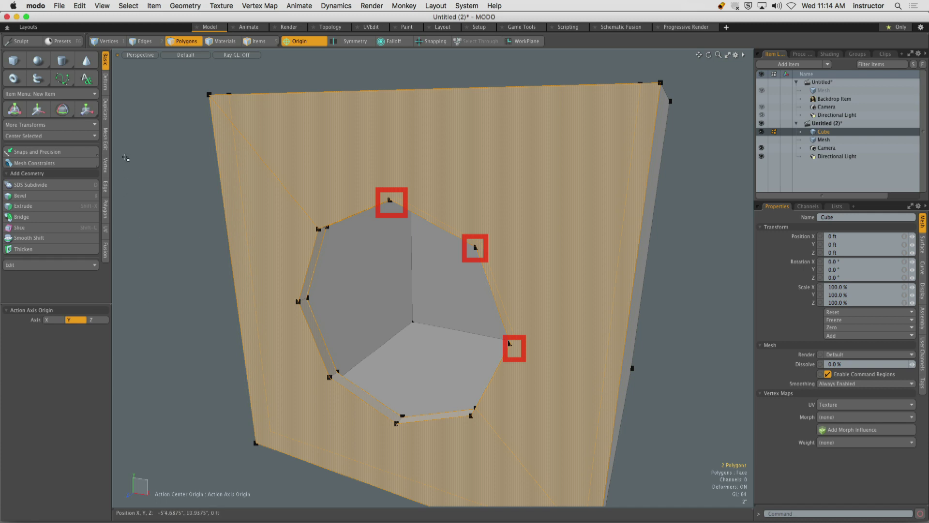
pyautogui.moveTo(390, 199)
pyautogui.keyDown('ctrl'); pyautogui.mouseDown()
pyautogui.moveTo(400, 125)
pyautogui.moveTo(388, 95)
pyautogui.mouseUp(); pyautogui.keyUp('ctrl')
pyautogui.keyDown('ctrl'); pyautogui.moveTo(476, 248); pyautogui.dragTo(475, 89); pyautogui.keyUp('ctrl')
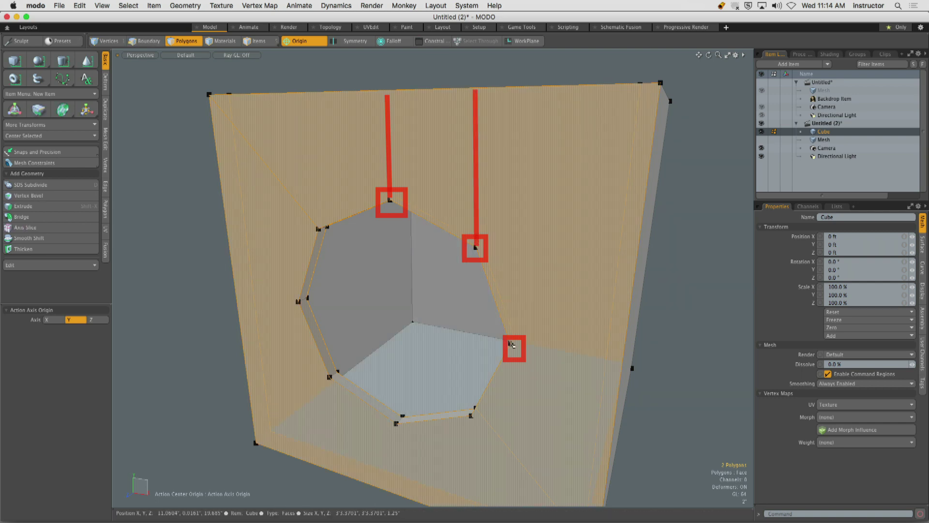
pyautogui.keyDown('ctrl'); pyautogui.moveTo(509, 343); pyautogui.dragTo(625, 361); pyautogui.keyUp('ctrl')
pyautogui.keyDown('ctrl'); pyautogui.moveTo(475, 247); pyautogui.dragTo(630, 257); pyautogui.keyUp('ctrl')
pyautogui.keyDown('ctrl'); pyautogui.moveTo(318, 227); pyautogui.dragTo(315, 91); pyautogui.keyUp('ctrl')
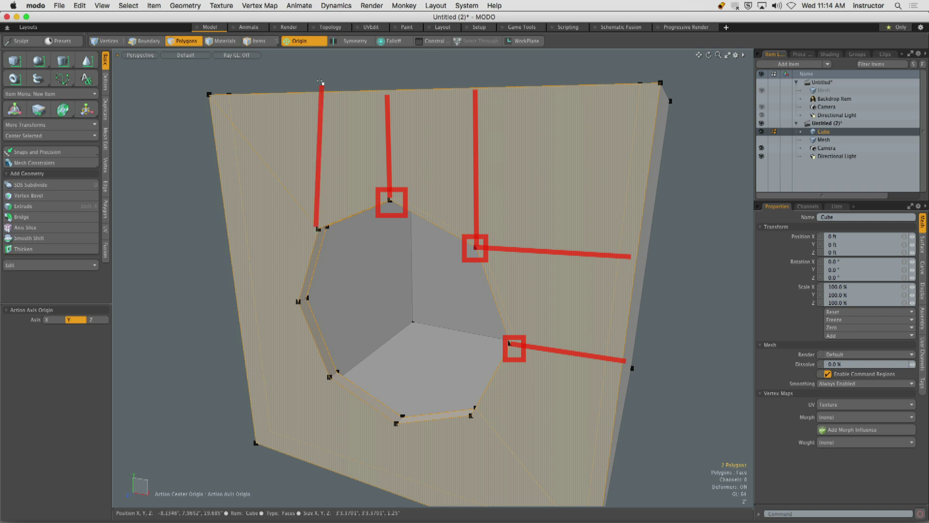
pyautogui.keyDown('ctrl'); pyautogui.moveTo(298, 301); pyautogui.dragTo(238, 298); pyautogui.keyUp('ctrl')
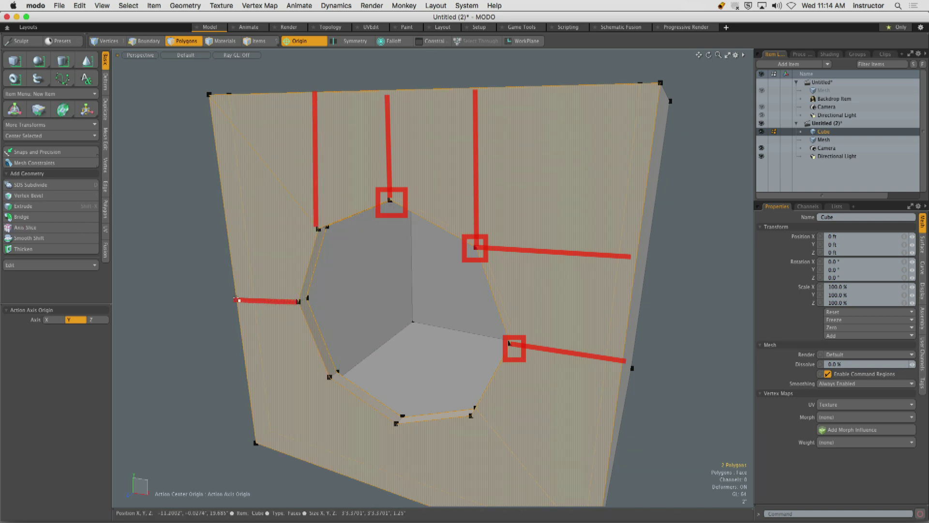
pyautogui.keyDown('ctrl'); pyautogui.moveTo(315, 226); pyautogui.dragTo(236, 226); pyautogui.keyUp('ctrl')
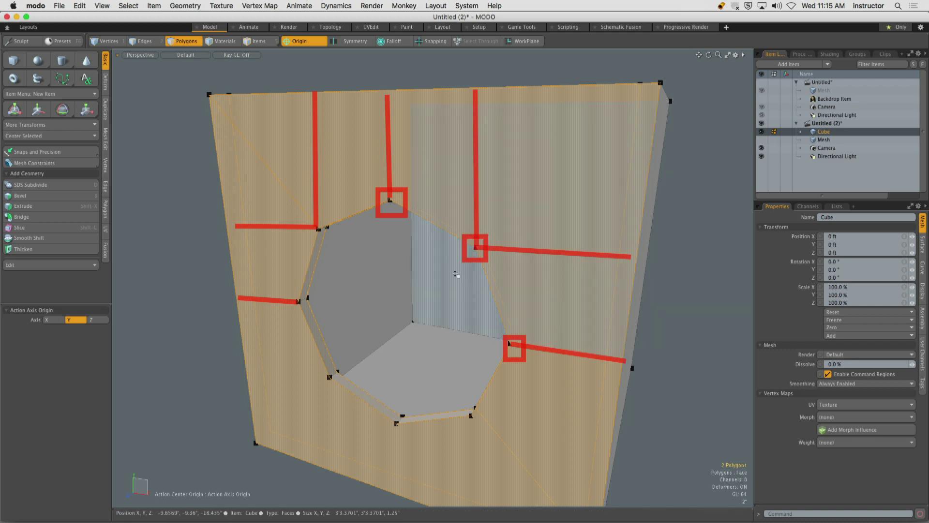
pyautogui.press('Escape')
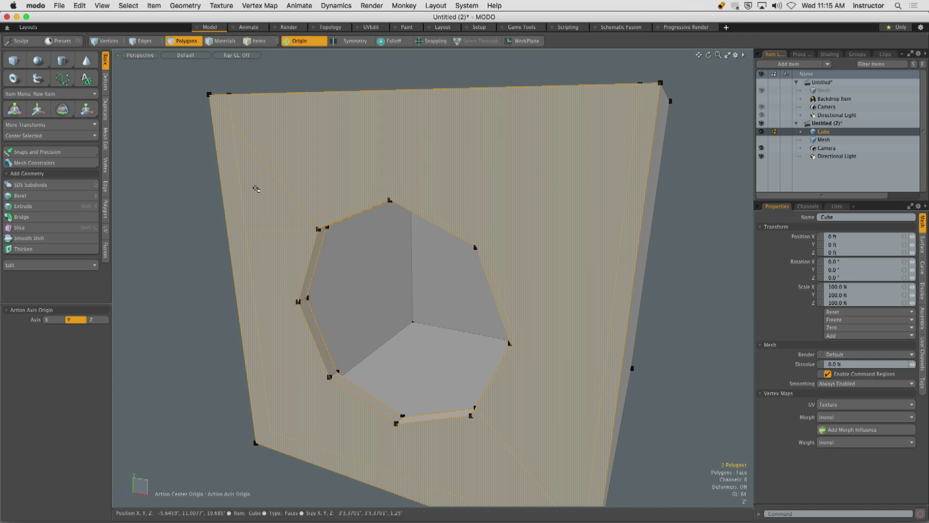
pyautogui.moveTo(376, 182)
pyautogui.keyDown('alt'); pyautogui.mouseDown()
pyautogui.moveTo(385, 199)
pyautogui.moveTo(350, 232)
pyautogui.mouseUp(); pyautogui.keyUp('alt')
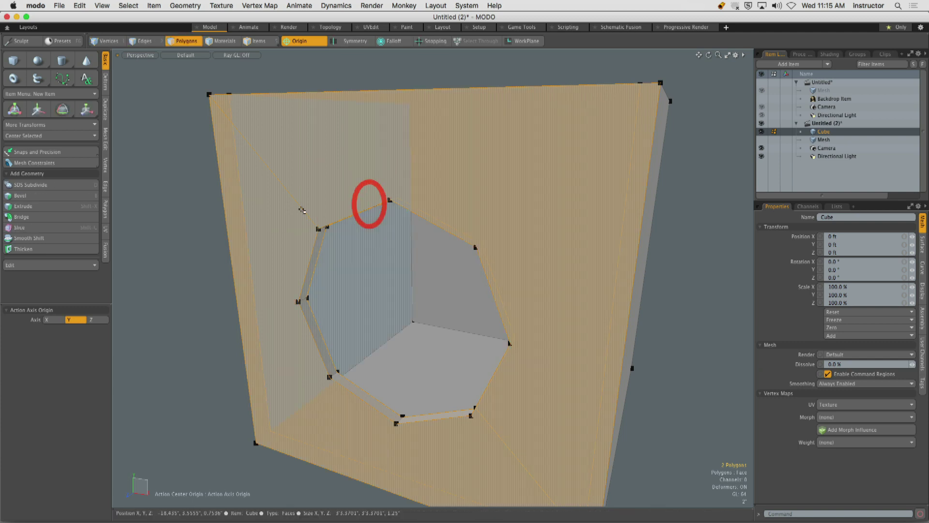
pyautogui.press('Escape')
pyautogui.moveTo(424, 212)
pyautogui.keyDown('alt'); pyautogui.mouseDown()
pyautogui.moveTo(329, 226)
pyautogui.moveTo(328, 156)
pyautogui.moveTo(345, 162)
pyautogui.moveTo(344, 242)
pyautogui.mouseUp(); pyautogui.keyUp('alt')
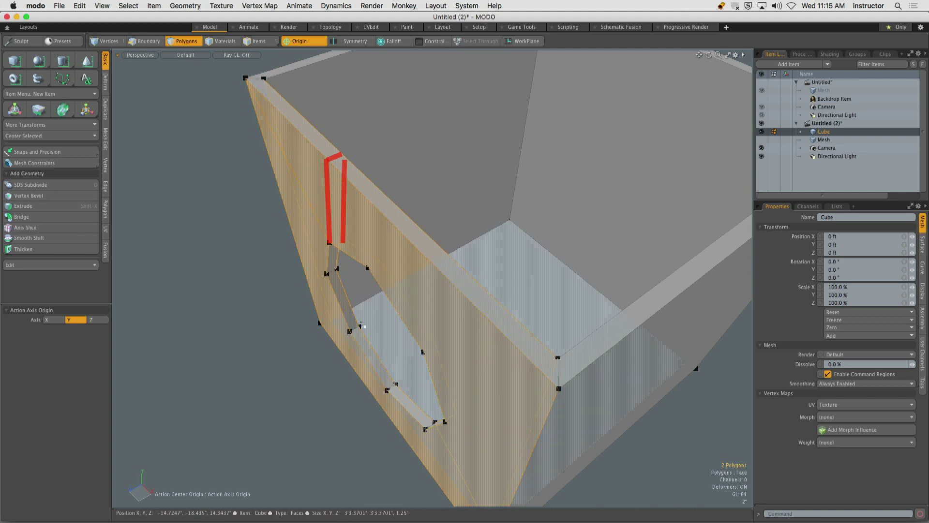
pyautogui.moveTo(364, 325)
pyautogui.keyDown('ctrl'); pyautogui.mouseDown()
pyautogui.moveTo(526, 232)
pyautogui.moveTo(579, 51)
pyautogui.mouseUp(); pyautogui.keyUp('ctrl')
pyautogui.moveTo(496, 102)
pyautogui.keyDown('ctrl'); pyautogui.mouseDown()
pyautogui.moveTo(637, 116)
pyautogui.moveTo(613, 395)
pyautogui.moveTo(259, 336)
pyautogui.moveTo(267, 331)
pyautogui.mouseUp(); pyautogui.keyUp('ctrl')
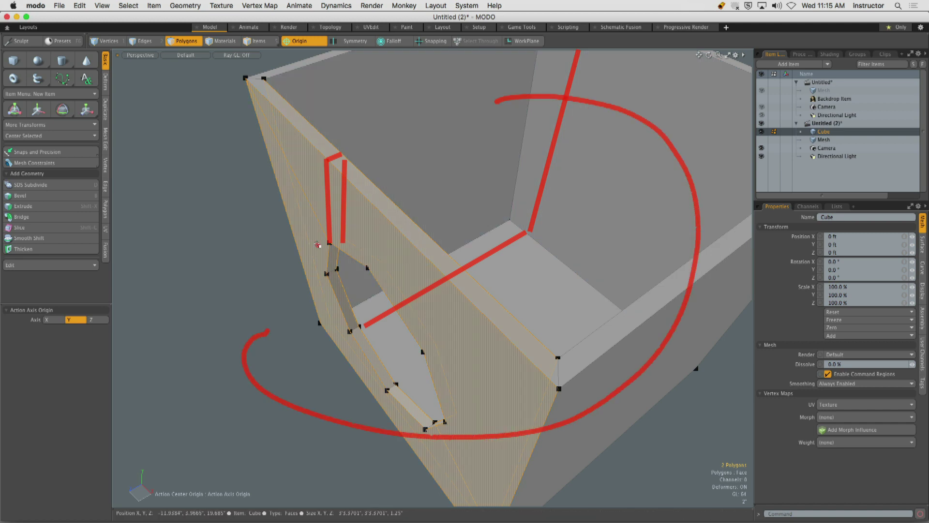
pyautogui.keyDown('ctrl'); pyautogui.moveTo(271, 279); pyautogui.dragTo(323, 246); pyautogui.keyUp('ctrl')
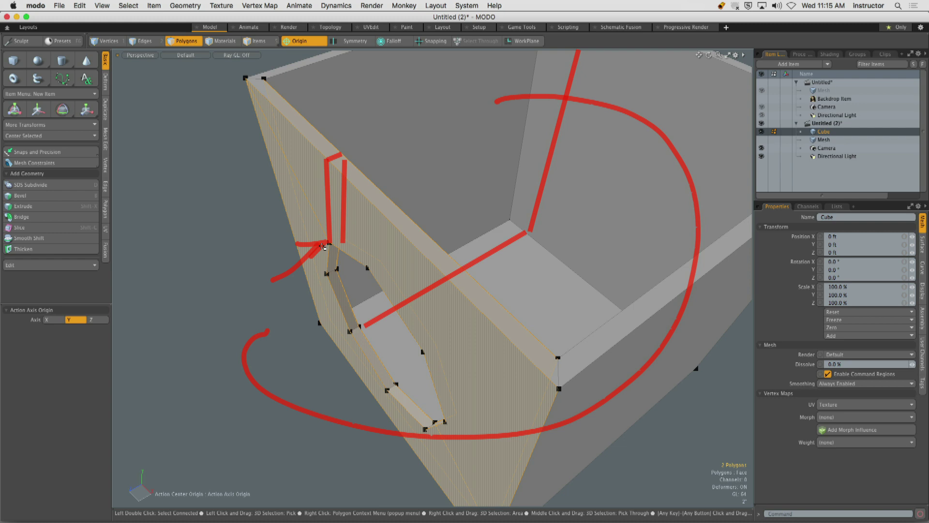
pyautogui.press('Escape')
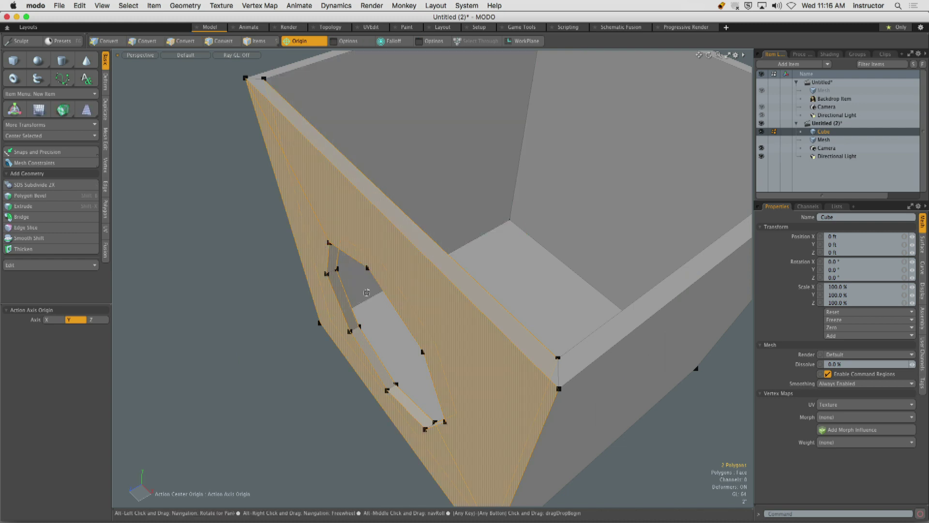
# - Extend the polygon selection to the outer and inner faces of the wall opposite the octagonal hole
pyautogui.keyDown('alt'); pyautogui.moveTo(323, 247); pyautogui.dragTo(380, 174); pyautogui.keyUp('alt')
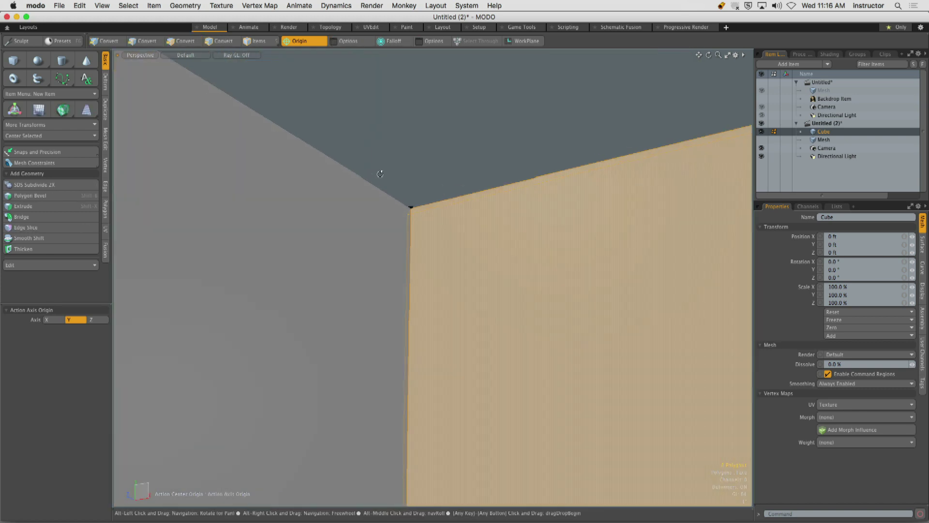
pyautogui.scroll(-3, 378, 164)
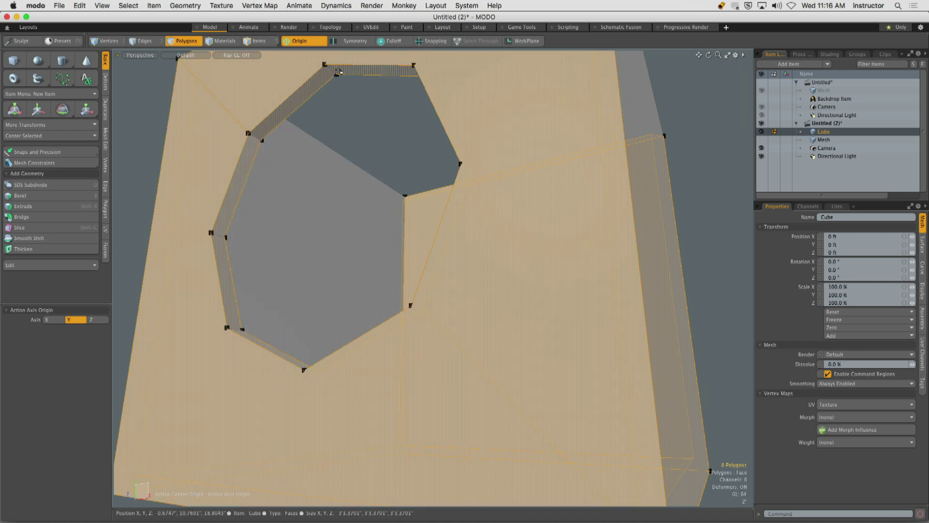
pyautogui.scroll(6, 355, 139)
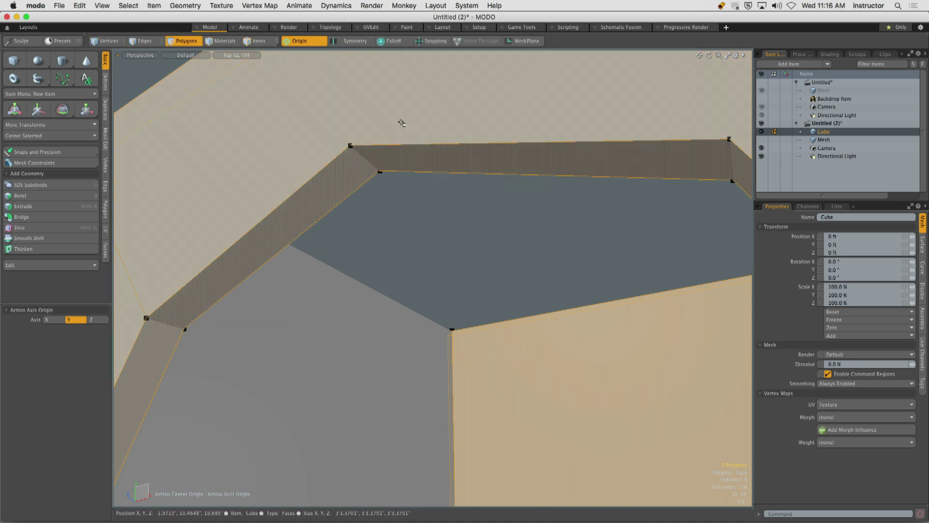
pyautogui.scroll(-5, 394, 189)
pyautogui.keyDown('alt'); pyautogui.moveTo(394, 188); pyautogui.dragTo(460, 243); pyautogui.keyUp('alt')
pyautogui.scroll(-3, 460, 242)
# - Switch to the Front view, frame the box, and turn on snapping
pyautogui.hotkey('ctrl', 'space')
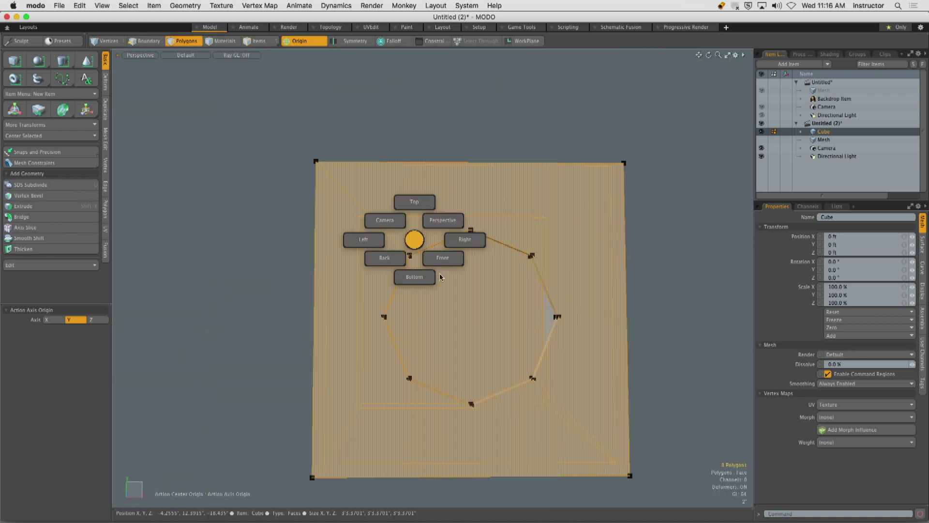
pyautogui.click(443, 259)
pyautogui.keyDown('alt'); pyautogui.keyDown('shift'); pyautogui.moveTo(467, 278); pyautogui.dragTo(473, 287); pyautogui.keyUp('shift'); pyautogui.keyUp('alt')
pyautogui.keyDown('ctrl'); pyautogui.keyDown('alt'); pyautogui.moveTo(435, 249); pyautogui.dragTo(420, 235); pyautogui.keyUp('alt'); pyautogui.keyUp('ctrl')
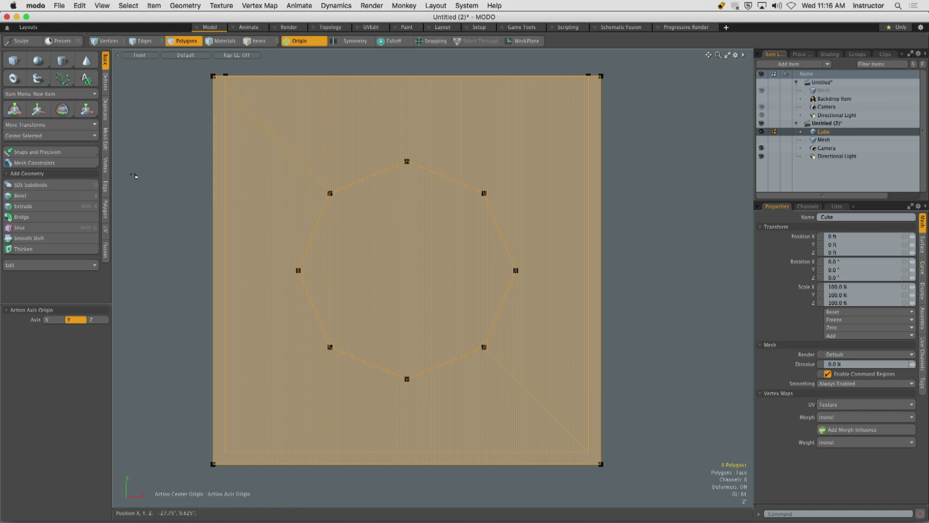
pyautogui.click(428, 42)
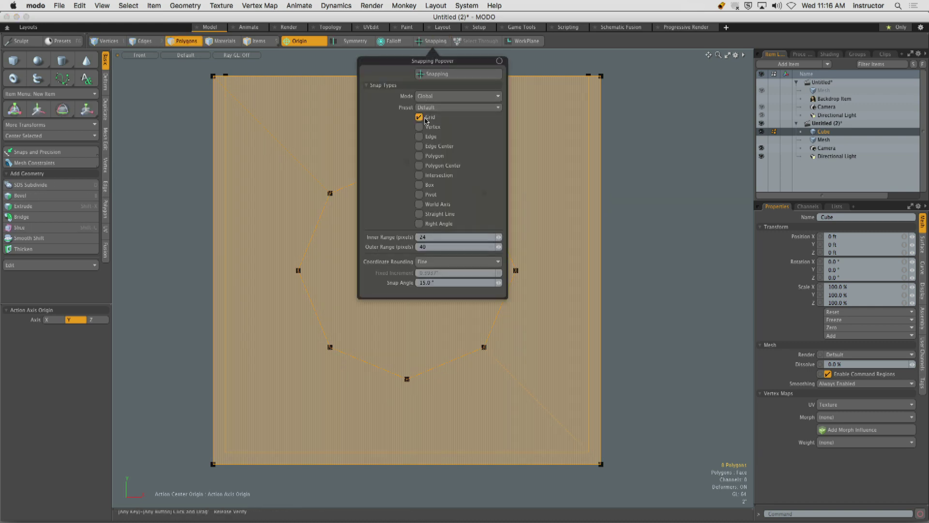
pyautogui.click(428, 72)
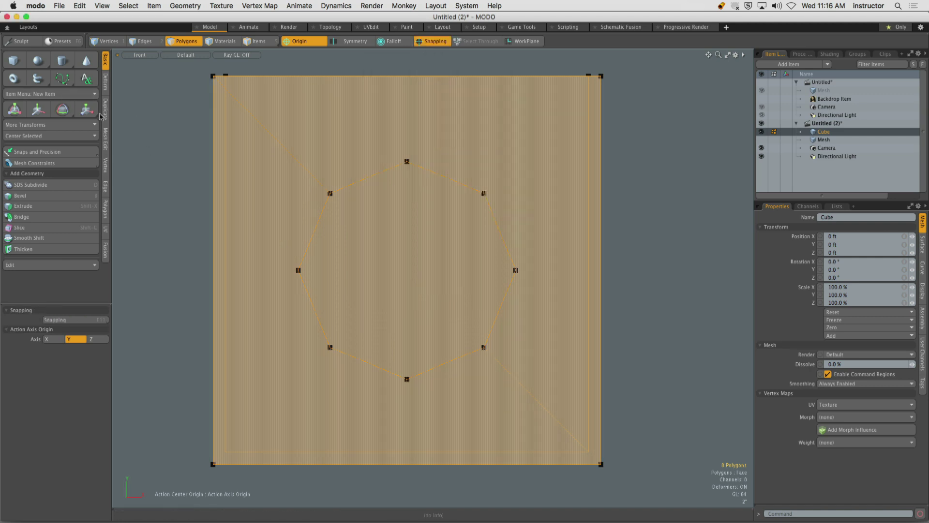
# - Slice the selected walls vertically through the octagon's middle vertex and the adjacent vertices on both sides, using the Slice tool
pyautogui.click(106, 141)
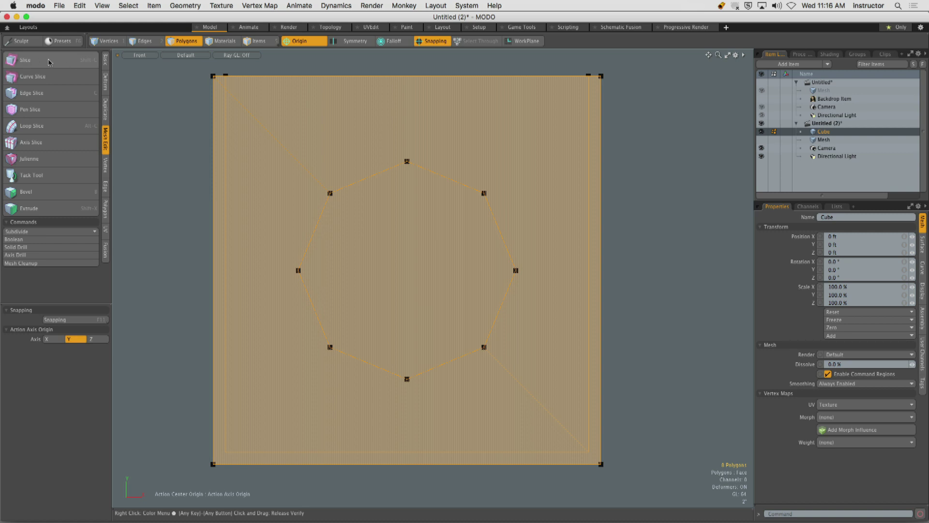
pyautogui.click(33, 64)
pyautogui.keyDown('alt'); pyautogui.moveTo(438, 171); pyautogui.dragTo(383, 113); pyautogui.keyUp('alt')
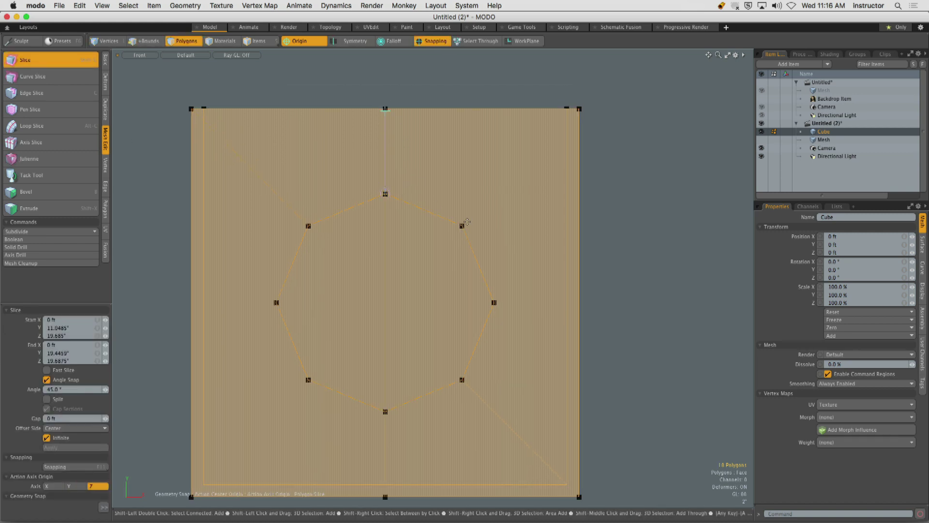
pyautogui.keyDown('shift'); pyautogui.moveTo(462, 226); pyautogui.dragTo(459, 191); pyautogui.keyUp('shift')
pyautogui.scroll(-2, 351, 259)
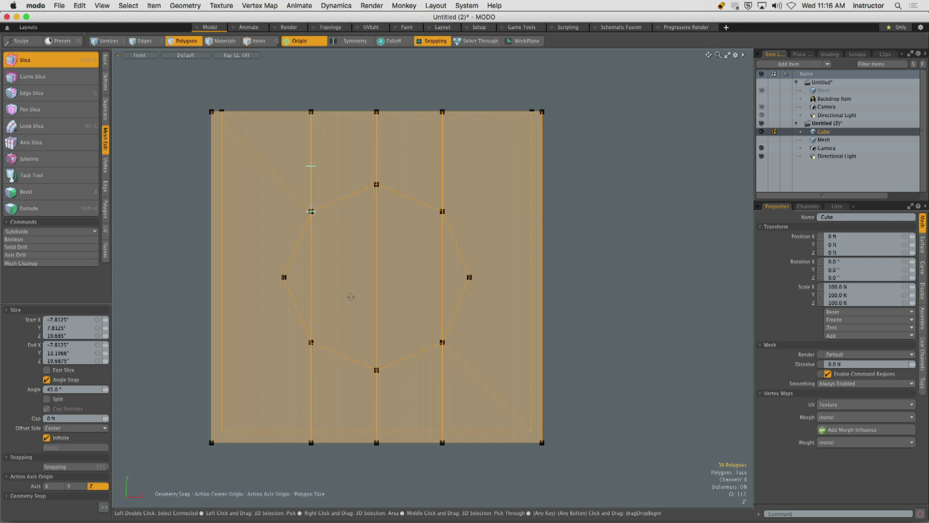
pyautogui.press('space')
# - Examine the new vertical slice edges around the hole from inside and outside, selecting the edges running from the hole over the rim
pyautogui.click(564, 236)
pyautogui.keyDown('alt'); pyautogui.moveTo(563, 223); pyautogui.dragTo(538, 239); pyautogui.keyUp('alt')
pyautogui.press('.')
pyautogui.keyDown('alt'); pyautogui.moveTo(538, 227); pyautogui.dragTo(450, 248); pyautogui.keyUp('alt')
pyautogui.keyDown('alt'); pyautogui.keyDown('shift'); pyautogui.moveTo(310, 264); pyautogui.dragTo(302, 245); pyautogui.keyUp('shift'); pyautogui.keyUp('alt')
pyautogui.scroll(5, 396, 257)
pyautogui.press('2')
pyautogui.doubleClick(283, 349)
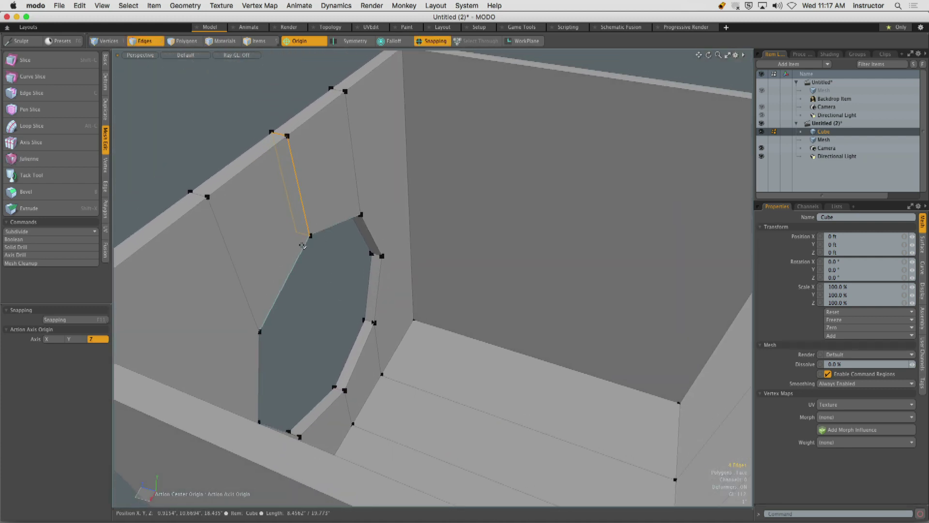
pyautogui.keyDown('alt'); pyautogui.moveTo(335, 275); pyautogui.dragTo(456, 236); pyautogui.keyUp('alt')
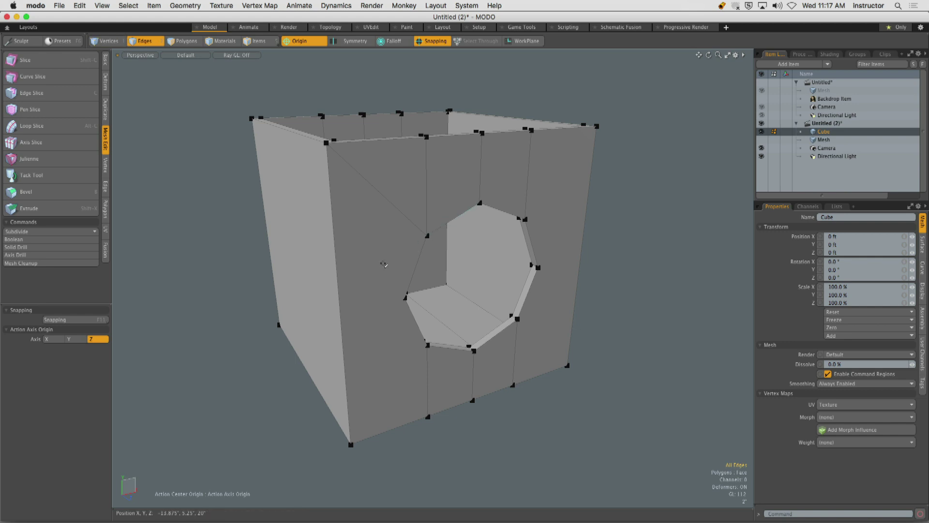
# - Select the outer polygons of the side and back walls, plus the front wall's outer strips beside the hole
pyautogui.press('3')
pyautogui.click(395, 269)
pyautogui.keyDown('alt'); pyautogui.moveTo(399, 270); pyautogui.dragTo(409, 277); pyautogui.keyUp('alt')
pyautogui.keyDown('shift'); pyautogui.click(300, 299); pyautogui.keyUp('shift')
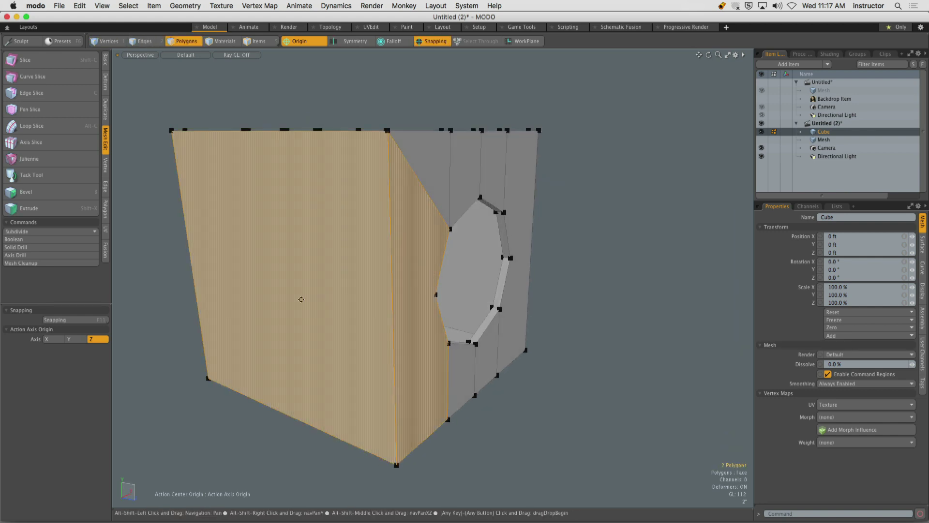
pyautogui.keyDown('alt'); pyautogui.moveTo(300, 298); pyautogui.dragTo(446, 295); pyautogui.keyUp('alt')
pyautogui.keyDown('alt'); pyautogui.moveTo(334, 304); pyautogui.dragTo(467, 300); pyautogui.keyUp('alt')
pyautogui.keyDown('shift'); pyautogui.moveTo(467, 300); pyautogui.dragTo(262, 301); pyautogui.keyUp('shift')
pyautogui.keyDown('alt'); pyautogui.moveTo(261, 301); pyautogui.dragTo(488, 292); pyautogui.keyUp('alt')
pyautogui.keyDown('shift'); pyautogui.click(339, 312); pyautogui.keyUp('shift')
# - Add the matching inner wall polygons around the box to the selection
pyautogui.keyDown('alt'); pyautogui.moveTo(336, 313); pyautogui.dragTo(433, 260); pyautogui.keyUp('alt')
pyautogui.keyDown('shift'); pyautogui.click(464, 315); pyautogui.keyUp('shift')
pyautogui.keyDown('shift'); pyautogui.click(439, 242); pyautogui.keyUp('shift')
pyautogui.keyDown('shift'); pyautogui.moveTo(433, 260); pyautogui.dragTo(537, 269); pyautogui.keyUp('shift')
pyautogui.keyDown('alt'); pyautogui.keyDown('shift'); pyautogui.moveTo(476, 281); pyautogui.dragTo(452, 291); pyautogui.keyUp('shift'); pyautogui.keyUp('alt')
pyautogui.moveTo(434, 256)
pyautogui.keyDown('shift'); pyautogui.mouseDown()
pyautogui.moveTo(513, 257)
pyautogui.moveTo(432, 265)
pyautogui.mouseUp(); pyautogui.keyUp('shift')
pyautogui.keyDown('alt'); pyautogui.moveTo(431, 265); pyautogui.dragTo(461, 274); pyautogui.keyUp('alt')
pyautogui.press('1')
pyautogui.press('3')
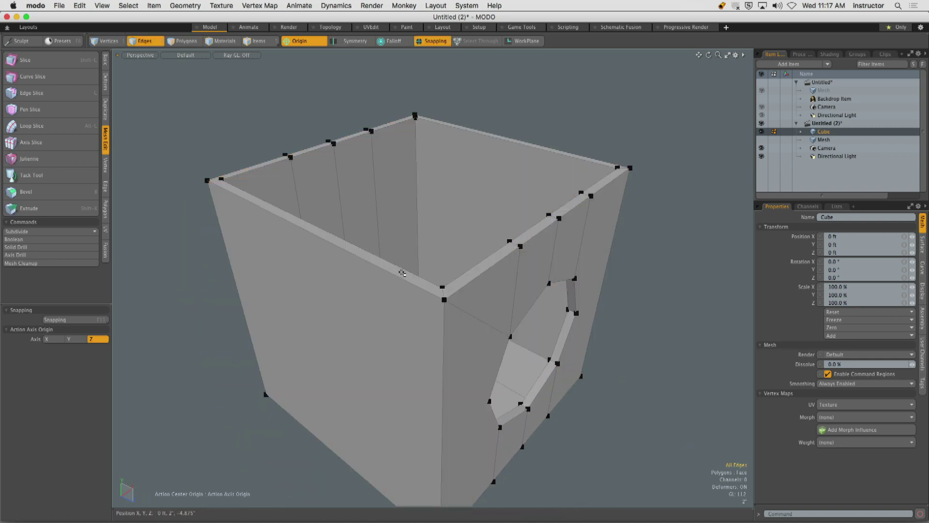
# - Slice the selected walls horizontally at three heights through the octagon's side vertices in the Front view
pyautogui.press('KP_1')
pyautogui.scroll(2, 470, 292)
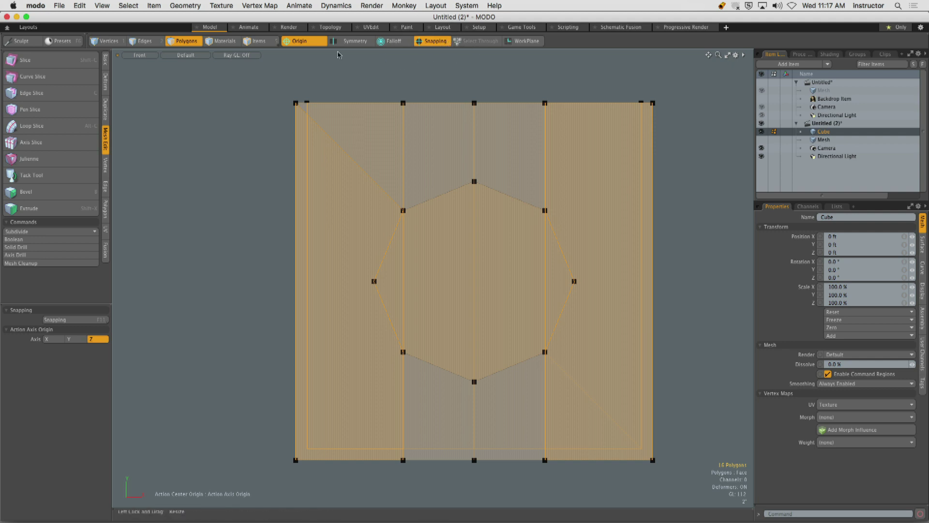
pyautogui.click(25, 60)
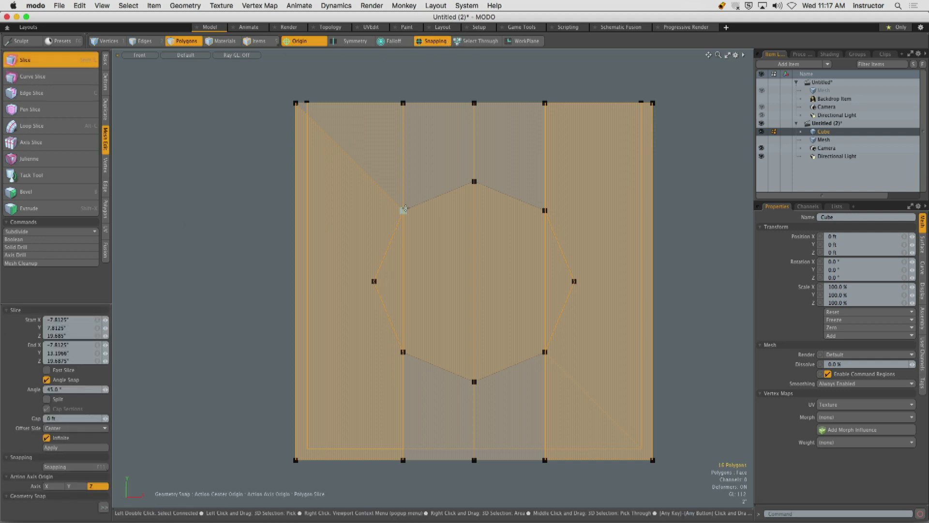
pyautogui.moveTo(405, 208); pyautogui.dragTo(358, 226)
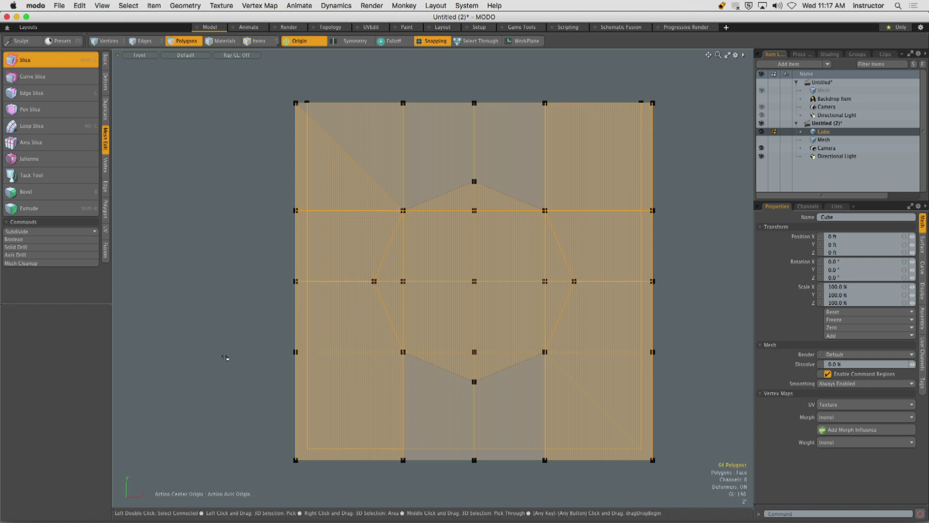
pyautogui.press('space')
# - Remove the diagonal edge running from the front wall's upper corner to the octagonal hole
pyautogui.keyDown('alt'); pyautogui.moveTo(342, 317); pyautogui.dragTo(367, 238); pyautogui.keyUp('alt')
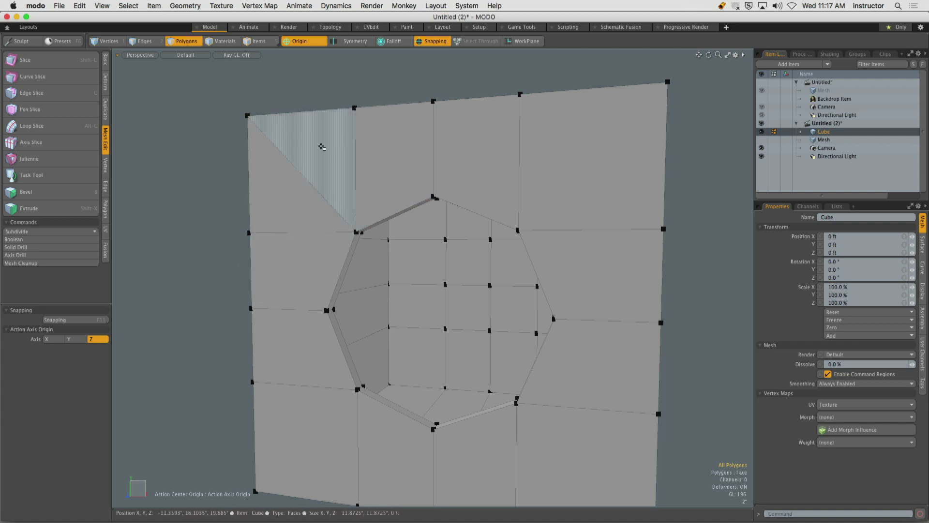
pyautogui.keyDown('alt'); pyautogui.moveTo(581, 174); pyautogui.dragTo(424, 268); pyautogui.keyUp('alt')
pyautogui.press('2')
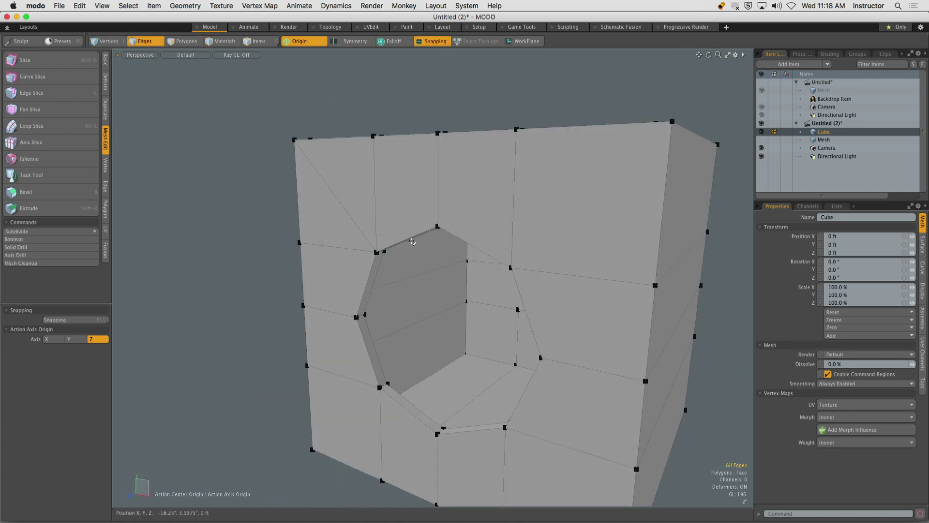
pyautogui.click(339, 194)
pyautogui.scroll(8, 339, 188)
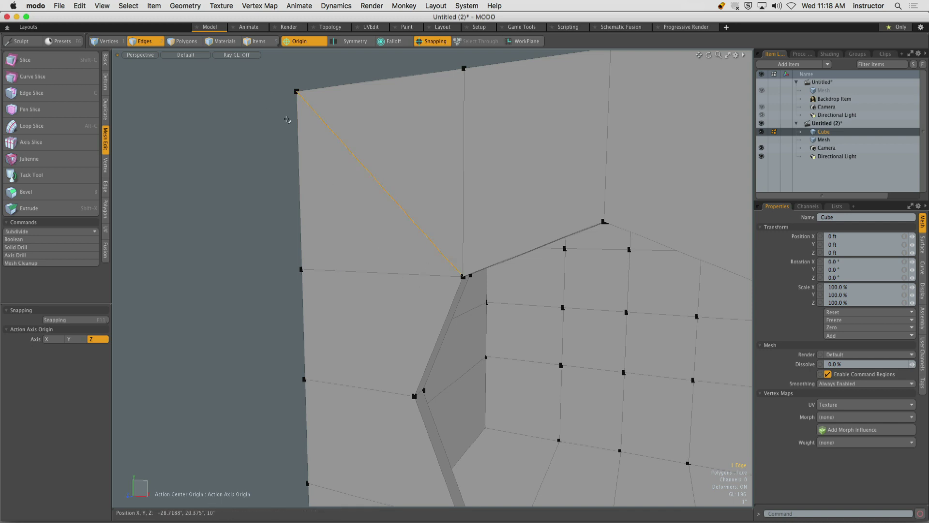
pyautogui.moveTo(281, 98)
pyautogui.keyDown('ctrl'); pyautogui.mouseDown()
pyautogui.moveTo(454, 291)
pyautogui.moveTo(437, 216)
pyautogui.moveTo(302, 72)
pyautogui.mouseUp(); pyautogui.keyUp('ctrl')
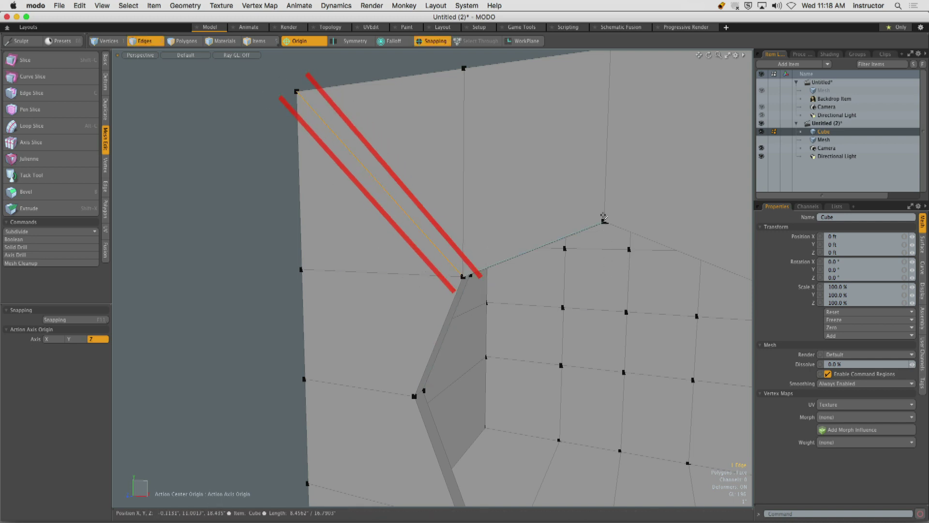
pyautogui.press('alt')
pyautogui.keyDown('alt'); pyautogui.moveTo(470, 264); pyautogui.dragTo(463, 276); pyautogui.keyUp('alt')
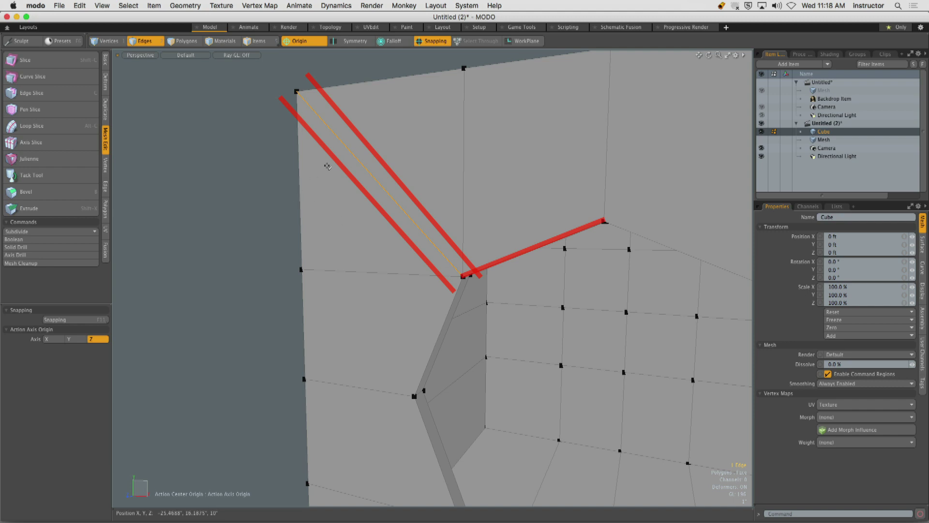
pyautogui.press('space')
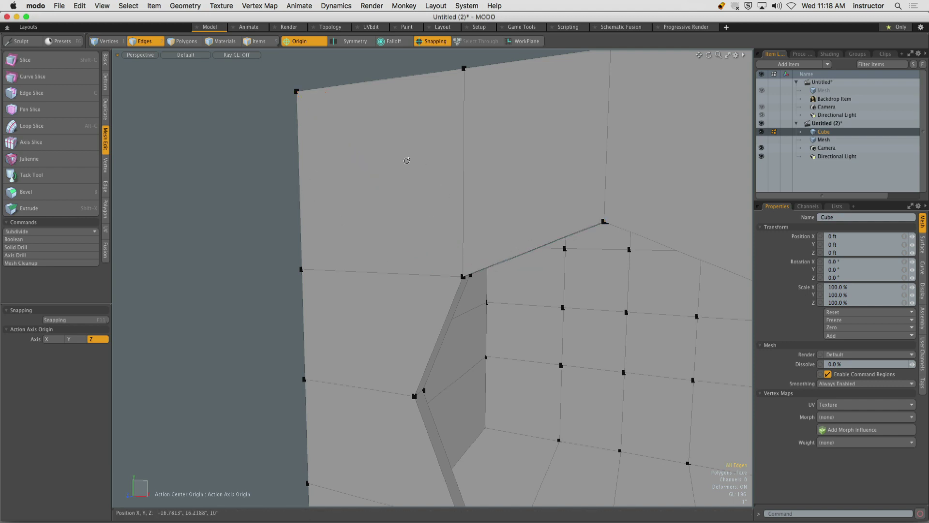
# - Examine the edge flow around the octagonal hole on the wall's inner and outer faces
pyautogui.keyDown('alt'); pyautogui.moveTo(406, 160); pyautogui.dragTo(294, 207); pyautogui.keyUp('alt')
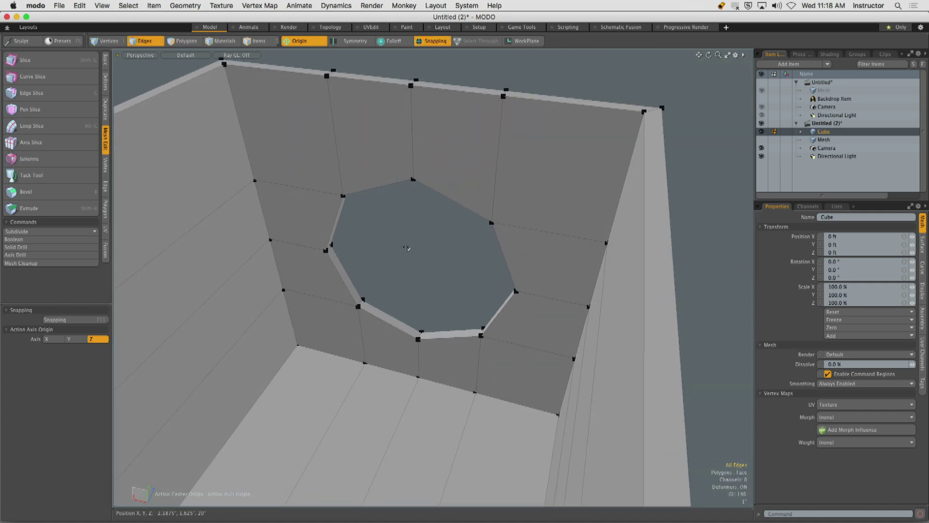
pyautogui.scroll(-5, 406, 247)
pyautogui.keyDown('alt'); pyautogui.moveTo(407, 248); pyautogui.dragTo(310, 228); pyautogui.keyUp('alt')
pyautogui.keyDown('alt'); pyautogui.moveTo(460, 249); pyautogui.dragTo(395, 238); pyautogui.keyUp('alt')
pyautogui.scroll(5, 401, 225)
pyautogui.scroll(-5, 447, 238)
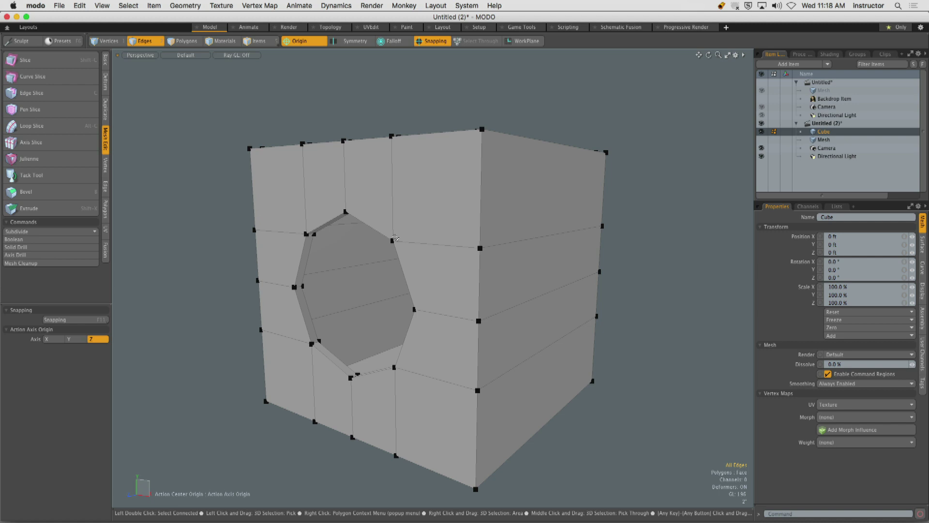
# - Convert the whole box to subdivision surfaces and inspect the rounded hole up close
pyautogui.keyDown('alt'); pyautogui.moveTo(395, 238); pyautogui.dragTo(393, 289); pyautogui.keyUp('alt')
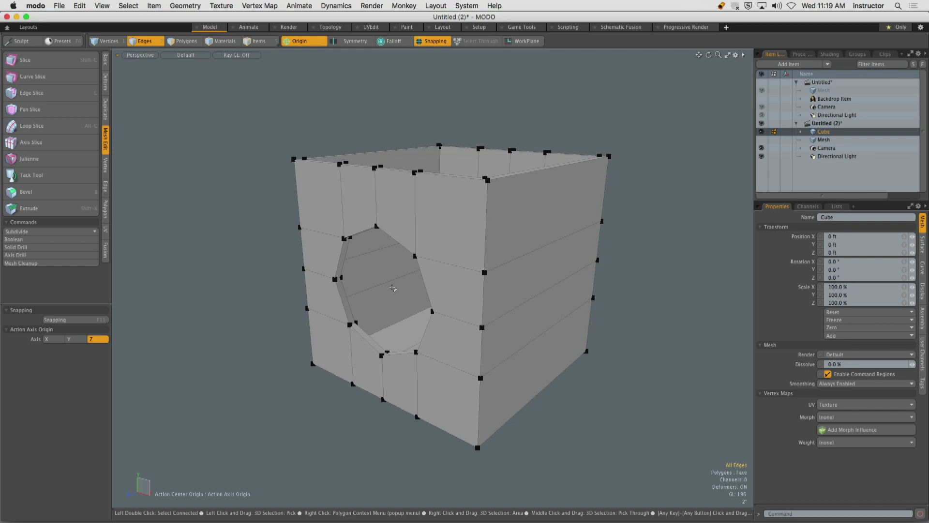
pyautogui.press('Tab')
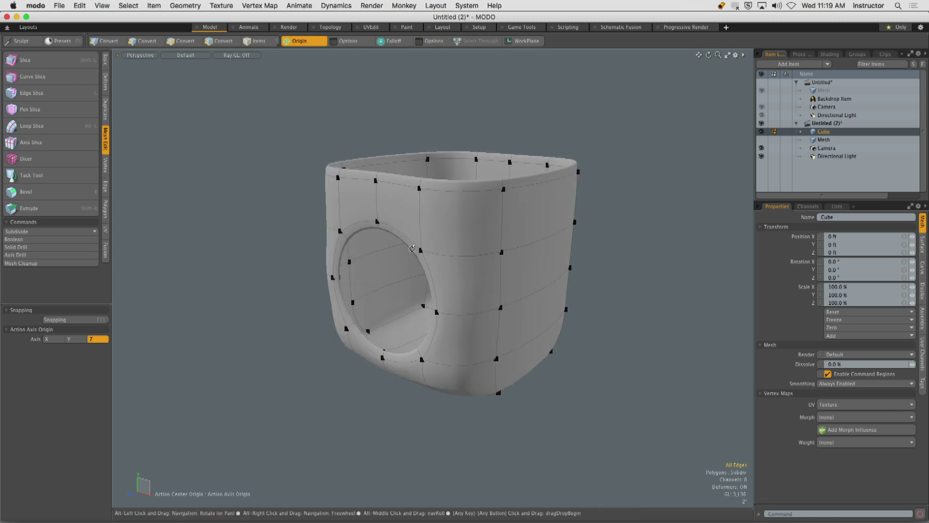
pyautogui.keyDown('alt'); pyautogui.moveTo(413, 248); pyautogui.dragTo(463, 243); pyautogui.keyUp('alt')
pyautogui.keyDown('ctrl'); pyautogui.keyDown('alt'); pyautogui.moveTo(463, 242); pyautogui.dragTo(361, 369); pyautogui.keyUp('alt'); pyautogui.keyUp('ctrl')
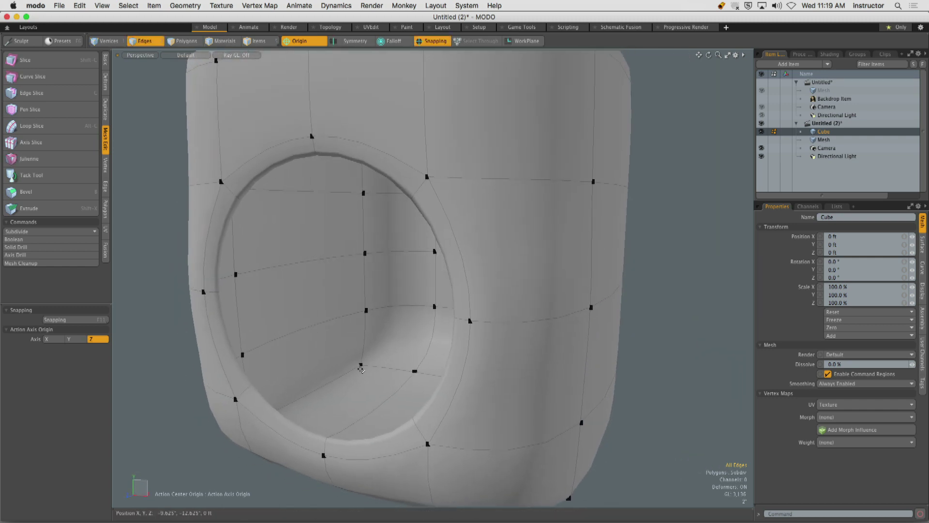
# - Select the complete loop of polygons lining the rounded hole
pyautogui.press('3')
pyautogui.click(285, 156)
pyautogui.keyDown('shift'); pyautogui.click(331, 153); pyautogui.keyUp('shift')
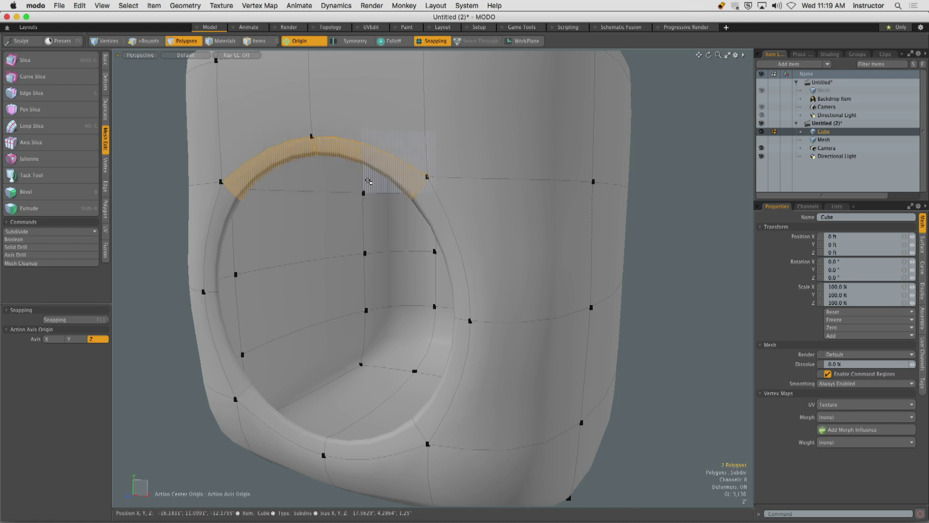
pyautogui.press('l')
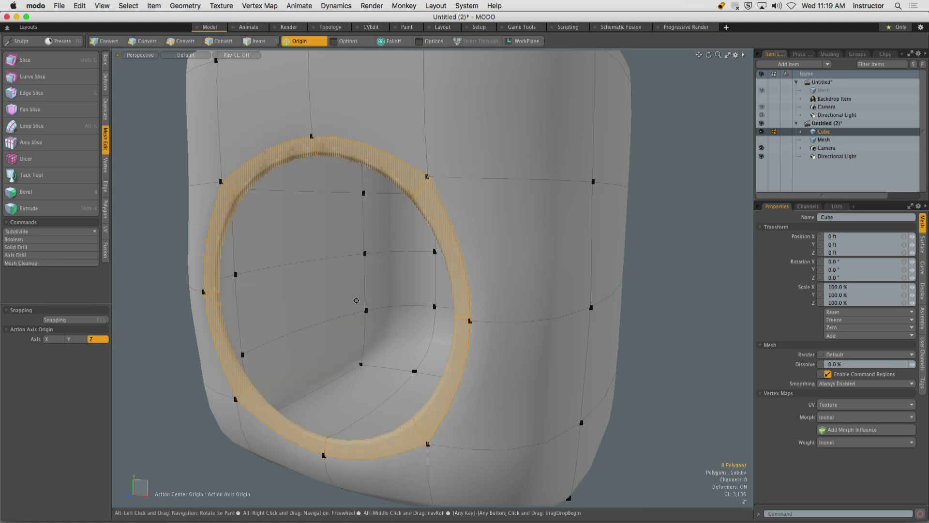
# - Clear the polygon selection and return the whole box to regular faces
pyautogui.keyDown('alt'); pyautogui.moveTo(356, 301); pyautogui.dragTo(437, 179); pyautogui.keyUp('alt')
pyautogui.keyDown('alt'); pyautogui.moveTo(287, 282); pyautogui.dragTo(352, 373); pyautogui.keyUp('alt')
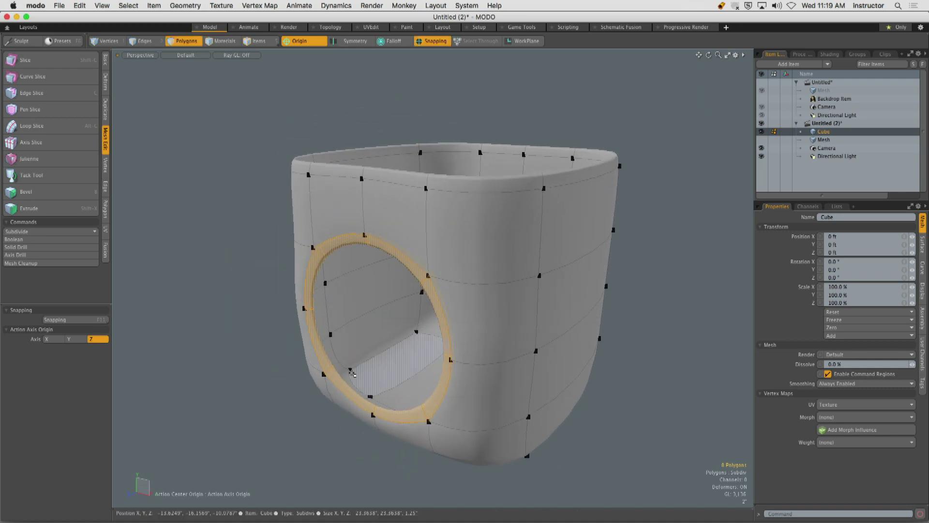
pyautogui.click(212, 306)
pyautogui.press('Tab')
# - Select the polygon loop lining the octagonal hole and convert only those polygons to subdivision surfaces
pyautogui.keyDown('ctrl'); pyautogui.keyDown('alt'); pyautogui.moveTo(373, 271); pyautogui.dragTo(328, 224); pyautogui.keyUp('alt'); pyautogui.keyUp('ctrl')
pyautogui.click(325, 224)
pyautogui.click(302, 211)
pyautogui.keyDown('shift'); pyautogui.click(319, 183); pyautogui.keyUp('shift')
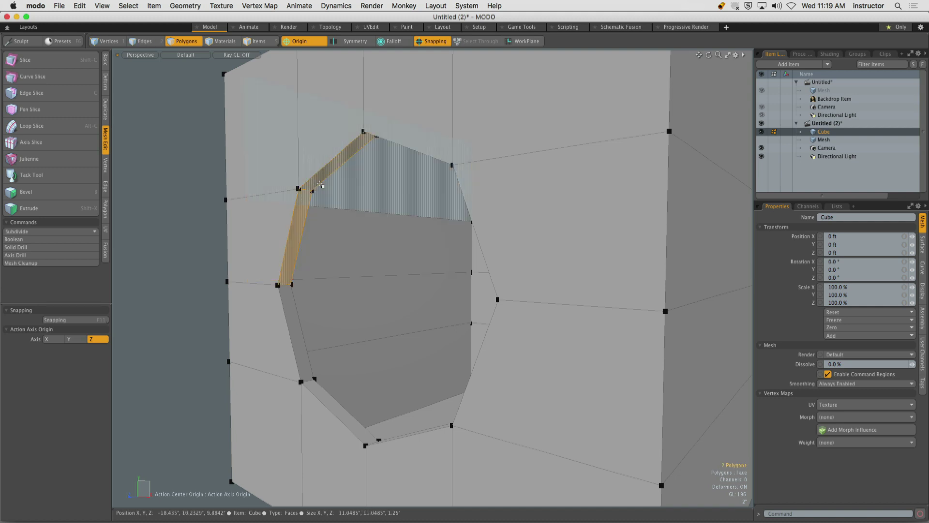
pyautogui.press('l')
pyautogui.press('Tab')
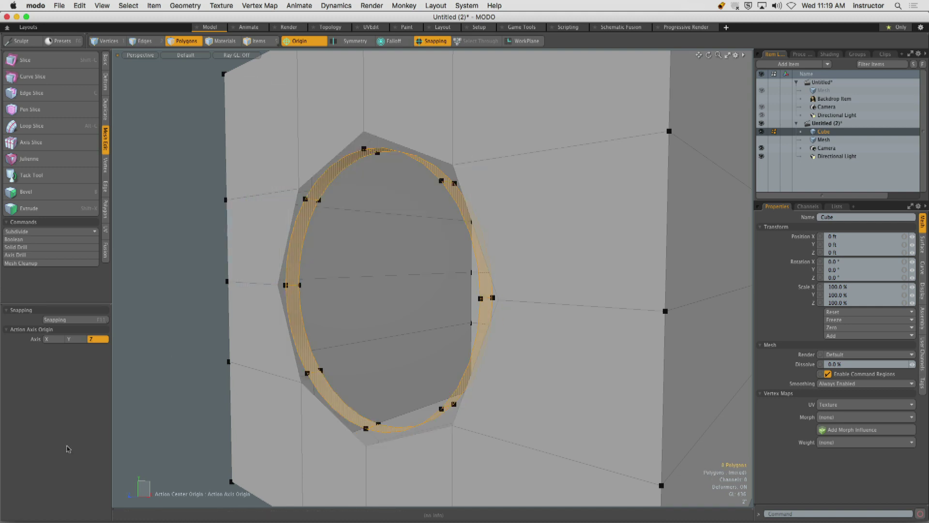
# - Return the selected hole-lining polygons to regular faces and clear the polygon selection
pyautogui.press('Tab')
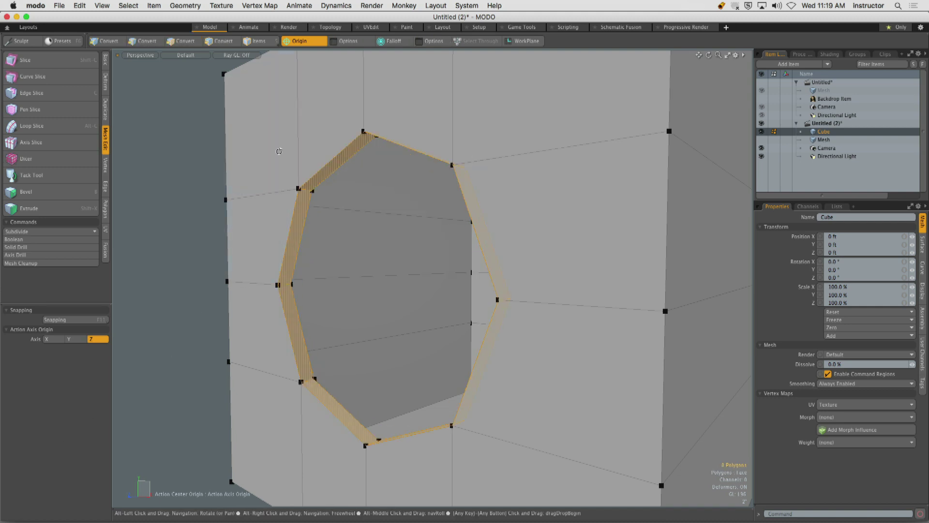
pyautogui.keyDown('alt'); pyautogui.moveTo(277, 145); pyautogui.dragTo(290, 247); pyautogui.keyUp('alt')
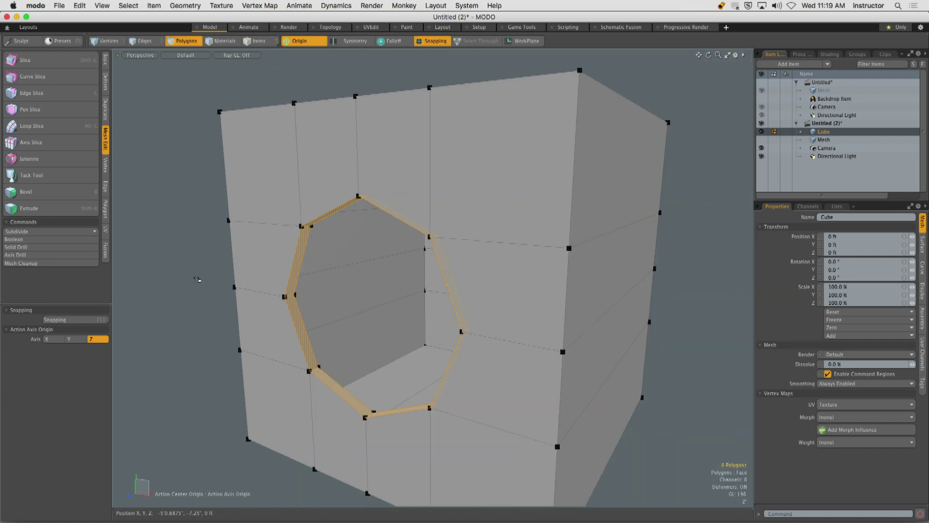
pyautogui.click(228, 230)
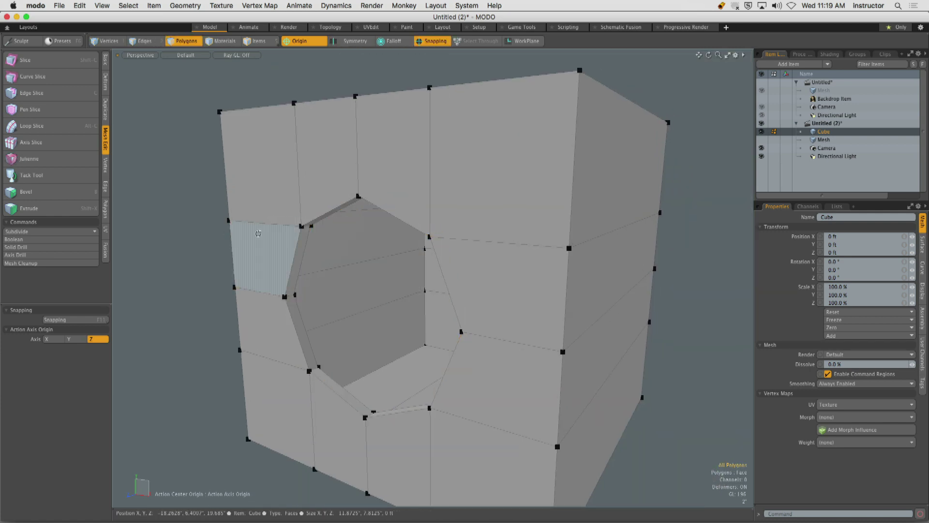
# - Preview the whole box as subdivision surfaces, and return it to regular faces
pyautogui.scroll(-5, 258, 233)
pyautogui.keyDown('alt'); pyautogui.moveTo(258, 234); pyautogui.dragTo(284, 247); pyautogui.keyUp('alt')
pyautogui.press('Tab')
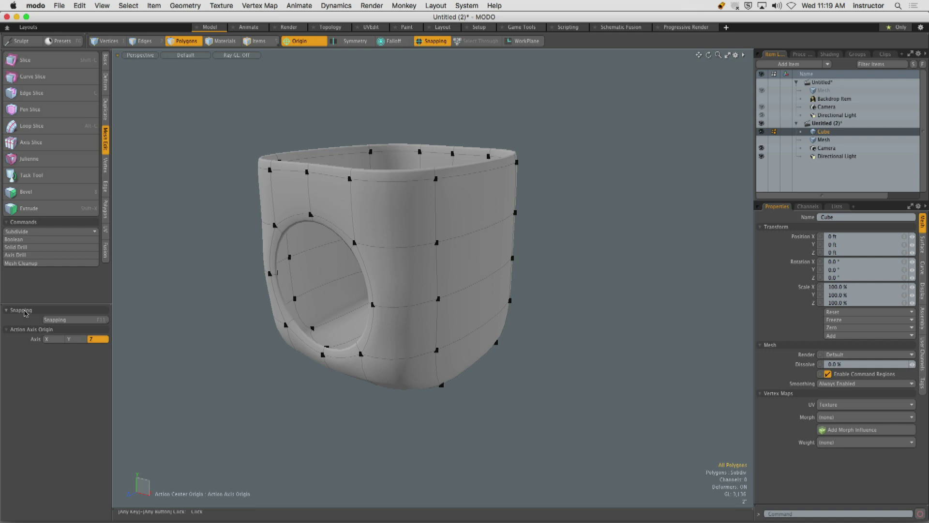
pyautogui.press('Tab')
# - Add a vertical loop slice through the polygon column between the hole and one corner, placing it close to the corner
pyautogui.moveTo(424, 215)
pyautogui.keyDown('alt'); pyautogui.mouseDown()
pyautogui.moveTo(534, 215)
pyautogui.moveTo(492, 284)
pyautogui.moveTo(486, 358)
pyautogui.moveTo(455, 237)
pyautogui.moveTo(452, 334)
pyautogui.moveTo(460, 297)
pyautogui.mouseUp(); pyautogui.keyUp('alt')
pyautogui.press('3')
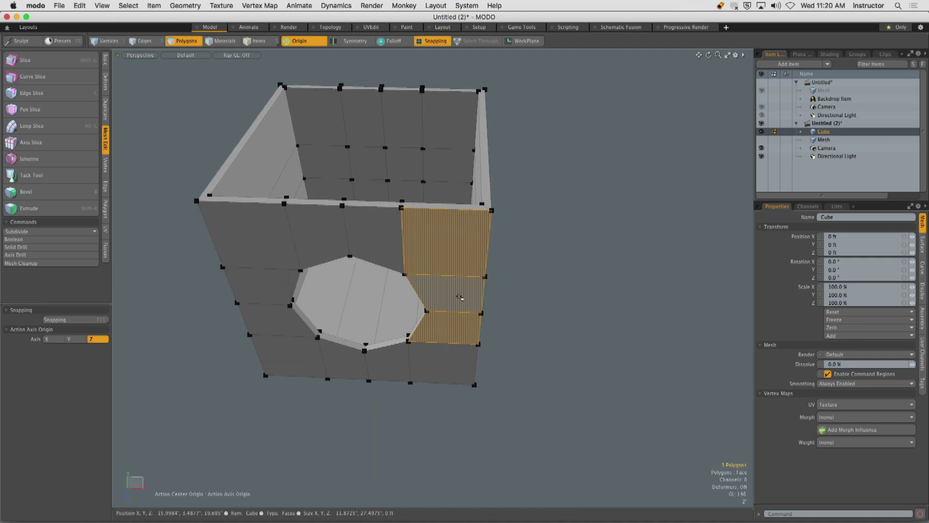
pyautogui.hotkey('alt', 'c')
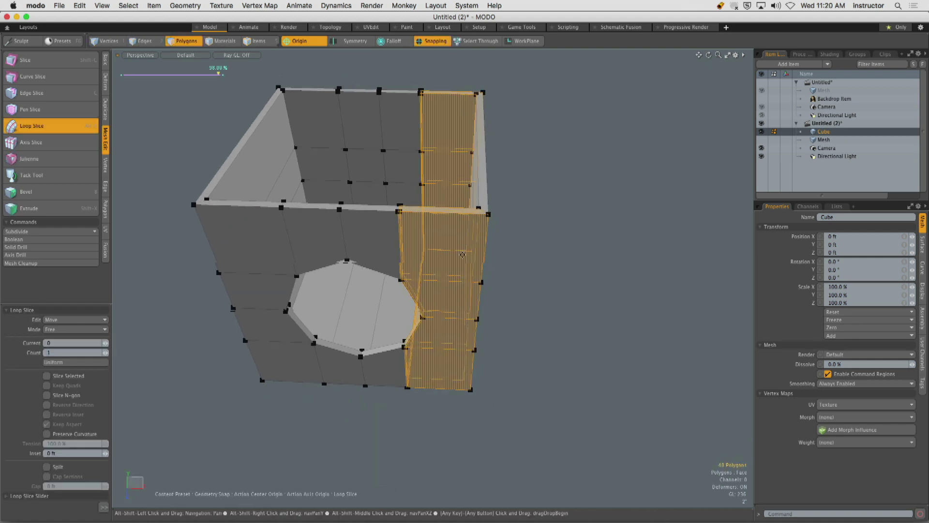
pyautogui.scroll(5, 436, 281)
pyautogui.moveTo(414, 270); pyautogui.dragTo(413, 270)
pyautogui.press('space')
pyautogui.click(526, 286)
# - Add a matching vertical loop slice through the column on the other side of the hole, close to the opposite corner
pyautogui.keyDown('alt'); pyautogui.moveTo(527, 287); pyautogui.dragTo(423, 225); pyautogui.keyUp('alt')
pyautogui.moveTo(334, 346); pyautogui.dragTo(337, 311)
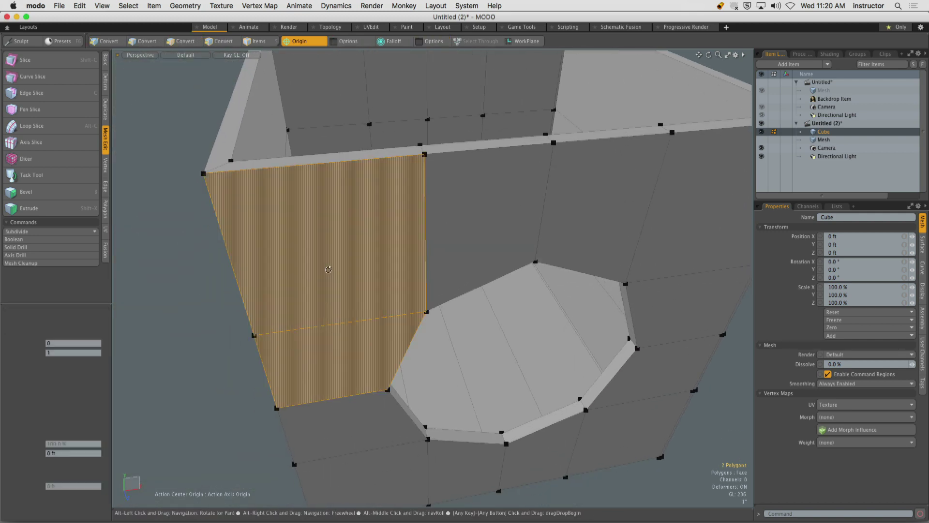
pyautogui.hotkey('alt', 'c')
pyautogui.press('space')
pyautogui.keyDown('alt'); pyautogui.moveTo(478, 243); pyautogui.dragTo(457, 242); pyautogui.keyUp('alt')
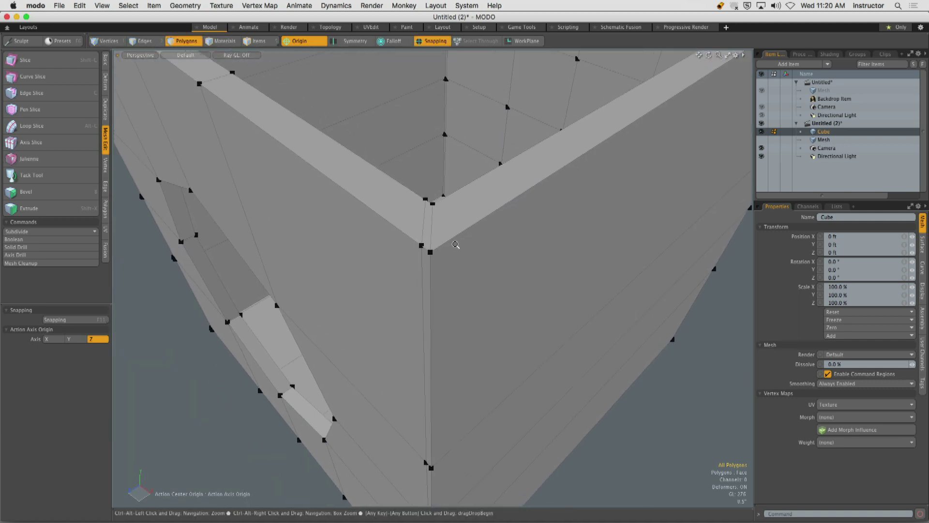
pyautogui.press('1')
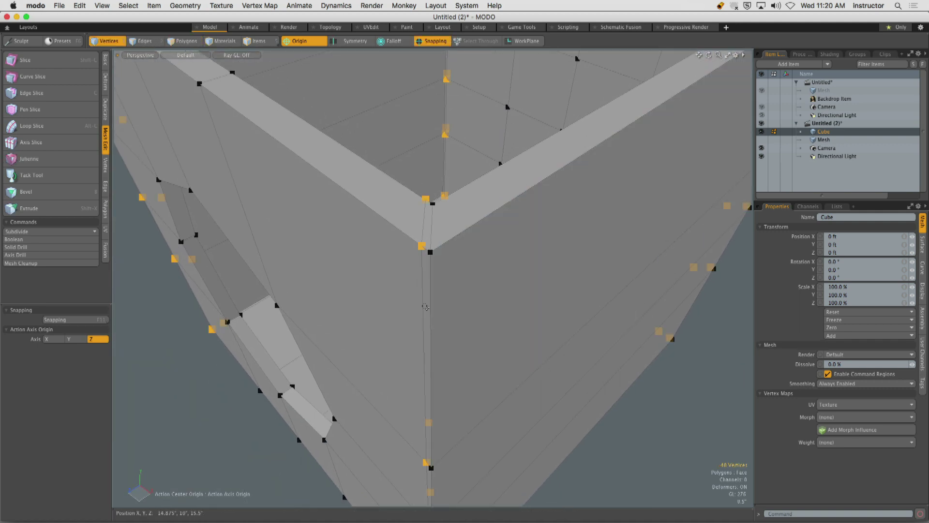
pyautogui.click(458, 274)
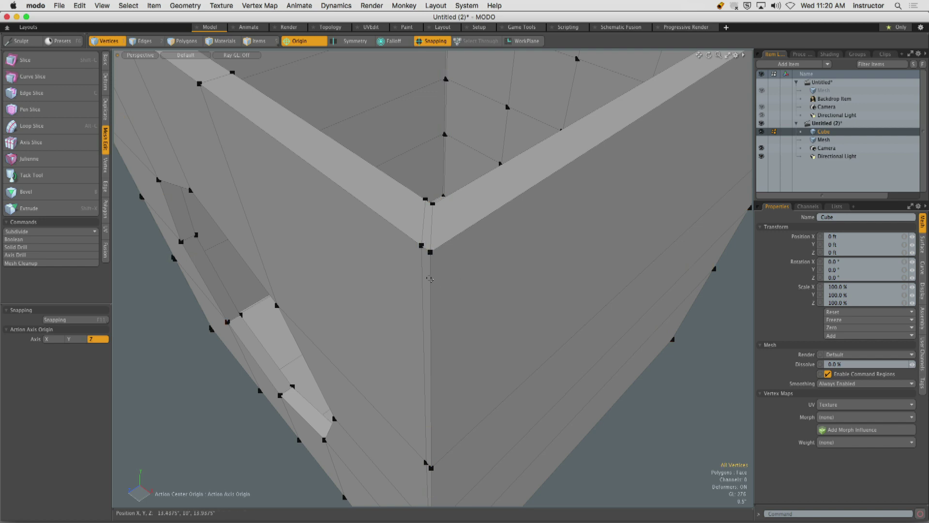
pyautogui.moveTo(430, 340); pyautogui.dragTo(432, 468)
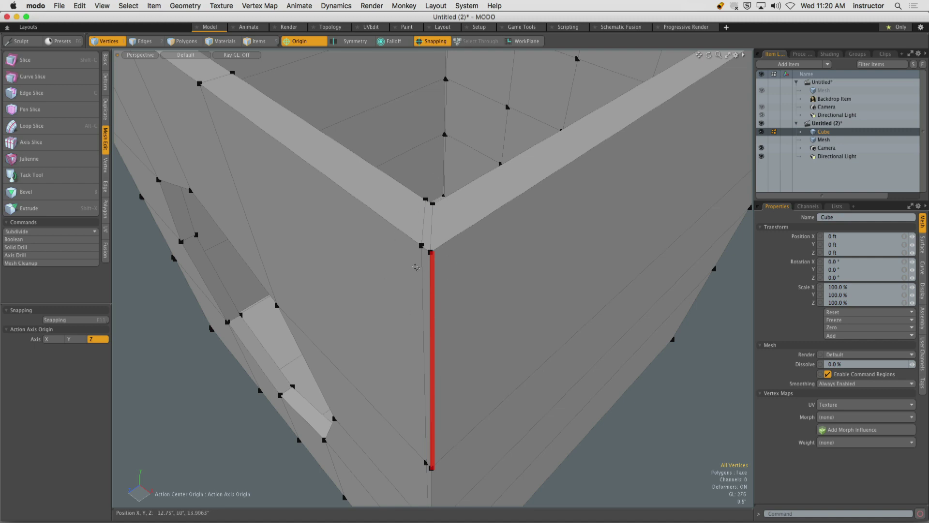
pyautogui.moveTo(414, 398); pyautogui.dragTo(424, 464)
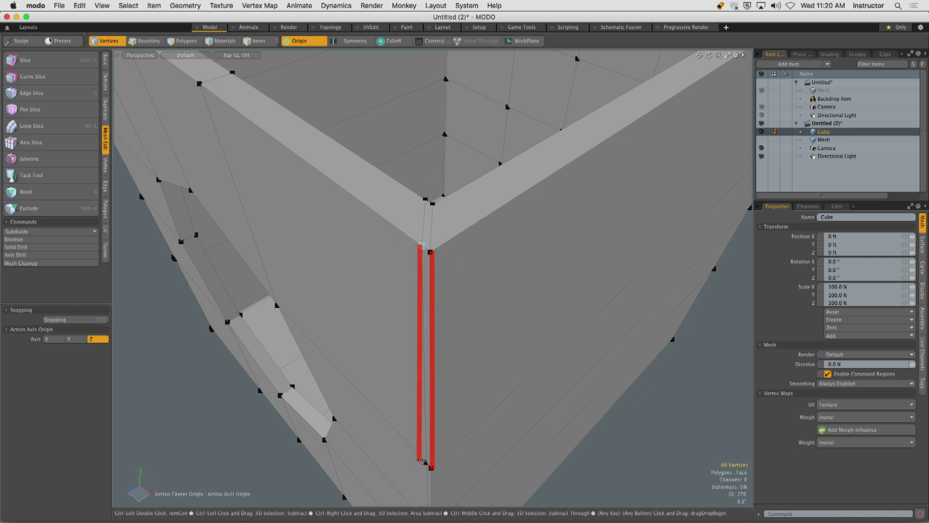
pyautogui.moveTo(443, 258); pyautogui.dragTo(440, 465)
pyautogui.press('F11')
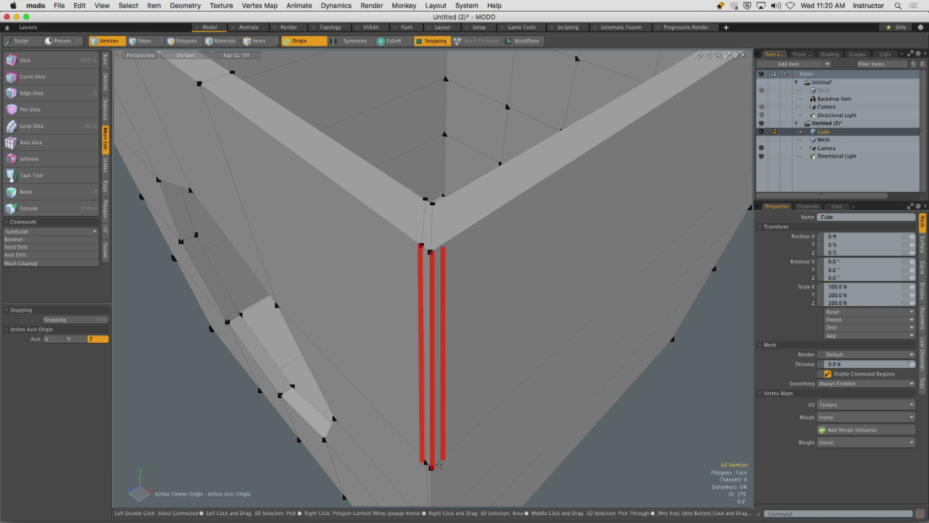
# - Loop-slice the adjacent side walls in Symmetry mode with a count of 2, placing the vertical cuts close to the corners
pyautogui.press('space')
pyautogui.keyDown('alt'); pyautogui.moveTo(425, 263); pyautogui.dragTo(469, 342); pyautogui.keyUp('alt')
pyautogui.press('space')
pyautogui.press('space')
pyautogui.hotkey('alt', 'l')
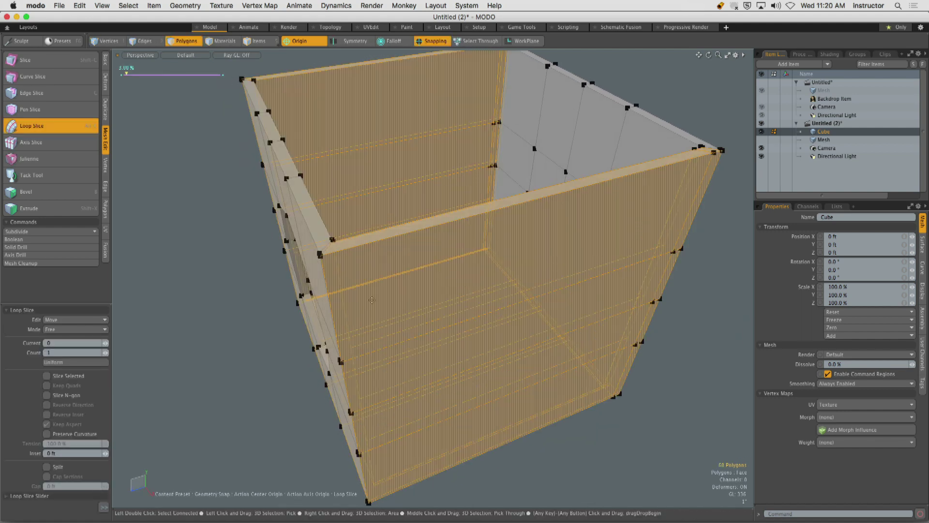
pyautogui.click(92, 331)
pyautogui.click(97, 346)
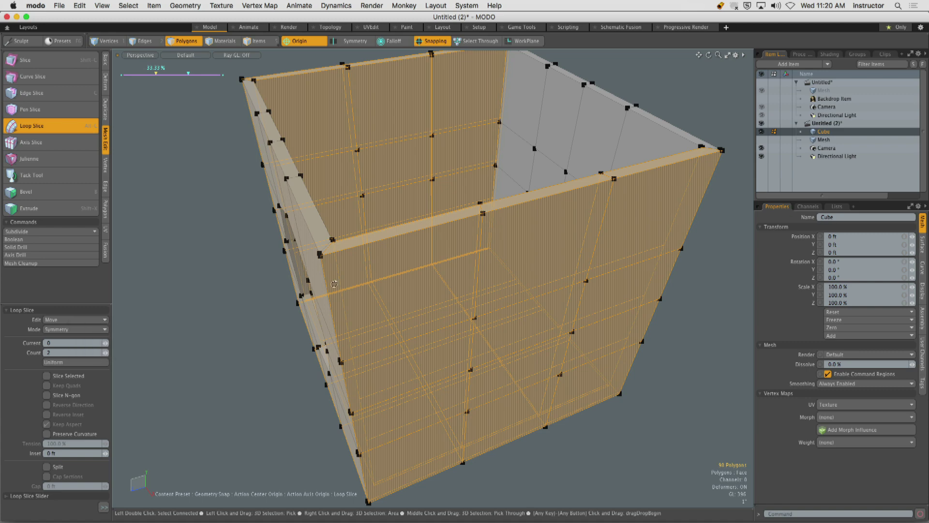
pyautogui.scroll(3, 380, 294)
pyautogui.moveTo(380, 295)
pyautogui.keyDown('alt'); pyautogui.mouseDown()
pyautogui.moveTo(397, 307)
pyautogui.moveTo(388, 301)
pyautogui.mouseUp(); pyautogui.keyUp('alt')
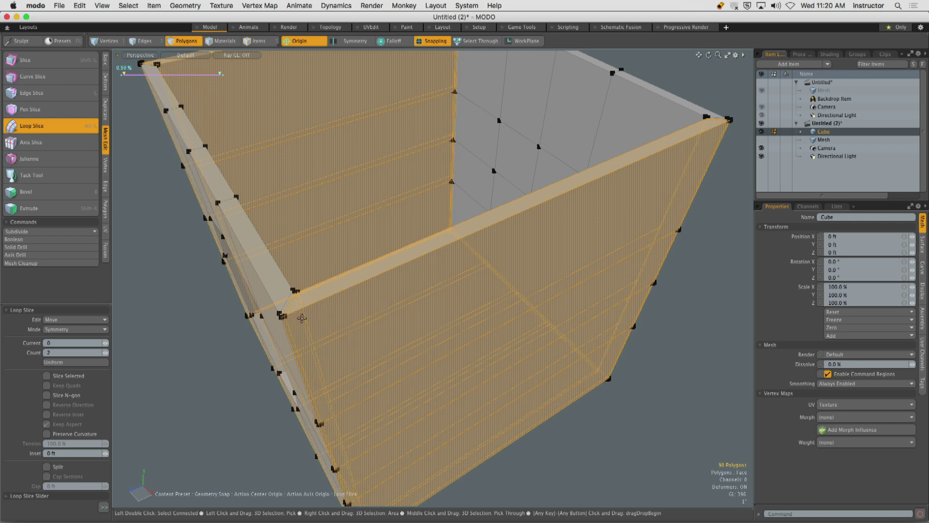
pyautogui.press('q')
pyautogui.click(678, 426)
# - Restart Loop Slice on a corner column of the sliced wall, with a count of 1 and Free mode
pyautogui.keyDown('alt'); pyautogui.moveTo(523, 266); pyautogui.dragTo(381, 373); pyautogui.keyUp('alt')
pyautogui.scroll(-3, 499, 292)
pyautogui.hotkey('alt', 'l')
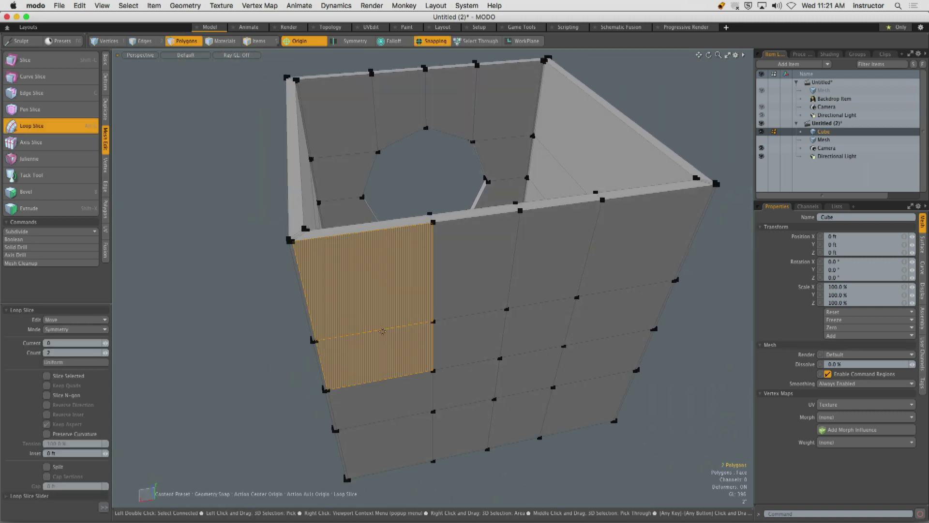
pyautogui.click(105, 354)
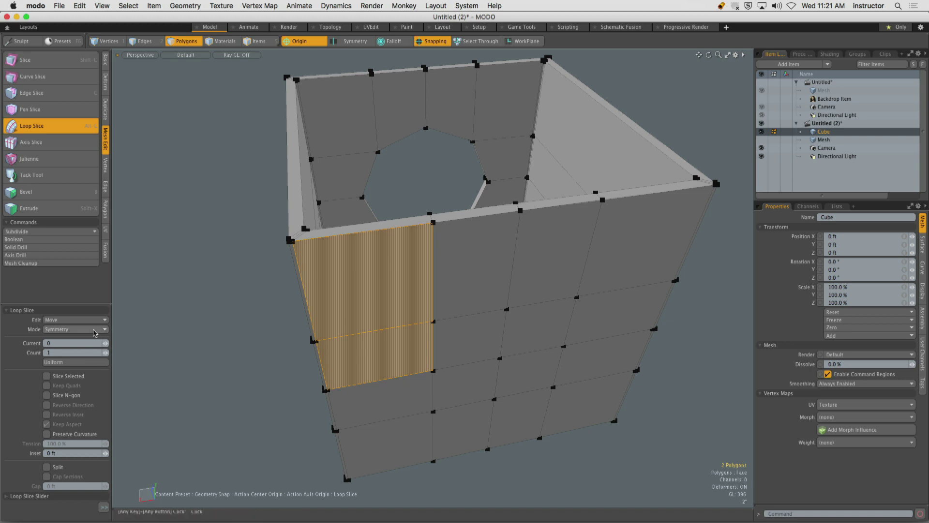
pyautogui.click(92, 329)
pyautogui.click(89, 315)
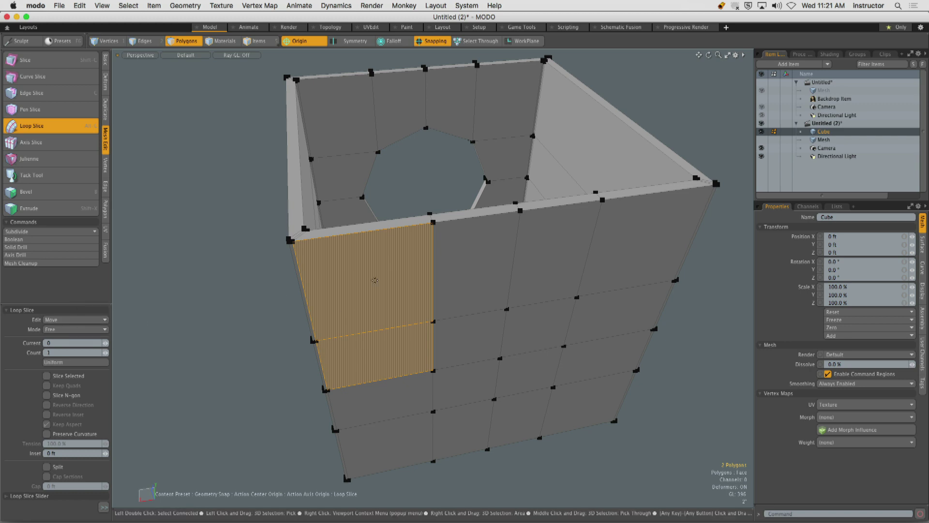
# - Try to add a single vertical loop slice through the wide corner column, and undo it
pyautogui.moveTo(404, 281); pyautogui.dragTo(383, 300)
pyautogui.scroll(4, 398, 303)
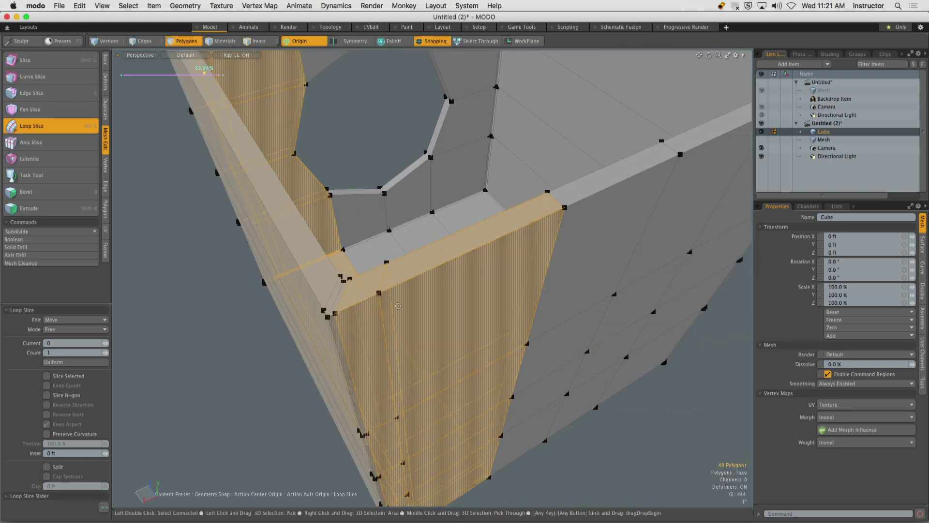
pyautogui.press('super+z')
pyautogui.keyDown('ctrl'); pyautogui.keyDown('alt'); pyautogui.moveTo(459, 294); pyautogui.dragTo(452, 315); pyautogui.keyUp('alt'); pyautogui.keyUp('ctrl')
pyautogui.keyDown('ctrl'); pyautogui.keyDown('alt'); pyautogui.moveTo(452, 315); pyautogui.dragTo(597, 168); pyautogui.keyUp('alt'); pyautogui.keyUp('ctrl')
pyautogui.click(597, 168)
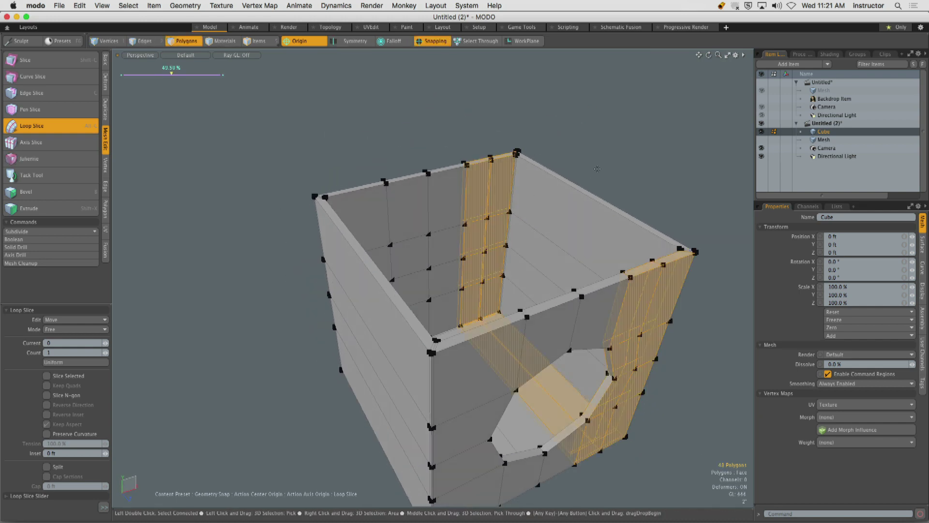
pyautogui.press('super+z')
pyautogui.click(590, 140)
# - Check the box's sharpened vertical corners in subdivision display, and switch back to regular faces
pyautogui.press('Tab')
pyautogui.keyDown('alt'); pyautogui.moveTo(585, 255); pyautogui.dragTo(499, 220); pyautogui.keyUp('alt')
pyautogui.press('Tab')
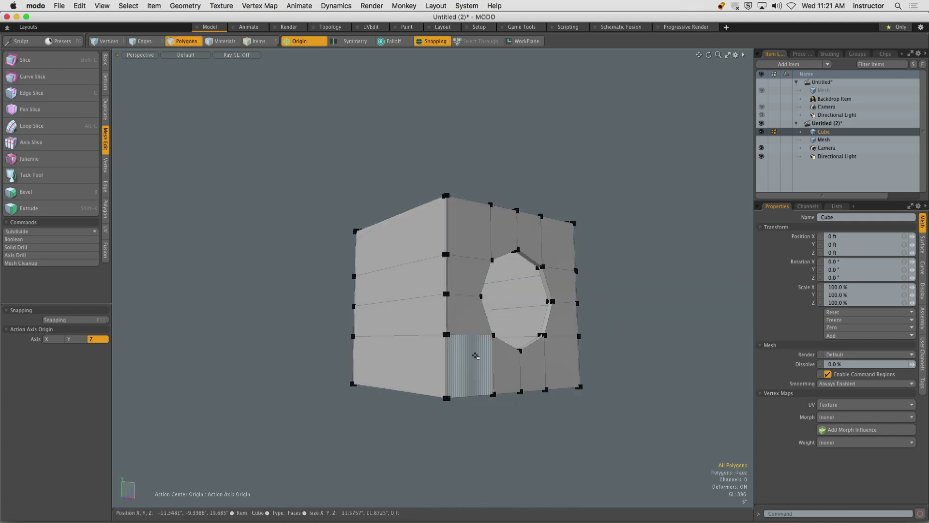
# - Add a horizontal loop slice around the outer walls' lowest band, close to the bottom edge
pyautogui.keyDown('alt'); pyautogui.moveTo(475, 355); pyautogui.dragTo(469, 320); pyautogui.keyUp('alt')
pyautogui.keyDown('alt'); pyautogui.moveTo(469, 321); pyautogui.dragTo(552, 327); pyautogui.keyUp('alt')
pyautogui.hotkey('alt', 'c')
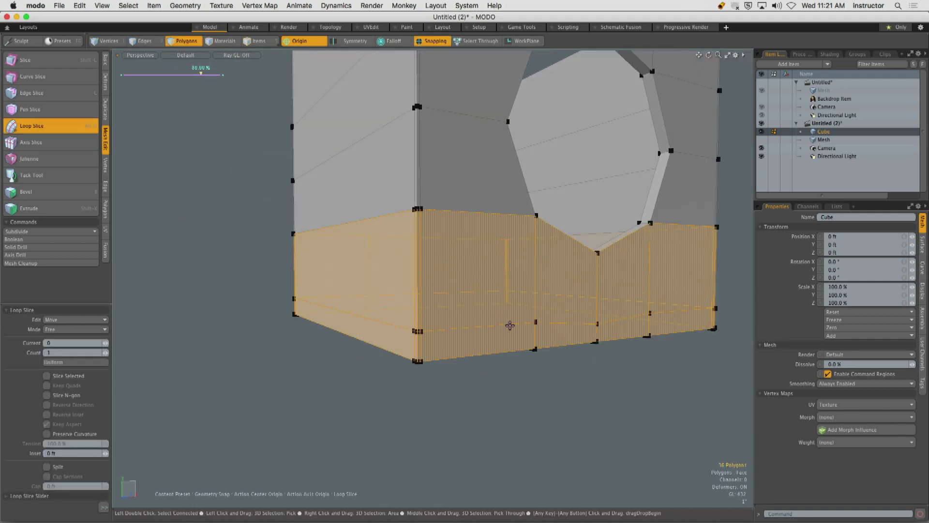
pyautogui.press('q')
pyautogui.click(585, 363)
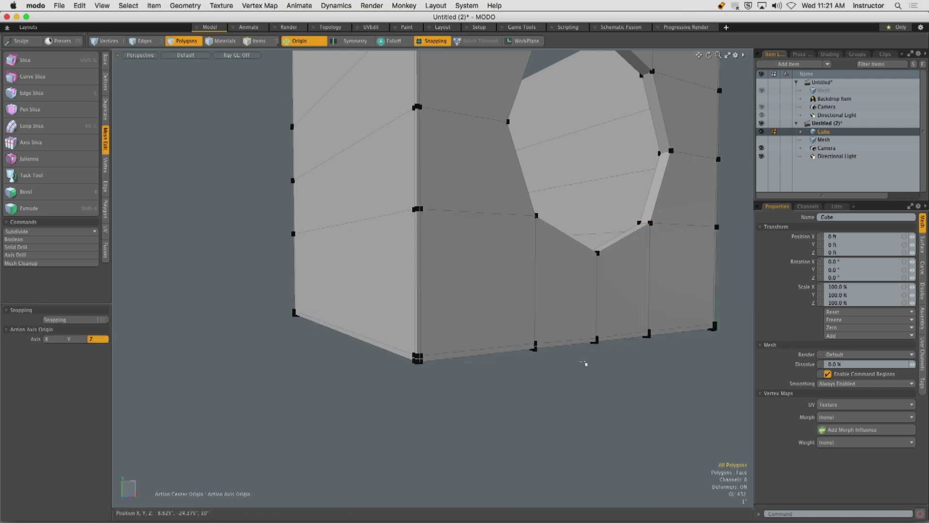
# - Add a horizontal loop slice around the inner walls just above the floor and clear the polygon selection
pyautogui.moveTo(585, 363)
pyautogui.keyDown('alt'); pyautogui.mouseDown()
pyautogui.moveTo(426, 321)
pyautogui.moveTo(450, 321)
pyautogui.moveTo(349, 311)
pyautogui.moveTo(390, 307)
pyautogui.moveTo(388, 294)
pyautogui.moveTo(369, 305)
pyautogui.mouseUp(); pyautogui.keyUp('alt')
pyautogui.hotkey('alt', 'c')
pyautogui.click(401, 302)
pyautogui.press('q')
pyautogui.click(414, 303)
pyautogui.keyDown('alt'); pyautogui.moveTo(369, 305); pyautogui.dragTo(515, 299); pyautogui.keyUp('alt')
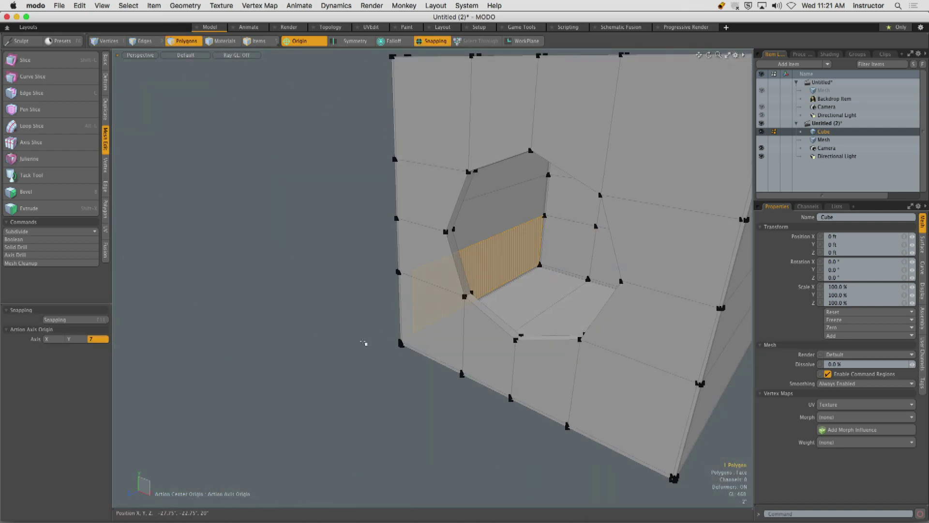
pyautogui.click(364, 341)
# - Preview the subdivided box with the new bottom cuts, and restore regular faces
pyautogui.press('1')
pyautogui.press('Tab')
pyautogui.keyDown('alt'); pyautogui.moveTo(432, 332); pyautogui.dragTo(546, 317); pyautogui.keyUp('alt')
pyautogui.press('Tab')
# - Add a horizontal loop slice around the outer walls' upper band, just below the rim
pyautogui.moveTo(428, 199)
pyautogui.keyDown('alt'); pyautogui.mouseDown()
pyautogui.moveTo(423, 233)
pyautogui.moveTo(403, 209)
pyautogui.moveTo(412, 230)
pyautogui.moveTo(416, 199)
pyautogui.moveTo(342, 222)
pyautogui.moveTo(380, 224)
pyautogui.mouseUp(); pyautogui.keyUp('alt')
pyautogui.press('3')
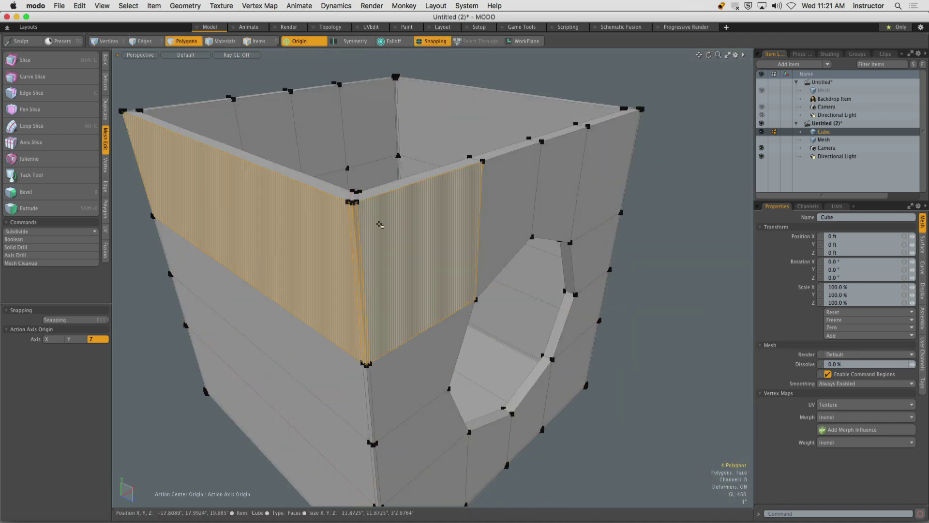
pyautogui.hotkey('alt', 'c')
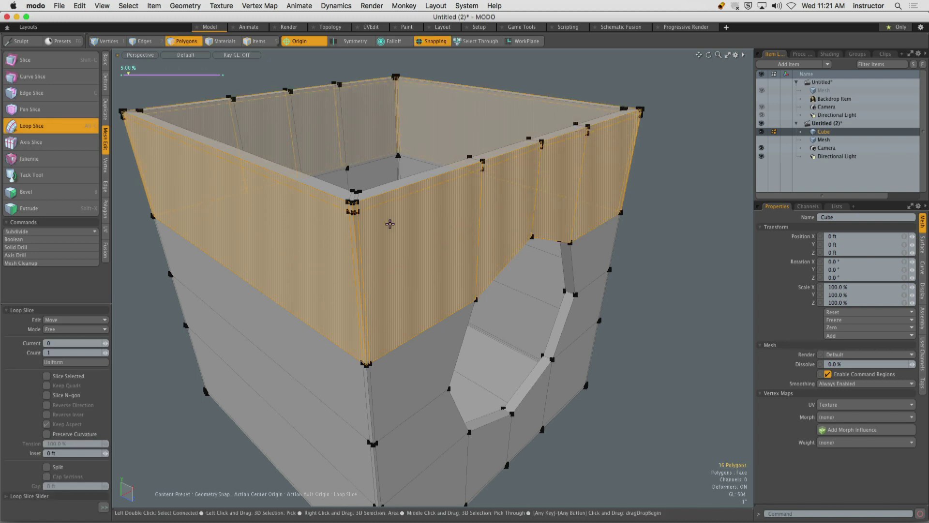
pyautogui.press('space')
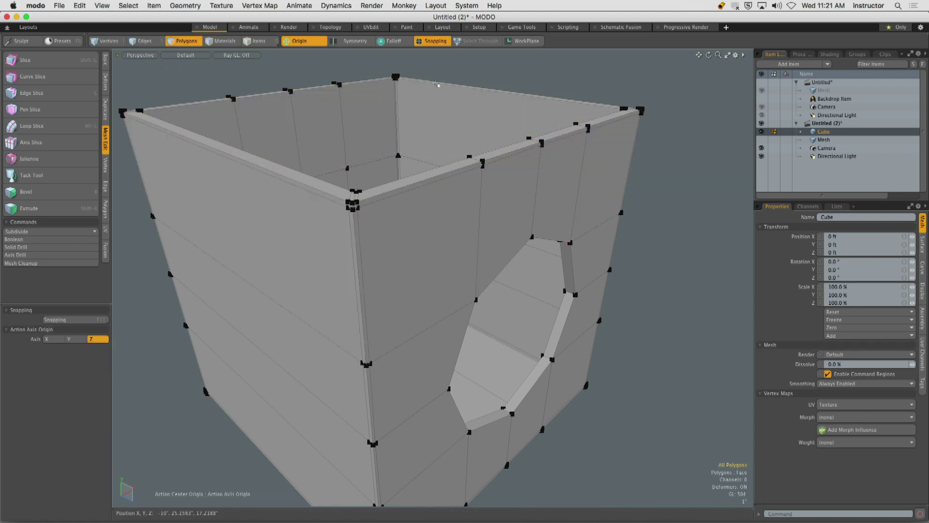
# - Add a horizontal loop slice around the inner walls just below the rim, and briefly preview the box's subdivision
pyautogui.click(390, 99)
pyautogui.hotkey('alt', 'c')
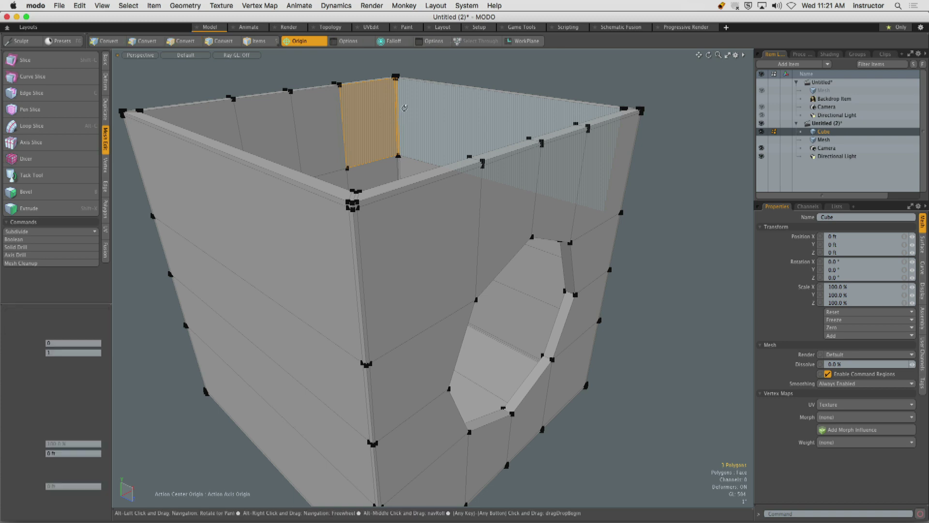
pyautogui.press('space')
pyautogui.click(460, 59)
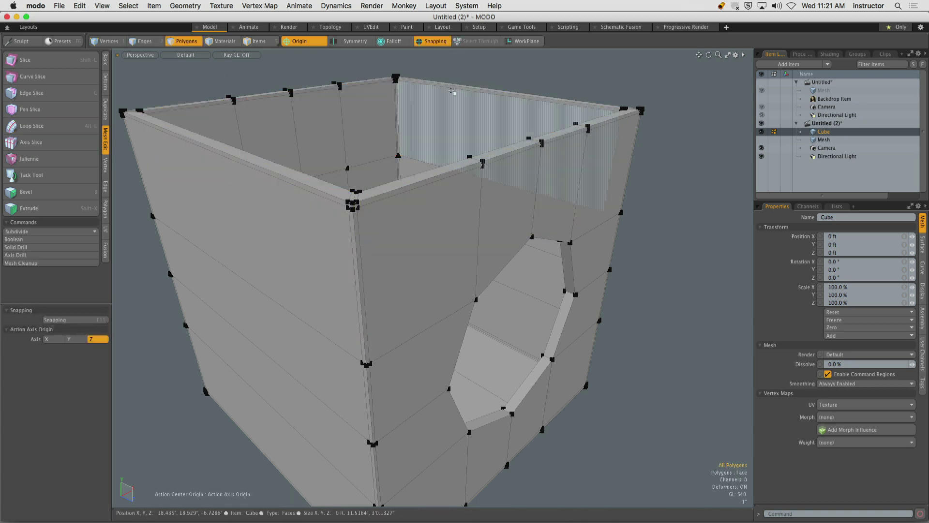
pyautogui.press('Tab')
pyautogui.press('Tab')
# - Loop-slice the rim's top polygons in Symmetry mode with a count of 2, placing the cuts close to both rim edges
pyautogui.keyDown('alt'); pyautogui.moveTo(430, 111); pyautogui.dragTo(345, 215); pyautogui.keyUp('alt')
pyautogui.moveTo(344, 215)
pyautogui.keyDown('ctrl'); pyautogui.keyDown('alt'); pyautogui.mouseDown()
pyautogui.moveTo(360, 221)
pyautogui.moveTo(324, 193)
pyautogui.moveTo(349, 232)
pyautogui.mouseUp(); pyautogui.keyUp('alt'); pyautogui.keyUp('ctrl')
pyautogui.press('l')
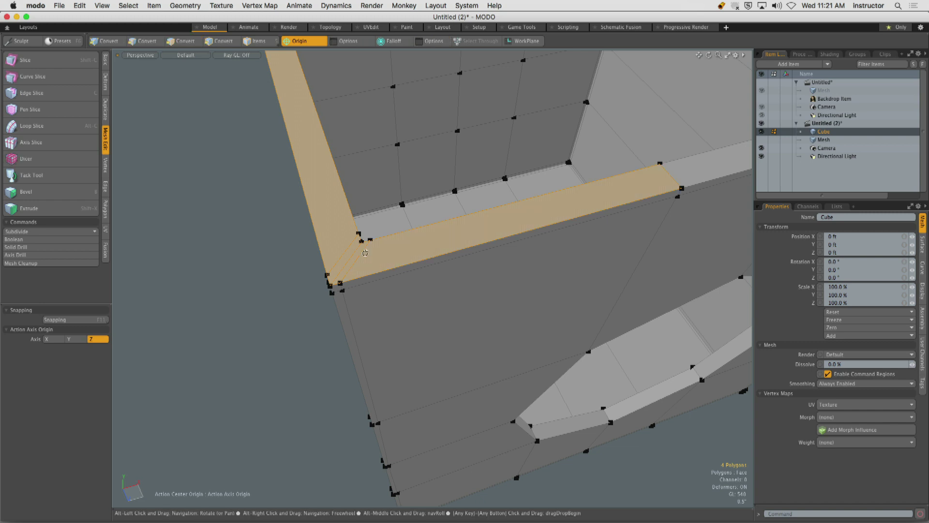
pyautogui.hotkey('alt', 'c')
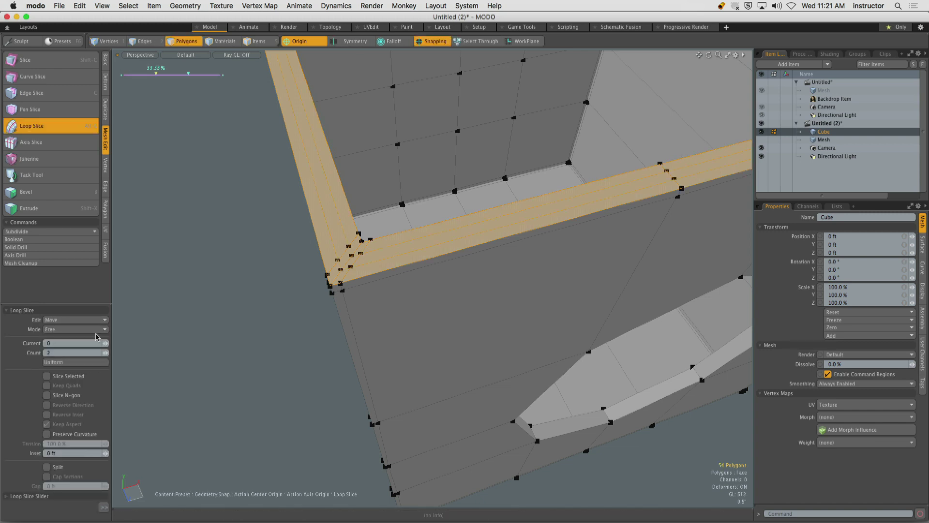
pyautogui.click(98, 333)
pyautogui.click(96, 343)
pyautogui.keyDown('ctrl'); pyautogui.keyDown('alt'); pyautogui.moveTo(383, 228); pyautogui.dragTo(385, 232); pyautogui.keyUp('alt'); pyautogui.keyUp('ctrl')
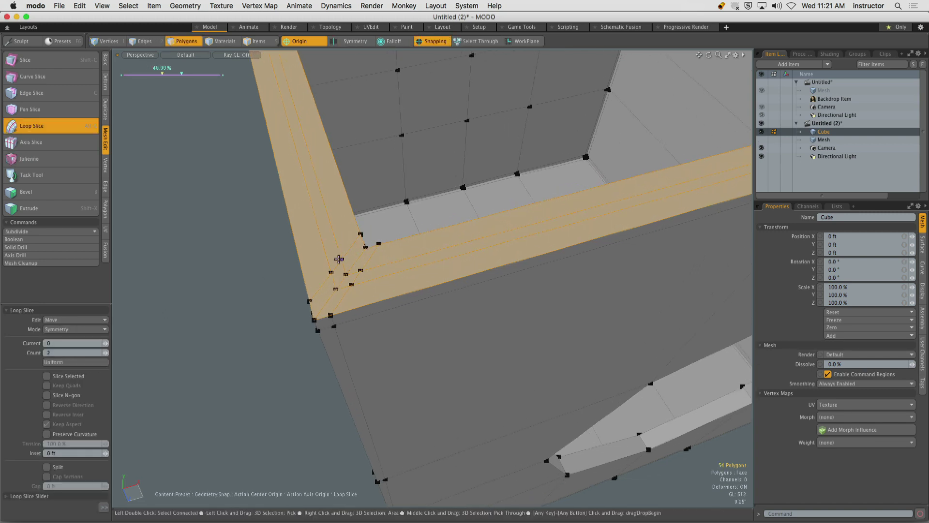
pyautogui.press('space')
pyautogui.click(232, 285)
# - Convert the whole box to subdivision surfaces and inspect its rim, corners and round hole up close
pyautogui.keyDown('alt'); pyautogui.moveTo(233, 285); pyautogui.dragTo(307, 276); pyautogui.keyUp('alt')
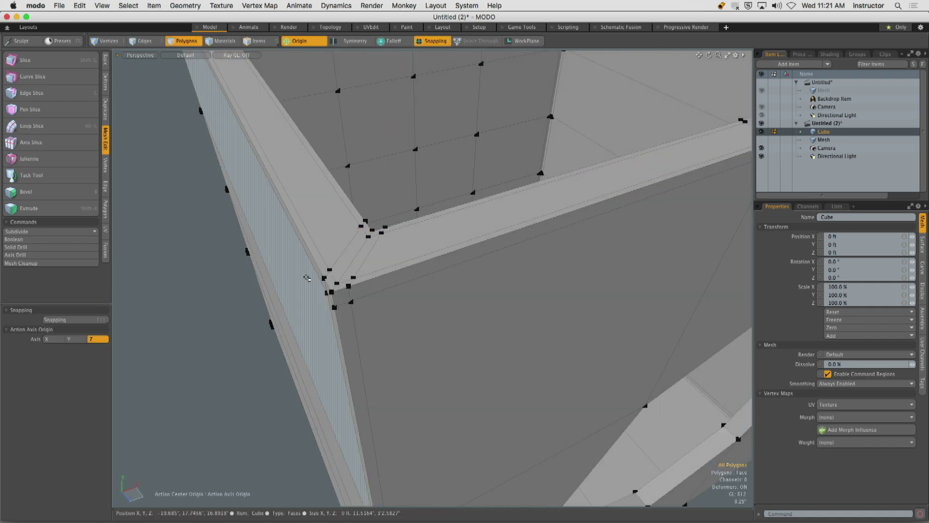
pyautogui.press('Tab')
pyautogui.keyDown('ctrl'); pyautogui.keyDown('alt'); pyautogui.moveTo(405, 284); pyautogui.dragTo(368, 281); pyautogui.keyUp('alt'); pyautogui.keyUp('ctrl')
pyautogui.keyDown('alt'); pyautogui.moveTo(369, 280); pyautogui.dragTo(396, 272); pyautogui.keyUp('alt')
pyautogui.keyDown('ctrl'); pyautogui.keyDown('alt'); pyautogui.moveTo(396, 272); pyautogui.dragTo(366, 277); pyautogui.keyUp('alt'); pyautogui.keyUp('ctrl')
pyautogui.keyDown('alt'); pyautogui.keyDown('shift'); pyautogui.moveTo(382, 283); pyautogui.dragTo(385, 194); pyautogui.keyUp('shift'); pyautogui.keyUp('alt')
pyautogui.keyDown('alt'); pyautogui.moveTo(452, 300); pyautogui.dragTo(448, 286); pyautogui.keyUp('alt')
pyautogui.keyDown('ctrl'); pyautogui.keyDown('alt'); pyautogui.moveTo(448, 285); pyautogui.dragTo(416, 261); pyautogui.keyUp('alt'); pyautogui.keyUp('ctrl')
pyautogui.keyDown('alt'); pyautogui.moveTo(416, 261); pyautogui.dragTo(443, 247); pyautogui.keyUp('alt')
pyautogui.keyDown('ctrl'); pyautogui.keyDown('alt'); pyautogui.moveTo(442, 247); pyautogui.dragTo(465, 257); pyautogui.keyUp('alt'); pyautogui.keyUp('ctrl')
pyautogui.keyDown('alt'); pyautogui.moveTo(465, 256); pyautogui.dragTo(427, 256); pyautogui.keyUp('alt')
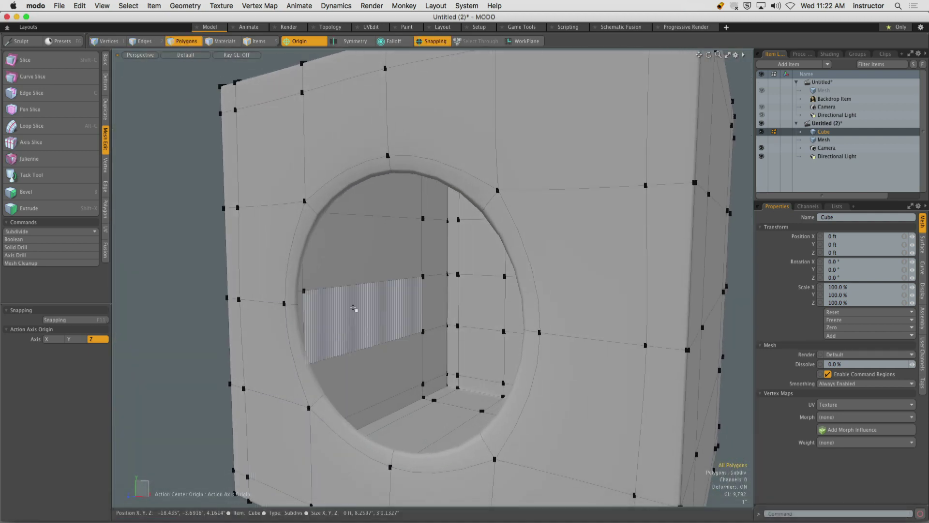
# - Loop-slice the polygon ring lining the octagonal hole close to its edges, and convert the box back to subdivision surfaces
pyautogui.press('Tab')
pyautogui.keyDown('ctrl'); pyautogui.keyDown('alt'); pyautogui.moveTo(333, 287); pyautogui.dragTo(310, 176); pyautogui.keyUp('alt'); pyautogui.keyUp('ctrl')
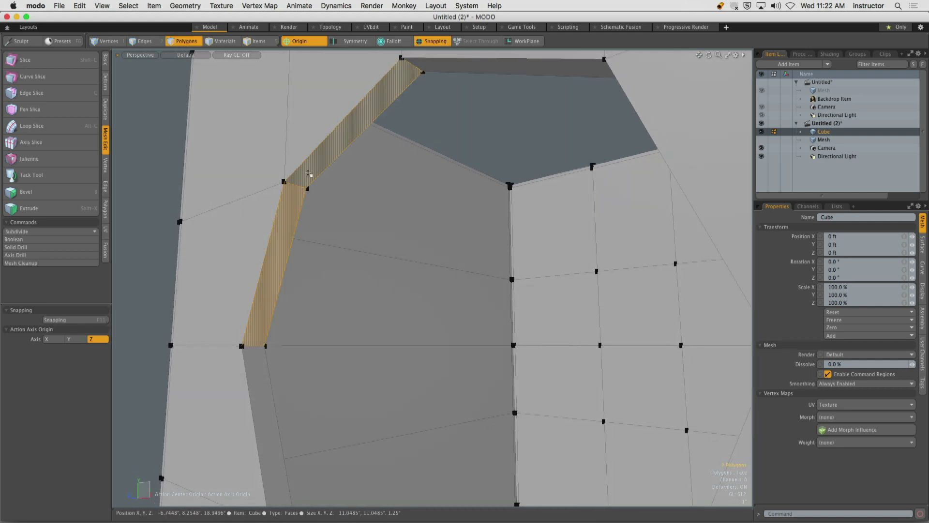
pyautogui.hotkey('alt', 'c')
pyautogui.click(302, 186)
pyautogui.press('q')
pyautogui.click(164, 192)
pyautogui.press('Tab')
pyautogui.moveTo(300, 227)
pyautogui.keyDown('alt'); pyautogui.mouseDown()
pyautogui.moveTo(377, 218)
pyautogui.moveTo(299, 238)
pyautogui.mouseUp(); pyautogui.keyUp('alt')
pyautogui.click(306, 272)
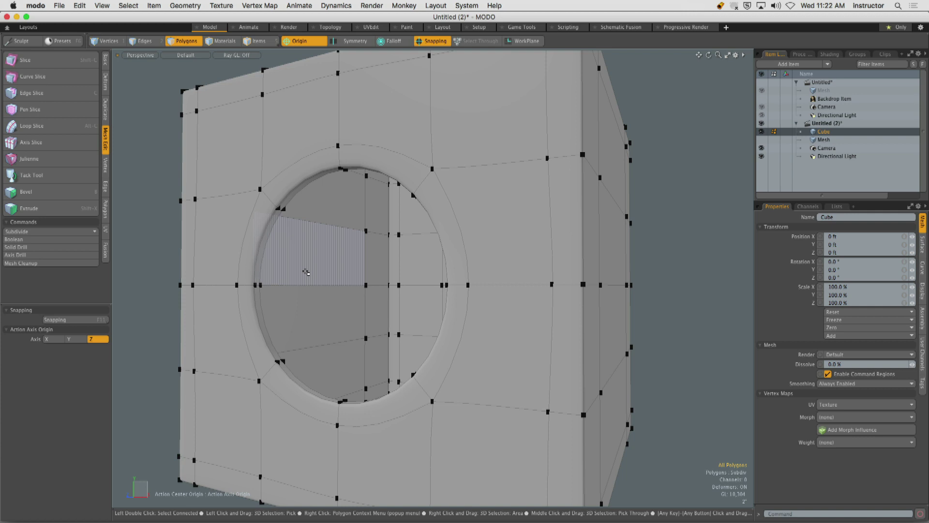
# - Hide the active mesh's vertices, set its wireframe overlay to None, and examine the smooth box and round hole
pyautogui.press('o')
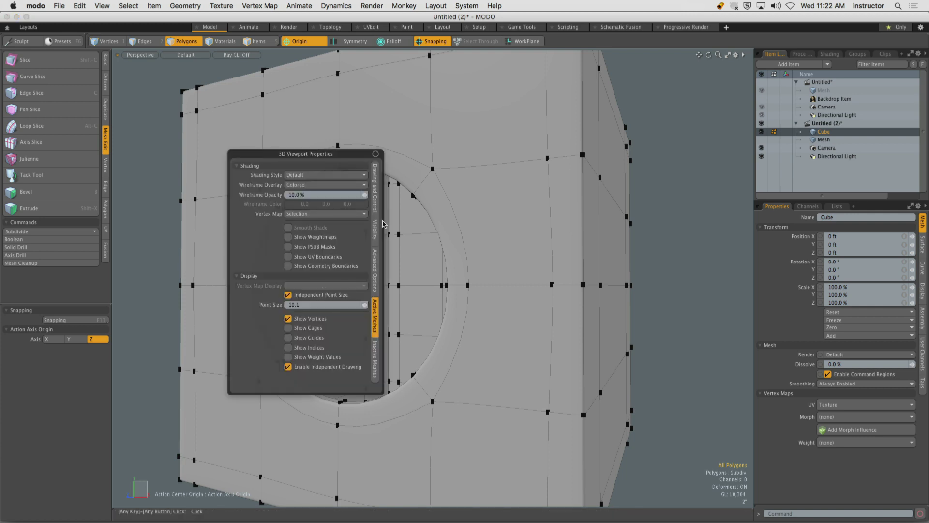
pyautogui.click(315, 322)
pyautogui.click(333, 186)
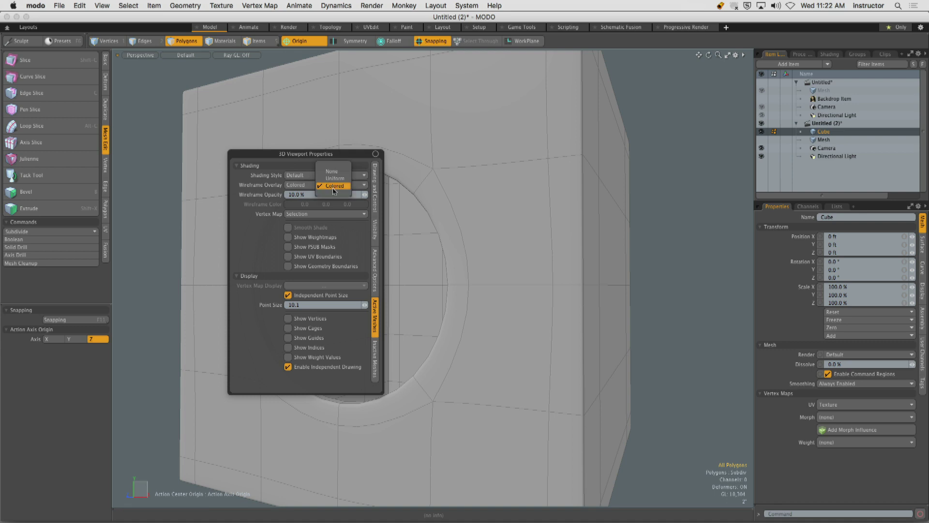
pyautogui.click(332, 171)
pyautogui.keyDown('alt'); pyautogui.moveTo(429, 245); pyautogui.dragTo(488, 255); pyautogui.keyUp('alt')
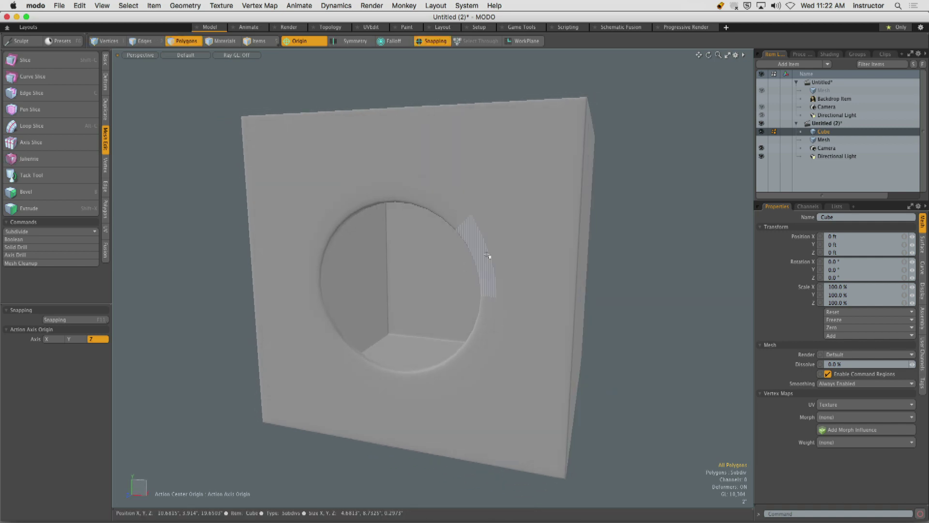
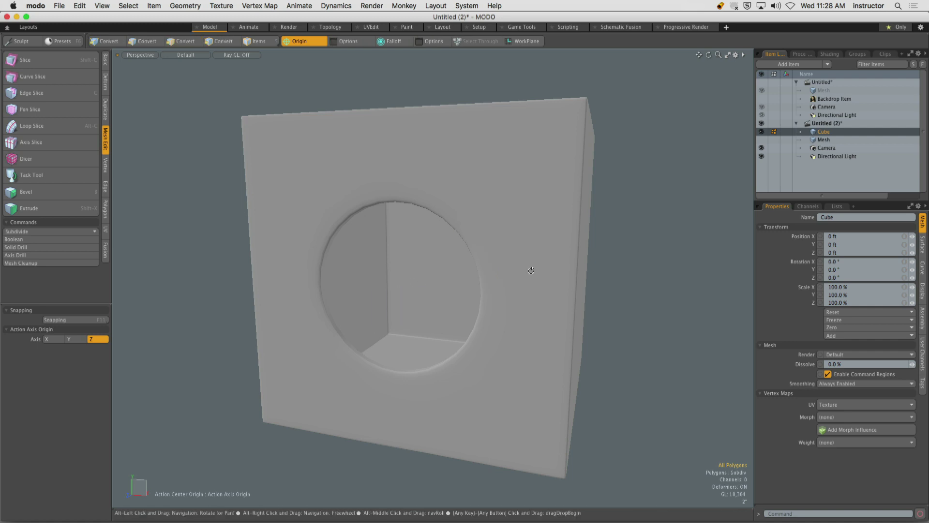
pyautogui.keyDown('alt'); pyautogui.moveTo(535, 269); pyautogui.dragTo(391, 243); pyautogui.keyUp('alt')
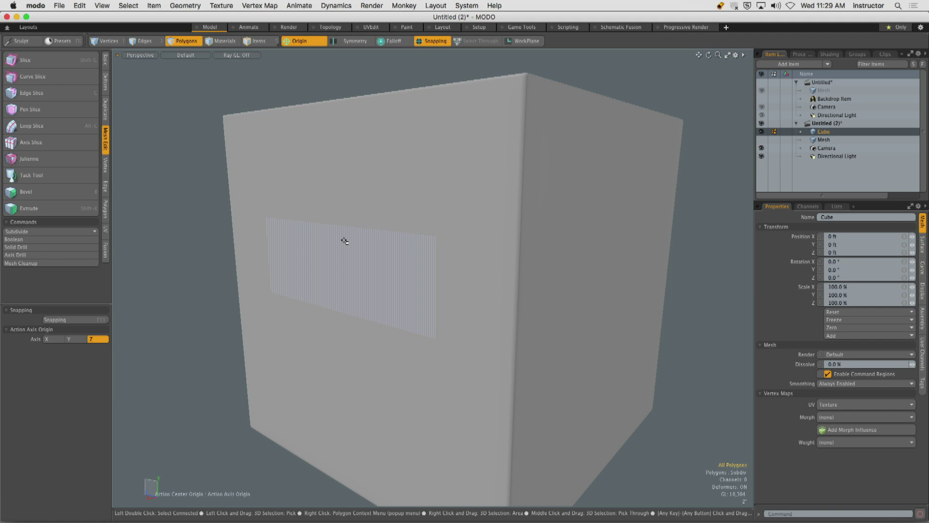
# - Switch the box back to plain faces and turn its wireframe overlay on again
pyautogui.press('Tab')
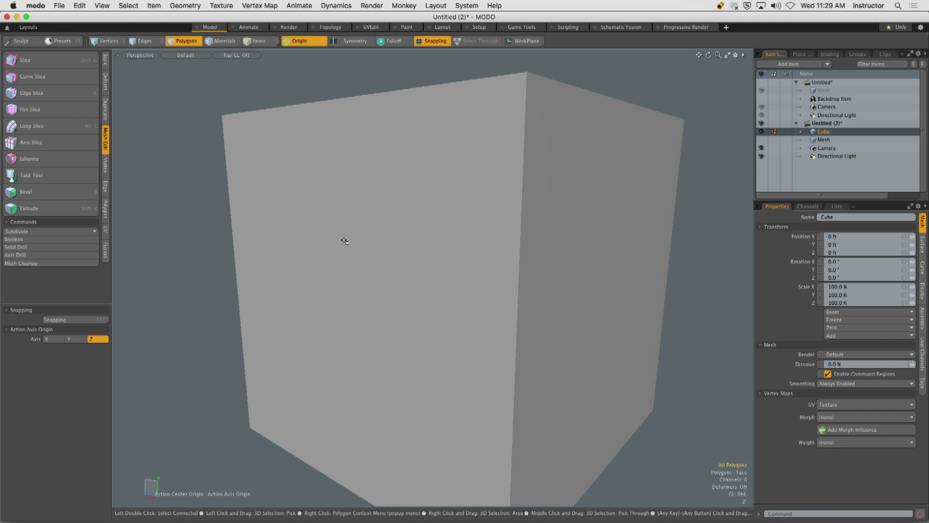
pyautogui.press('o')
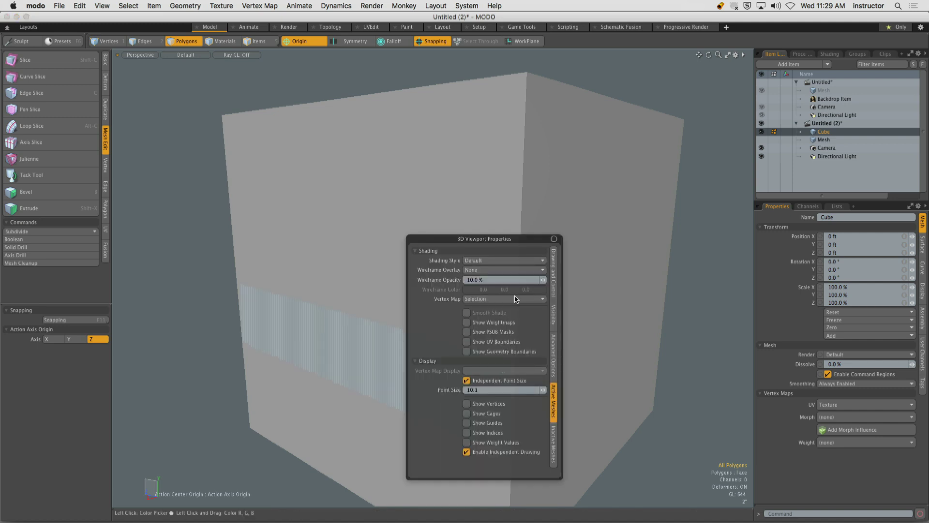
pyautogui.click(472, 270)
pyautogui.click(473, 289)
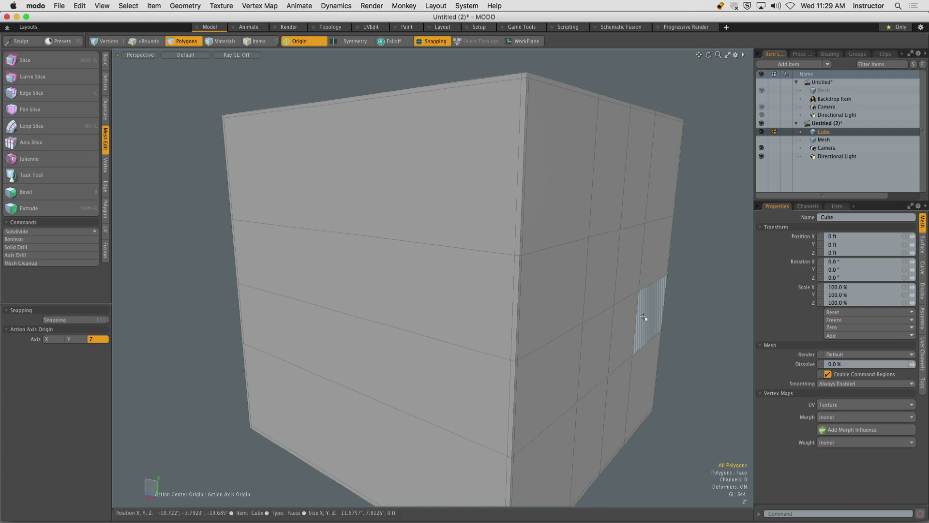
# - Convert the box to Catmull-Clark subdivision surfaces and examine its rim, open interior and round hole
pyautogui.press('Tab')
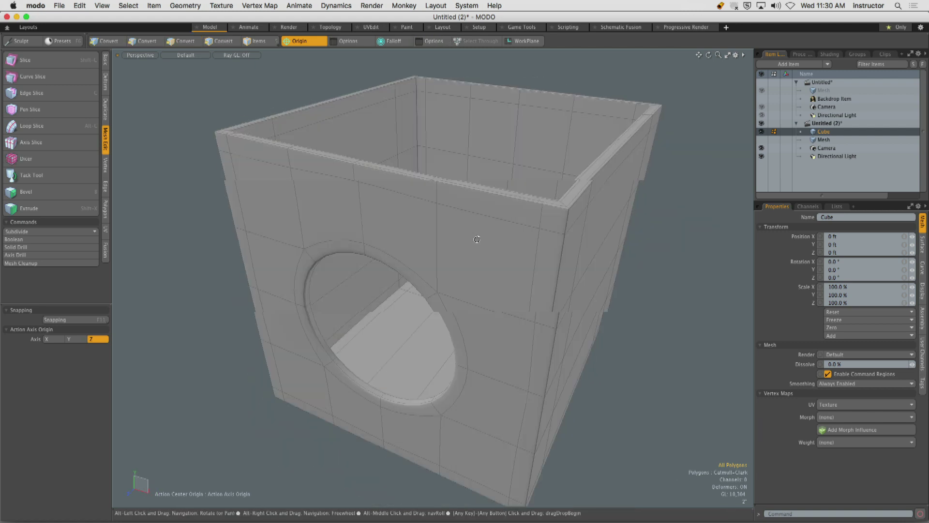
pyautogui.keyDown('alt'); pyautogui.moveTo(436, 228); pyautogui.dragTo(434, 251); pyautogui.keyUp('alt')
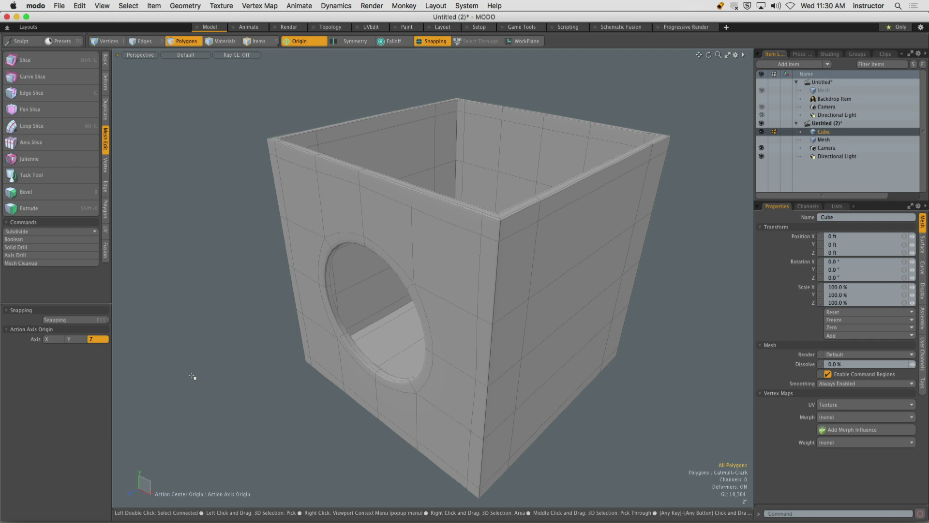
pyautogui.keyDown('alt'); pyautogui.moveTo(481, 242); pyautogui.dragTo(469, 175); pyautogui.keyUp('alt')
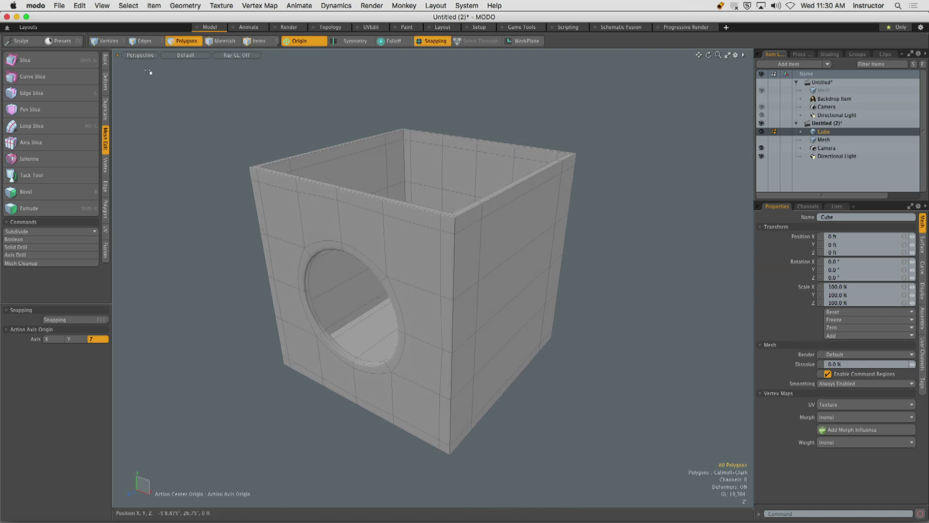
# - Start a new scene with the action center cleared and snapping turned off
pyautogui.click(59, 6)
pyautogui.click(66, 41)
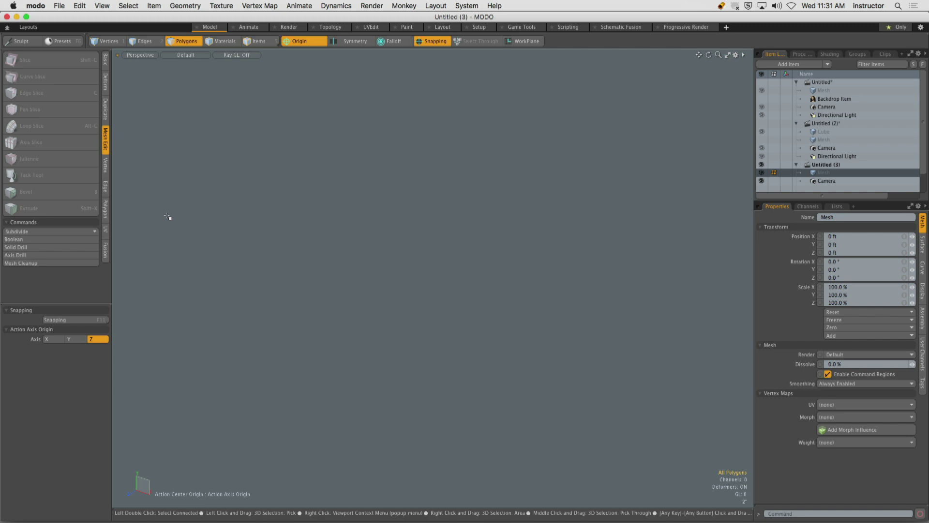
pyautogui.click(294, 42)
pyautogui.click(287, 42)
pyautogui.click(286, 42)
pyautogui.click(289, 51)
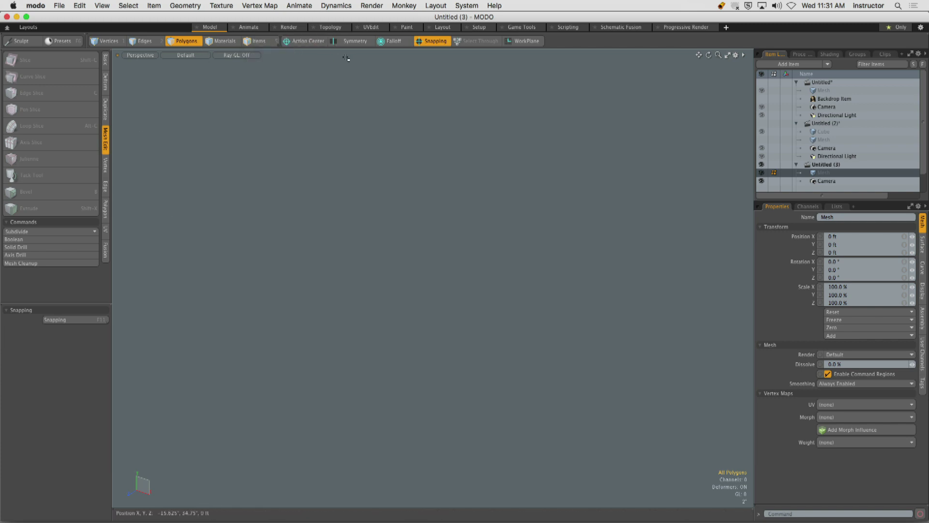
pyautogui.click(437, 42)
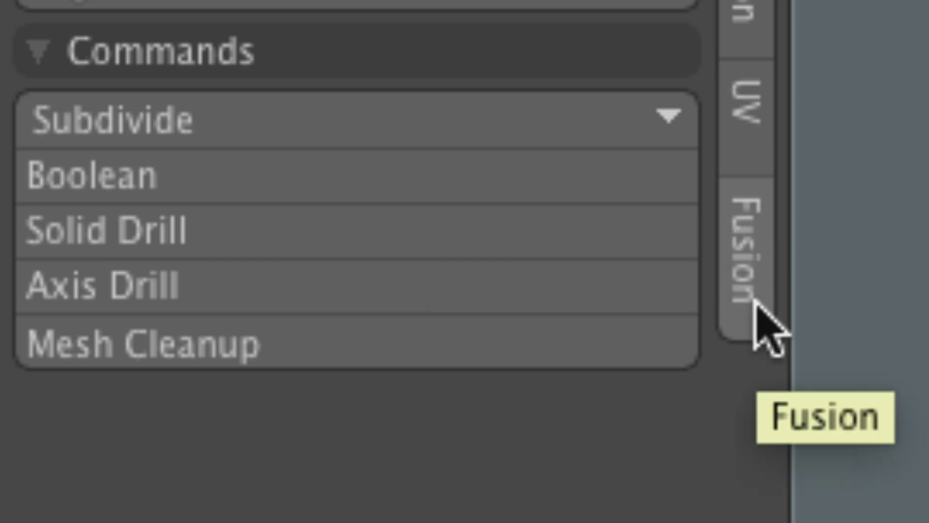
# - Add the Q-MediumCube mesh from the Qbics presets, found under Fusion Assets and Fusion Meshes
pyautogui.click(739, 278)
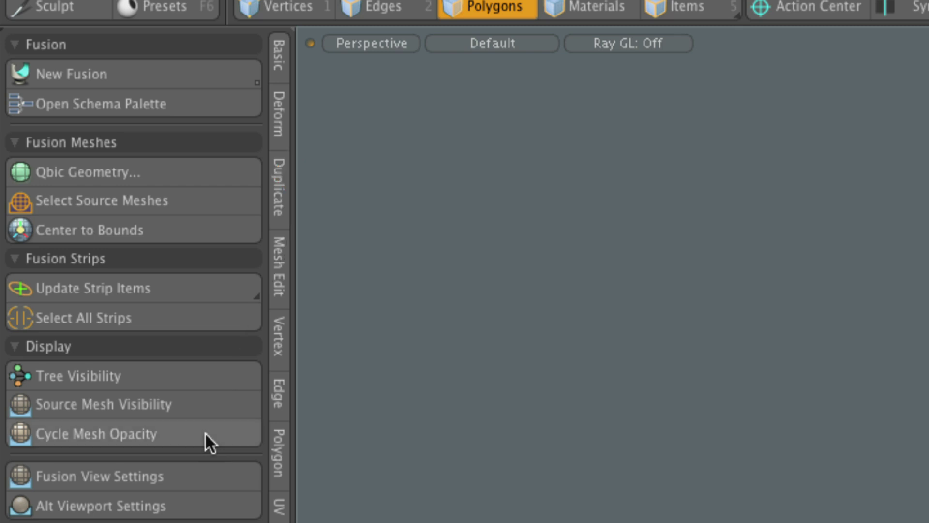
pyautogui.click(135, 172)
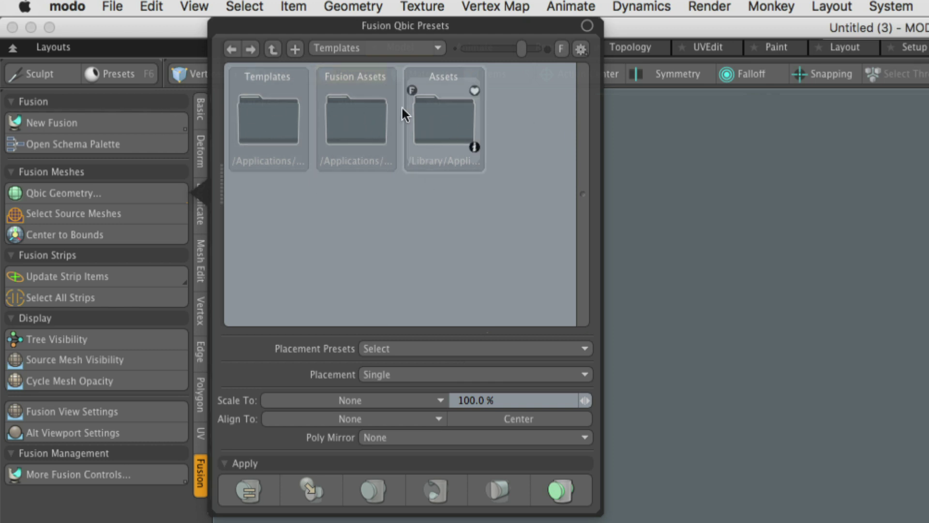
pyautogui.doubleClick(363, 116)
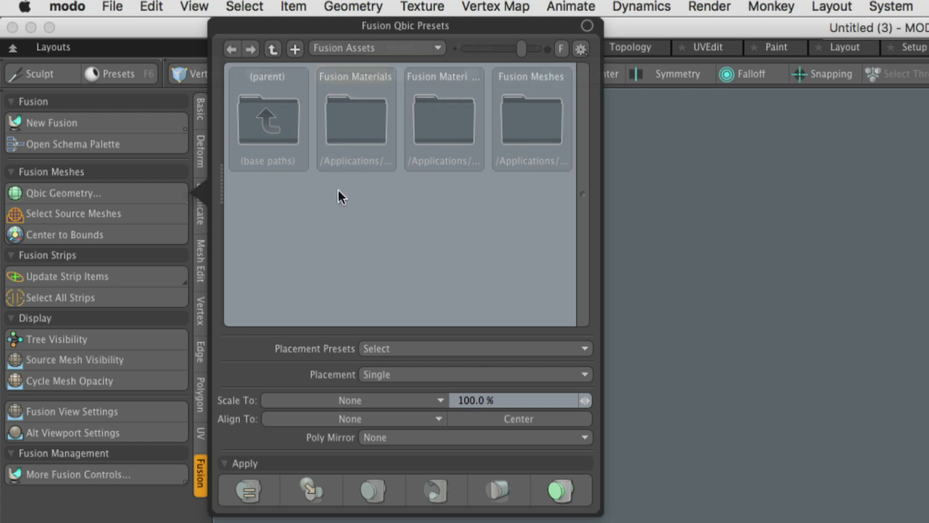
pyautogui.doubleClick(527, 124)
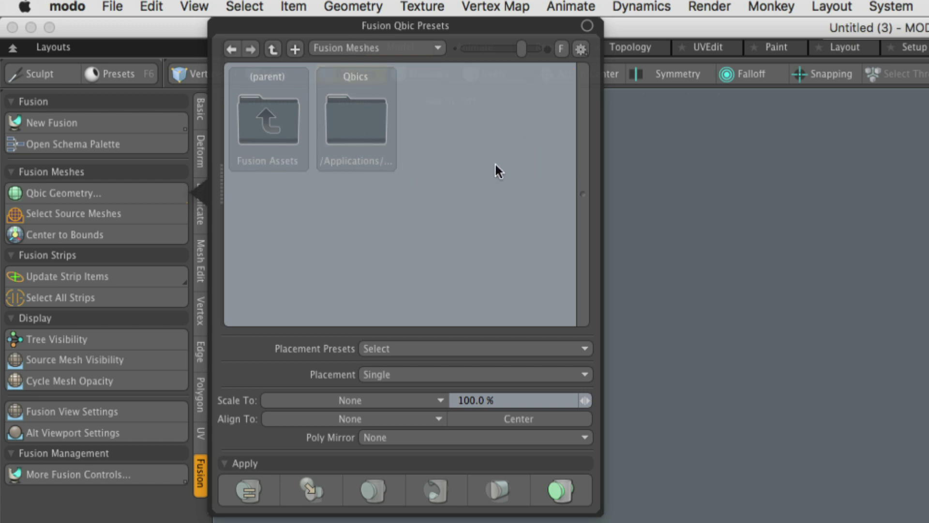
pyautogui.doubleClick(335, 152)
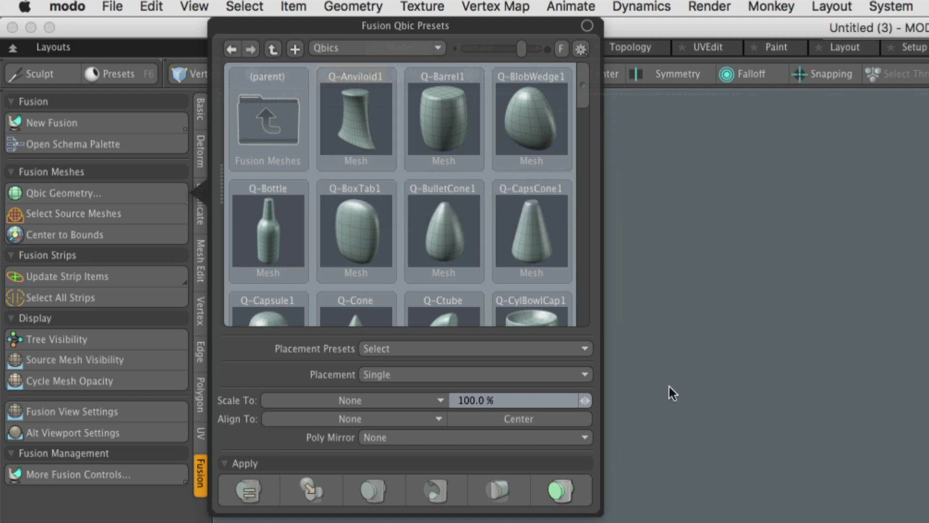
pyautogui.moveTo(583, 99); pyautogui.dragTo(579, 206)
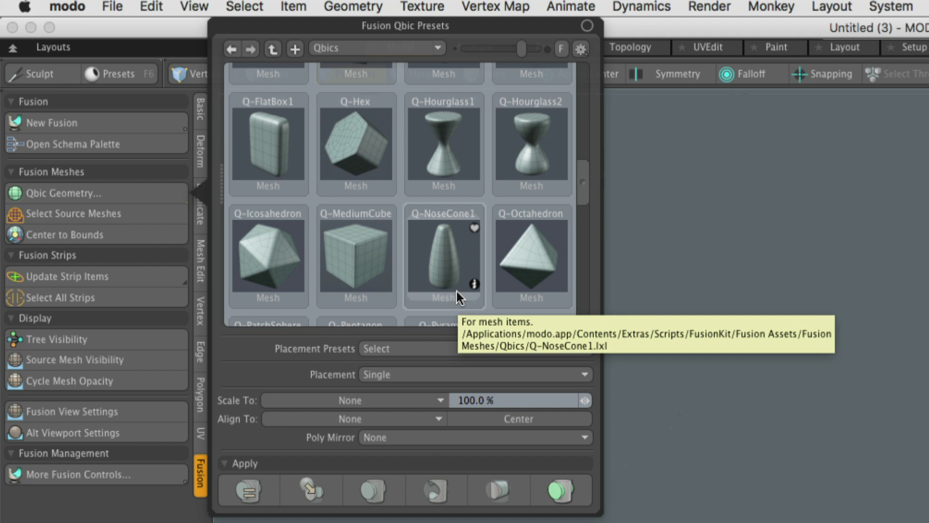
pyautogui.doubleClick(356, 255)
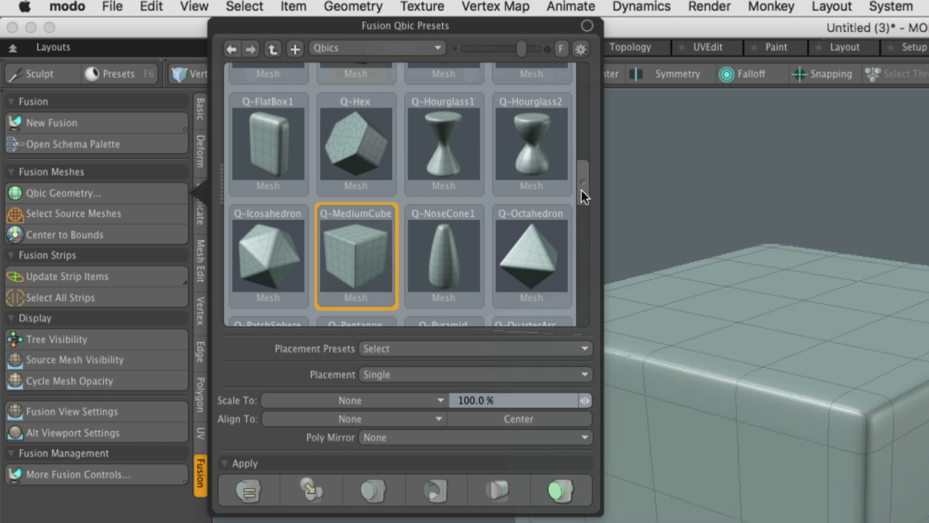
# - Add the Q-CylinderMed mesh from the Qbics presets and locate it in the new scene's item list
pyautogui.moveTo(582, 196); pyautogui.dragTo(586, 144)
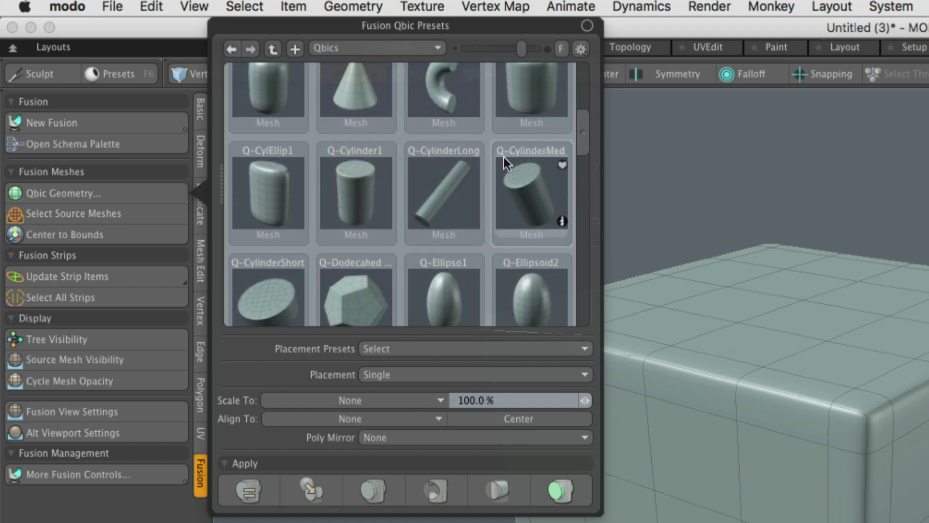
pyautogui.click(536, 189)
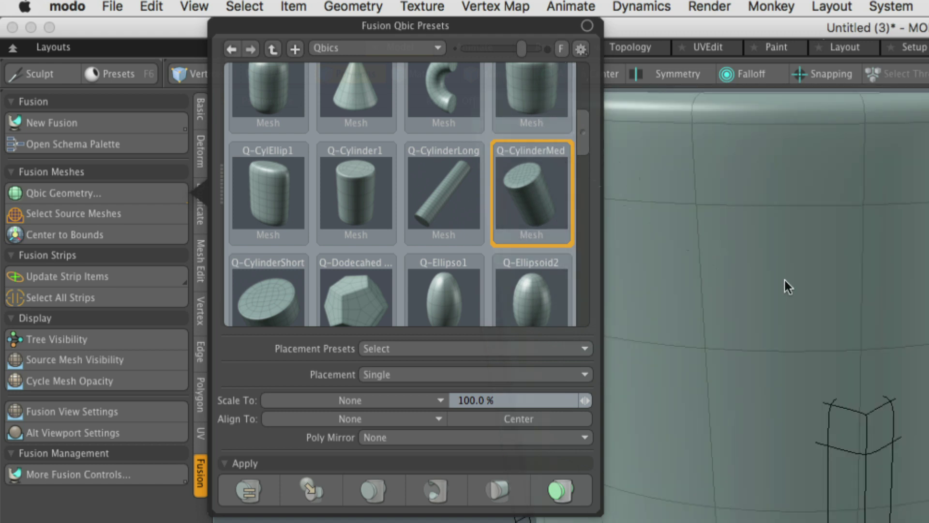
pyautogui.click(768, 306)
pyautogui.keyDown('ctrl'); pyautogui.keyDown('alt'); pyautogui.moveTo(768, 306); pyautogui.dragTo(648, 324); pyautogui.keyUp('alt'); pyautogui.keyUp('ctrl')
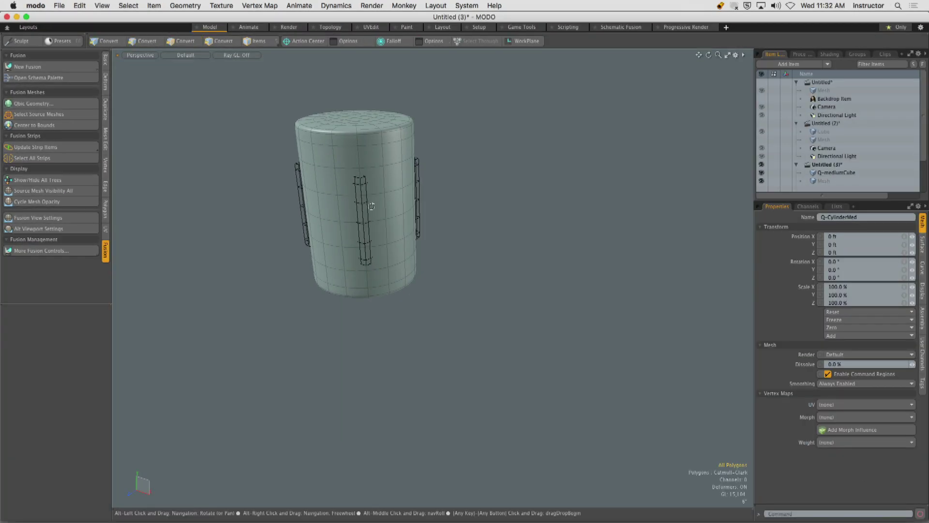
pyautogui.keyDown('alt'); pyautogui.keyDown('shift'); pyautogui.moveTo(371, 206); pyautogui.dragTo(460, 261); pyautogui.keyUp('shift'); pyautogui.keyUp('alt')
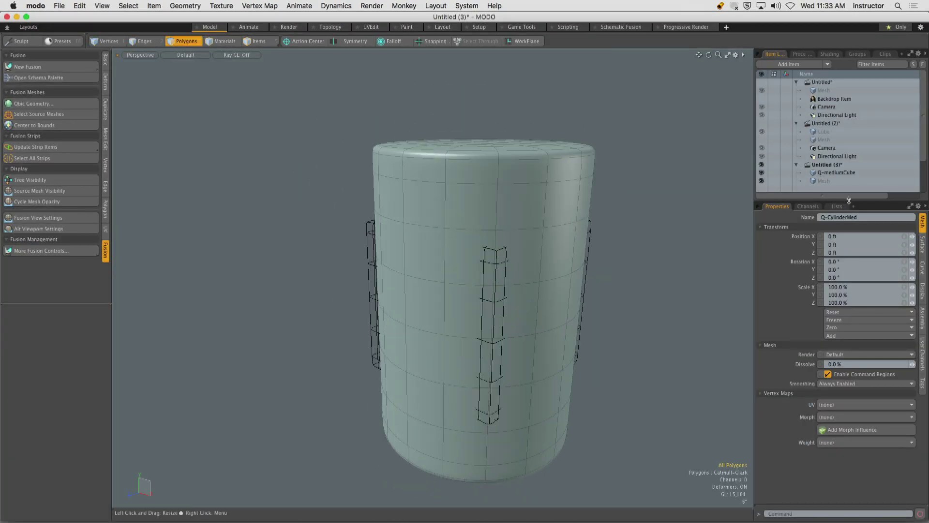
pyautogui.hscroll(1, 848, 196)
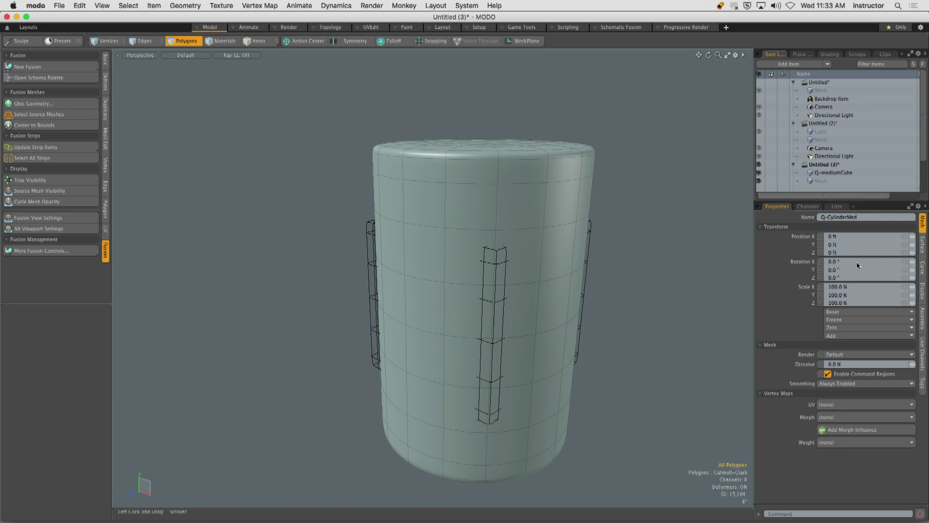
pyautogui.hscroll(-1, 848, 196)
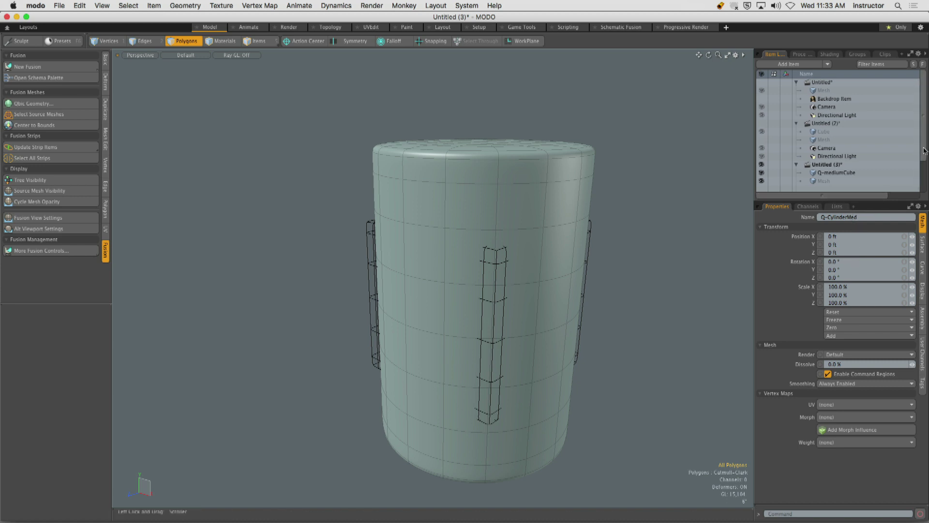
pyautogui.scroll(-2, 813, 179)
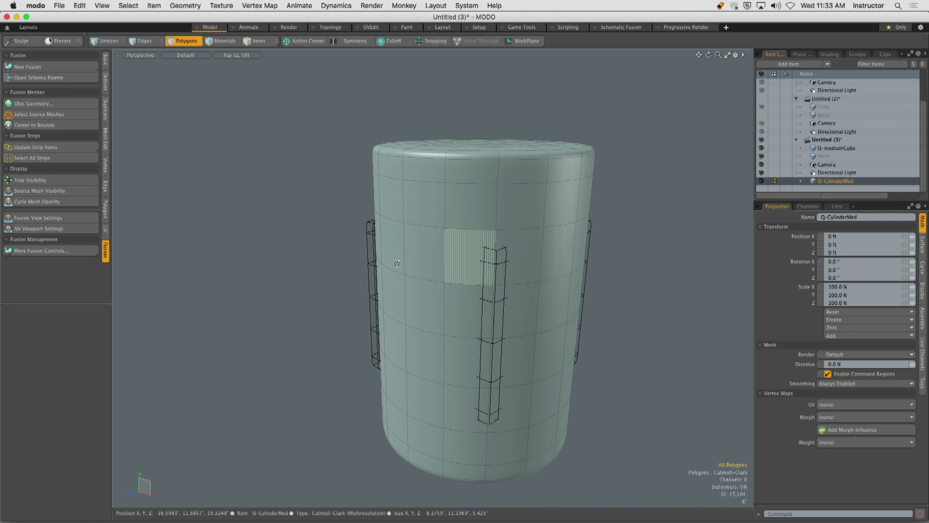
pyautogui.keyDown('alt'); pyautogui.moveTo(479, 271); pyautogui.dragTo(464, 300); pyautogui.keyUp('alt')
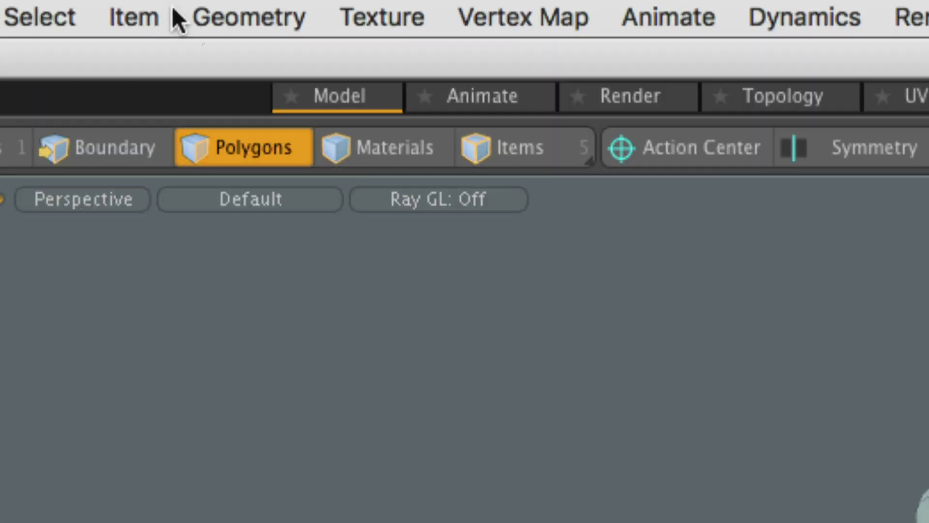
# - Scale the Q-CylinderMed item uniformly to 48.5% so that it fits inside the cube
pyautogui.click(253, 40)
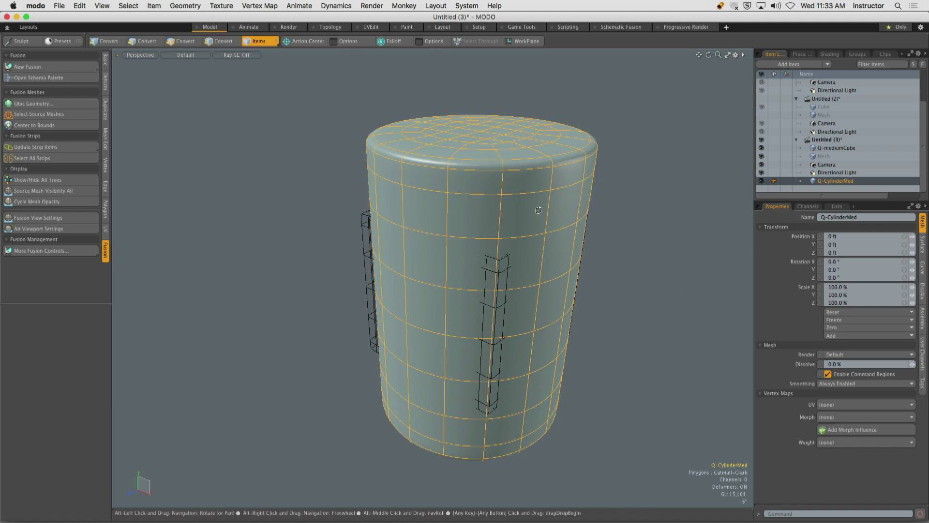
pyautogui.keyDown('alt'); pyautogui.moveTo(540, 206); pyautogui.dragTo(439, 264); pyautogui.keyUp('alt')
pyautogui.press('y')
pyautogui.press('y')
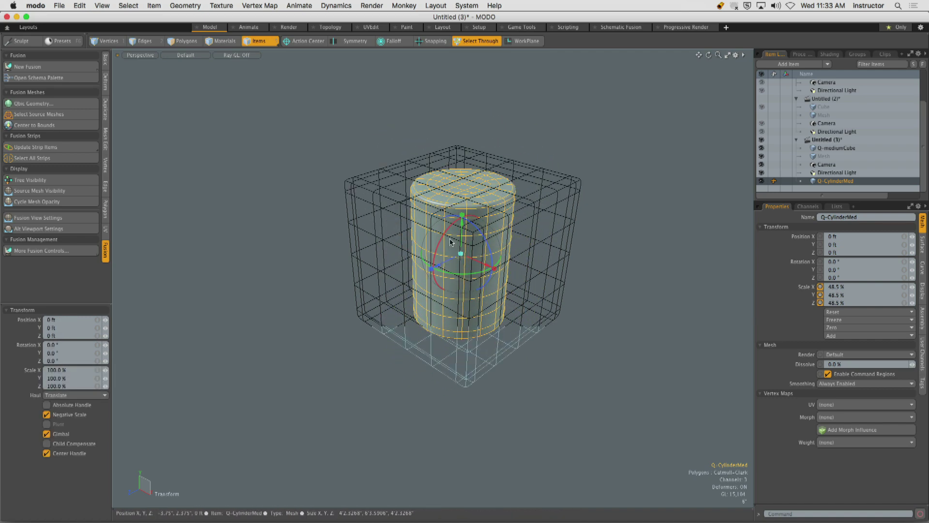
# - Rotate the cylinder 90° about X, move it along its length to protrude from the cube's face, and deselect it
pyautogui.keyDown('ctrl'); pyautogui.moveTo(448, 230); pyautogui.dragTo(437, 282); pyautogui.keyUp('ctrl')
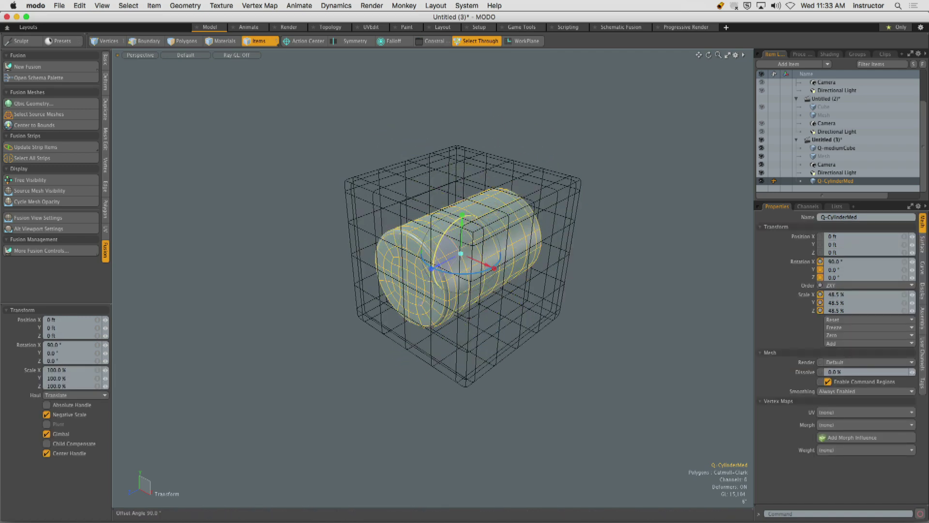
pyautogui.keyDown('alt'); pyautogui.moveTo(512, 281); pyautogui.dragTo(382, 273); pyautogui.keyUp('alt')
pyautogui.keyDown('alt'); pyautogui.moveTo(382, 272); pyautogui.dragTo(501, 261); pyautogui.keyUp('alt')
pyautogui.click(516, 257)
pyautogui.keyDown('alt'); pyautogui.moveTo(501, 262); pyautogui.dragTo(426, 263); pyautogui.keyUp('alt')
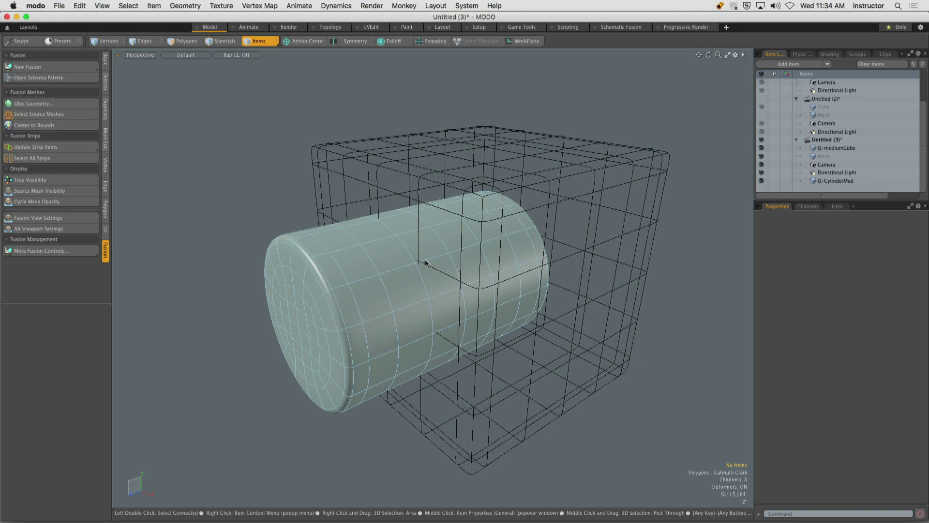
# - Select the cube first and the cylinder second, and set up a new 3D Tree Fusion named FrankenCube
pyautogui.click(456, 152)
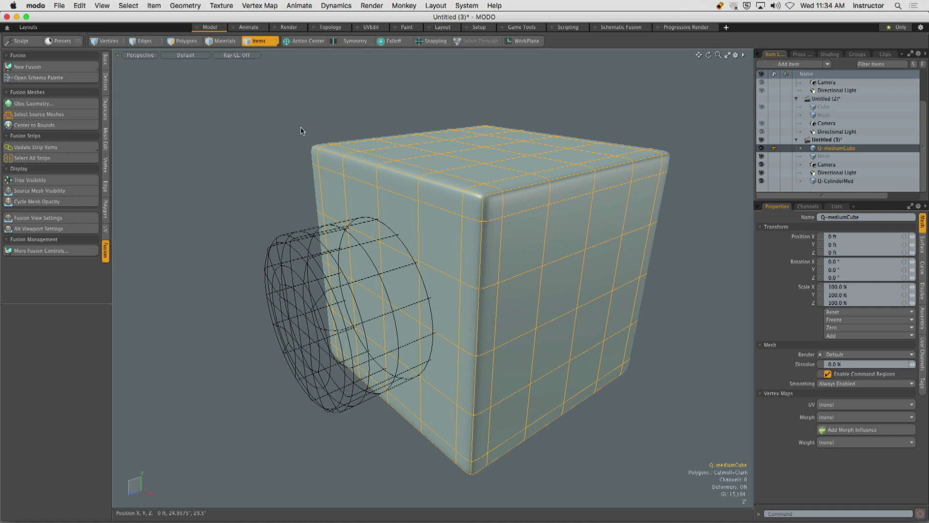
pyautogui.keyDown('shift'); pyautogui.click(286, 243); pyautogui.keyUp('shift')
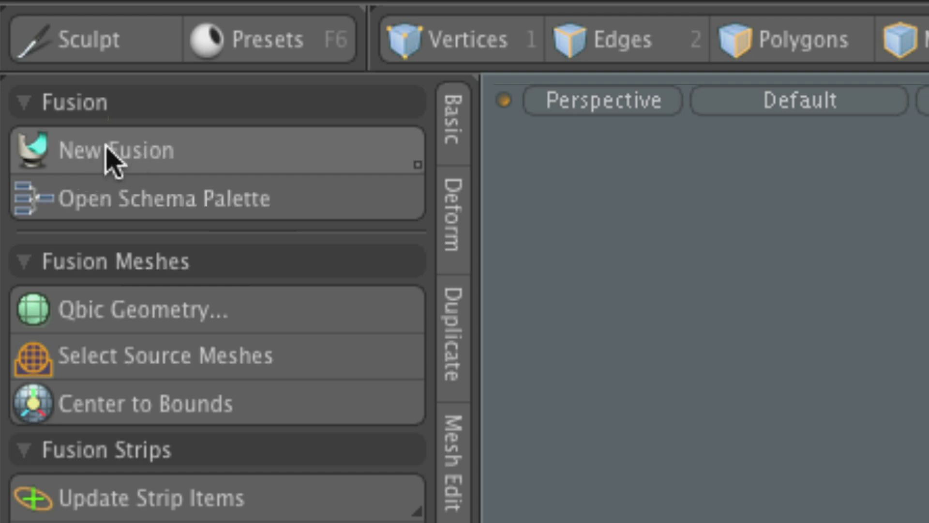
pyautogui.click(132, 163)
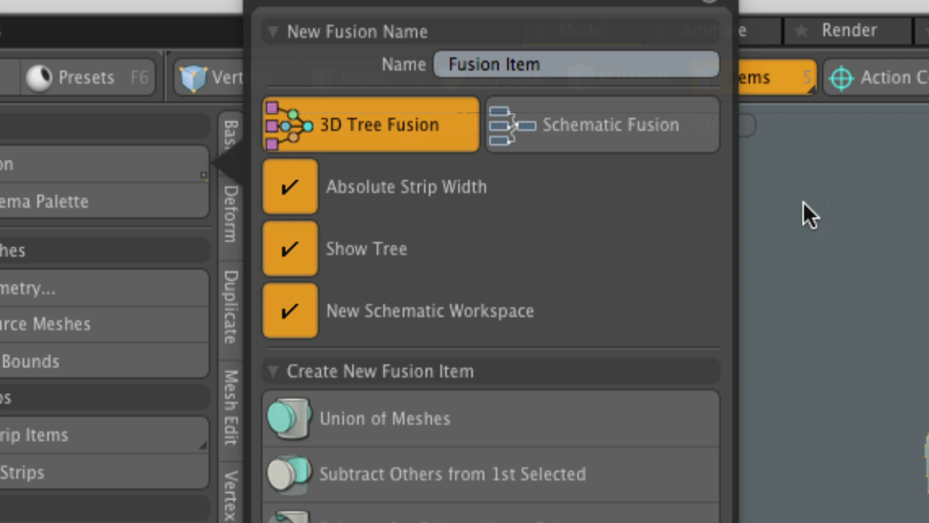
pyautogui.click(545, 64)
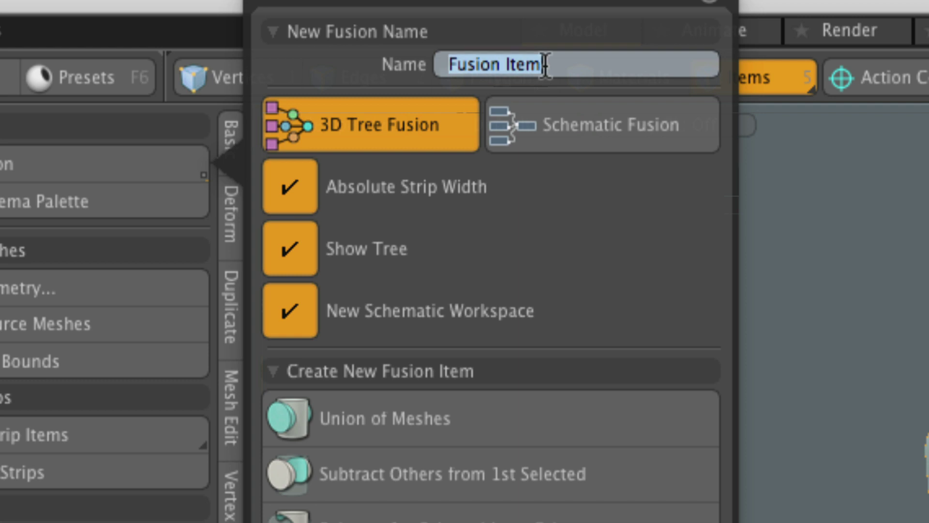
pyautogui.write('Frankencube')
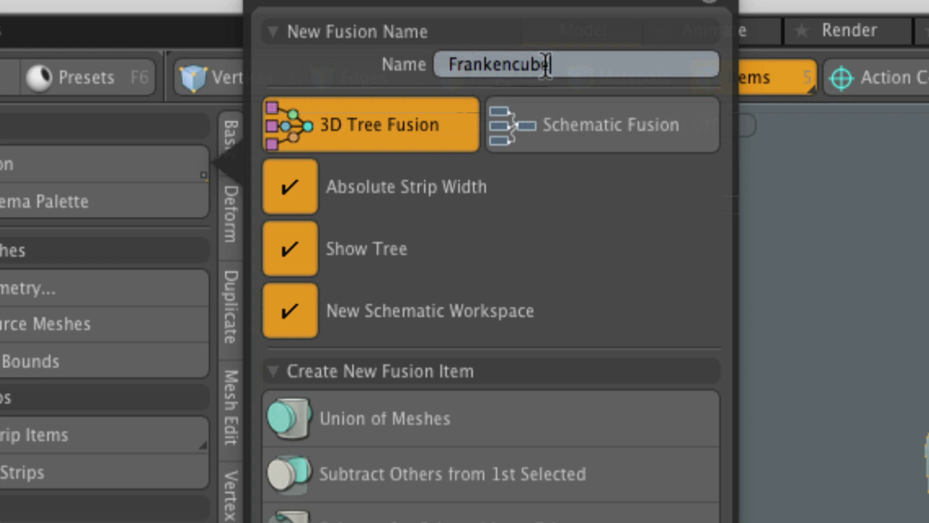
pyautogui.press('BackSpace')
pyautogui.press('BackSpace')
pyautogui.press('BackSpace')
pyautogui.press('BackSpace')
pyautogui.write('Buc')
pyautogui.press('BackSpace')
pyautogui.press('BackSpace')
pyautogui.press('BackSpace')
pyautogui.write('Cube')
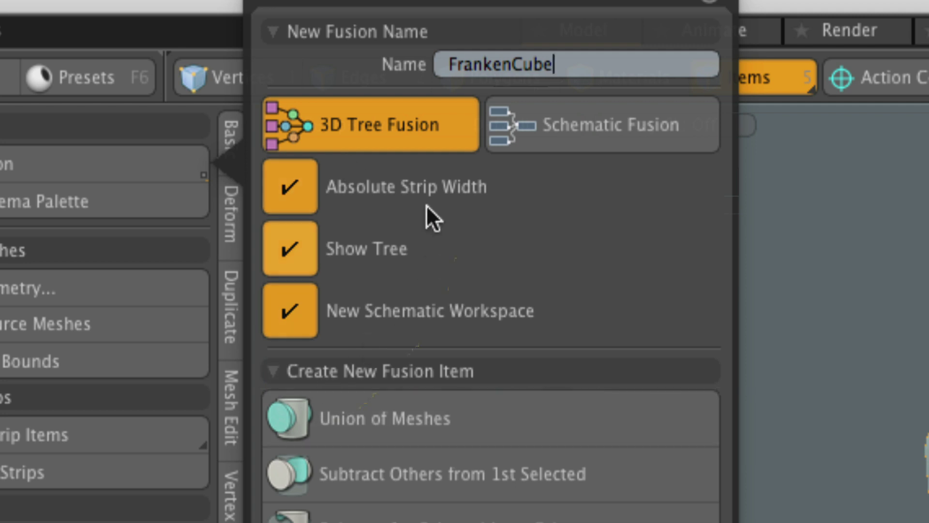
# - Turn off Absolute Strip Width, create the fusion by subtracting the cylinder from the first-selected cube, and select the FrankenCube item
pyautogui.click(297, 196)
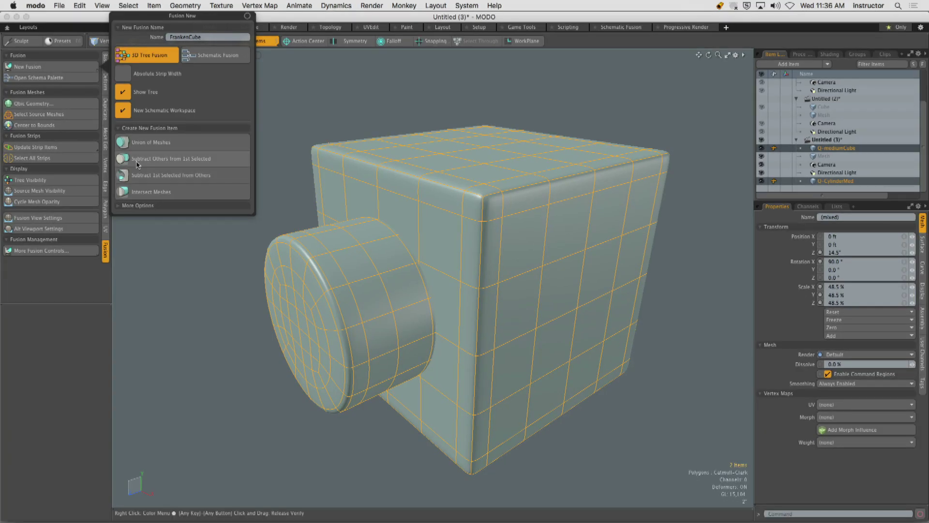
pyautogui.click(200, 160)
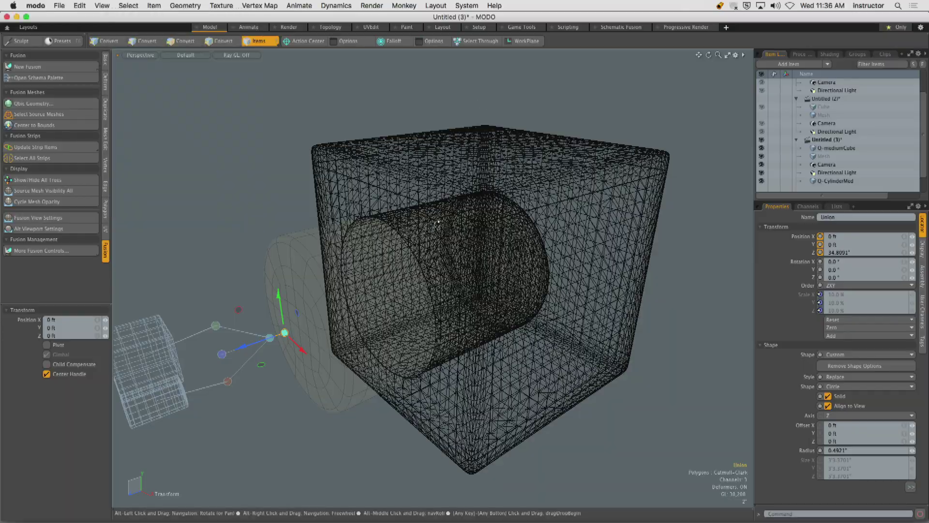
pyautogui.keyDown('alt'); pyautogui.moveTo(427, 260); pyautogui.dragTo(482, 203); pyautogui.keyUp('alt')
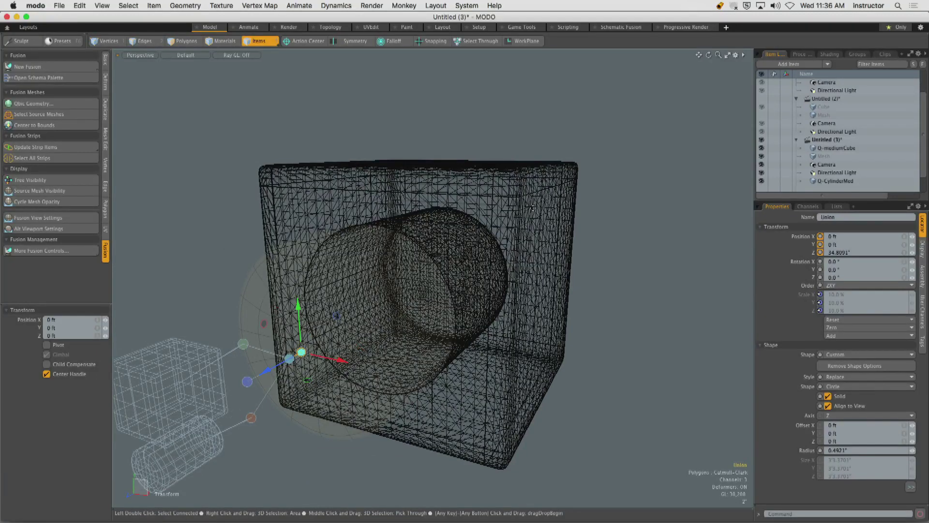
pyautogui.scroll(-1, 924, 182)
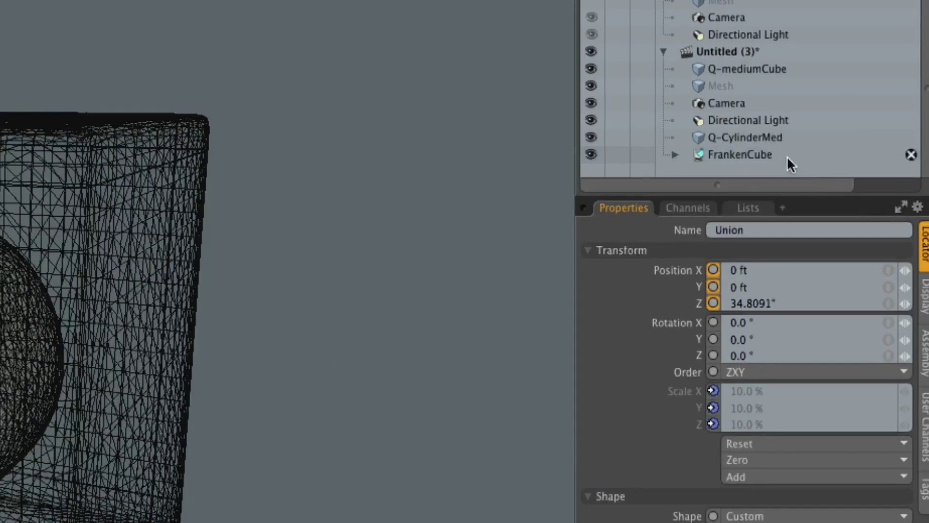
pyautogui.click(832, 180)
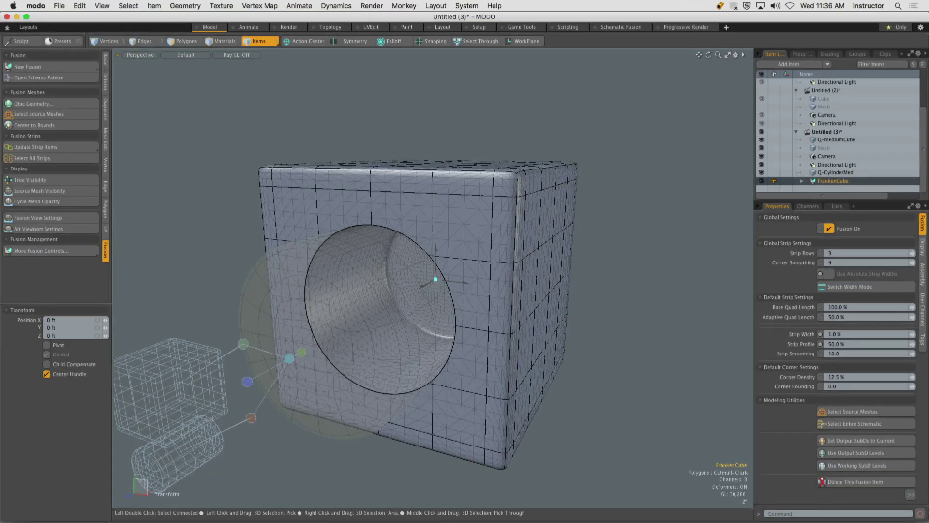
# - Inspect the hole cut into the fused cube, hiding the source meshes and showing them again
pyautogui.keyDown('alt'); pyautogui.moveTo(592, 271); pyautogui.dragTo(501, 270); pyautogui.keyUp('alt')
pyautogui.scroll(5, 500, 269)
pyautogui.keyDown('alt'); pyautogui.moveTo(428, 269); pyautogui.dragTo(523, 274); pyautogui.keyUp('alt')
pyautogui.keyDown('ctrl'); pyautogui.keyDown('alt'); pyautogui.moveTo(522, 274); pyautogui.dragTo(442, 280); pyautogui.keyUp('alt'); pyautogui.keyUp('ctrl')
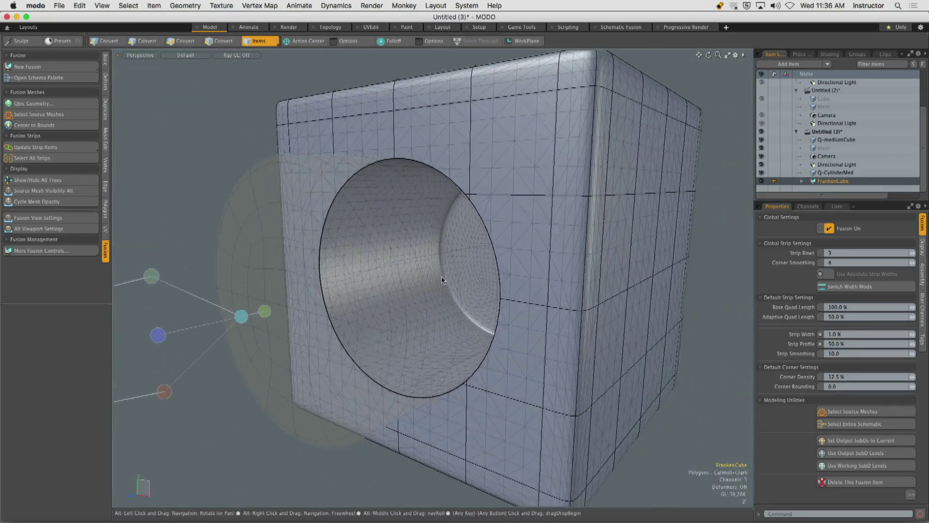
pyautogui.keyDown('alt'); pyautogui.moveTo(419, 224); pyautogui.dragTo(336, 221); pyautogui.keyUp('alt')
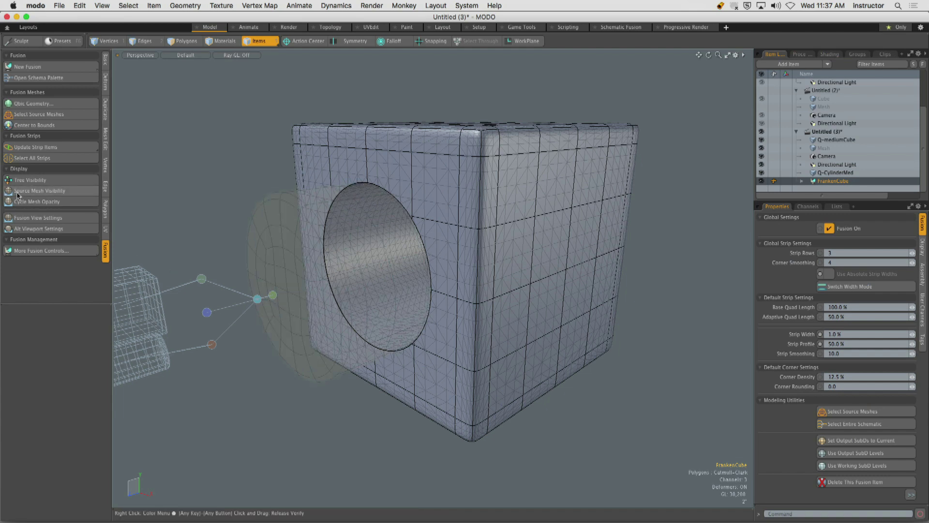
pyautogui.click(19, 192)
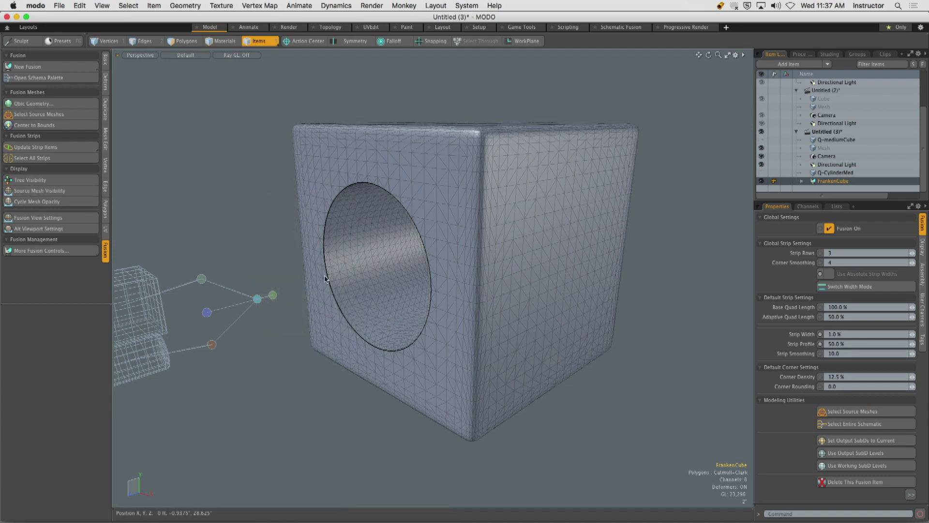
pyautogui.keyDown('alt'); pyautogui.moveTo(339, 181); pyautogui.dragTo(367, 191); pyautogui.keyUp('alt')
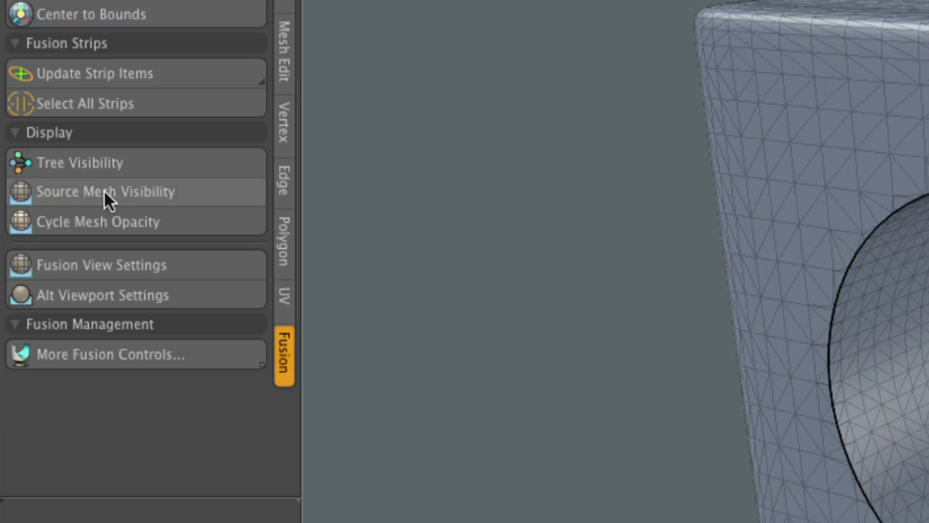
pyautogui.click(126, 186)
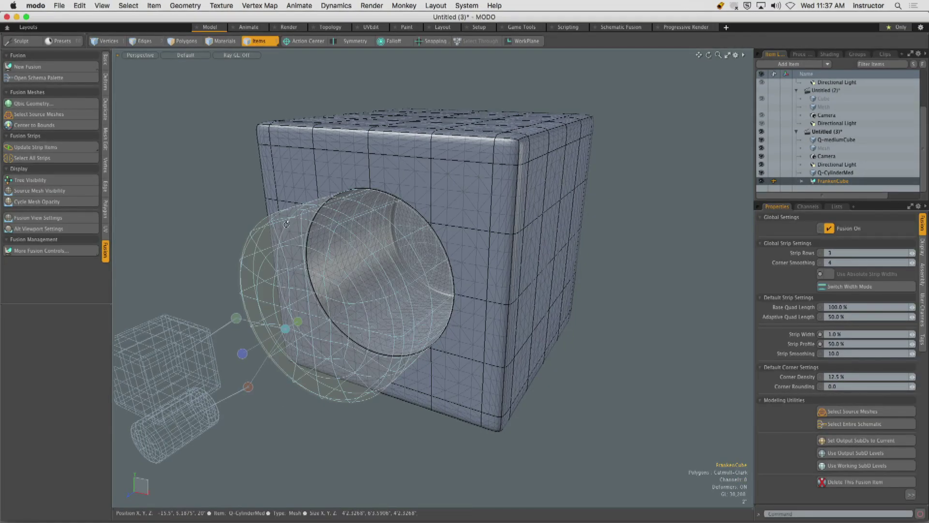
# - Select the source cylinder protruding from the cube and apply the Fusion view settings to the viewport
pyautogui.keyDown('alt'); pyautogui.moveTo(422, 236); pyautogui.dragTo(305, 218); pyautogui.keyUp('alt')
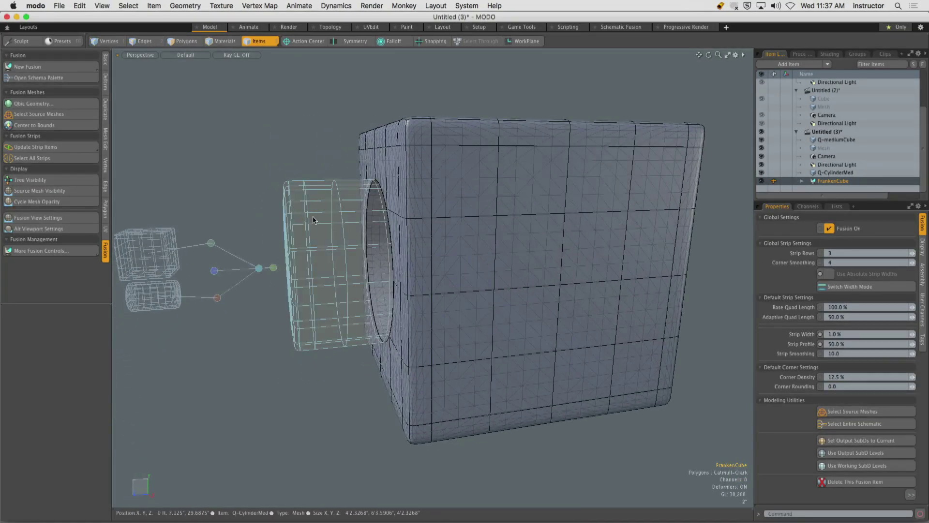
pyautogui.click(310, 193)
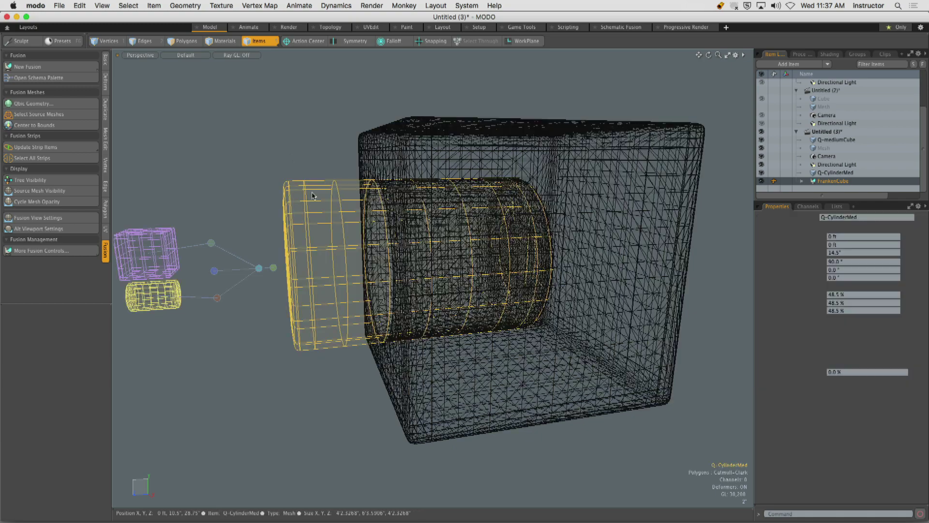
pyautogui.keyDown('alt'); pyautogui.moveTo(311, 193); pyautogui.dragTo(362, 203); pyautogui.keyUp('alt')
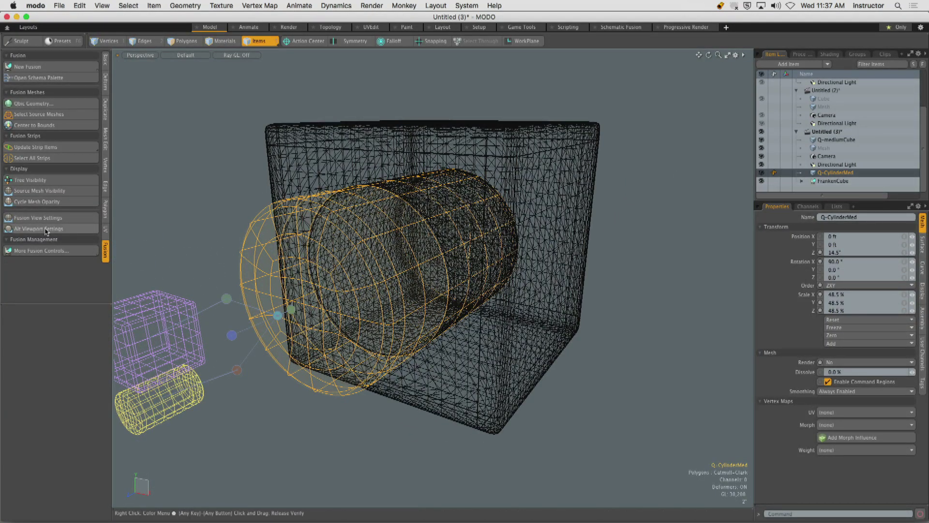
pyautogui.click(59, 220)
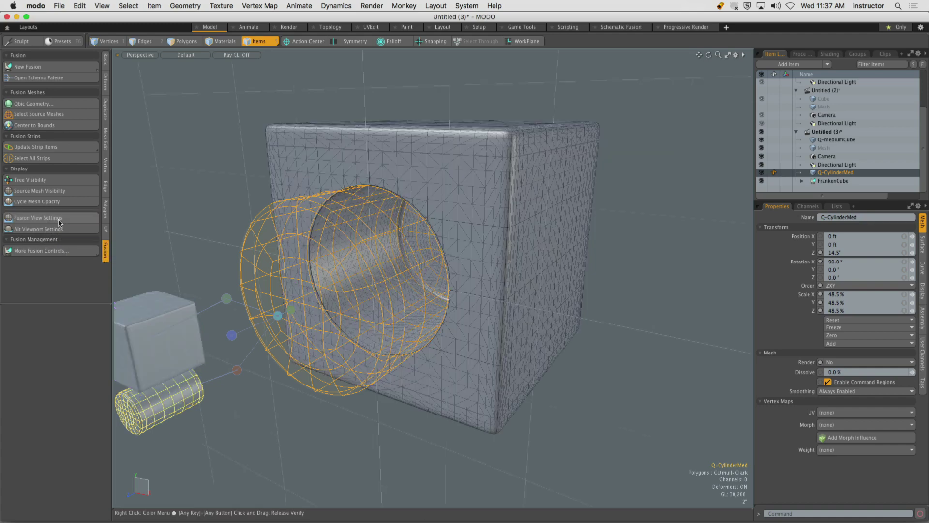
# - Move the cylinder to Y 17.4375 in and Z 3.625 in so that it cuts a channel through the cube's upper face
pyautogui.keyDown('alt'); pyautogui.moveTo(334, 224); pyautogui.dragTo(296, 213); pyautogui.keyUp('alt')
pyautogui.moveTo(345, 194)
pyautogui.keyDown('alt'); pyautogui.mouseDown()
pyautogui.moveTo(420, 212)
pyautogui.moveTo(300, 208)
pyautogui.moveTo(338, 203)
pyautogui.mouseUp(); pyautogui.keyUp('alt')
pyautogui.press('y')
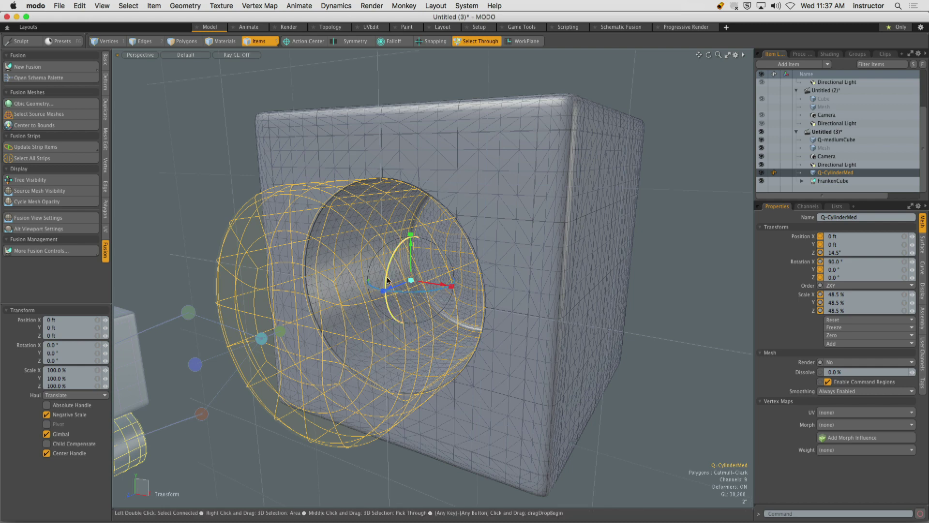
pyautogui.moveTo(411, 256); pyautogui.dragTo(436, 235)
pyautogui.press('super+z')
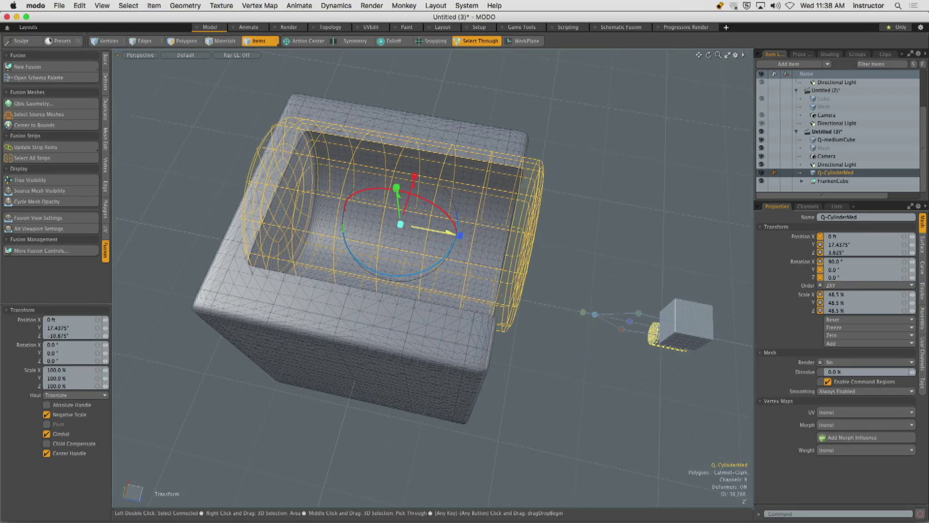
# - Lengthen the cylinder by scaling it to 60.14% along its Y axis
pyautogui.press('r')
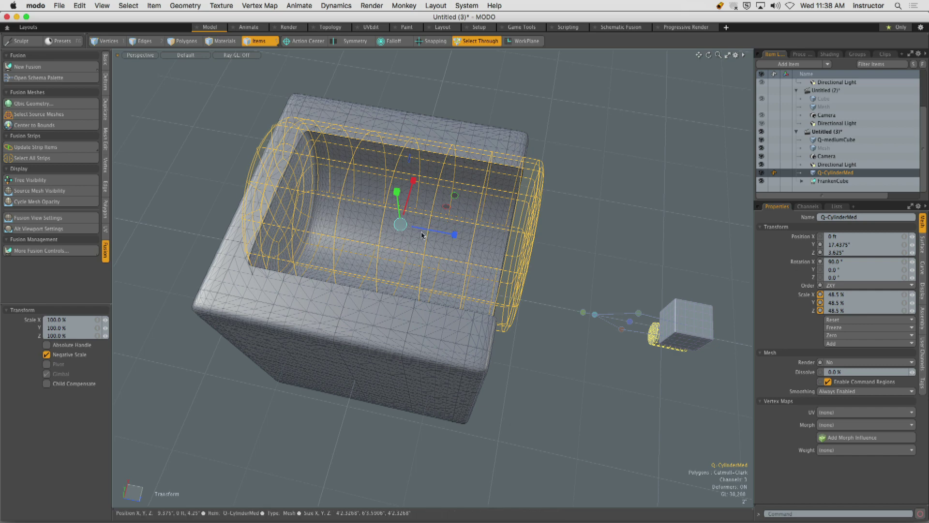
pyautogui.keyDown('alt'); pyautogui.moveTo(450, 236); pyautogui.dragTo(406, 209); pyautogui.keyUp('alt')
pyautogui.moveTo(407, 140); pyautogui.dragTo(406, 128)
# - Move the cylinder down to Y -0.3125 in and to Z 1.25 in to place the hole near the middle of the cube's face
pyautogui.keyDown('alt'); pyautogui.moveTo(408, 167); pyautogui.dragTo(399, 211); pyautogui.keyUp('alt')
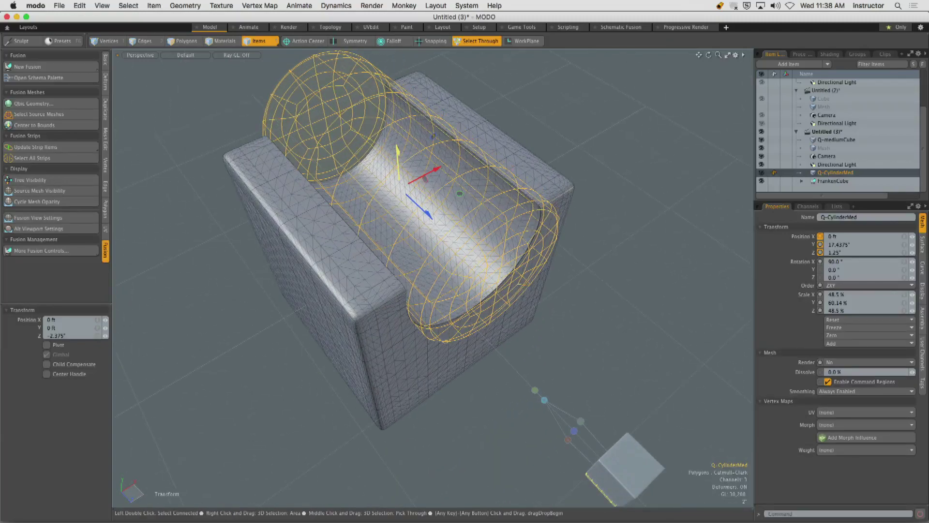
pyautogui.moveTo(399, 162); pyautogui.dragTo(401, 226)
pyautogui.keyDown('alt'); pyautogui.moveTo(401, 227); pyautogui.dragTo(339, 184); pyautogui.keyUp('alt')
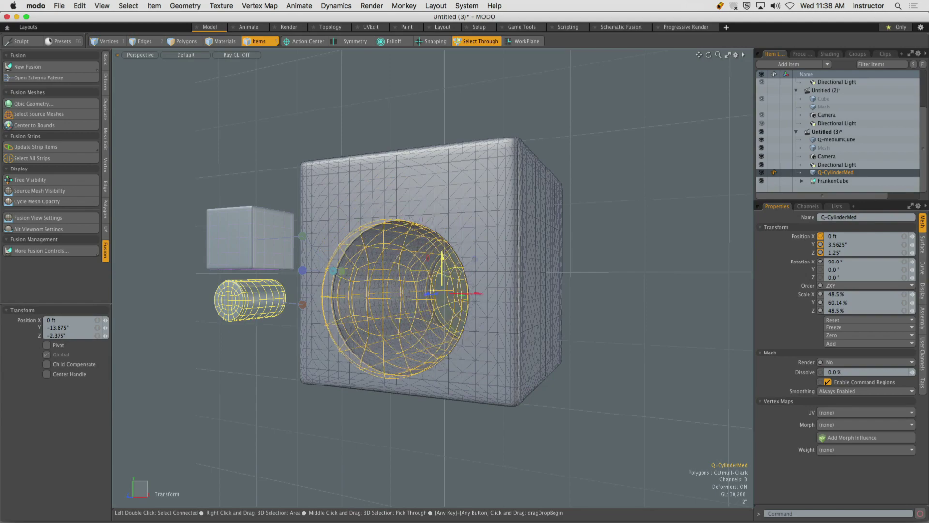
pyautogui.moveTo(442, 252); pyautogui.dragTo(419, 264)
pyautogui.scroll(5, 415, 261)
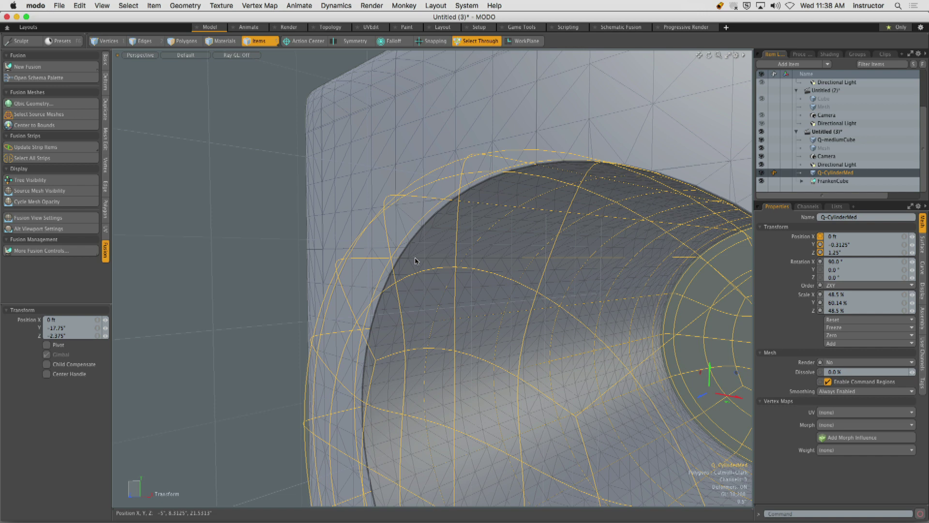
# - Scale the cylinder down to narrow the hole, stretch it along its length, and deselect it
pyautogui.keyDown('ctrl'); pyautogui.keyDown('alt'); pyautogui.moveTo(533, 233); pyautogui.dragTo(454, 278); pyautogui.keyUp('alt'); pyautogui.keyUp('ctrl')
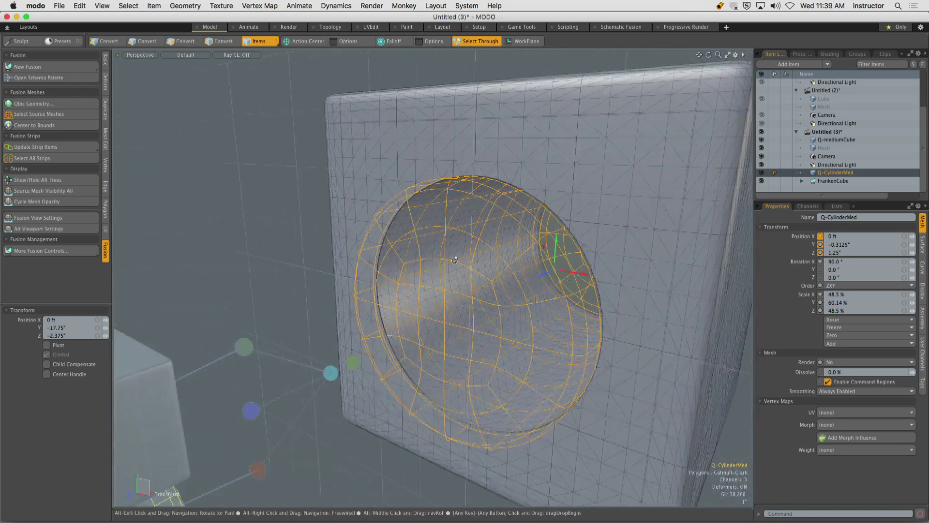
pyautogui.press('r')
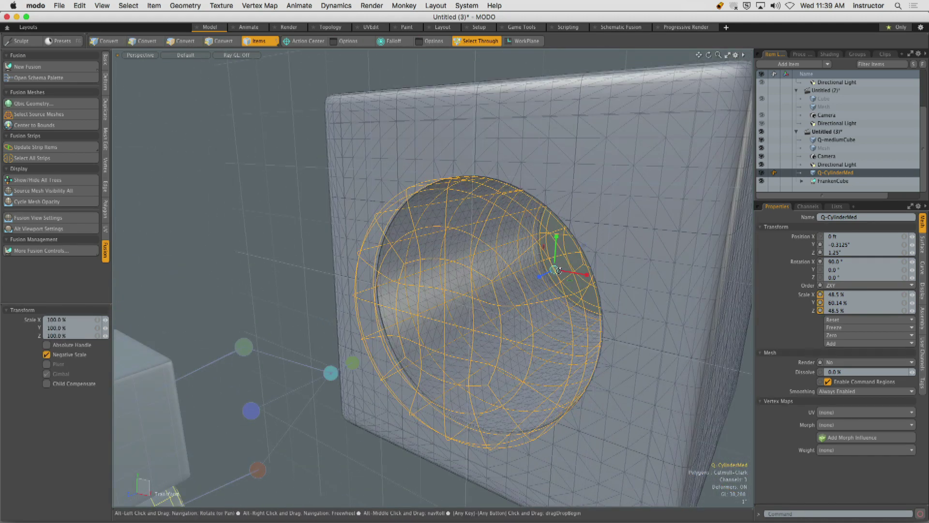
pyautogui.keyDown('alt'); pyautogui.moveTo(556, 253); pyautogui.dragTo(597, 265); pyautogui.keyUp('alt')
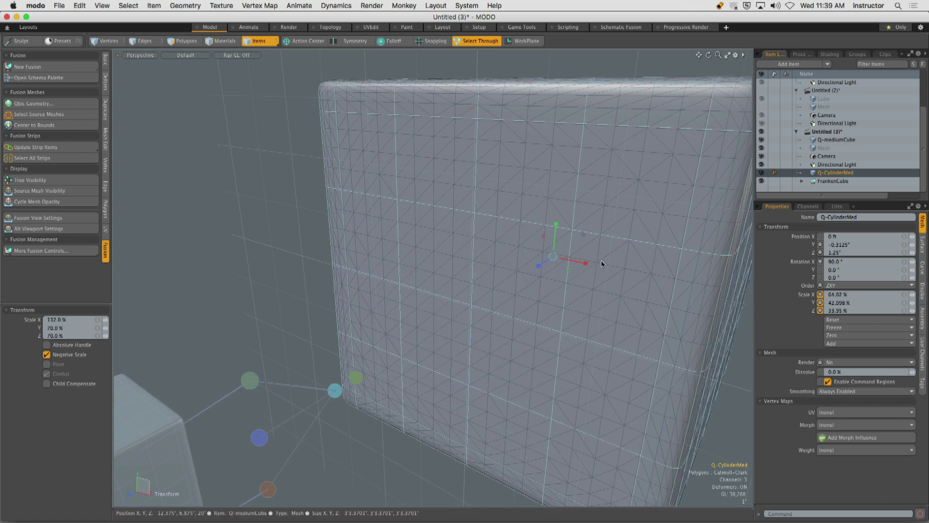
pyautogui.press('super+z')
pyautogui.moveTo(556, 224); pyautogui.dragTo(558, 193)
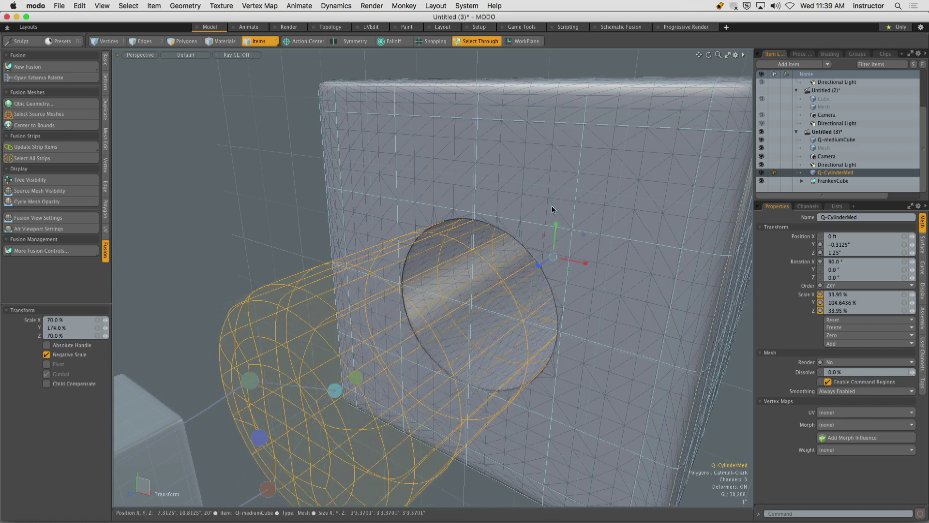
pyautogui.moveTo(553, 256); pyautogui.dragTo(531, 266)
pyautogui.press('space')
pyautogui.click(628, 210)
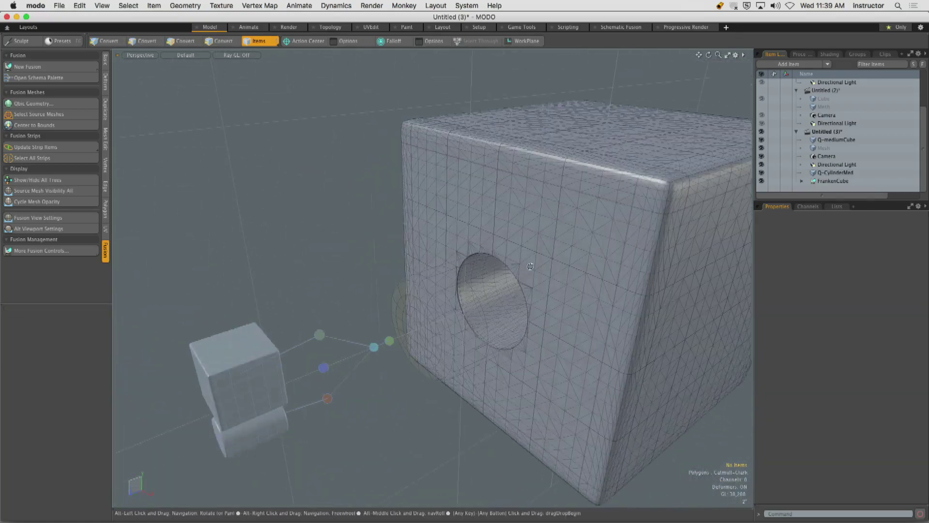
# - Examine the narrowed hole in the fused cube and the cylinder cutting it from several angles and distances
pyautogui.scroll(-5, 530, 266)
pyautogui.keyDown('alt'); pyautogui.moveTo(460, 231); pyautogui.dragTo(539, 236); pyautogui.keyUp('alt')
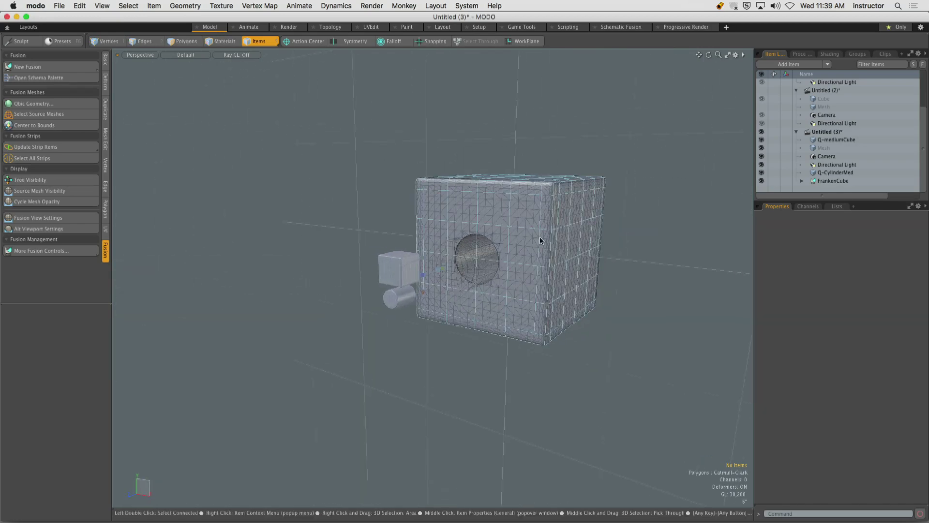
pyautogui.keyDown('alt'); pyautogui.moveTo(540, 241); pyautogui.dragTo(512, 244); pyautogui.keyUp('alt')
pyautogui.scroll(8, 571, 257)
pyautogui.scroll(-5, 572, 257)
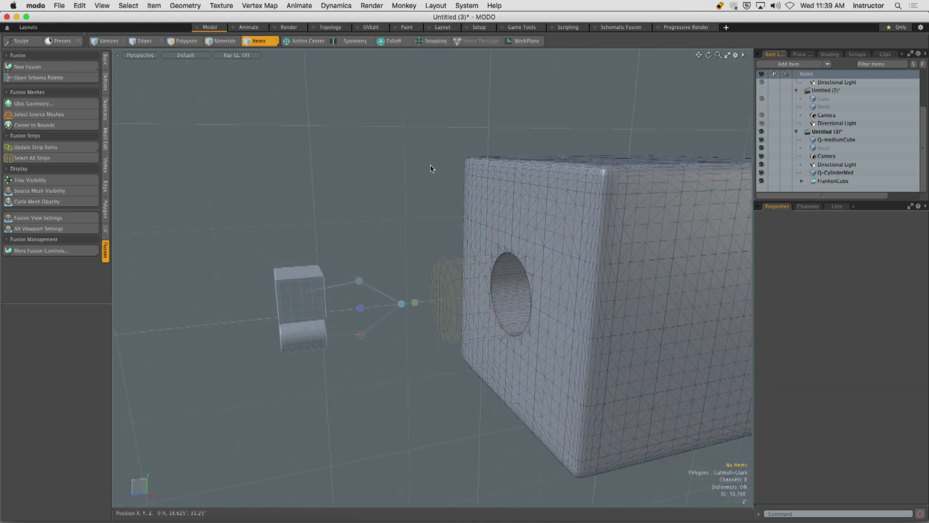
pyautogui.keyDown('alt'); pyautogui.moveTo(431, 168); pyautogui.dragTo(491, 236); pyautogui.keyUp('alt')
pyautogui.keyDown('alt'); pyautogui.keyDown('shift'); pyautogui.moveTo(492, 236); pyautogui.dragTo(512, 236); pyautogui.keyUp('shift'); pyautogui.keyUp('alt')
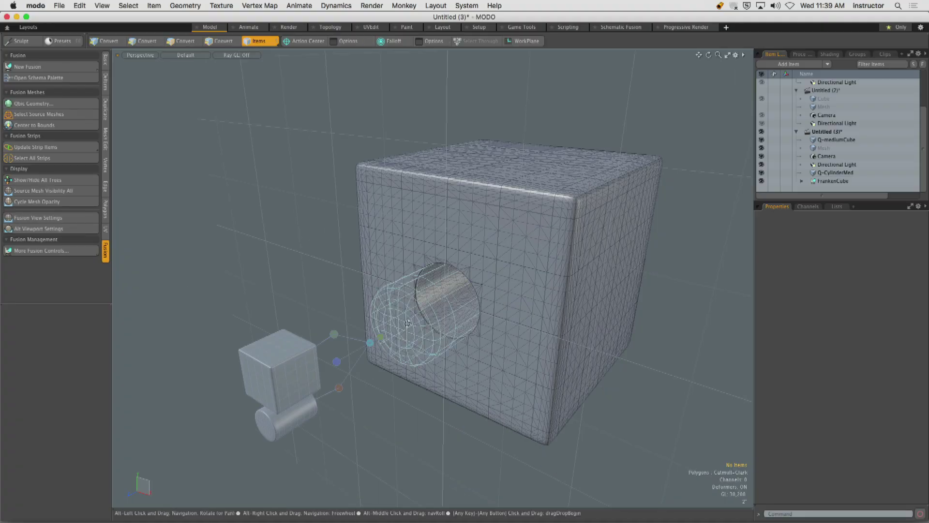
pyautogui.keyDown('alt'); pyautogui.moveTo(411, 320); pyautogui.dragTo(328, 284); pyautogui.keyUp('alt')
# - Undo the cylinder's scaling and moves and the fusion itself, going back to the separate cube and cylinder meshes
pyautogui.click(317, 257)
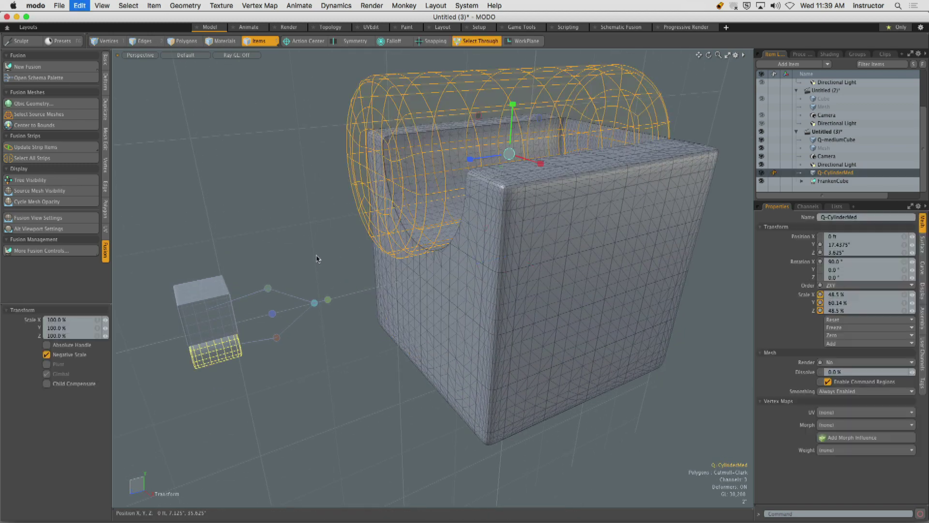
pyautogui.press('w')
pyautogui.press('super+z')
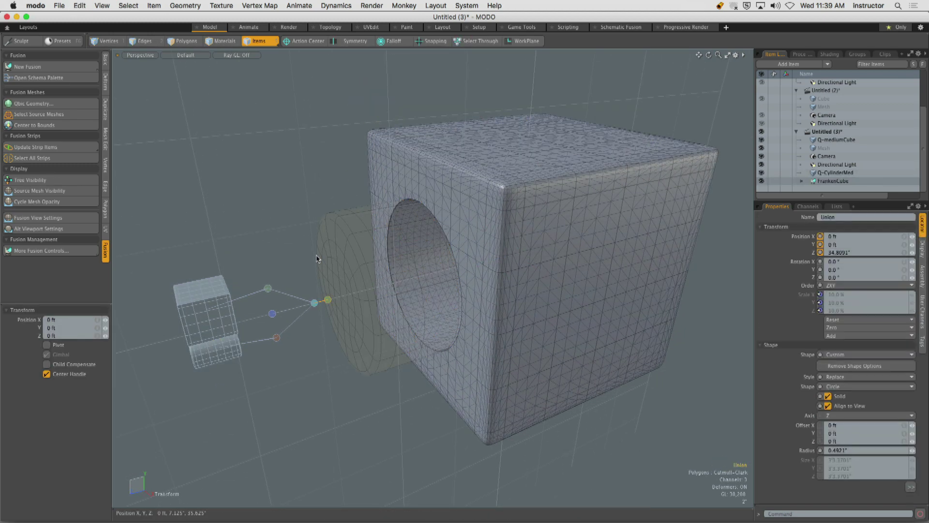
pyautogui.press('super+z')
pyautogui.moveTo(308, 238)
pyautogui.keyDown('alt'); pyautogui.mouseDown()
pyautogui.moveTo(301, 219)
pyautogui.moveTo(303, 228)
pyautogui.mouseUp(); pyautogui.keyUp('alt')
pyautogui.click(301, 219)
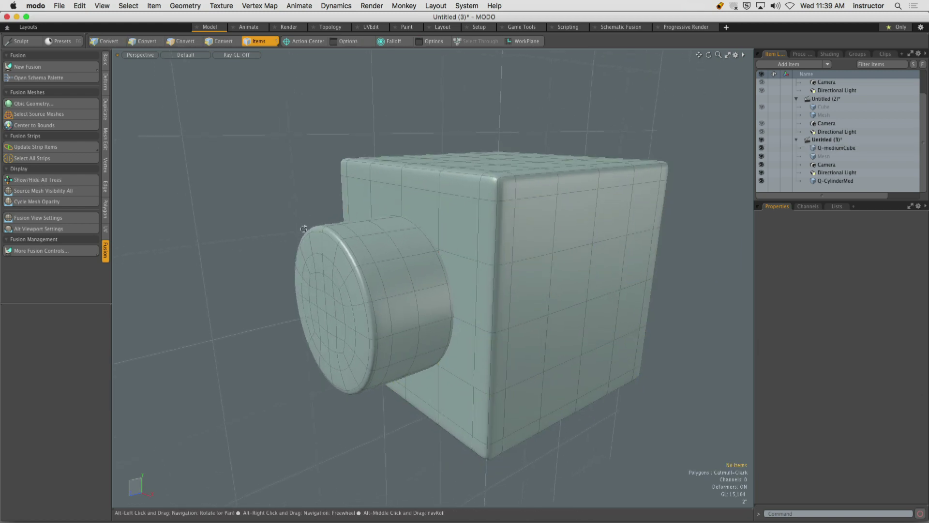
# - Set up a new fusion with Q-mediumCube selected first and Q-CylinderMed second, and name it FrankenCube
pyautogui.click(353, 257)
pyautogui.click(442, 216)
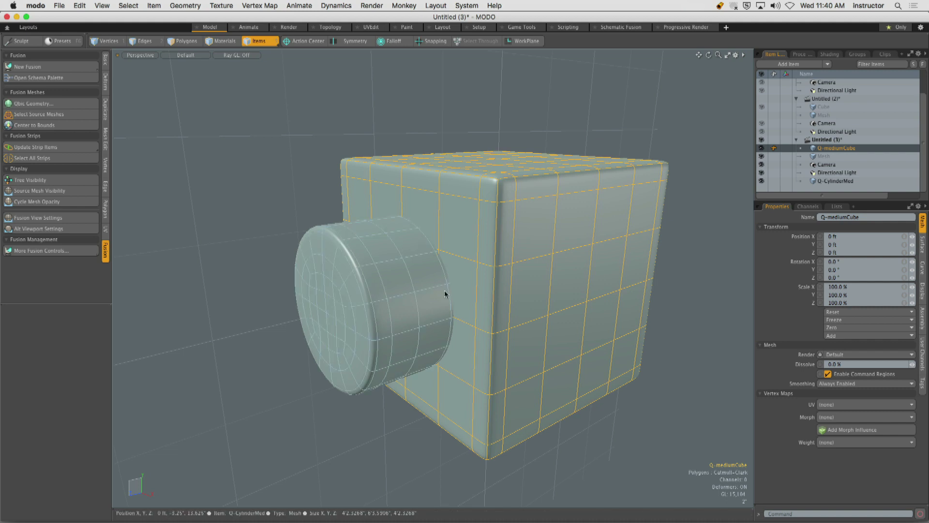
pyautogui.keyDown('alt'); pyautogui.moveTo(445, 289); pyautogui.dragTo(431, 261); pyautogui.keyUp('alt')
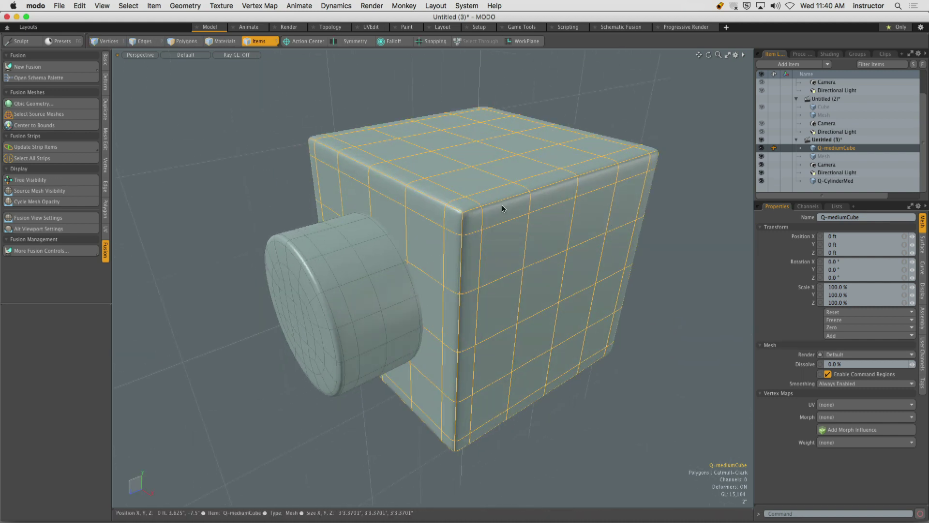
pyautogui.keyDown('shift'); pyautogui.click(307, 265); pyautogui.keyUp('shift')
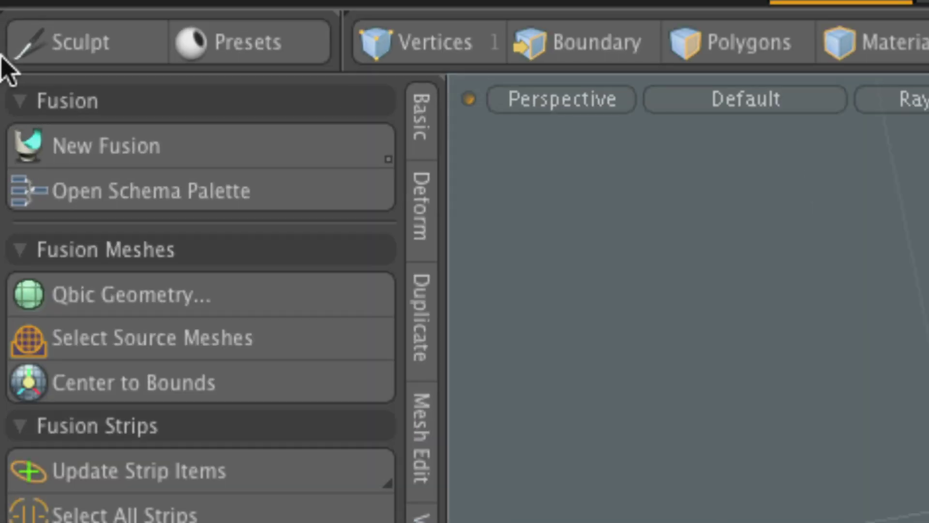
pyautogui.click(157, 158)
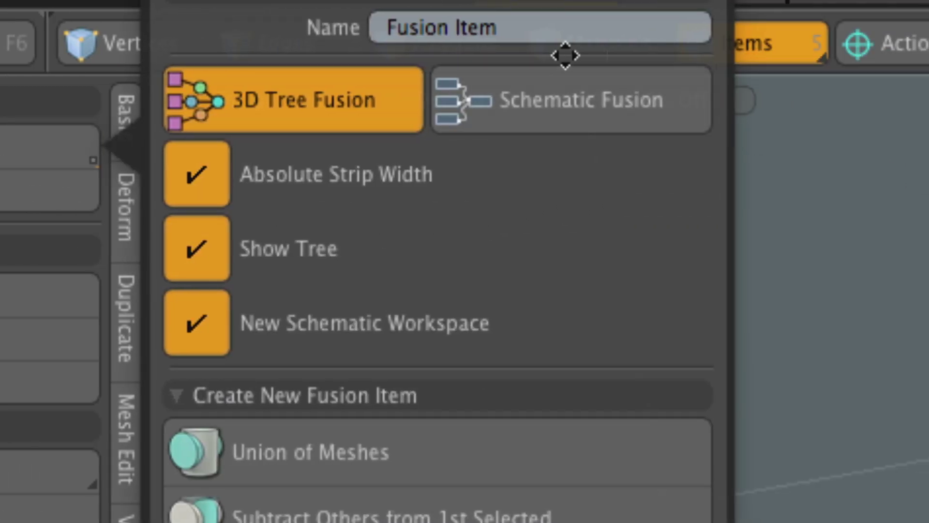
pyautogui.click(804, 26)
pyautogui.doubleClick(808, 27)
pyautogui.tripleClick(513, 28)
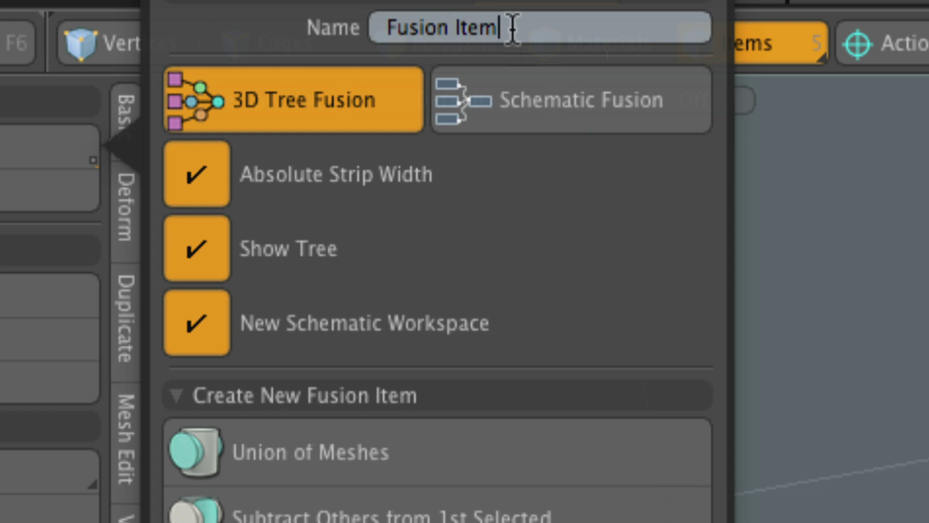
pyautogui.write('F')
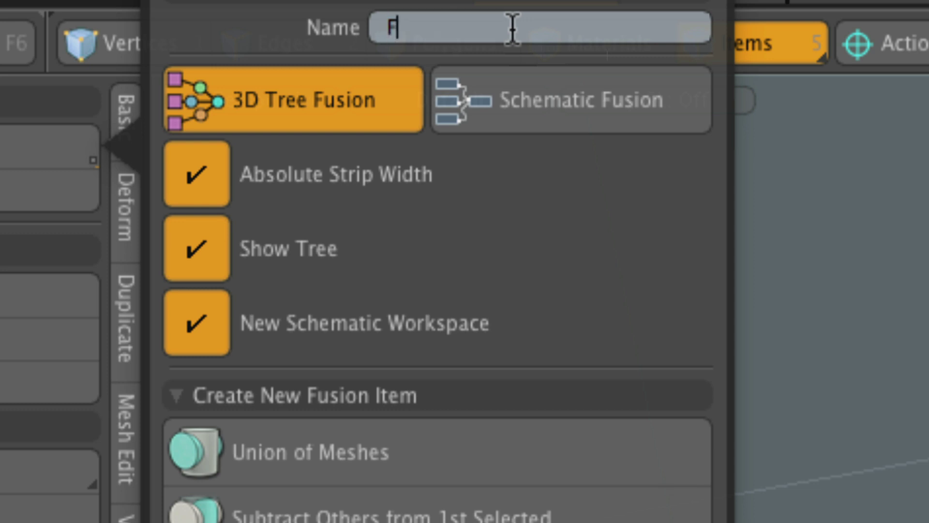
pyautogui.write('rankenCube')
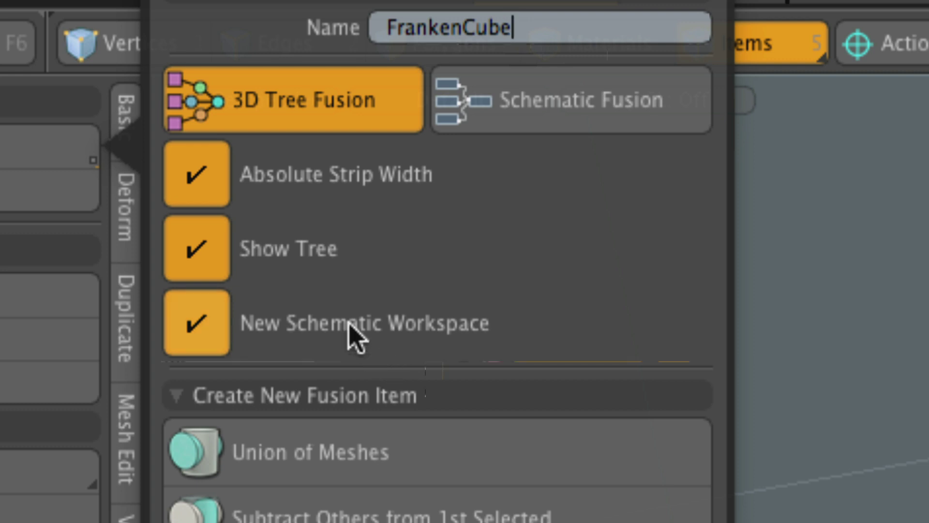
# - Turn off Absolute Strip Width, create the fusion by subtracting the cylinder from the first-selected cube, and deselect the result
pyautogui.click(206, 187)
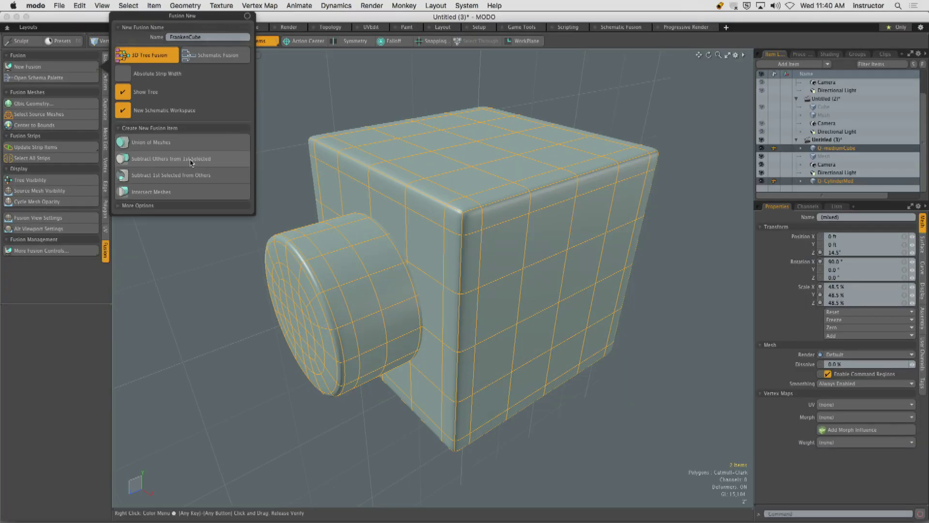
pyautogui.click(191, 162)
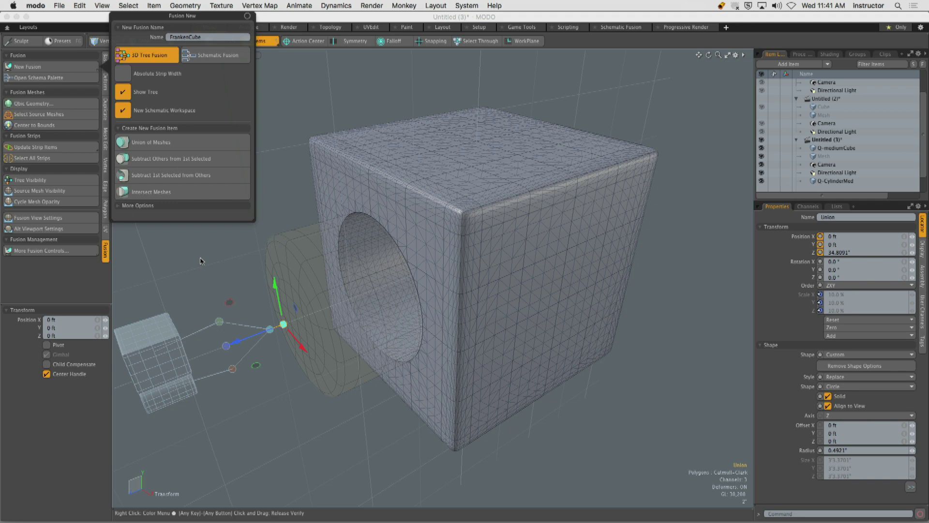
pyautogui.click(75, 439)
pyautogui.keyDown('alt'); pyautogui.moveTo(340, 305); pyautogui.dragTo(323, 200); pyautogui.keyUp('alt')
pyautogui.press('space')
pyautogui.click(310, 205)
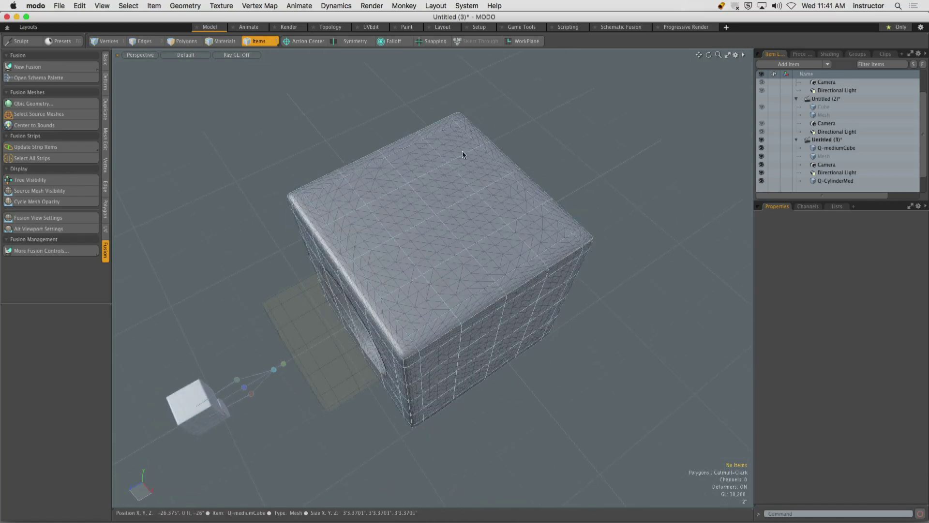
# - Add a Q-MediumCube preset mesh from the Fusion Qbic presets to the scene
pyautogui.keyDown('alt'); pyautogui.keyDown('shift'); pyautogui.moveTo(328, 234); pyautogui.dragTo(423, 259); pyautogui.keyUp('shift'); pyautogui.keyUp('alt')
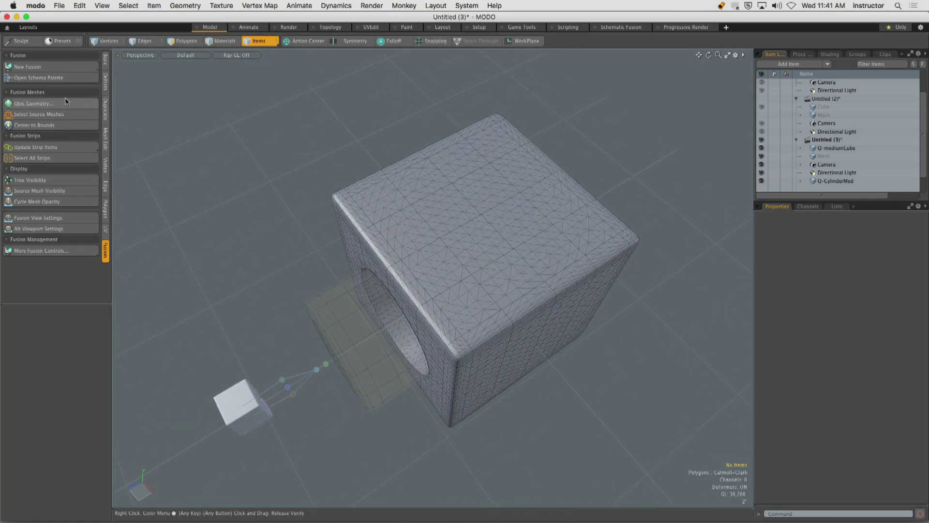
pyautogui.click(49, 105)
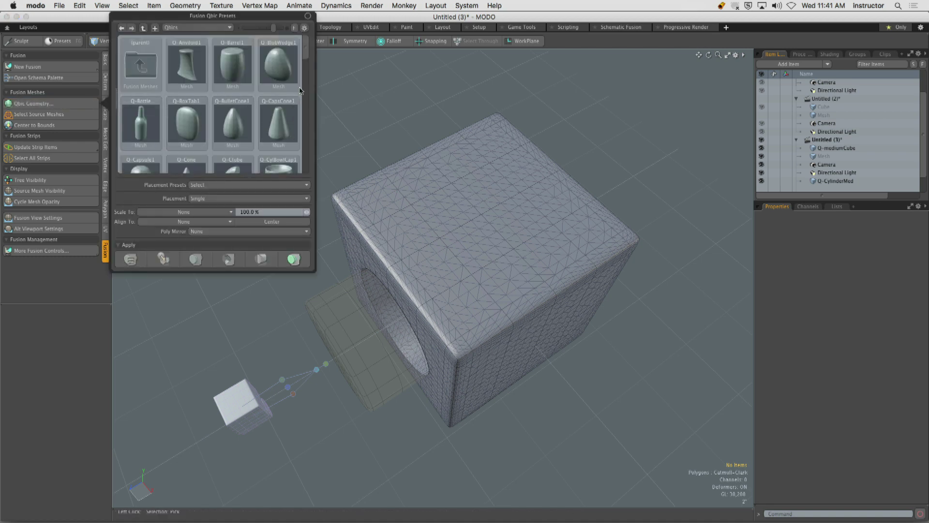
pyautogui.moveTo(305, 48); pyautogui.dragTo(309, 112)
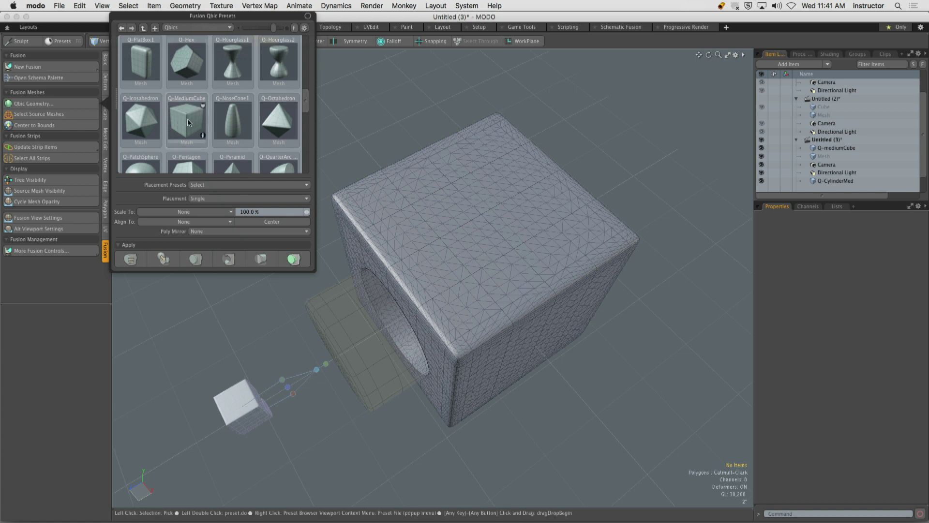
pyautogui.doubleClick(186, 120)
# - Scale the new medium cube to 95% in X and Z and 132% in Y so it fits inside the outer cube
pyautogui.click(537, 288)
pyautogui.keyDown('alt'); pyautogui.moveTo(535, 239); pyautogui.dragTo(493, 238); pyautogui.keyUp('alt')
pyautogui.press('r')
pyautogui.keyDown('alt'); pyautogui.moveTo(466, 290); pyautogui.dragTo(368, 296); pyautogui.keyUp('alt')
pyautogui.scroll(3, 478, 281)
pyautogui.keyDown('alt'); pyautogui.moveTo(368, 296); pyautogui.dragTo(363, 267); pyautogui.keyUp('alt')
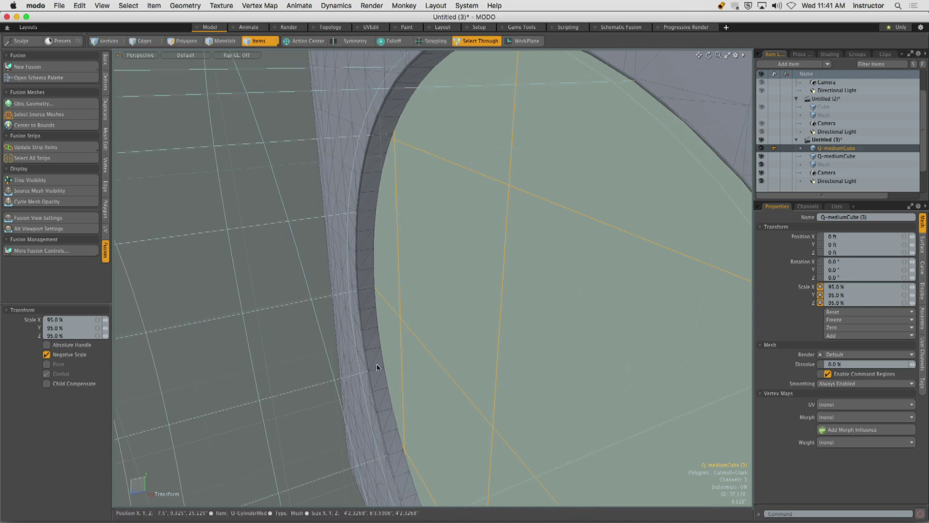
pyautogui.keyDown('ctrl'); pyautogui.keyDown('alt'); pyautogui.moveTo(421, 166); pyautogui.dragTo(472, 170); pyautogui.keyUp('alt'); pyautogui.keyUp('ctrl')
# - Move the scaled inner cube upward to a Y position of 5.5625 inches
pyautogui.press('w')
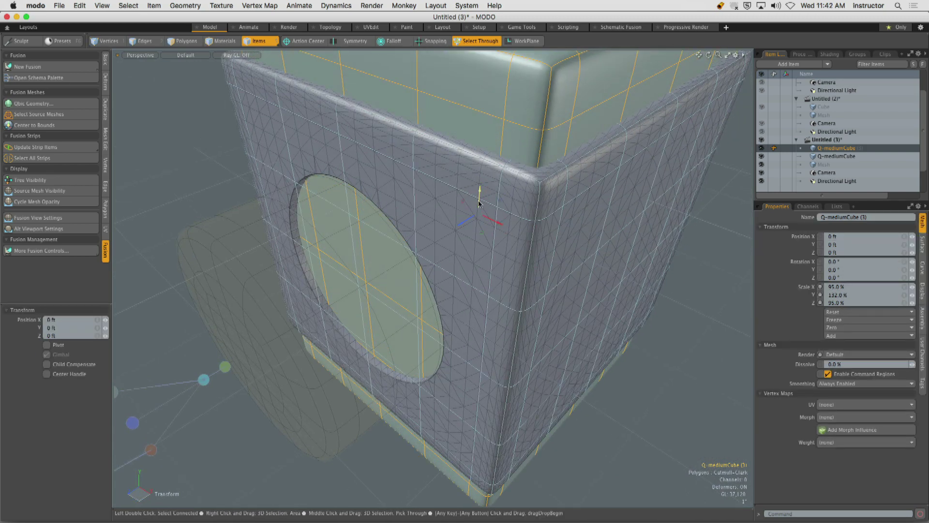
pyautogui.moveTo(479, 204); pyautogui.dragTo(387, 187)
pyautogui.press('q')
pyautogui.click(328, 193)
pyautogui.keyDown('alt'); pyautogui.moveTo(327, 193); pyautogui.dragTo(380, 202); pyautogui.keyUp('alt')
pyautogui.click(498, 145)
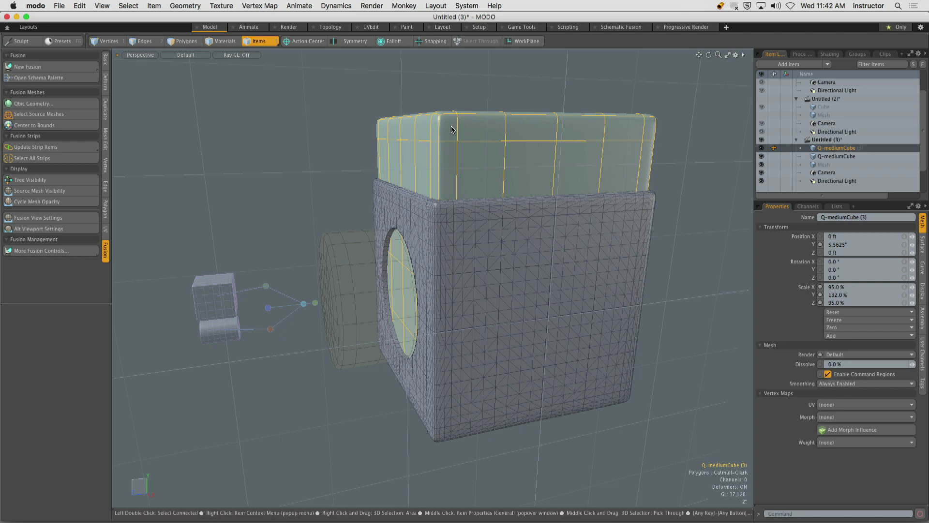
# - Hide the work plane and grid in the 3D viewport, and frame the fusion schema in the Right view
pyautogui.keyDown('alt'); pyautogui.keyDown('shift'); pyautogui.moveTo(257, 288); pyautogui.dragTo(359, 228); pyautogui.keyUp('shift'); pyautogui.keyUp('alt')
pyautogui.press('o')
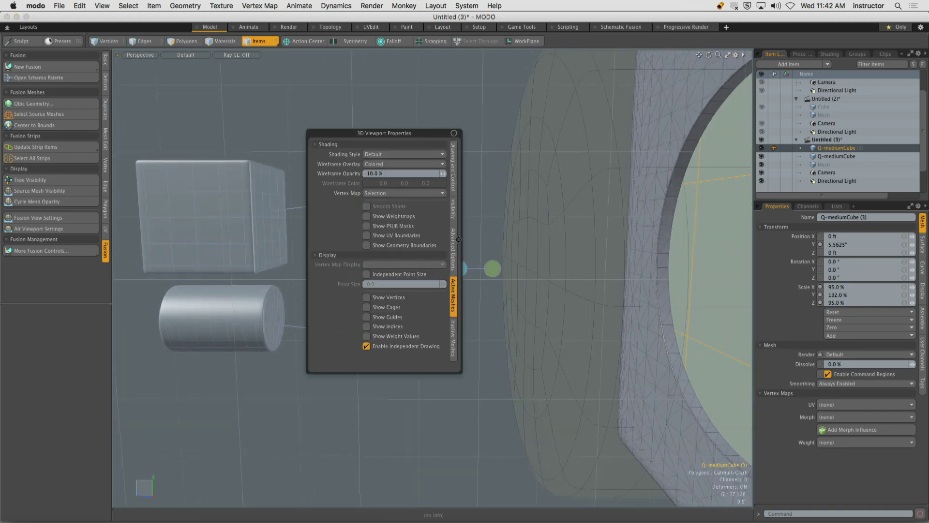
pyautogui.click(454, 209)
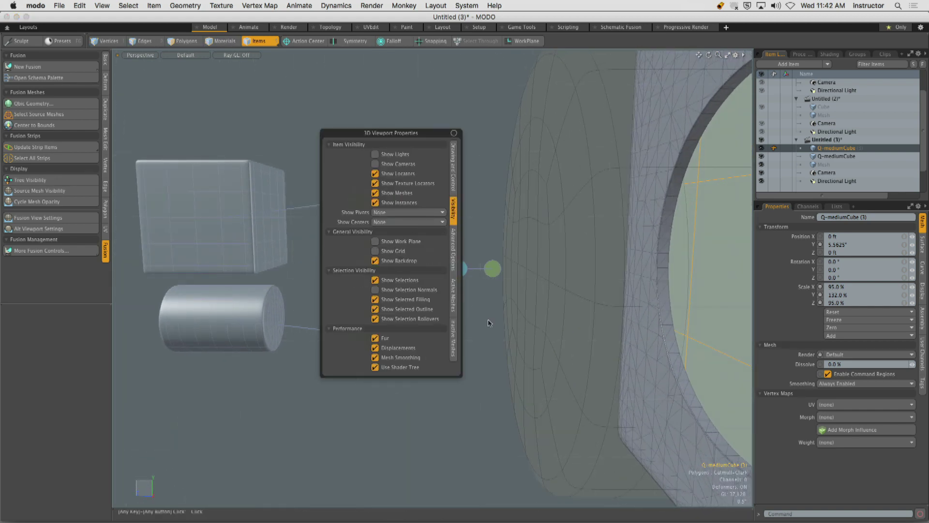
pyautogui.keyDown('alt'); pyautogui.moveTo(457, 308); pyautogui.dragTo(546, 304); pyautogui.keyUp('alt')
pyautogui.hotkey('ctrl', 'space')
pyautogui.click(521, 305)
pyautogui.keyDown('ctrl'); pyautogui.keyDown('alt'); pyautogui.moveTo(545, 304); pyautogui.dragTo(512, 304); pyautogui.keyUp('alt'); pyautogui.keyUp('ctrl')
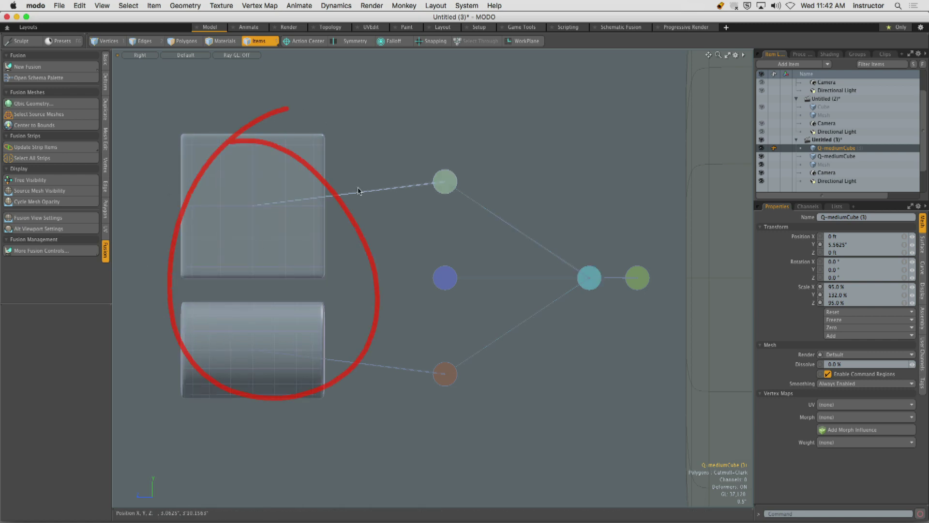
pyautogui.keyDown('ctrl'); pyautogui.keyDown('alt'); pyautogui.moveTo(293, 107); pyautogui.dragTo(484, 114); pyautogui.keyUp('alt'); pyautogui.keyUp('ctrl')
pyautogui.keyDown('ctrl'); pyautogui.keyDown('alt'); pyautogui.moveTo(281, 437); pyautogui.dragTo(550, 415); pyautogui.keyUp('alt'); pyautogui.keyUp('ctrl')
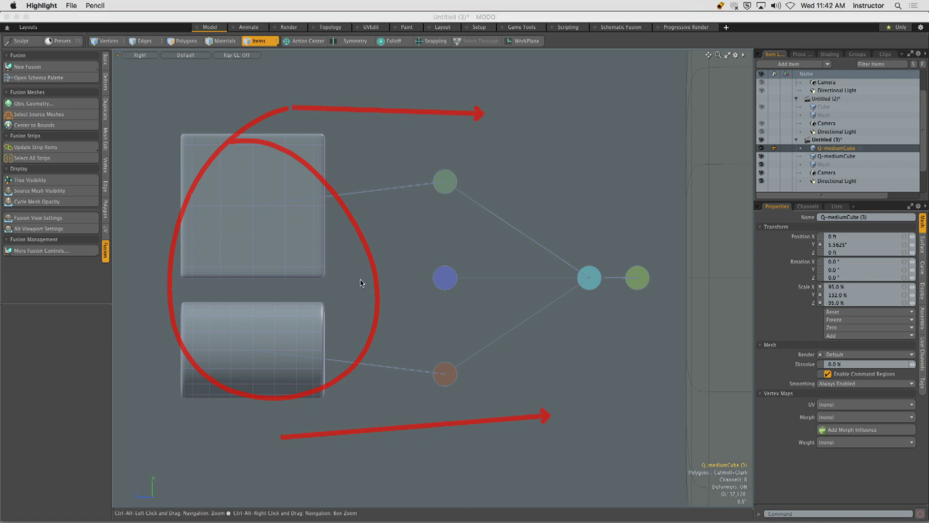
pyautogui.keyDown('ctrl'); pyautogui.keyDown('alt'); pyautogui.moveTo(364, 275); pyautogui.dragTo(561, 279); pyautogui.keyUp('alt'); pyautogui.keyUp('ctrl')
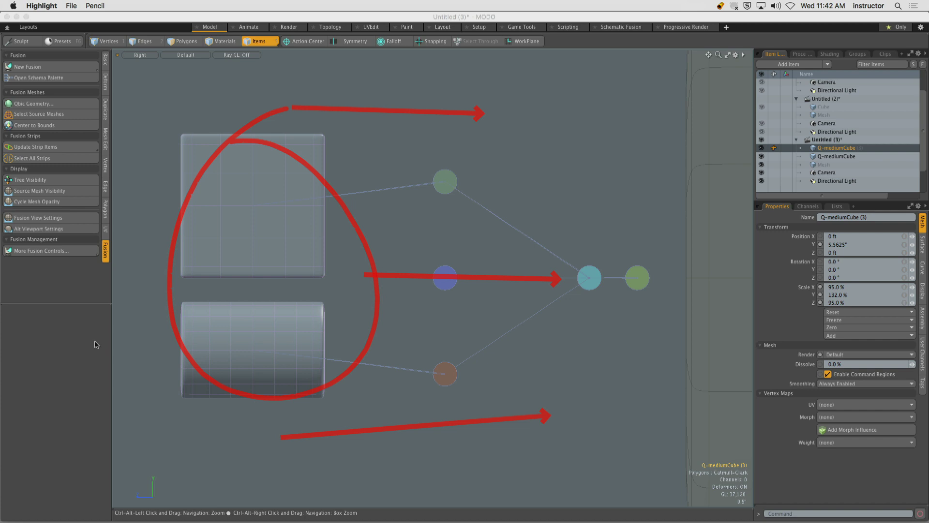
pyautogui.press('Escape')
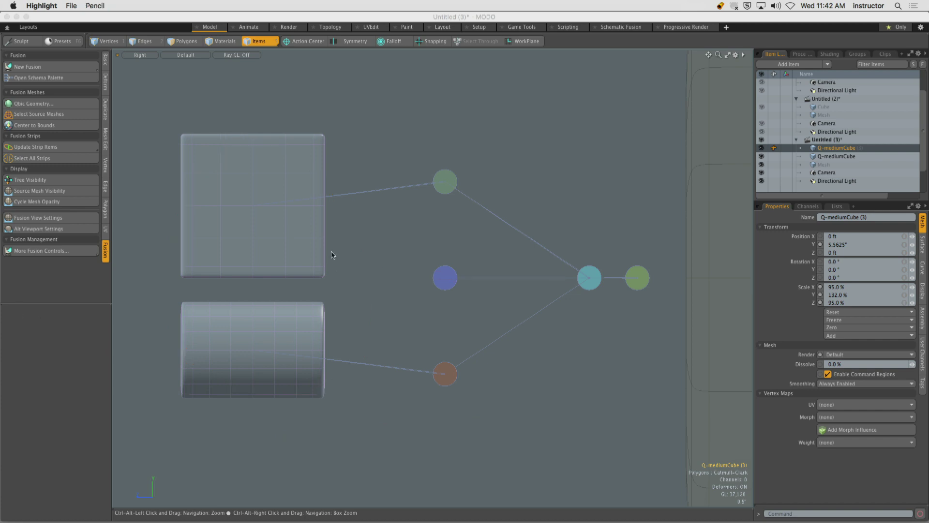
pyautogui.keyDown('ctrl'); pyautogui.keyDown('alt'); pyautogui.moveTo(168, 86); pyautogui.dragTo(189, 107); pyautogui.keyUp('alt'); pyautogui.keyUp('ctrl')
pyautogui.keyDown('ctrl'); pyautogui.keyDown('alt'); pyautogui.moveTo(322, 96); pyautogui.dragTo(290, 124); pyautogui.keyUp('alt'); pyautogui.keyUp('ctrl')
pyautogui.keyDown('ctrl'); pyautogui.keyDown('alt'); pyautogui.moveTo(406, 122); pyautogui.dragTo(352, 150); pyautogui.keyUp('alt'); pyautogui.keyUp('ctrl')
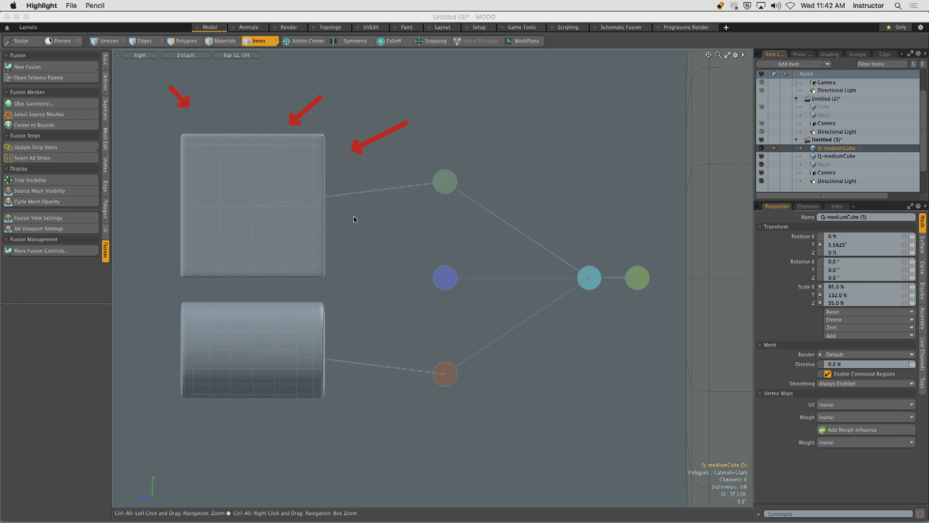
pyautogui.keyDown('ctrl'); pyautogui.keyDown('alt'); pyautogui.moveTo(384, 249); pyautogui.dragTo(330, 245); pyautogui.keyUp('alt'); pyautogui.keyUp('ctrl')
pyautogui.keyDown('ctrl'); pyautogui.keyDown('alt'); pyautogui.moveTo(133, 288); pyautogui.dragTo(168, 265); pyautogui.keyUp('alt'); pyautogui.keyUp('ctrl')
pyautogui.keyDown('ctrl'); pyautogui.keyDown('alt'); pyautogui.moveTo(129, 195); pyautogui.dragTo(160, 204); pyautogui.keyUp('alt'); pyautogui.keyUp('ctrl')
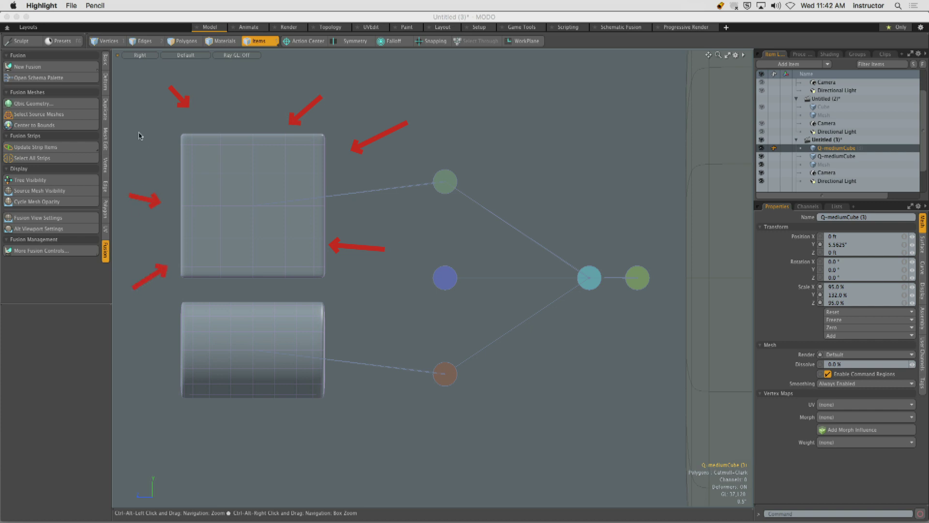
pyautogui.keyDown('ctrl'); pyautogui.keyDown('alt'); pyautogui.moveTo(134, 114); pyautogui.dragTo(172, 135); pyautogui.keyUp('alt'); pyautogui.keyUp('ctrl')
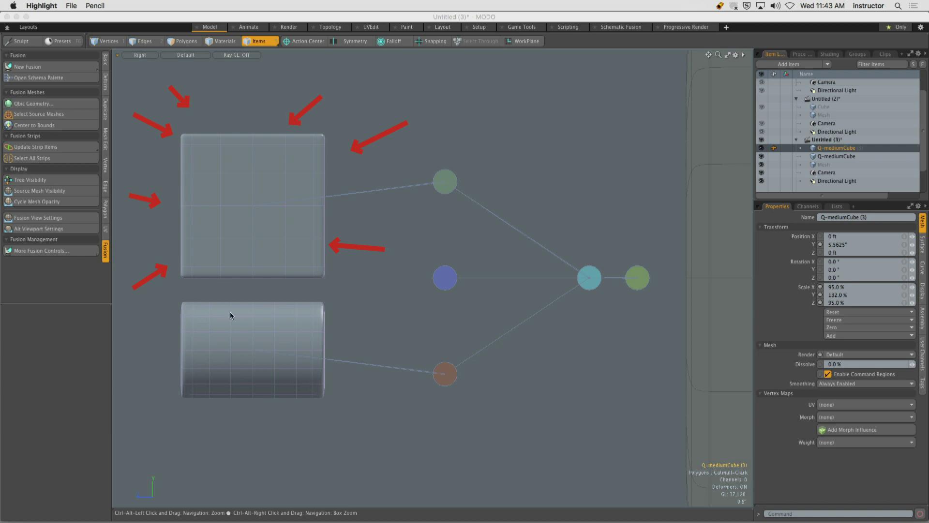
pyautogui.moveTo(182, 461); pyautogui.dragTo(217, 415)
pyautogui.moveTo(265, 449); pyautogui.dragTo(256, 417)
pyautogui.moveTo(312, 446); pyautogui.dragTo(283, 406)
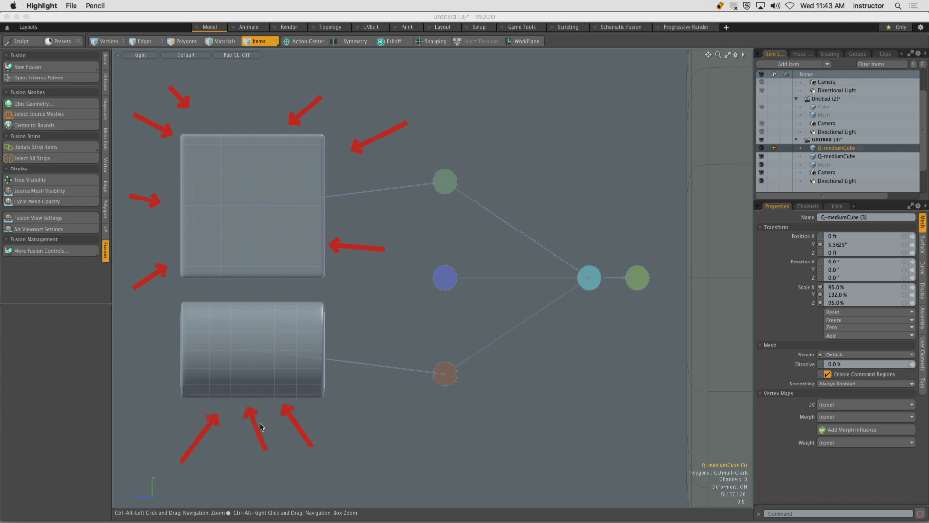
pyautogui.press('Escape')
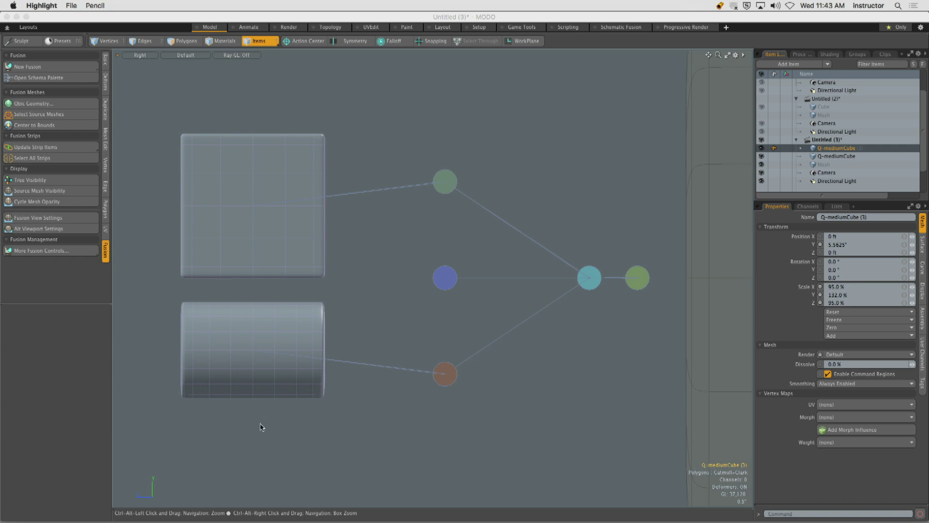
pyautogui.moveTo(165, 99); pyautogui.dragTo(335, 447)
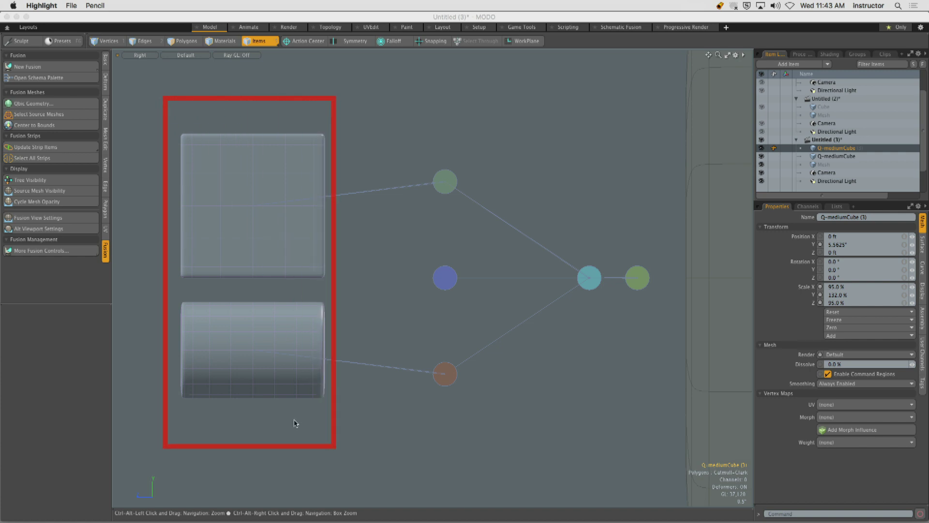
pyautogui.press('Escape')
pyautogui.moveTo(401, 158)
pyautogui.mouseDown()
pyautogui.moveTo(422, 247)
pyautogui.moveTo(496, 441)
pyautogui.moveTo(472, 403)
pyautogui.mouseUp()
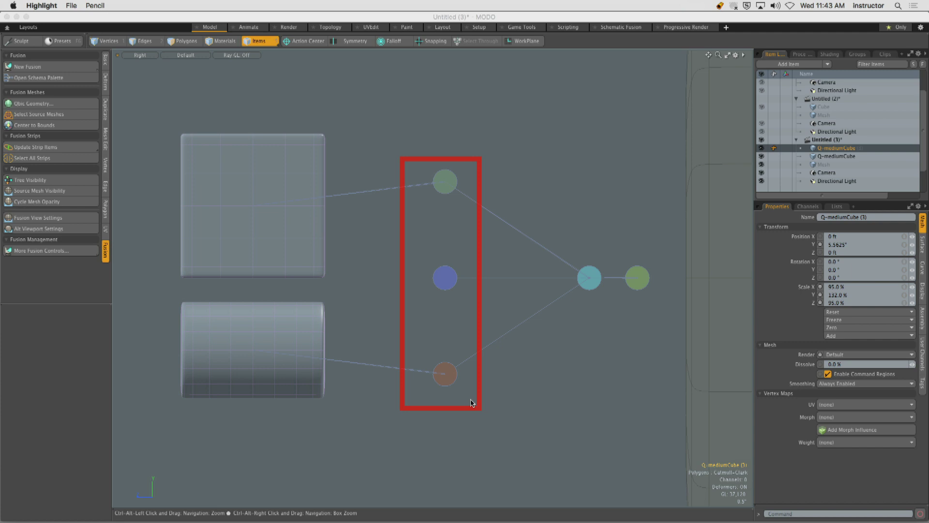
pyautogui.press('Escape')
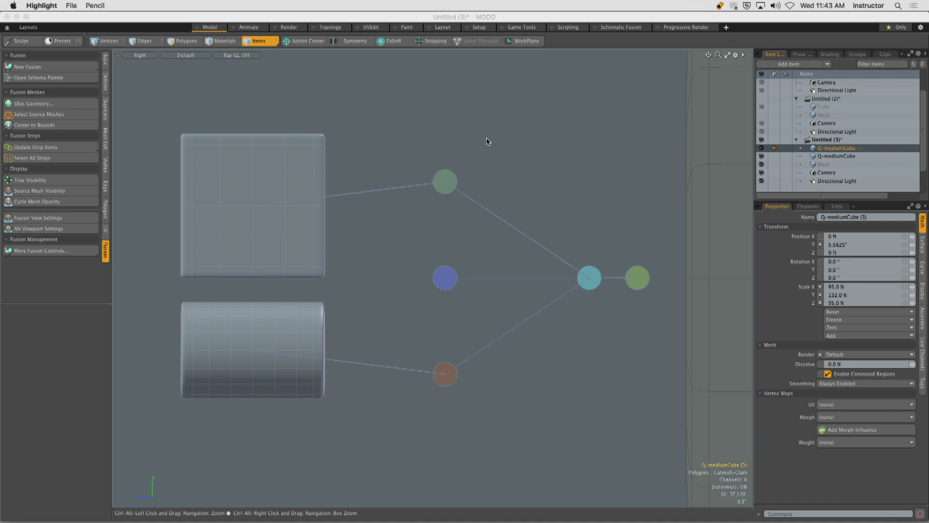
pyautogui.moveTo(483, 134); pyautogui.dragTo(460, 163)
pyautogui.moveTo(489, 97); pyautogui.dragTo(507, 78)
pyautogui.moveTo(529, 129)
pyautogui.mouseDown()
pyautogui.moveTo(531, 112)
pyautogui.moveTo(581, 116)
pyautogui.moveTo(600, 99)
pyautogui.mouseUp()
pyautogui.moveTo(611, 102)
pyautogui.mouseDown()
pyautogui.moveTo(624, 118)
pyautogui.moveTo(640, 104)
pyautogui.mouseUp()
pyautogui.moveTo(646, 119)
pyautogui.mouseDown()
pyautogui.moveTo(673, 111)
pyautogui.moveTo(682, 85)
pyautogui.mouseUp()
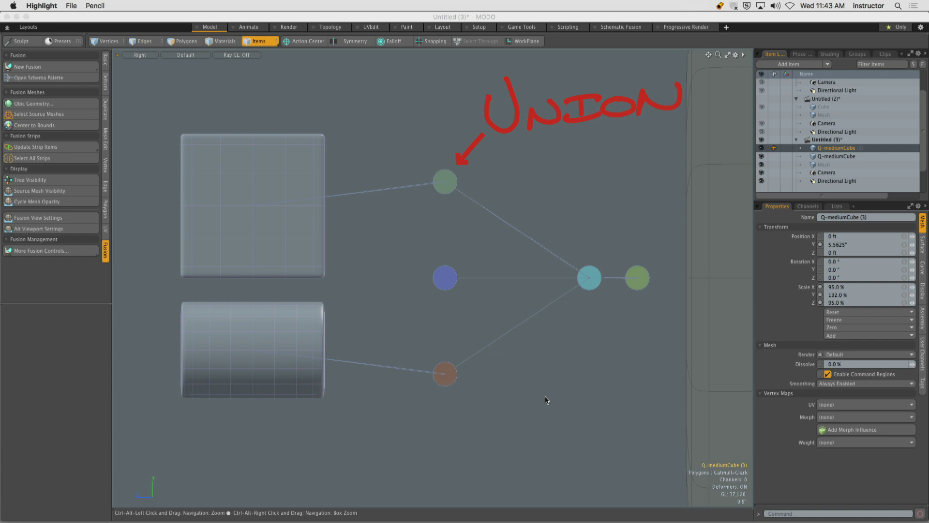
pyautogui.moveTo(387, 238); pyautogui.dragTo(425, 266)
pyautogui.moveTo(468, 234); pyautogui.dragTo(466, 246)
pyautogui.moveTo(438, 231); pyautogui.dragTo(488, 227)
pyautogui.moveTo(448, 250)
pyautogui.mouseDown()
pyautogui.moveTo(561, 234)
pyautogui.moveTo(573, 218)
pyautogui.moveTo(636, 207)
pyautogui.moveTo(621, 206)
pyautogui.moveTo(658, 214)
pyautogui.moveTo(701, 193)
pyautogui.mouseUp()
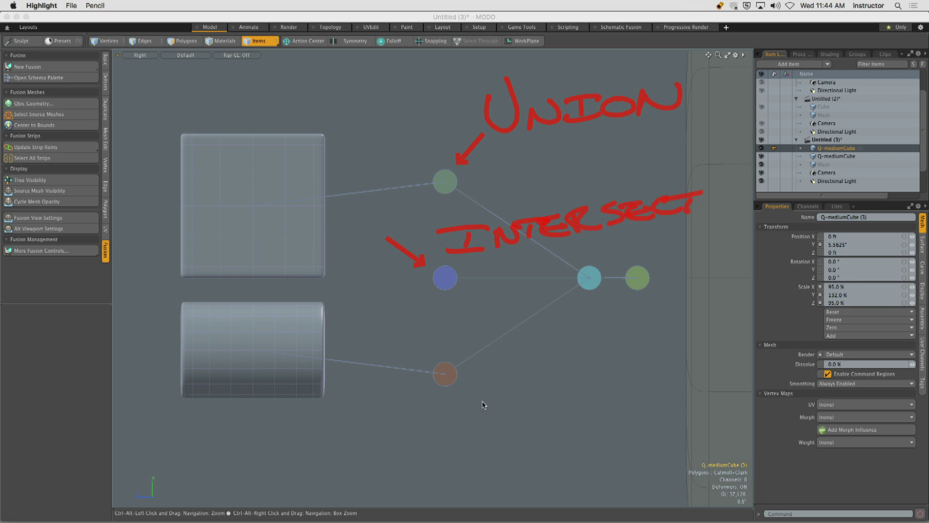
pyautogui.moveTo(365, 449)
pyautogui.mouseDown()
pyautogui.moveTo(412, 406)
pyautogui.moveTo(412, 417)
pyautogui.mouseUp()
pyautogui.moveTo(348, 405); pyautogui.dragTo(392, 399)
pyautogui.moveTo(375, 340); pyautogui.dragTo(430, 357)
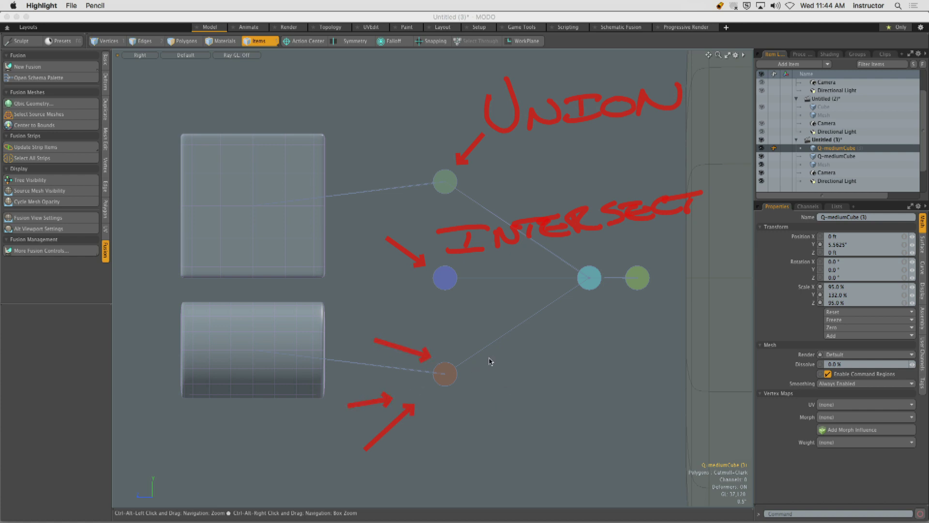
pyautogui.moveTo(490, 357); pyautogui.dragTo(472, 385)
pyautogui.moveTo(500, 358)
pyautogui.mouseDown()
pyautogui.moveTo(523, 358)
pyautogui.moveTo(536, 373)
pyautogui.moveTo(545, 364)
pyautogui.moveTo(538, 371)
pyautogui.mouseUp()
pyautogui.moveTo(557, 358); pyautogui.dragTo(578, 346)
pyautogui.moveTo(574, 346); pyautogui.dragTo(664, 358)
pyautogui.moveTo(646, 337); pyautogui.dragTo(684, 328)
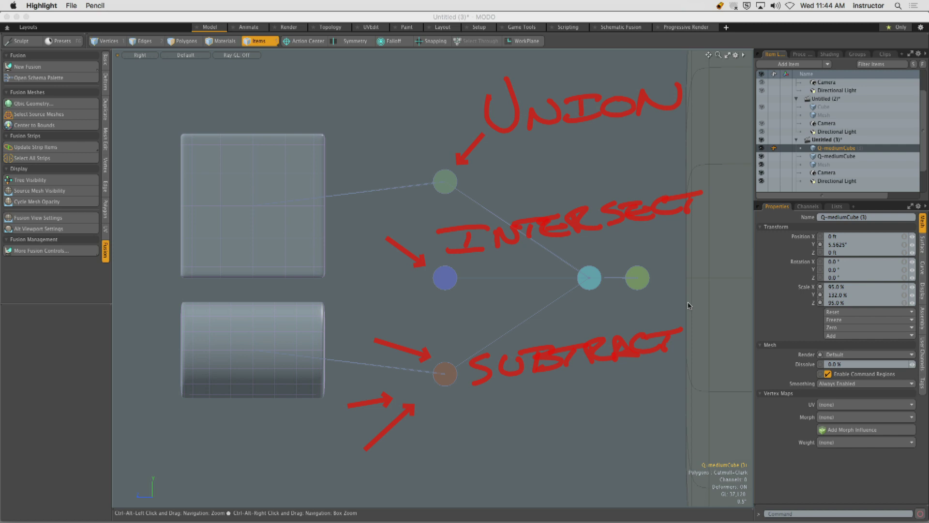
pyautogui.press('Escape')
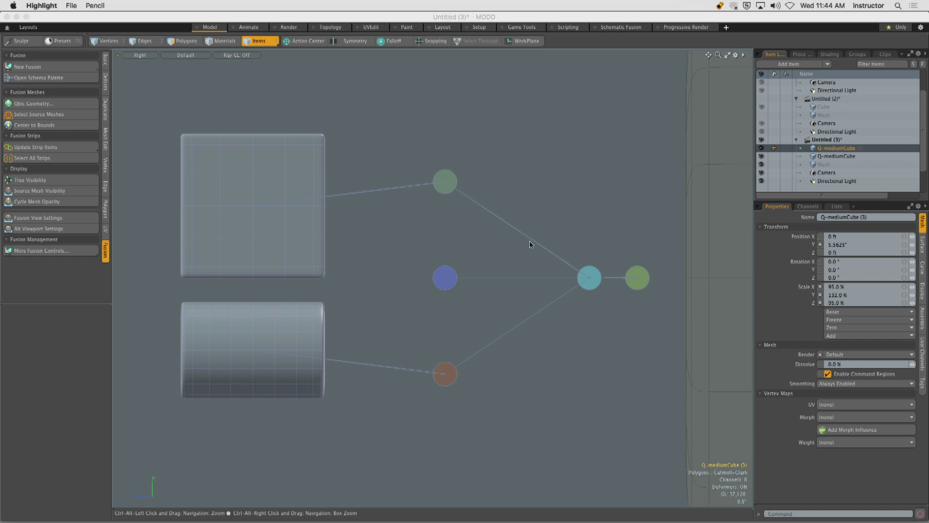
pyautogui.moveTo(550, 254); pyautogui.dragTo(620, 308)
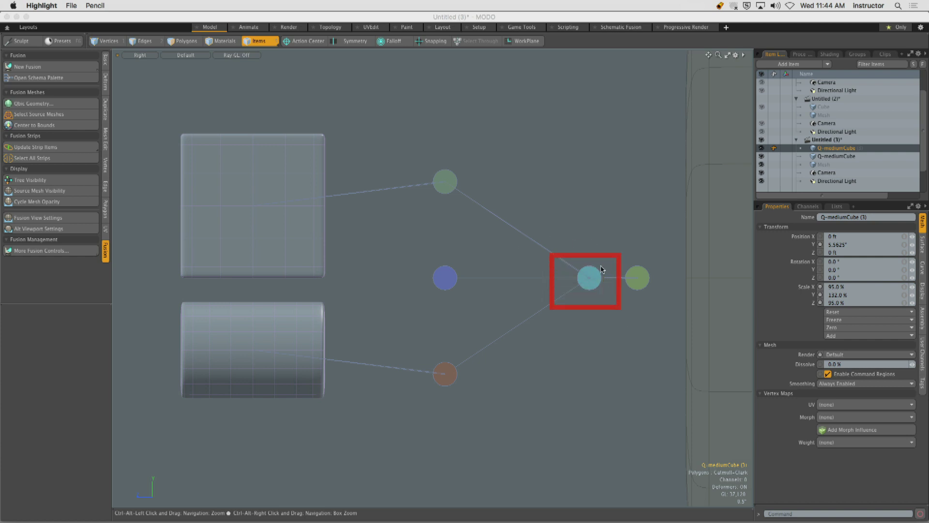
pyautogui.moveTo(576, 164); pyautogui.dragTo(586, 211)
pyautogui.moveTo(573, 363); pyautogui.dragTo(593, 324)
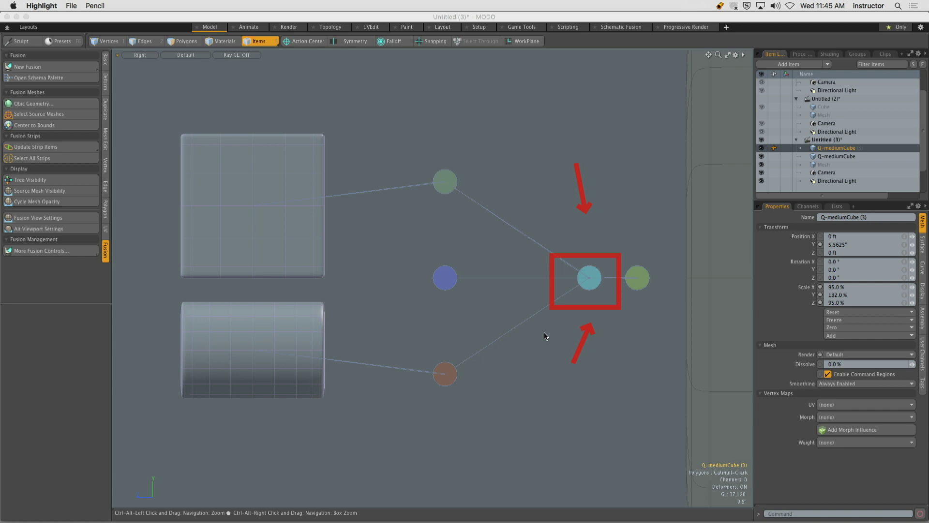
pyautogui.press('super+k')
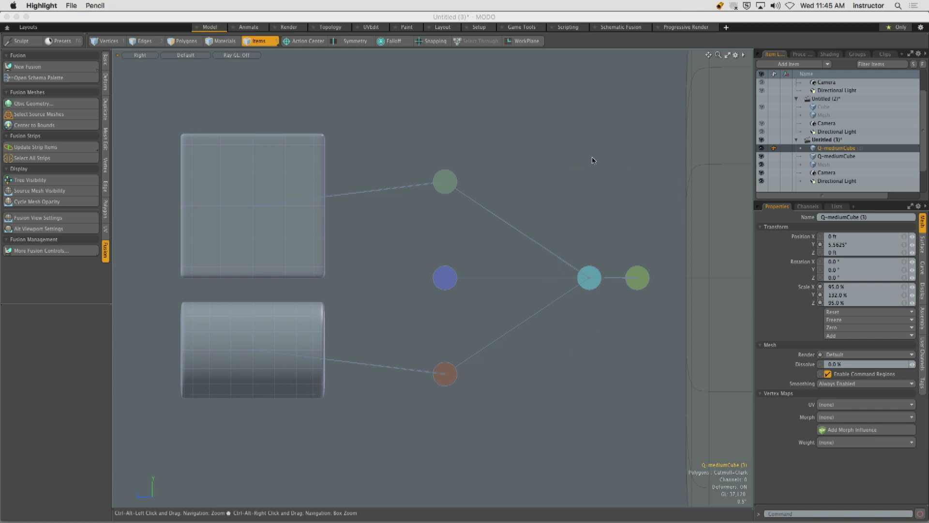
pyautogui.moveTo(593, 159); pyautogui.dragTo(638, 238)
pyautogui.moveTo(618, 378); pyautogui.dragTo(635, 304)
pyautogui.moveTo(685, 366); pyautogui.dragTo(661, 318)
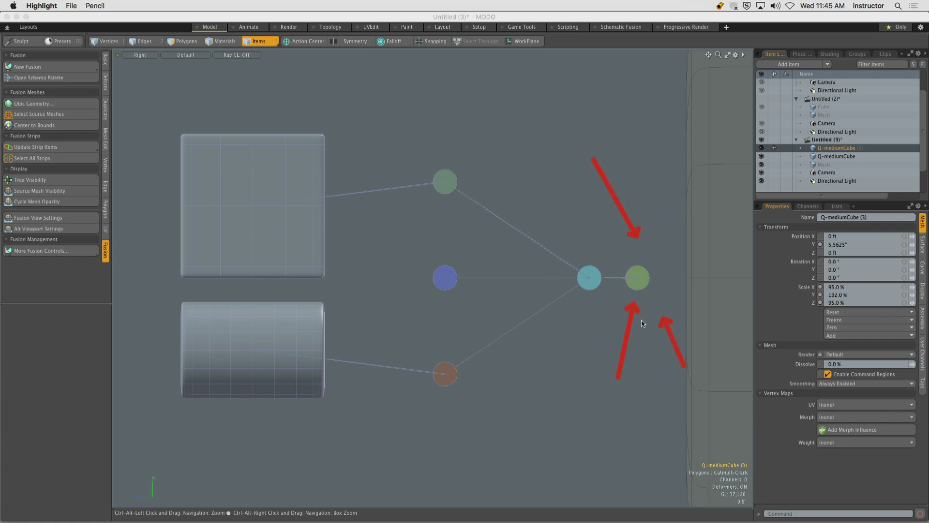
pyautogui.moveTo(572, 311); pyautogui.dragTo(607, 299)
pyautogui.moveTo(581, 237); pyautogui.dragTo(622, 259)
pyautogui.moveTo(690, 203); pyautogui.dragTo(651, 254)
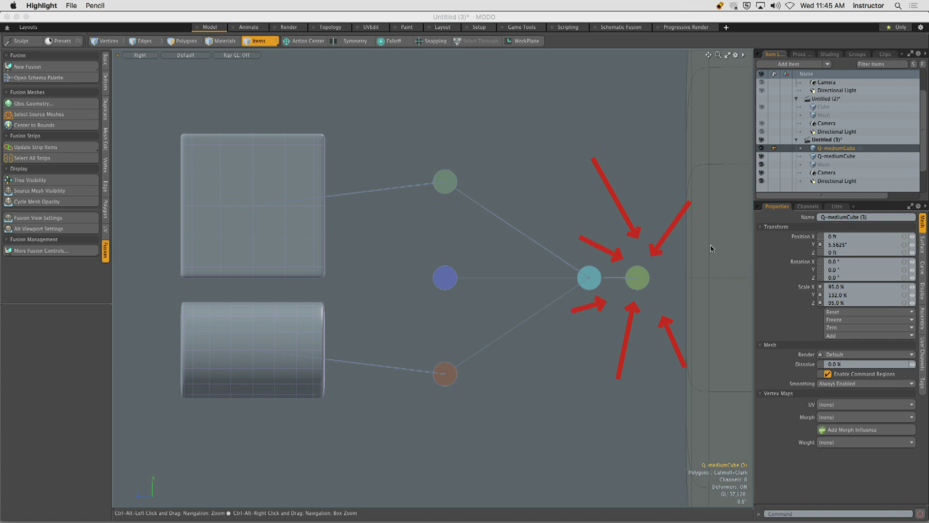
pyautogui.moveTo(723, 242); pyautogui.dragTo(670, 280)
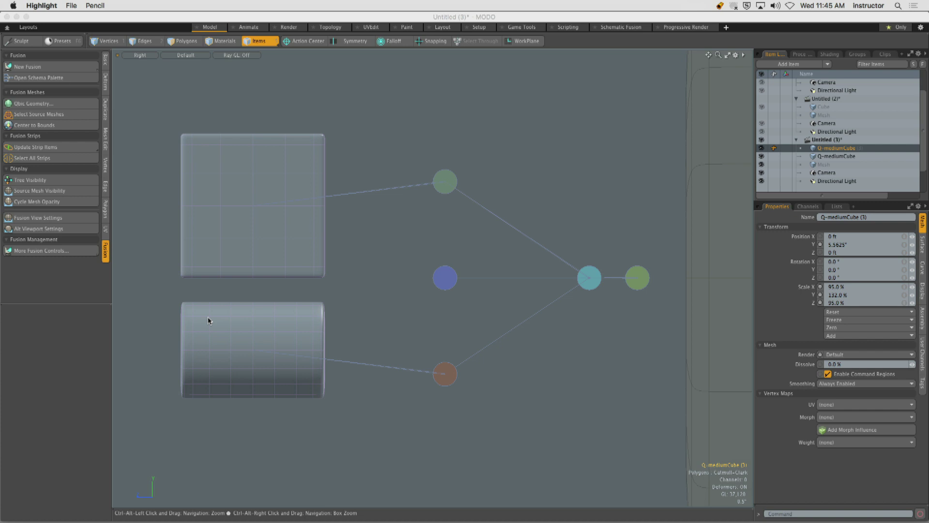
pyautogui.moveTo(573, 245)
pyautogui.mouseDown()
pyautogui.moveTo(401, 263)
pyautogui.moveTo(414, 261)
pyautogui.mouseUp()
pyautogui.press('Escape')
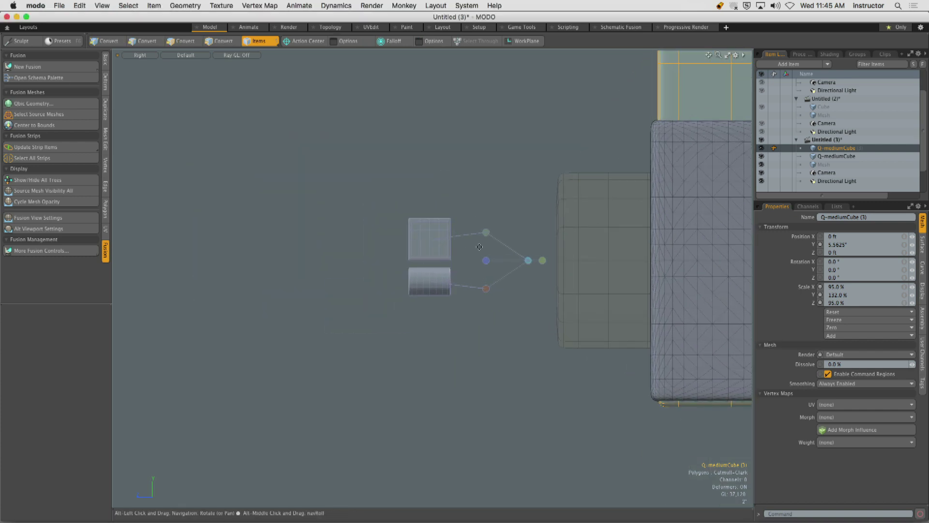
# - Move the fusion tree's Union node along Z, away from the meshes, to about 5 ft 7 in
pyautogui.keyDown('alt'); pyautogui.moveTo(479, 247); pyautogui.dragTo(304, 298); pyautogui.keyUp('alt')
pyautogui.keyDown('alt'); pyautogui.moveTo(410, 287); pyautogui.dragTo(434, 275); pyautogui.keyUp('alt')
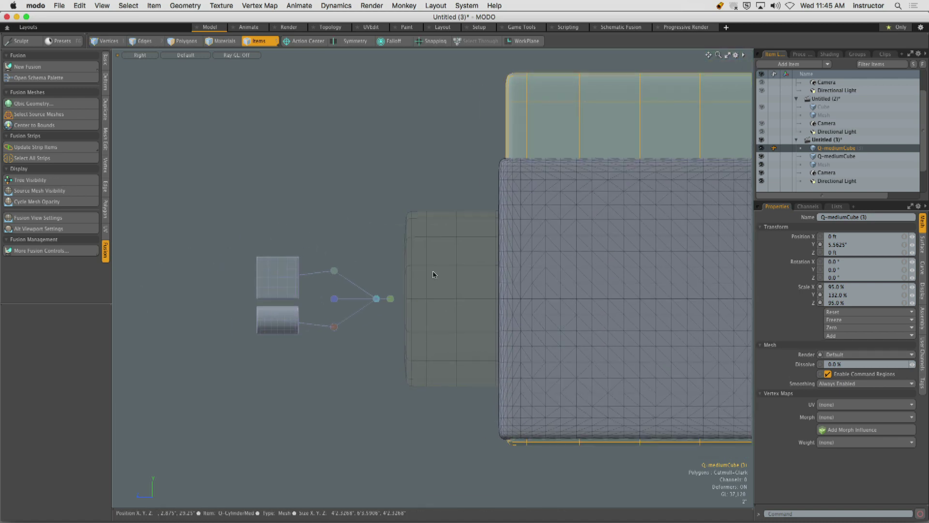
pyautogui.click(390, 298)
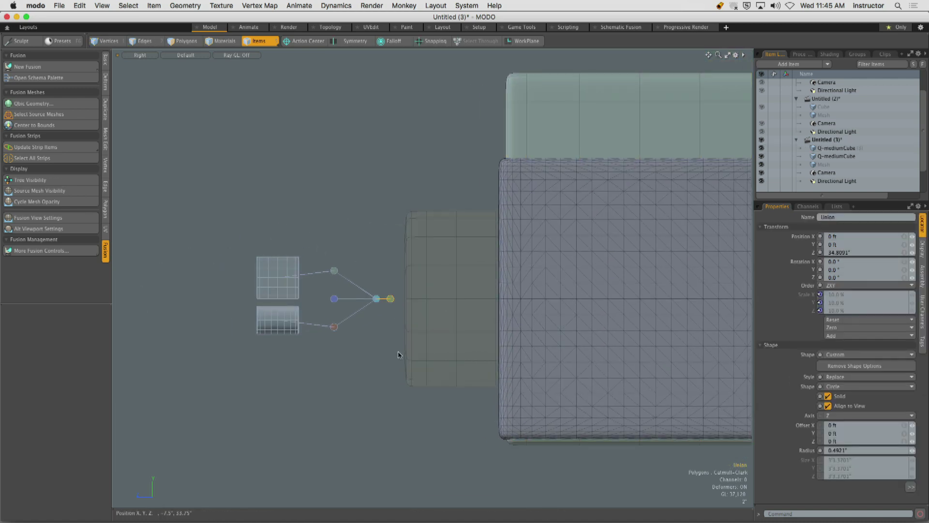
pyautogui.press('y')
pyautogui.moveTo(355, 300); pyautogui.dragTo(242, 300)
pyautogui.scroll(-3, 190, 299)
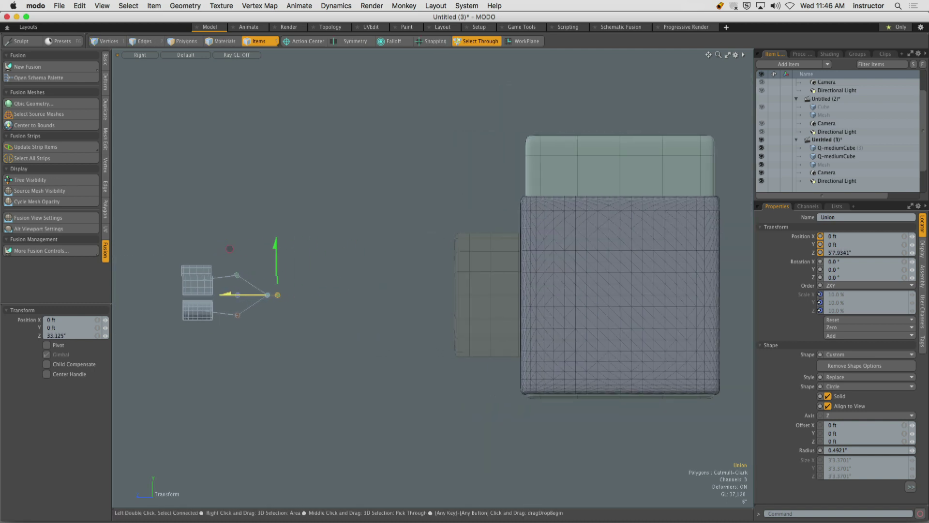
# - Finish moving the Union node and show the meshes and fusion schema in the Perspective view
pyautogui.press('q')
pyautogui.click(324, 282)
pyautogui.keyDown('alt'); pyautogui.moveTo(323, 282); pyautogui.dragTo(346, 306); pyautogui.keyUp('alt')
pyautogui.hotkey('ctrl', 'space')
pyautogui.click(364, 273)
pyautogui.keyDown('alt'); pyautogui.moveTo(364, 272); pyautogui.dragTo(332, 306); pyautogui.keyUp('alt')
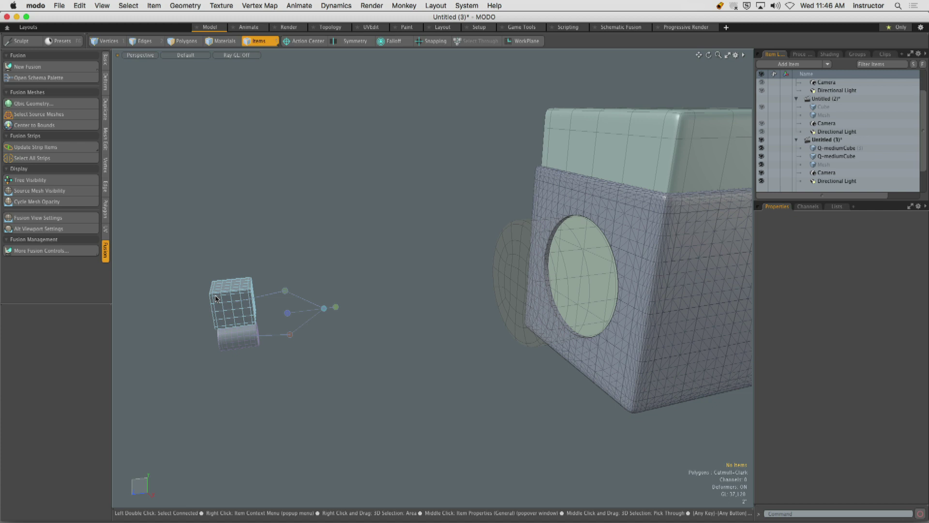
# - Try subtracting the scaled inner cube by linking it to the fusion tree's red node, undoing each attempt
pyautogui.click(635, 162)
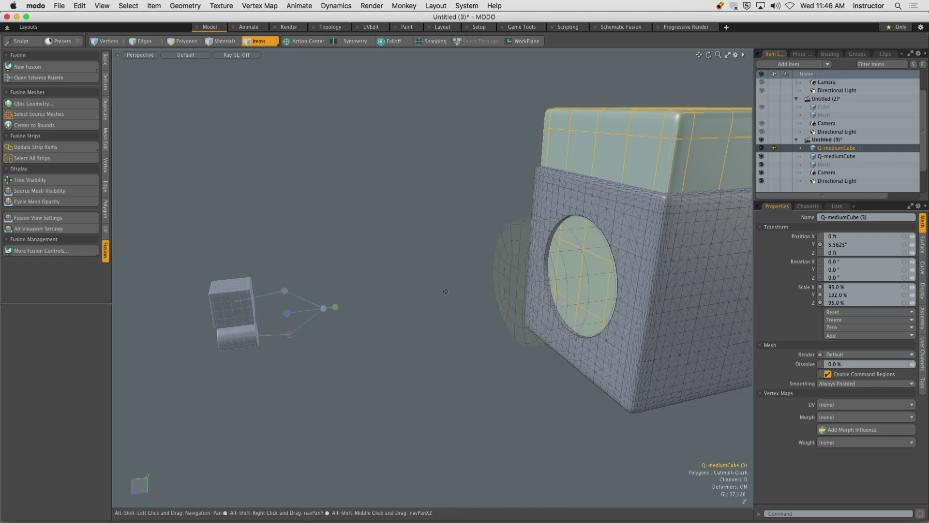
pyautogui.keyDown('alt'); pyautogui.moveTo(445, 290); pyautogui.dragTo(465, 296); pyautogui.keyUp('alt')
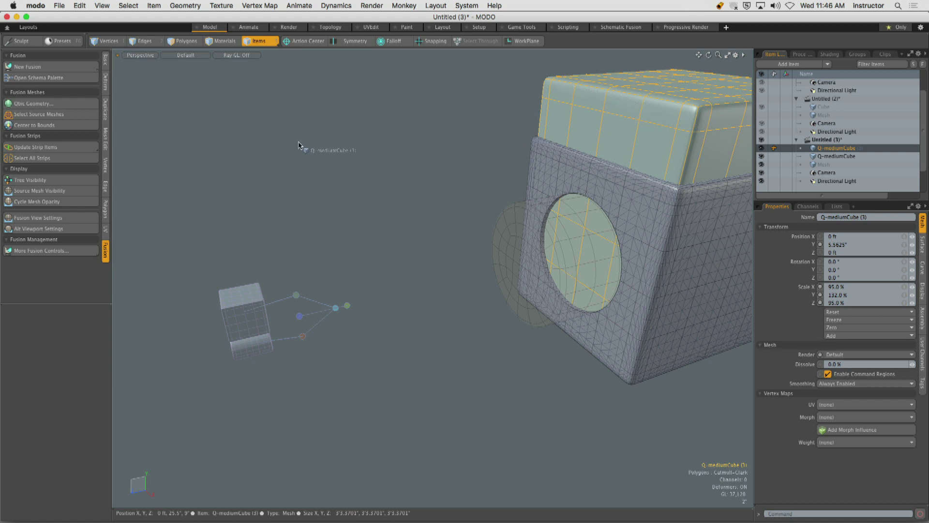
pyautogui.click(302, 351)
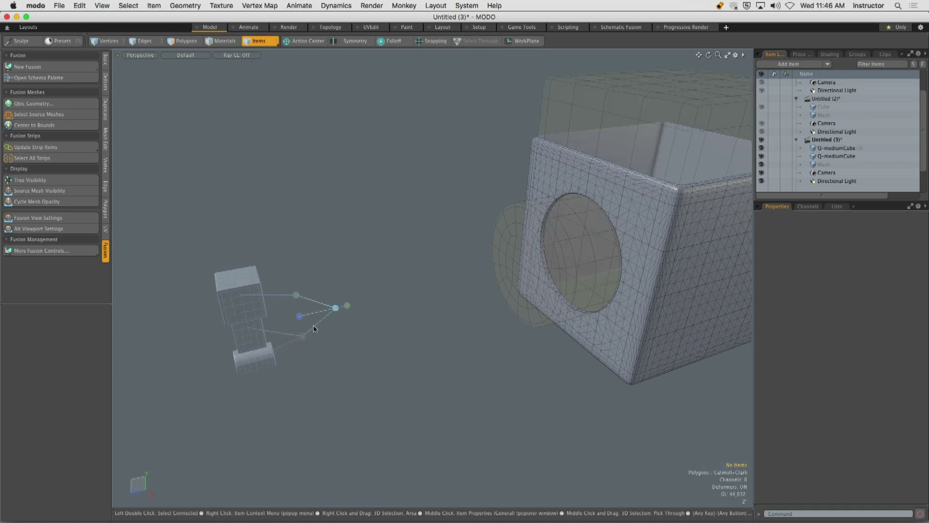
pyautogui.keyDown('alt'); pyautogui.keyDown('shift'); pyautogui.moveTo(522, 181); pyautogui.dragTo(447, 224); pyautogui.keyUp('shift'); pyautogui.keyUp('alt')
pyautogui.press('super+z')
pyautogui.keyDown('alt'); pyautogui.moveTo(314, 267); pyautogui.dragTo(335, 281); pyautogui.keyUp('alt')
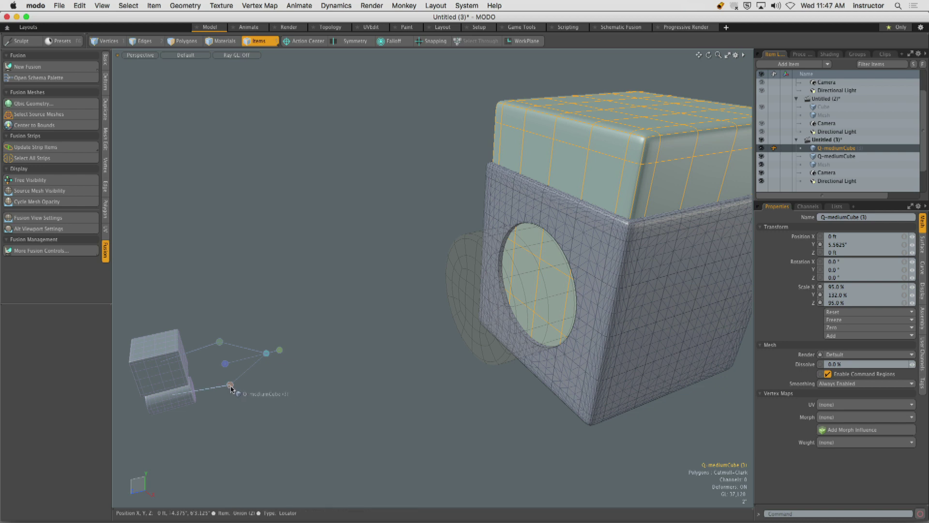
pyautogui.click(340, 312)
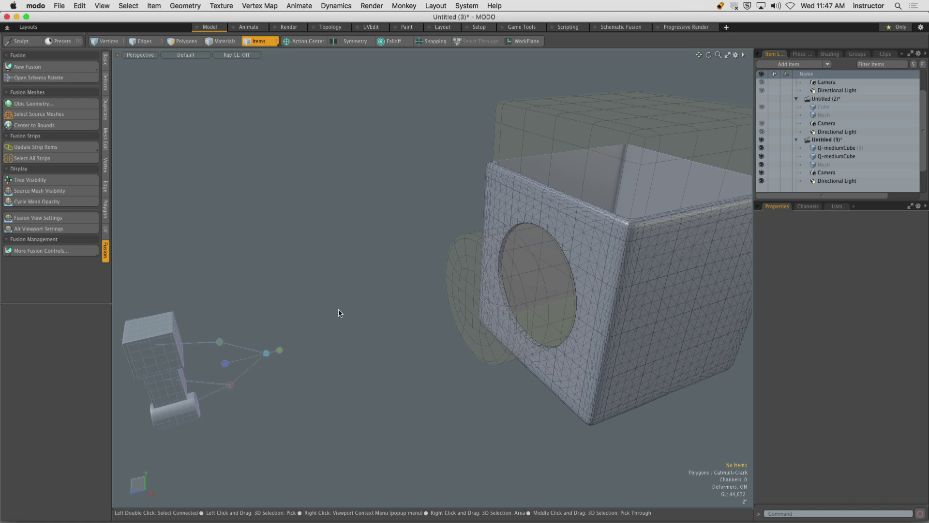
pyautogui.keyDown('alt'); pyautogui.moveTo(338, 313); pyautogui.dragTo(303, 348); pyautogui.keyUp('alt')
pyautogui.press('super+z')
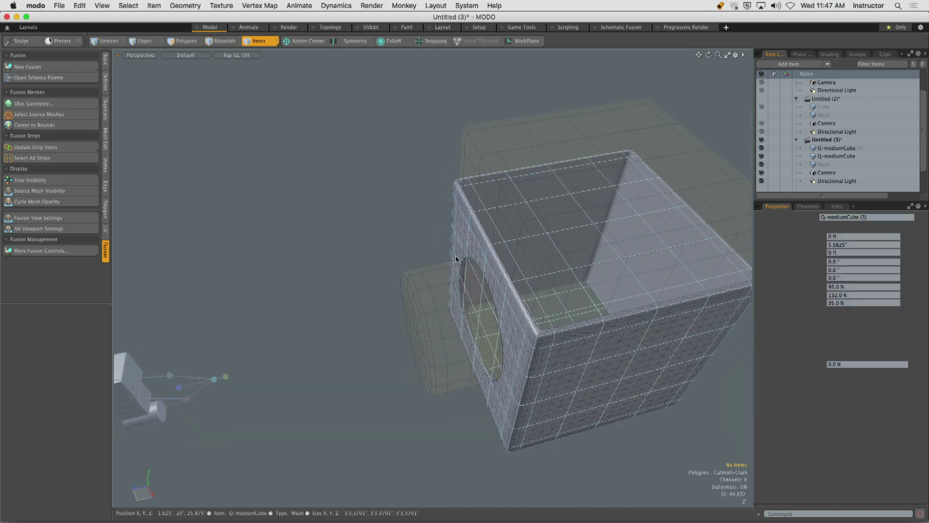
# - Hide the inner cube, examine the cylindrical cut inside the outer cube, and show the inner cube again
pyautogui.click(657, 151)
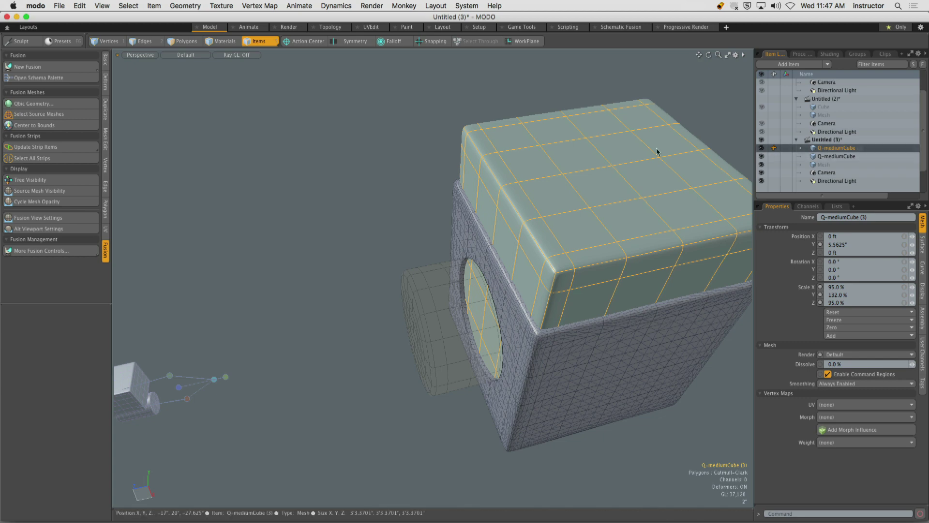
pyautogui.press('h')
pyautogui.keyDown('alt'); pyautogui.moveTo(657, 151); pyautogui.dragTo(632, 137); pyautogui.keyUp('alt')
pyautogui.keyDown('alt'); pyautogui.keyDown('shift'); pyautogui.moveTo(463, 301); pyautogui.dragTo(551, 261); pyautogui.keyUp('shift'); pyautogui.keyUp('alt')
pyautogui.keyDown('alt'); pyautogui.moveTo(552, 261); pyautogui.dragTo(494, 264); pyautogui.keyUp('alt')
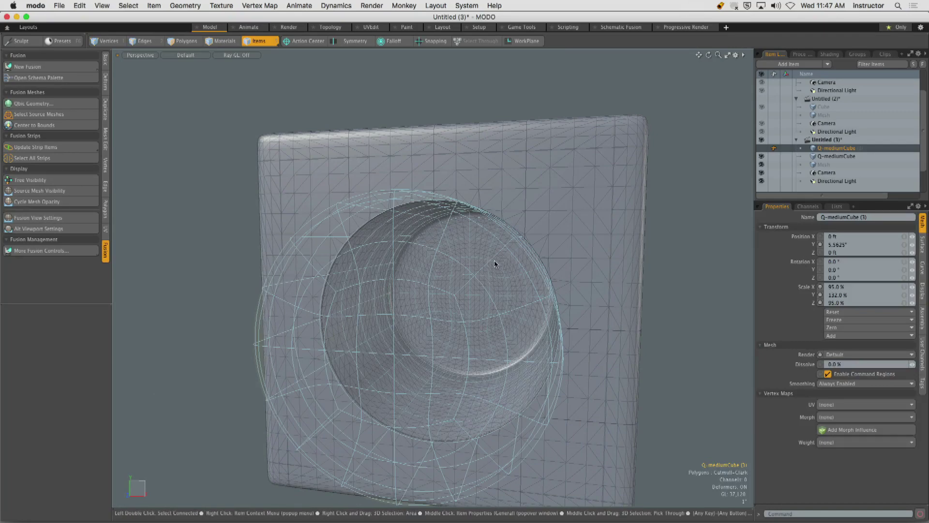
pyautogui.keyDown('alt'); pyautogui.moveTo(306, 307); pyautogui.dragTo(428, 270); pyautogui.keyUp('alt')
pyautogui.click(761, 148)
# - Subtract the inner cube from the outer cube by linking it to the fusion tree's red node
pyautogui.keyDown('alt'); pyautogui.moveTo(575, 272); pyautogui.dragTo(551, 247); pyautogui.keyUp('alt')
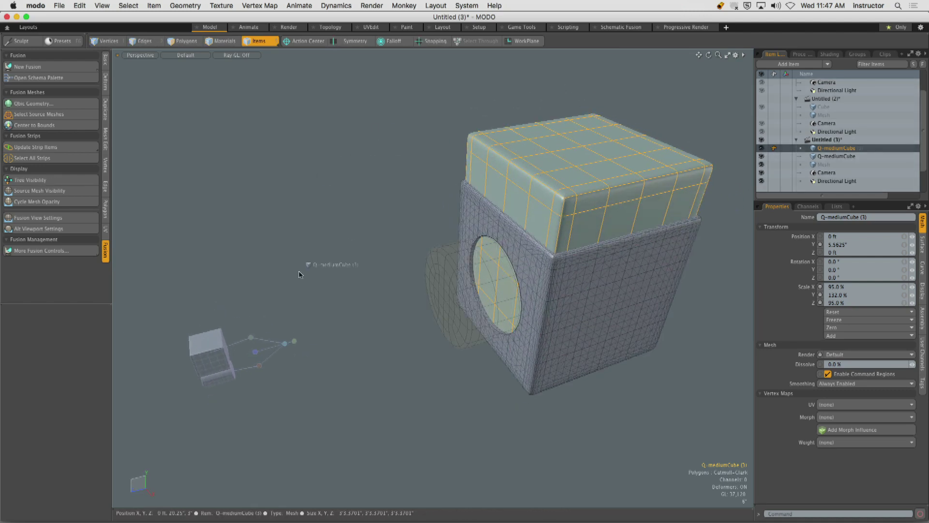
pyautogui.click(234, 413)
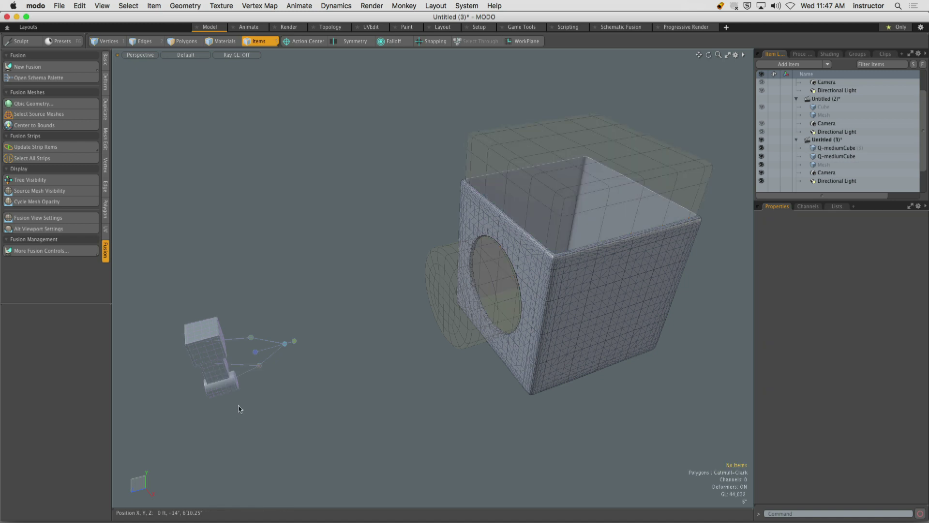
pyautogui.keyDown('alt'); pyautogui.moveTo(238, 407); pyautogui.dragTo(376, 251); pyautogui.keyUp('alt')
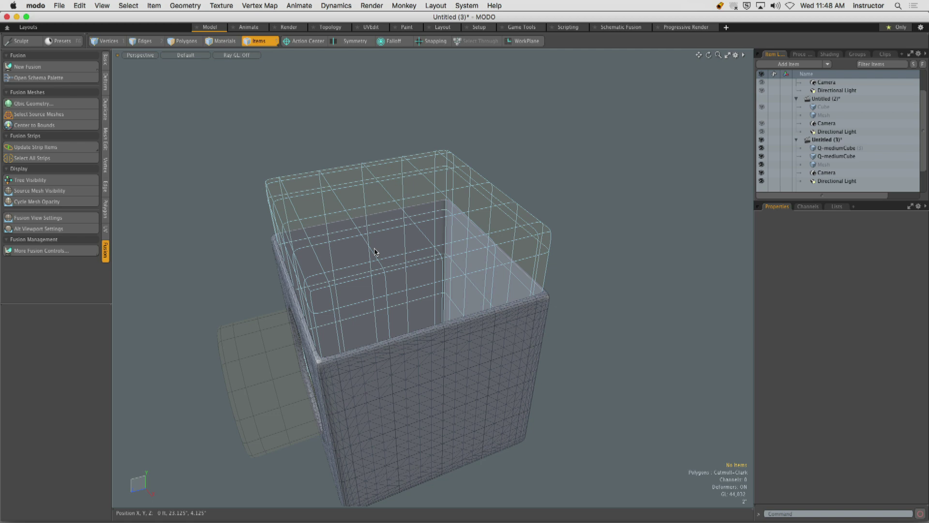
# - Move the subtracting cylinder up to a Y position of 14.5 inches so it cuts through the box's rim
pyautogui.keyDown('alt'); pyautogui.moveTo(375, 251); pyautogui.dragTo(343, 303); pyautogui.keyUp('alt')
pyautogui.click(363, 284)
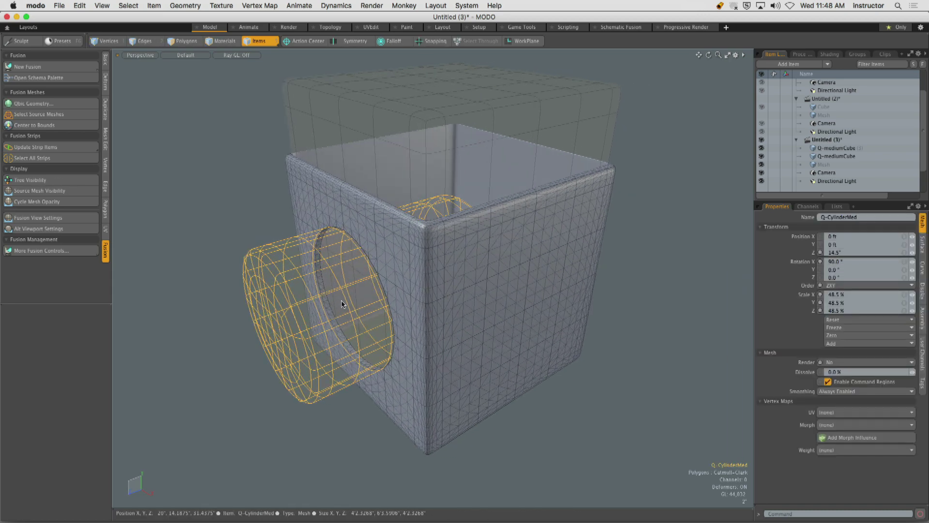
pyautogui.press('y')
pyautogui.moveTo(332, 230); pyautogui.dragTo(327, 136)
pyautogui.keyDown('alt'); pyautogui.moveTo(203, 121); pyautogui.dragTo(346, 186); pyautogui.keyUp('alt')
pyautogui.press('space')
pyautogui.click(223, 131)
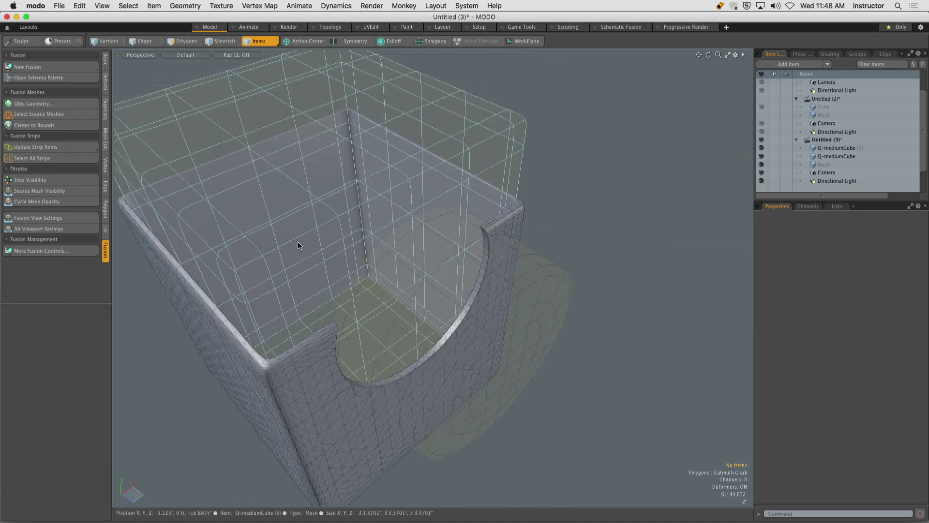
# - Rotate the subtracting cylinder about the vertical axis so it cuts across a corner of the box
pyautogui.keyDown('alt'); pyautogui.moveTo(298, 245); pyautogui.dragTo(432, 285); pyautogui.keyUp('alt')
pyautogui.click(473, 271)
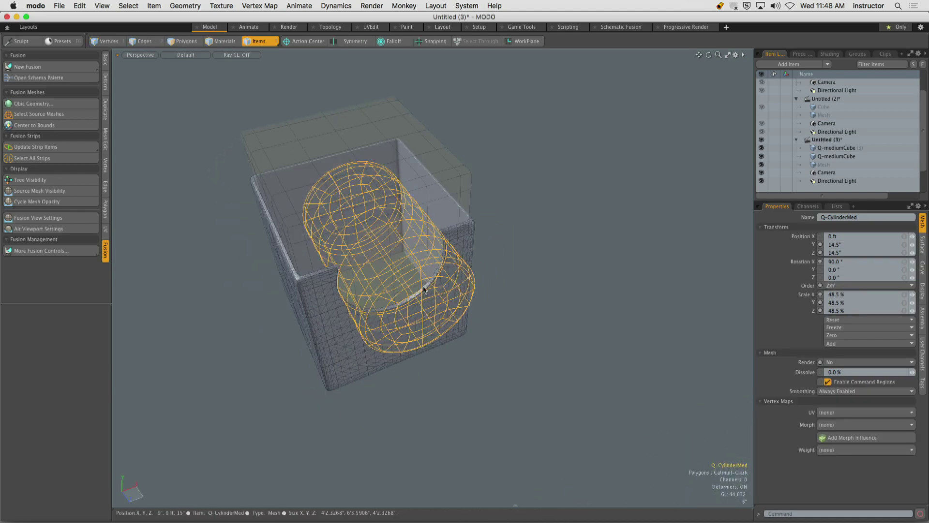
pyautogui.press('y')
pyautogui.moveTo(375, 289); pyautogui.dragTo(388, 248)
pyautogui.press('space')
pyautogui.click(537, 260)
pyautogui.keyDown('alt'); pyautogui.moveTo(538, 259); pyautogui.dragTo(466, 231); pyautogui.keyUp('alt')
pyautogui.scroll(5, 372, 247)
pyautogui.keyDown('alt'); pyautogui.moveTo(375, 246); pyautogui.dragTo(541, 223); pyautogui.keyUp('alt')
pyautogui.scroll(-5, 492, 235)
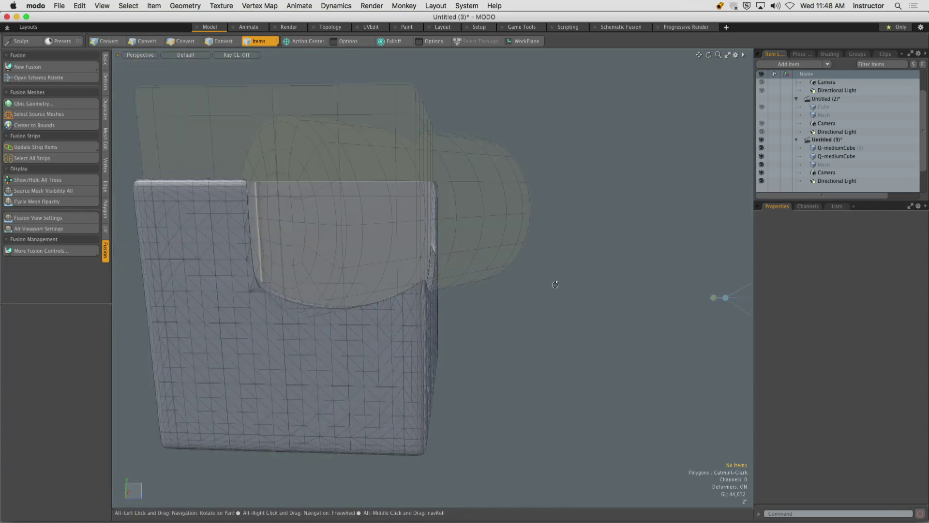
pyautogui.keyDown('alt'); pyautogui.moveTo(553, 284); pyautogui.dragTo(425, 289); pyautogui.keyUp('alt')
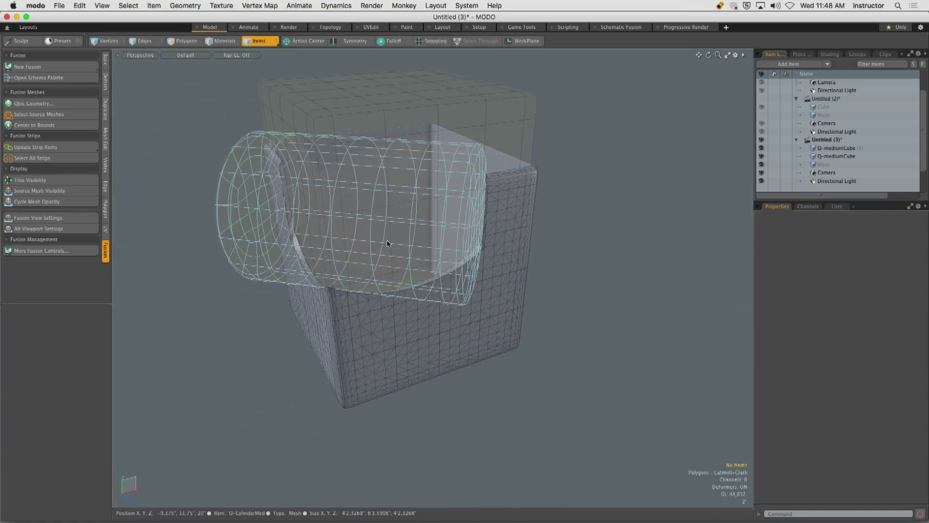
# - Raise the subtracting inner cube to a Y position of 7.8125 inches
pyautogui.keyDown('alt'); pyautogui.moveTo(384, 239); pyautogui.dragTo(467, 130); pyautogui.keyUp('alt')
pyautogui.click(467, 129)
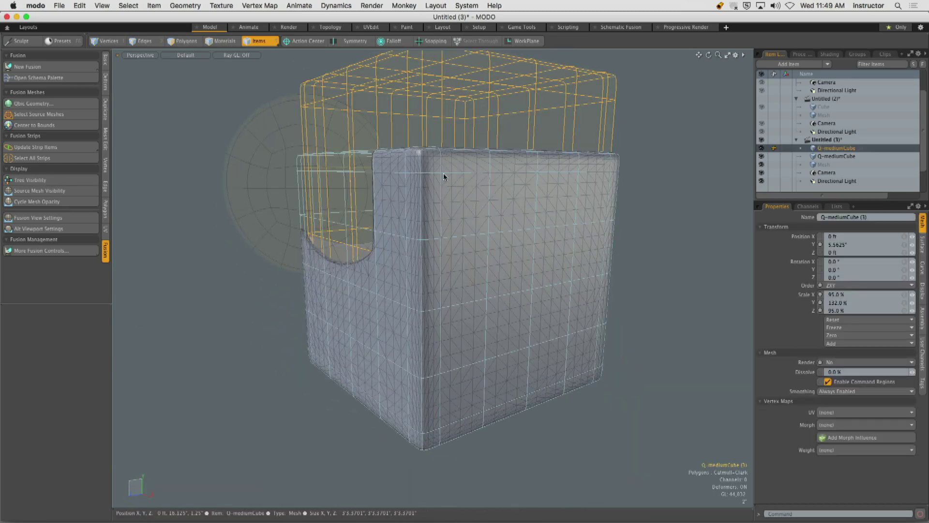
pyautogui.press('y')
pyautogui.moveTo(450, 212)
pyautogui.mouseDown()
pyautogui.moveTo(461, 183)
pyautogui.moveTo(444, 245)
pyautogui.moveTo(443, 228)
pyautogui.mouseUp()
pyautogui.keyDown('alt'); pyautogui.moveTo(535, 218); pyautogui.dragTo(625, 239); pyautogui.keyUp('alt')
pyautogui.press('space')
pyautogui.click(570, 303)
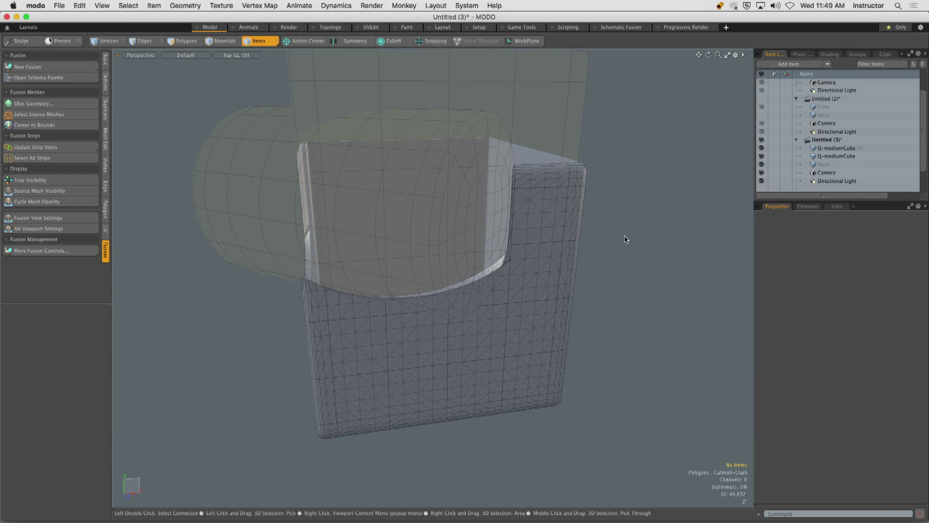
# - Undo the last transforms of the inner cube and the cylinder, and clear the selection
pyautogui.click(475, 311)
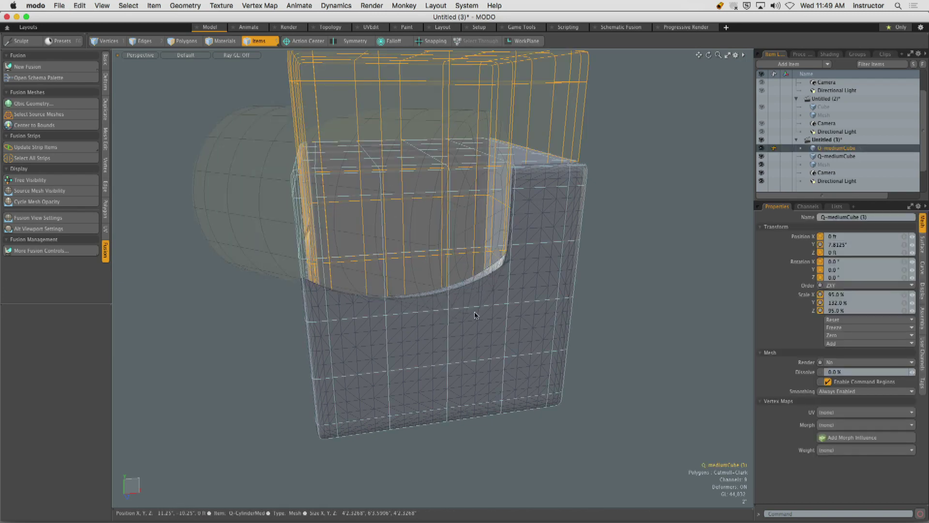
pyautogui.click(478, 313)
pyautogui.press('super+z')
pyautogui.press('super+z')
pyautogui.press('super+z')
pyautogui.press('super+z')
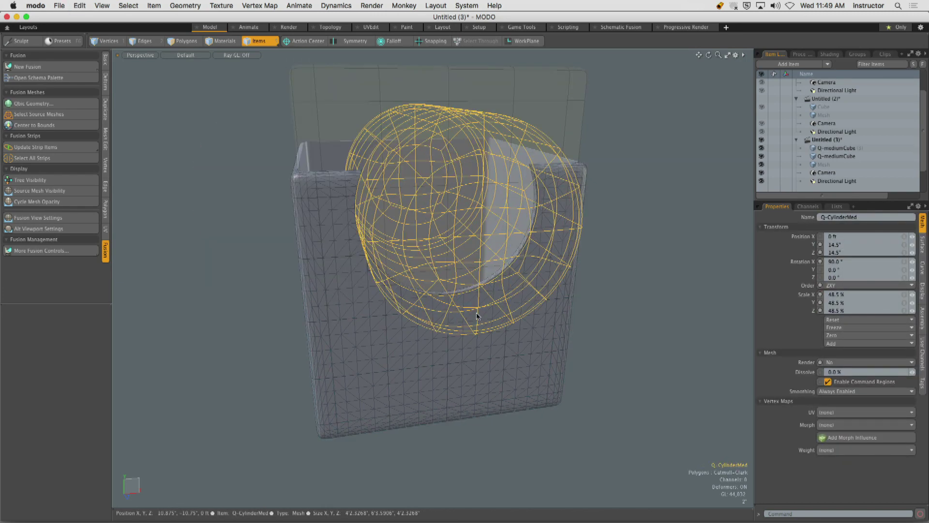
pyautogui.click(476, 316)
pyautogui.click(637, 224)
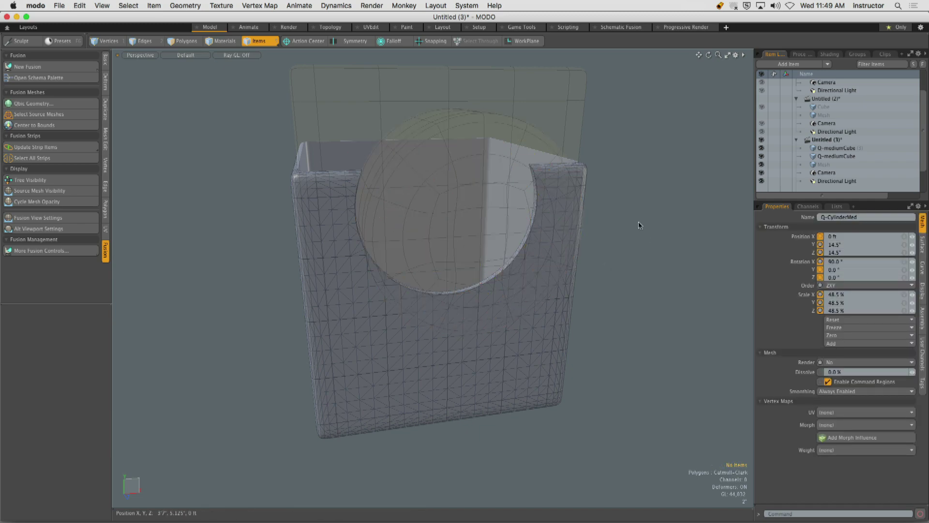
# - Add the Q-Ctube mesh from the Fusion Qbic presets to the scene
pyautogui.keyDown('alt'); pyautogui.moveTo(637, 224); pyautogui.dragTo(496, 258); pyautogui.keyUp('alt')
pyautogui.keyDown('alt'); pyautogui.moveTo(548, 289); pyautogui.dragTo(489, 269); pyautogui.keyUp('alt')
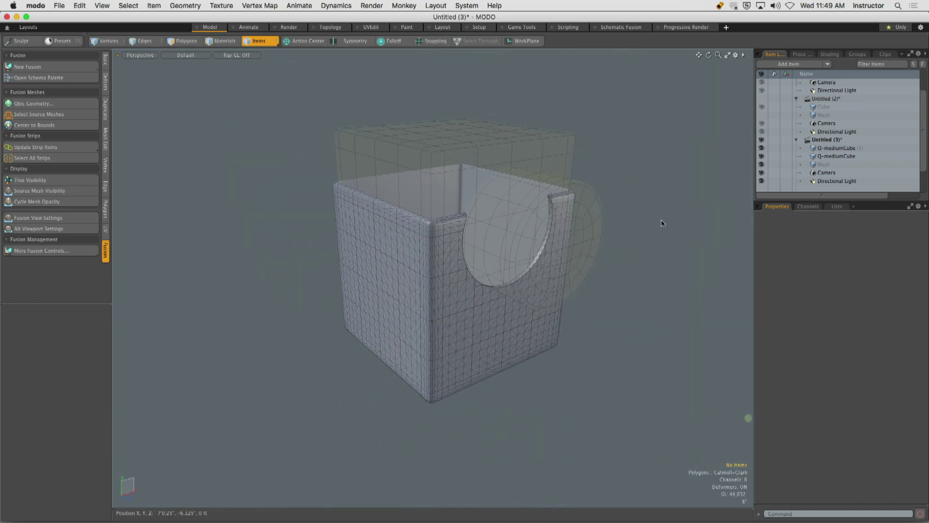
pyautogui.click(29, 103)
pyautogui.moveTo(305, 54); pyautogui.dragTo(305, 71)
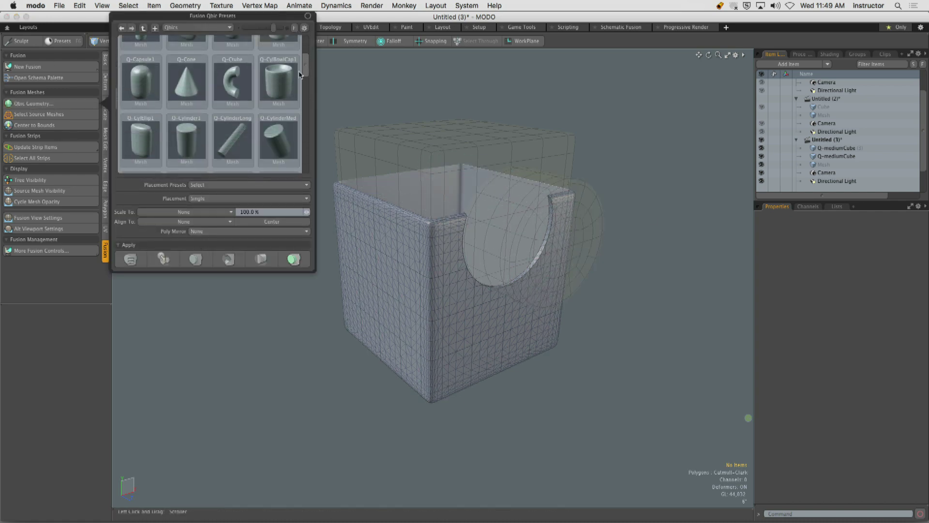
pyautogui.doubleClick(232, 85)
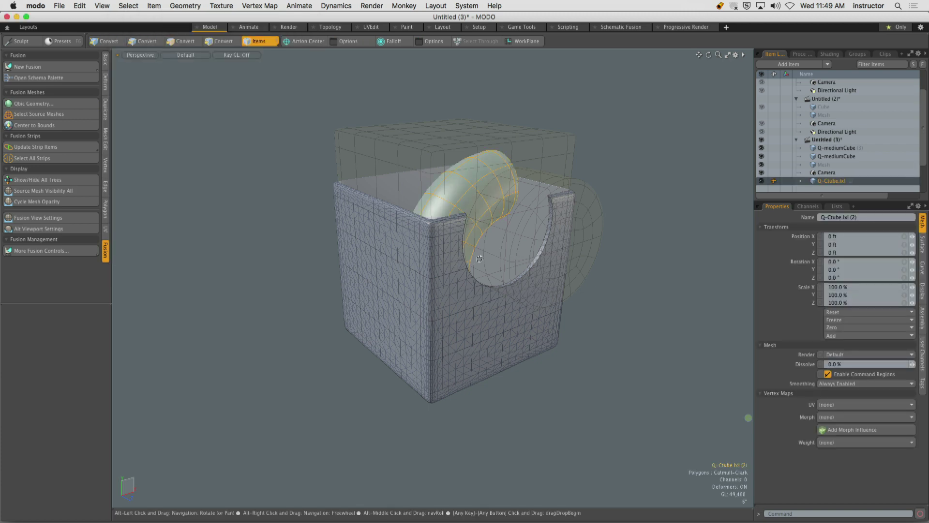
# - Scale the C-shaped tube to 69% and move it to X -28.75 inches as a handle on the box's side
pyautogui.keyDown('alt'); pyautogui.moveTo(460, 251); pyautogui.dragTo(375, 287); pyautogui.keyUp('alt')
pyautogui.press('w')
pyautogui.press('r')
pyautogui.press('w')
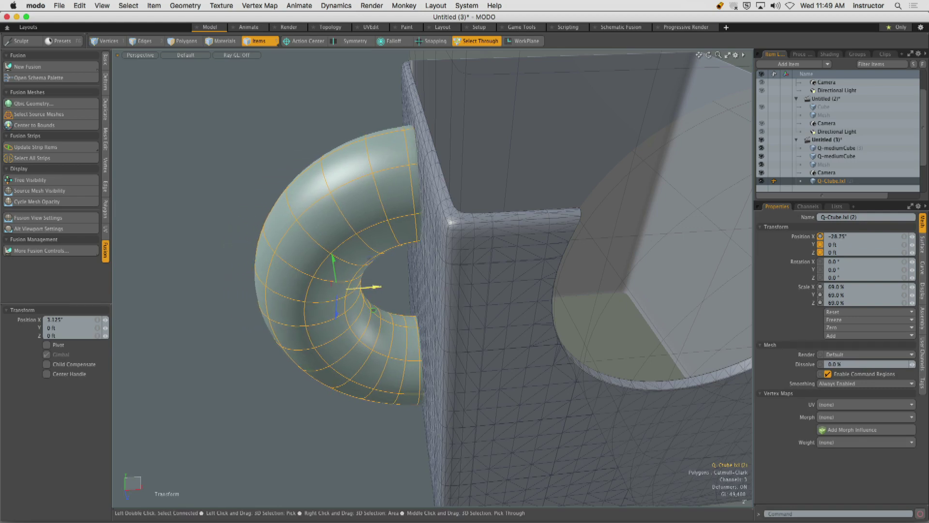
pyautogui.press('q')
pyautogui.click(216, 222)
pyautogui.keyDown('alt'); pyautogui.moveTo(215, 222); pyautogui.dragTo(286, 242); pyautogui.keyUp('alt')
pyautogui.keyDown('alt'); pyautogui.keyDown('shift'); pyautogui.moveTo(286, 241); pyautogui.dragTo(250, 273); pyautogui.keyUp('shift'); pyautogui.keyUp('alt')
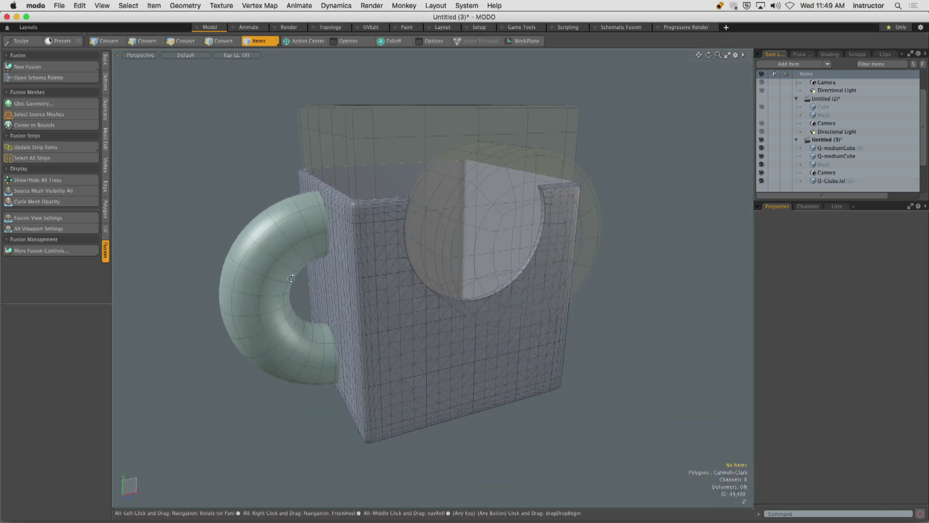
# - Try merging the C-shaped tube into the box by linking it to the fusion tree's green node
pyautogui.click(269, 249)
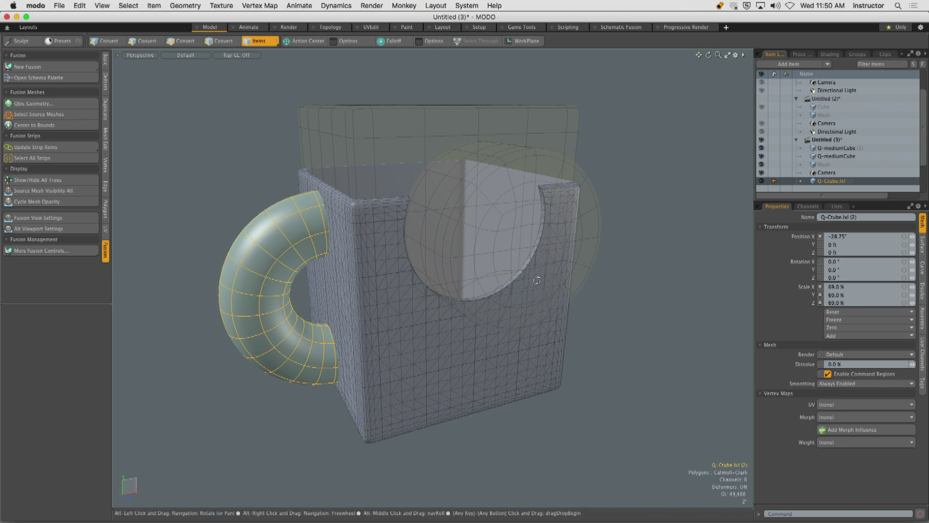
pyautogui.keyDown('alt'); pyautogui.moveTo(241, 269); pyautogui.dragTo(494, 289); pyautogui.keyUp('alt')
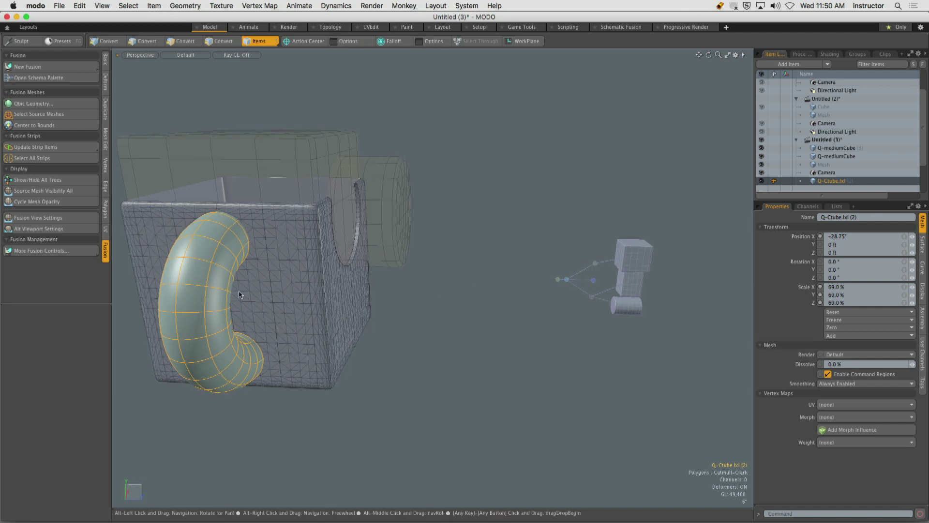
pyautogui.keyDown('alt'); pyautogui.keyDown('shift'); pyautogui.moveTo(217, 286); pyautogui.dragTo(117, 285); pyautogui.keyUp('shift'); pyautogui.keyUp('alt')
pyautogui.keyDown('ctrl'); pyautogui.keyDown('alt'); pyautogui.moveTo(116, 285); pyautogui.dragTo(416, 186); pyautogui.keyUp('alt'); pyautogui.keyUp('ctrl')
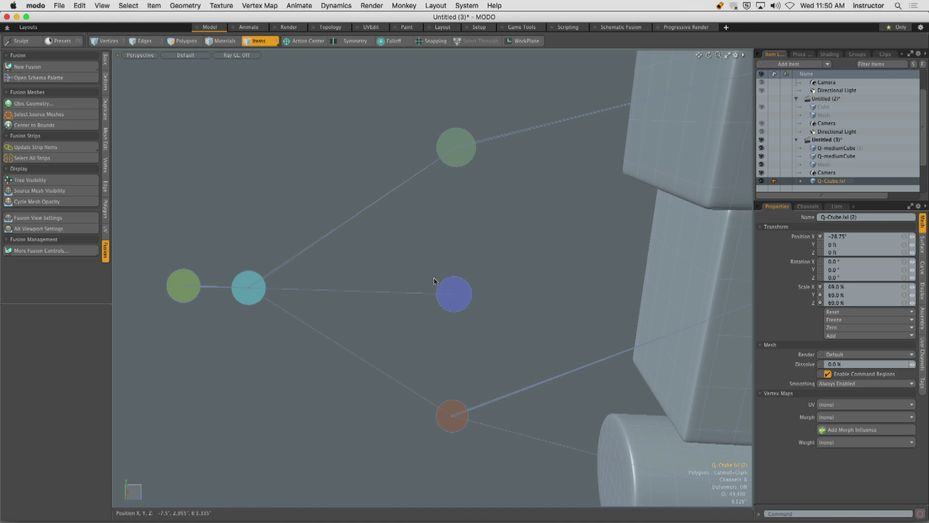
pyautogui.keyDown('ctrl'); pyautogui.keyDown('alt'); pyautogui.moveTo(493, 234); pyautogui.dragTo(368, 264); pyautogui.keyUp('alt'); pyautogui.keyUp('ctrl')
pyautogui.keyDown('alt'); pyautogui.keyDown('shift'); pyautogui.moveTo(368, 264); pyautogui.dragTo(393, 285); pyautogui.keyUp('shift'); pyautogui.keyUp('alt')
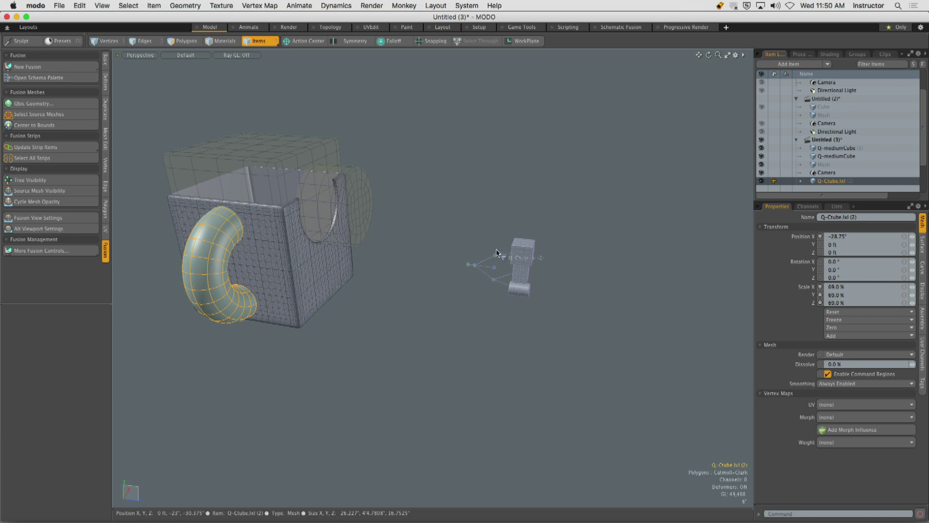
pyautogui.click(384, 402)
pyautogui.keyDown('ctrl'); pyautogui.keyDown('alt'); pyautogui.moveTo(384, 402); pyautogui.dragTo(277, 215); pyautogui.keyUp('alt'); pyautogui.keyUp('ctrl')
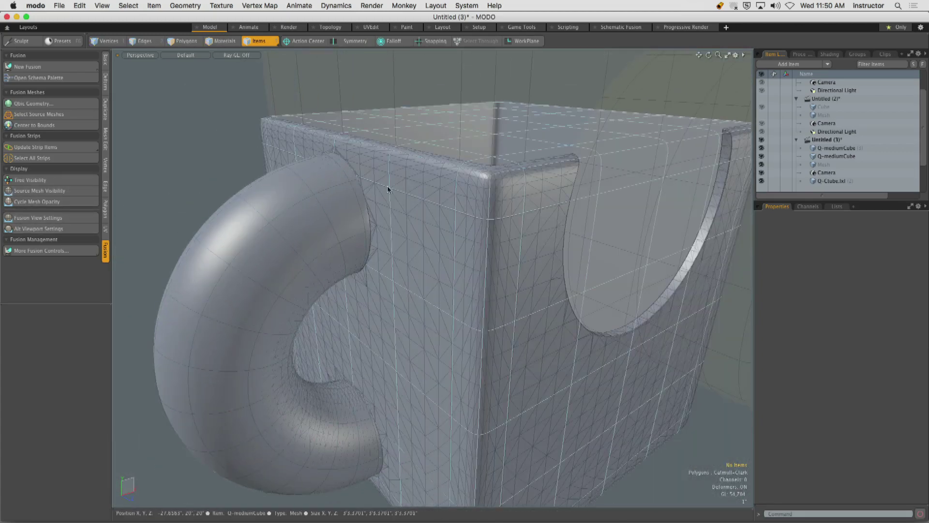
pyautogui.keyDown('alt'); pyautogui.moveTo(388, 186); pyautogui.dragTo(278, 355); pyautogui.keyUp('alt')
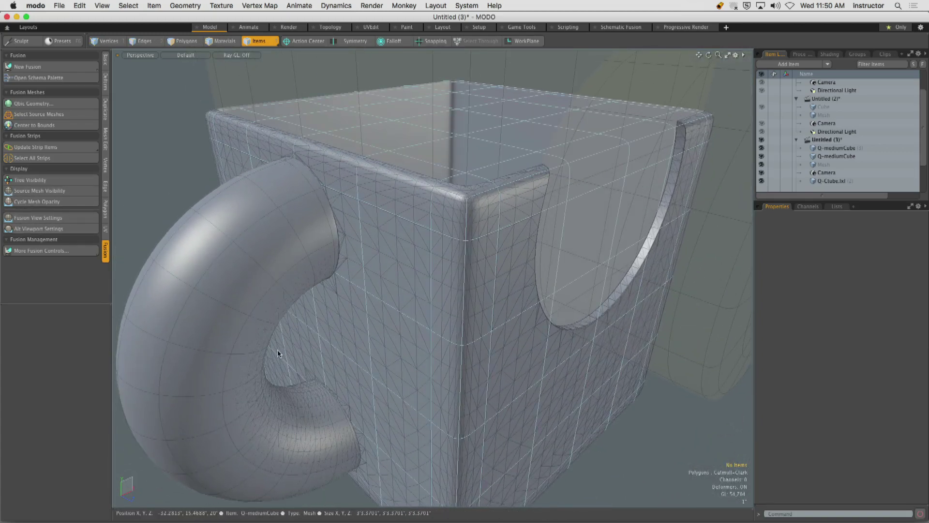
pyautogui.keyDown('ctrl'); pyautogui.keyDown('alt'); pyautogui.moveTo(552, 269); pyautogui.dragTo(475, 274); pyautogui.keyUp('alt'); pyautogui.keyUp('ctrl')
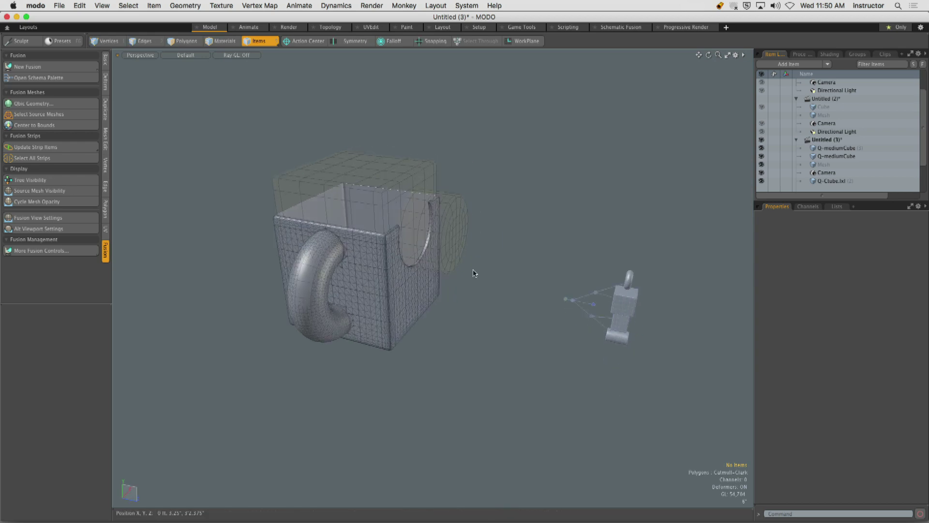
# - Undo the tube's link to the fusion tree and its selection
pyautogui.press('super+z')
pyautogui.keyDown('alt'); pyautogui.moveTo(551, 302); pyautogui.dragTo(397, 194); pyautogui.keyUp('alt')
pyautogui.press('super+z')
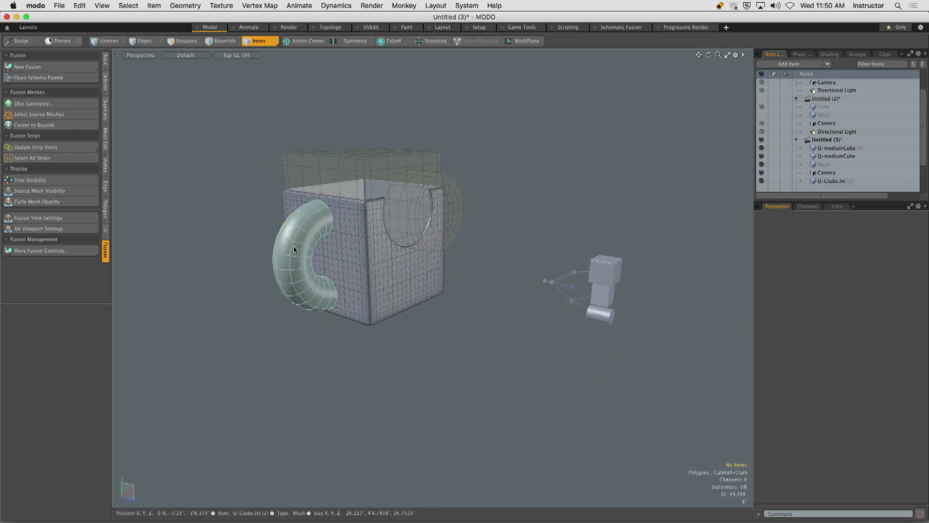
# - Union the C-shaped tube with the box by linking it to the fusion tree's Union node, and hide the source meshes
pyautogui.click(312, 222)
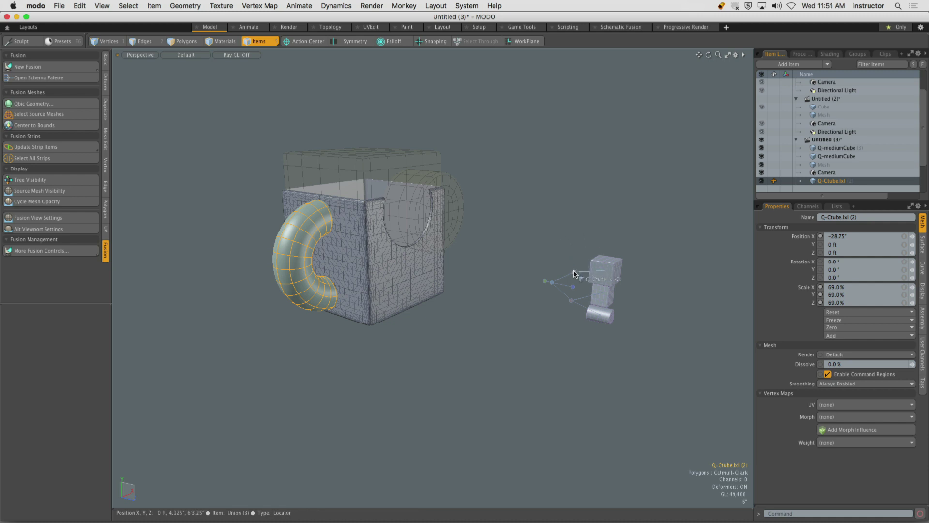
pyautogui.click(524, 353)
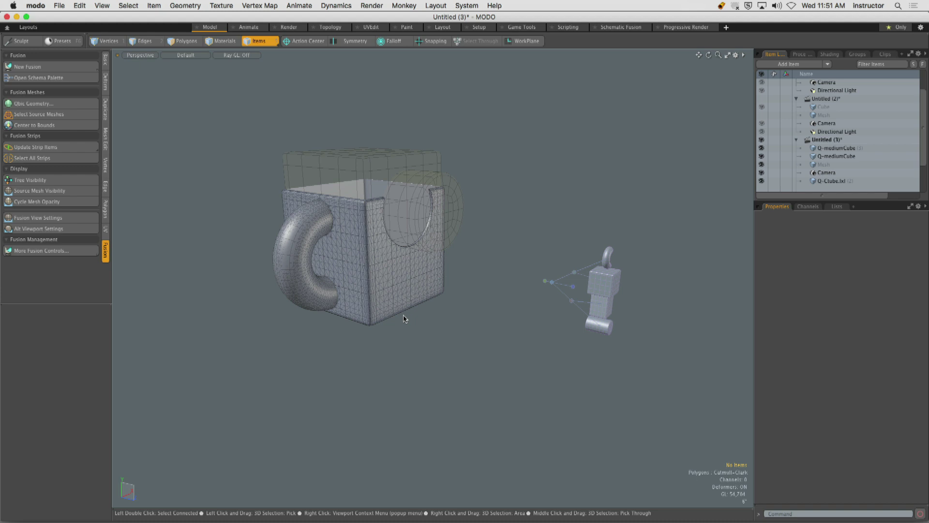
pyautogui.keyDown('alt'); pyautogui.keyDown('shift'); pyautogui.moveTo(407, 208); pyautogui.dragTo(450, 220); pyautogui.keyUp('shift'); pyautogui.keyUp('alt')
pyautogui.keyDown('ctrl'); pyautogui.keyDown('alt'); pyautogui.moveTo(450, 220); pyautogui.dragTo(484, 219); pyautogui.keyUp('alt'); pyautogui.keyUp('ctrl')
pyautogui.keyDown('alt'); pyautogui.keyDown('shift'); pyautogui.moveTo(484, 218); pyautogui.dragTo(339, 244); pyautogui.keyUp('shift'); pyautogui.keyUp('alt')
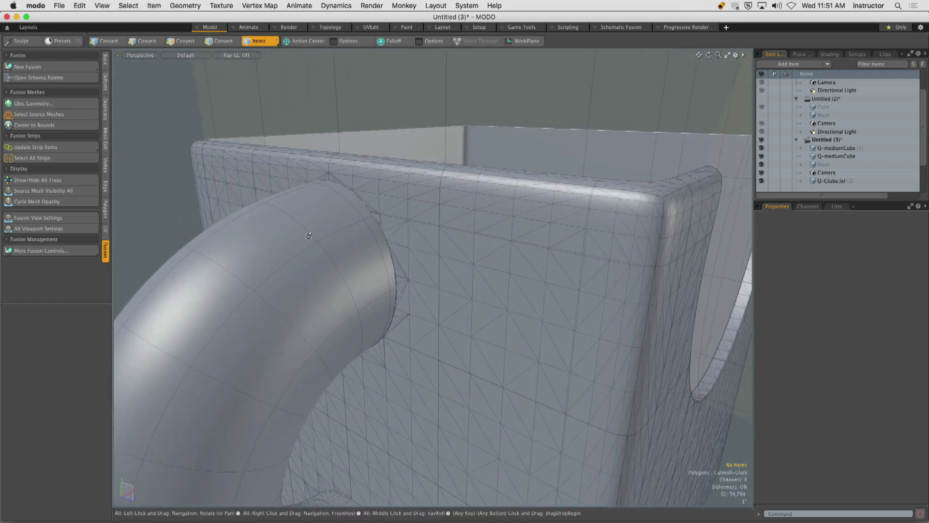
pyautogui.click(39, 190)
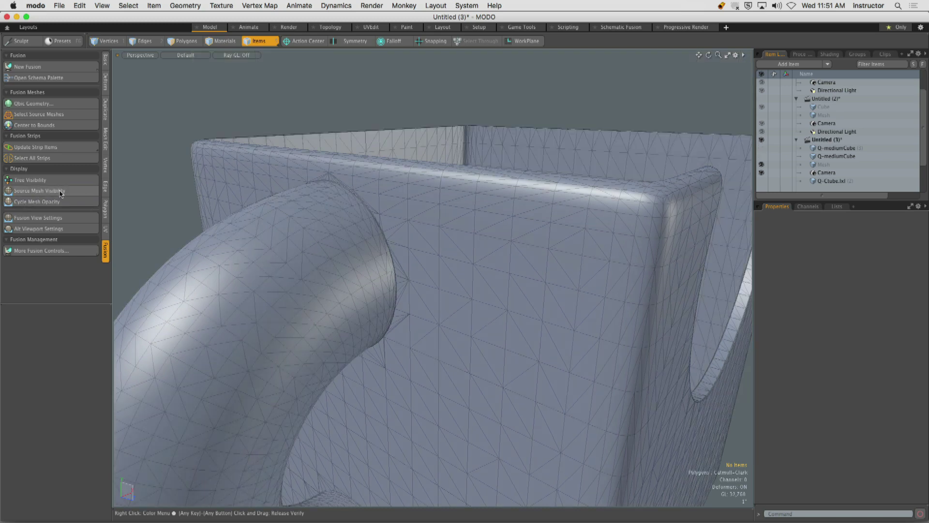
# - Update the fusion's strip items so the joints between the tube and the box have selectable strips
pyautogui.keyDown('ctrl'); pyautogui.keyDown('alt'); pyautogui.moveTo(384, 226); pyautogui.dragTo(335, 215); pyautogui.keyUp('alt'); pyautogui.keyUp('ctrl')
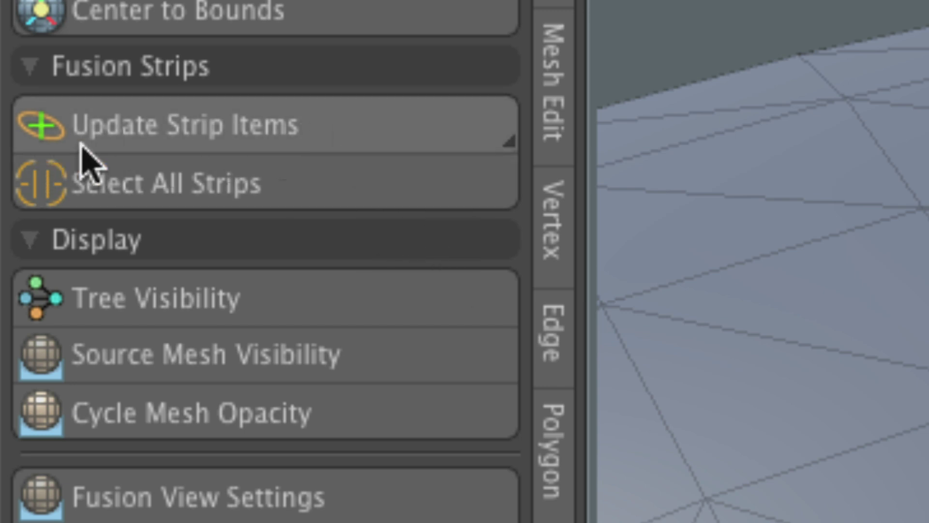
pyautogui.click(166, 137)
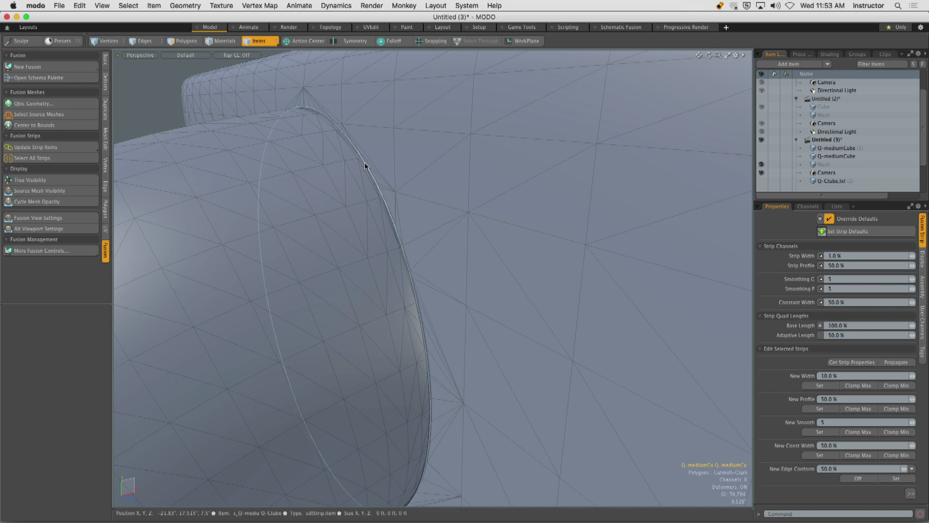
pyautogui.click(366, 170)
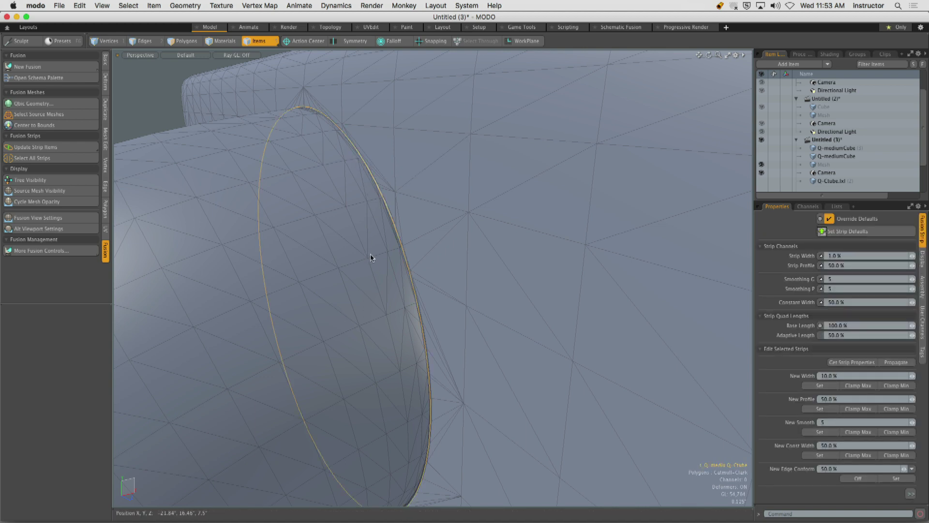
pyautogui.click(425, 179)
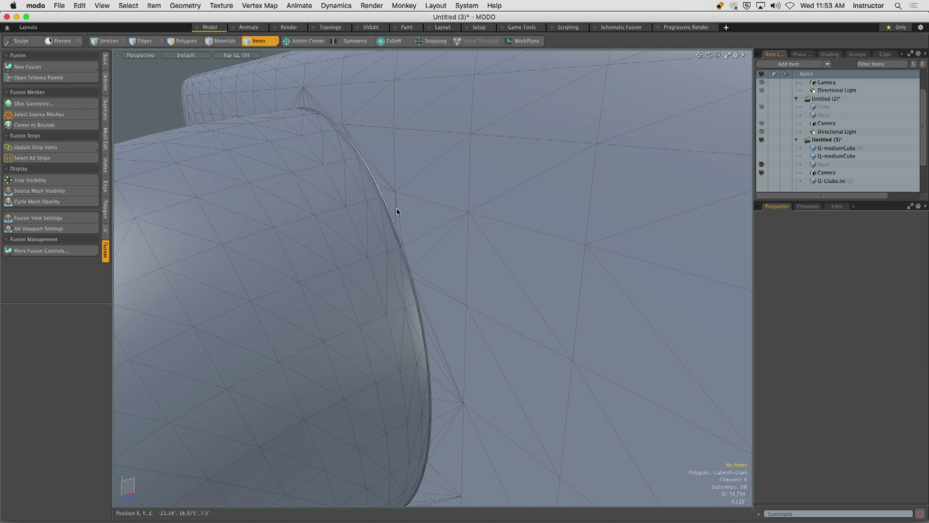
# - Select the strip at the tube's upper joint and set its Strip Width to 20% with Unified Hauling
pyautogui.click(391, 217)
pyautogui.press('z')
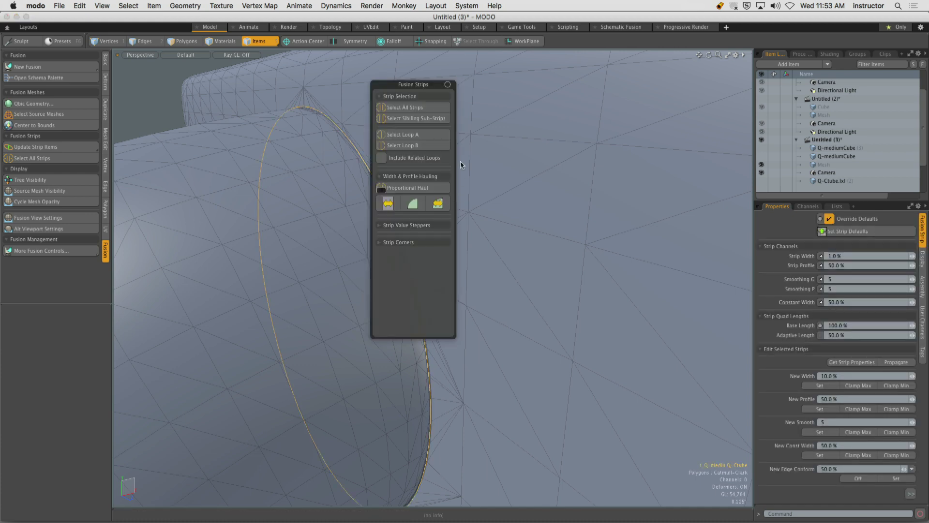
pyautogui.moveTo(413, 81); pyautogui.dragTo(124, 102)
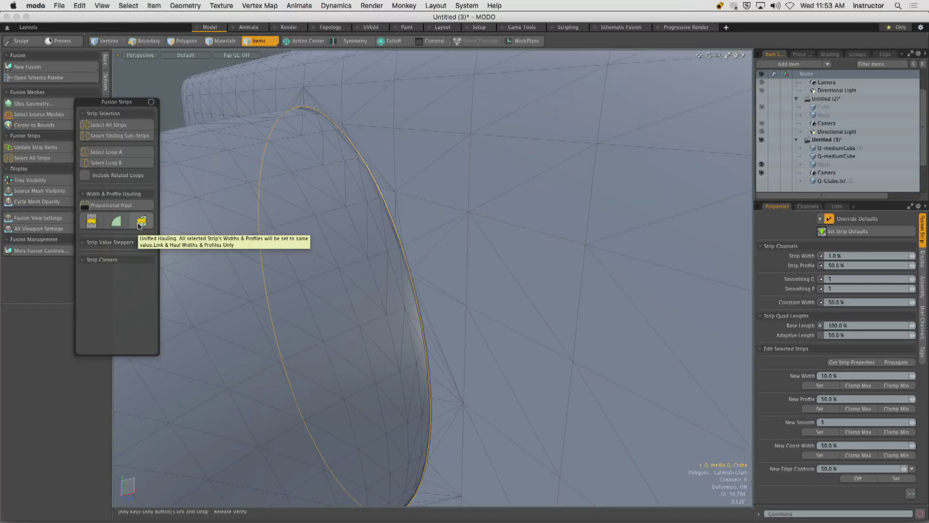
pyautogui.click(142, 223)
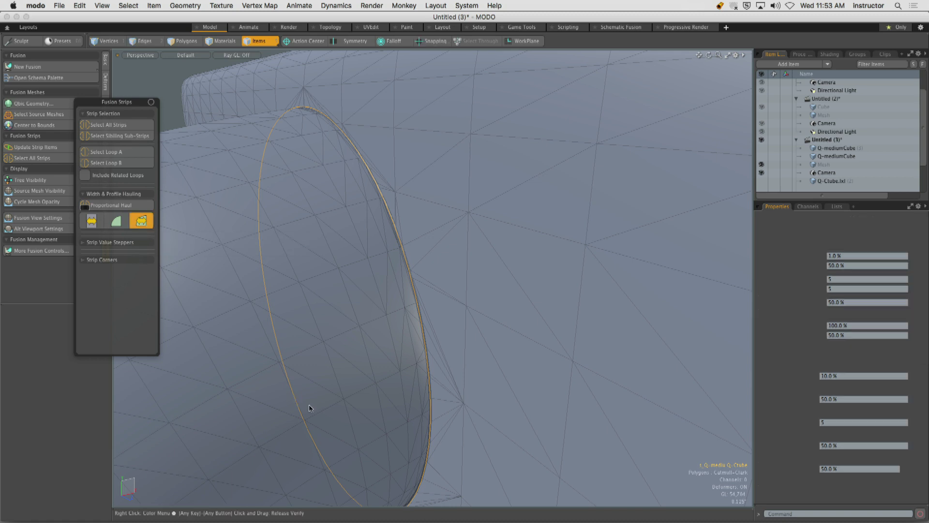
pyautogui.keyDown('alt'); pyautogui.scroll(5, 463, 504); pyautogui.keyUp('alt')
pyautogui.keyDown('alt'); pyautogui.scroll(1, 463, 507); pyautogui.keyUp('alt')
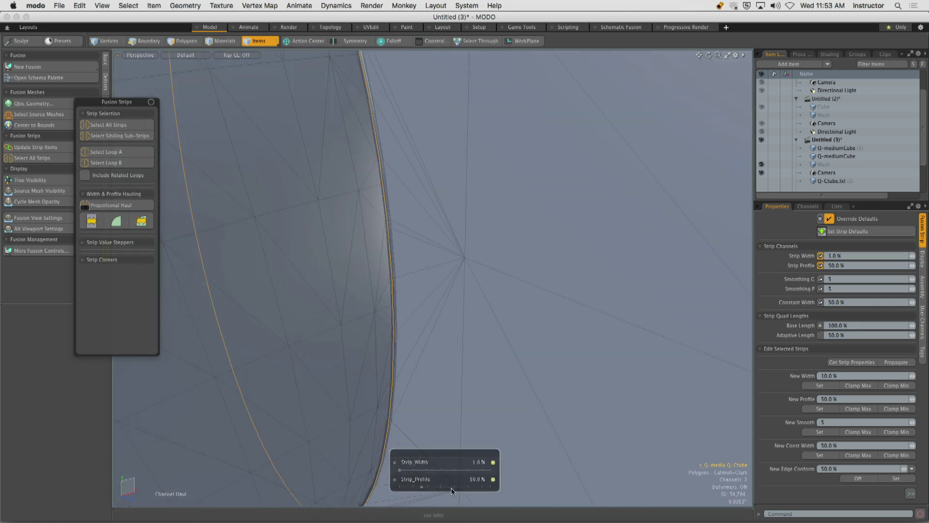
pyautogui.click(458, 318)
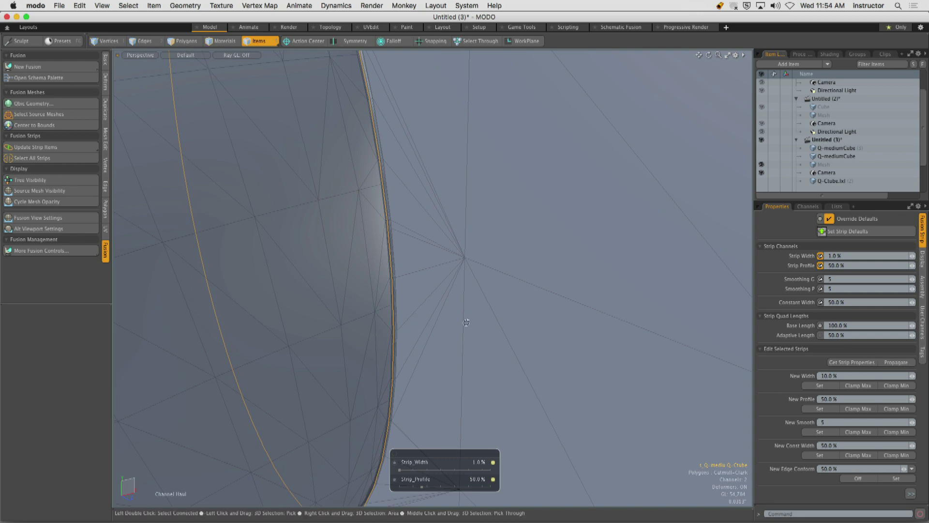
pyautogui.moveTo(466, 321)
pyautogui.keyDown('alt'); pyautogui.mouseDown()
pyautogui.moveTo(415, 272)
pyautogui.moveTo(402, 309)
pyautogui.moveTo(379, 310)
pyautogui.moveTo(458, 335)
pyautogui.mouseUp(); pyautogui.keyUp('alt')
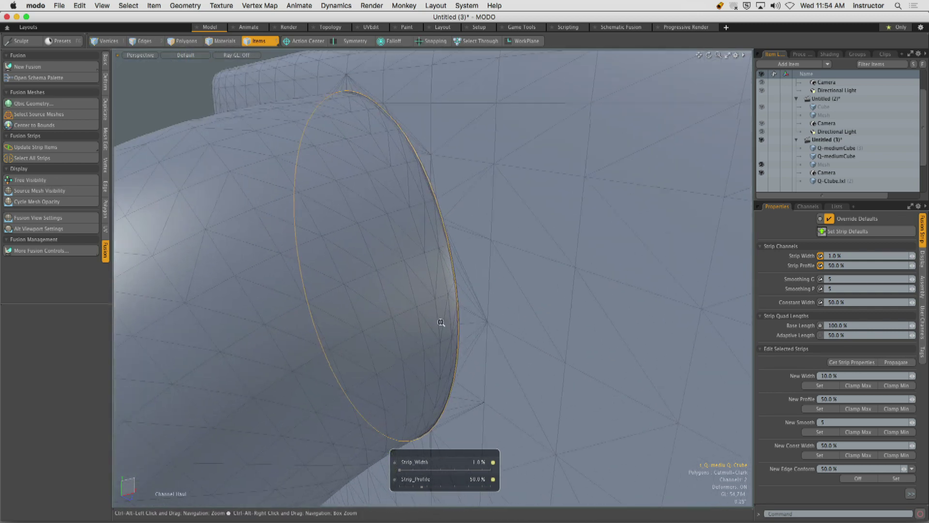
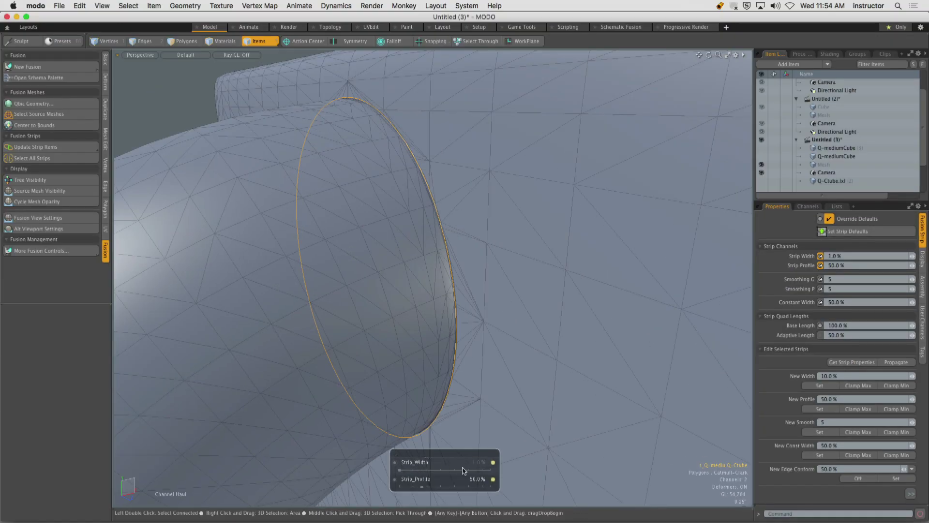
pyautogui.doubleClick(477, 463)
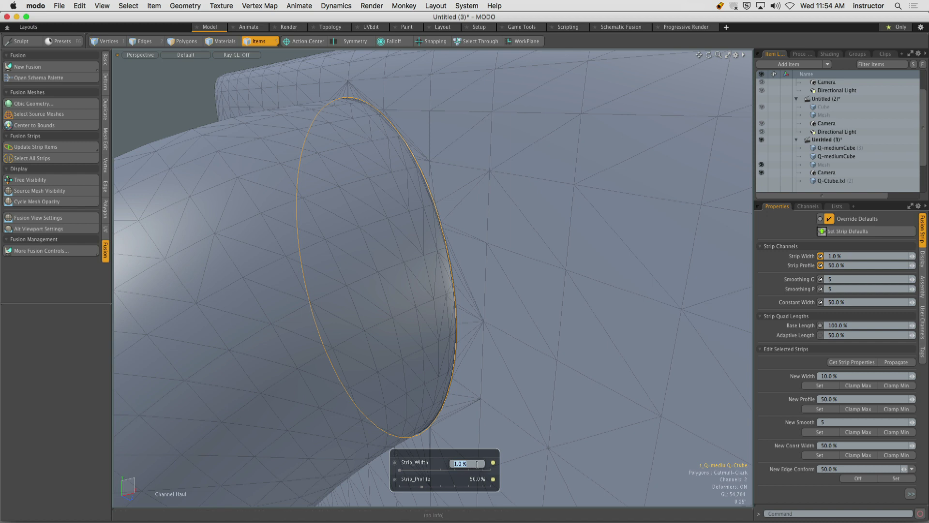
pyautogui.click(440, 464)
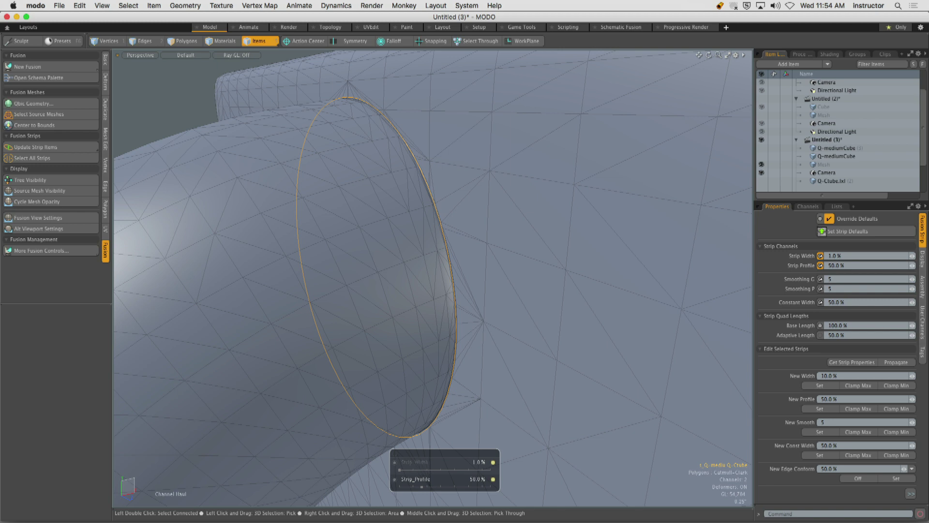
pyautogui.moveTo(400, 470); pyautogui.dragTo(406, 373)
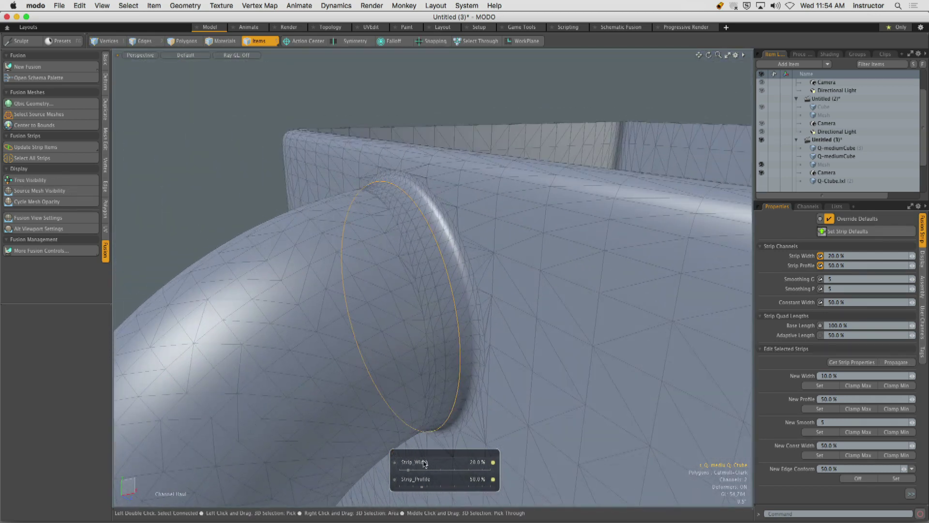
# - Lower the upper joint strip's Strip Profile to 0.1%, raise it again for a rounded blend, and deselect the strip
pyautogui.moveTo(420, 487); pyautogui.dragTo(400, 487)
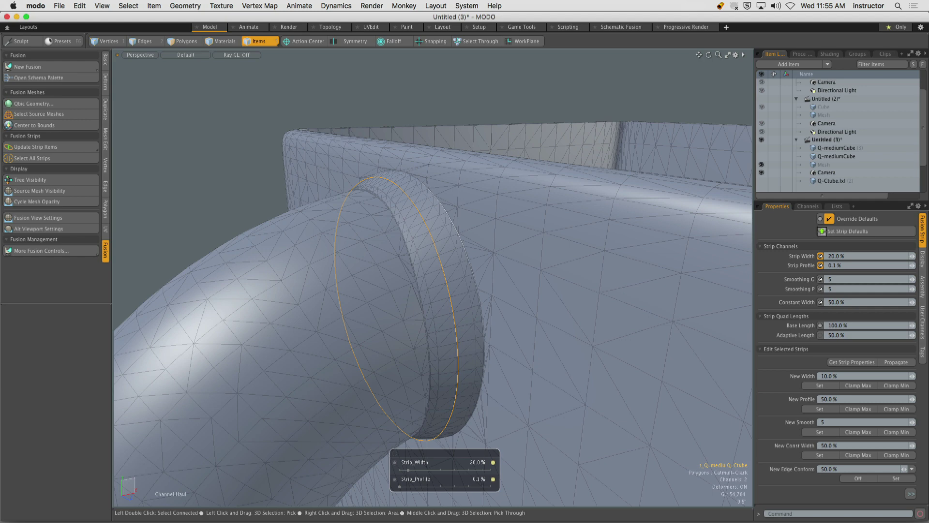
pyautogui.moveTo(400, 487); pyautogui.dragTo(435, 487)
pyautogui.press('space')
pyautogui.click(260, 189)
pyautogui.keyDown('alt'); pyautogui.moveTo(260, 190); pyautogui.dragTo(344, 221); pyautogui.keyUp('alt')
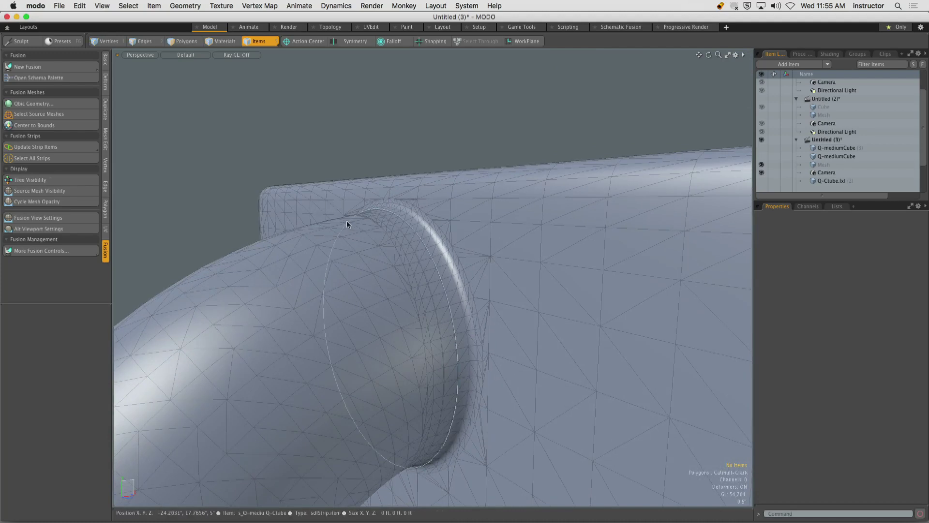
pyautogui.keyDown('alt'); pyautogui.moveTo(439, 267); pyautogui.dragTo(396, 277); pyautogui.keyUp('alt')
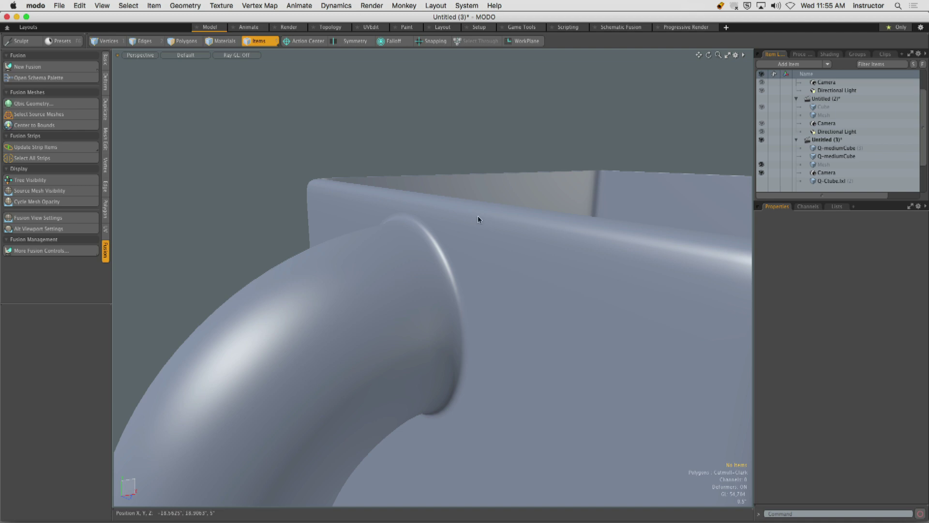
# - Select the strip at the tube's lower joint and widen its Strip Width to 53% with Unified Hauling
pyautogui.keyDown('ctrl'); pyautogui.keyDown('alt'); pyautogui.moveTo(478, 215); pyautogui.dragTo(358, 204); pyautogui.keyUp('alt'); pyautogui.keyUp('ctrl')
pyautogui.keyDown('ctrl'); pyautogui.keyDown('alt'); pyautogui.moveTo(431, 286); pyautogui.dragTo(416, 305); pyautogui.keyUp('alt'); pyautogui.keyUp('ctrl')
pyautogui.keyDown('ctrl'); pyautogui.keyDown('alt'); pyautogui.moveTo(417, 305); pyautogui.dragTo(417, 346); pyautogui.keyUp('alt'); pyautogui.keyUp('ctrl')
pyautogui.click(408, 371)
pyautogui.hotkey('alt', 'f')
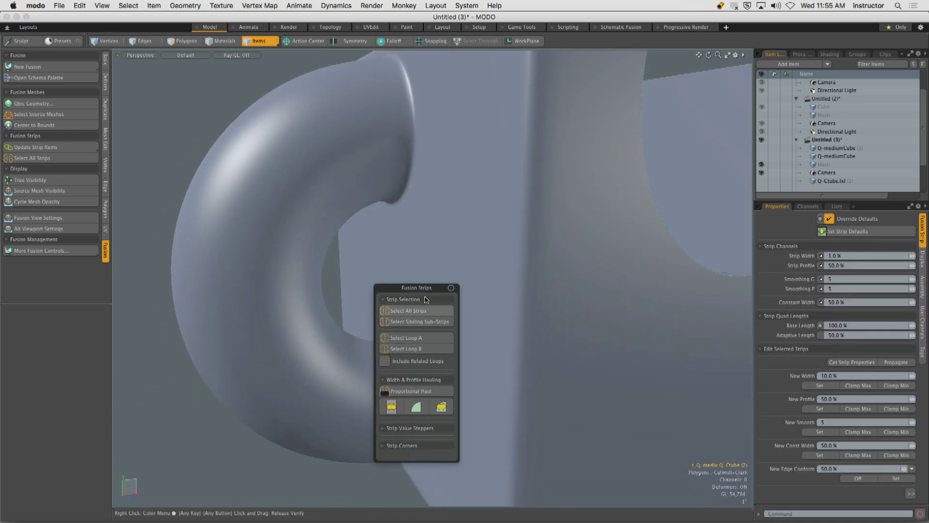
pyautogui.moveTo(424, 286); pyautogui.dragTo(168, 198)
pyautogui.click(184, 320)
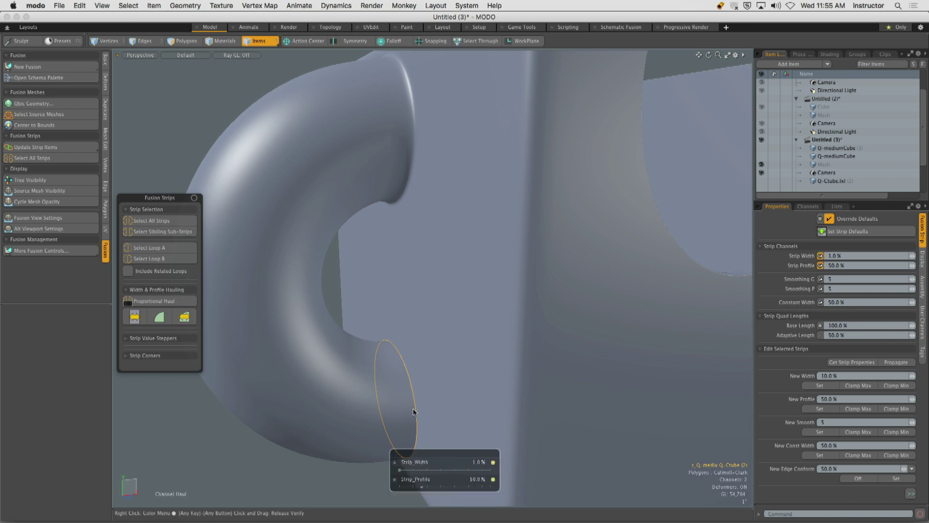
pyautogui.click(412, 464)
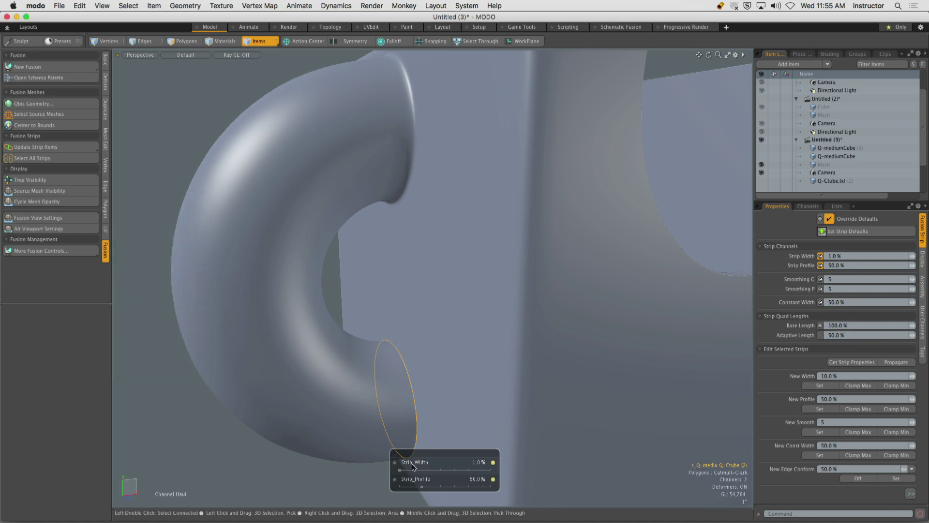
pyautogui.moveTo(418, 466); pyautogui.dragTo(467, 450)
pyautogui.click(383, 470)
# - Check both handle joints and run Update Strip Items again on the fusion
pyautogui.keyDown('alt'); pyautogui.moveTo(384, 470); pyautogui.dragTo(395, 401); pyautogui.keyUp('alt')
pyautogui.keyDown('alt'); pyautogui.keyDown('shift'); pyautogui.moveTo(395, 401); pyautogui.dragTo(405, 381); pyautogui.keyUp('shift'); pyautogui.keyUp('alt')
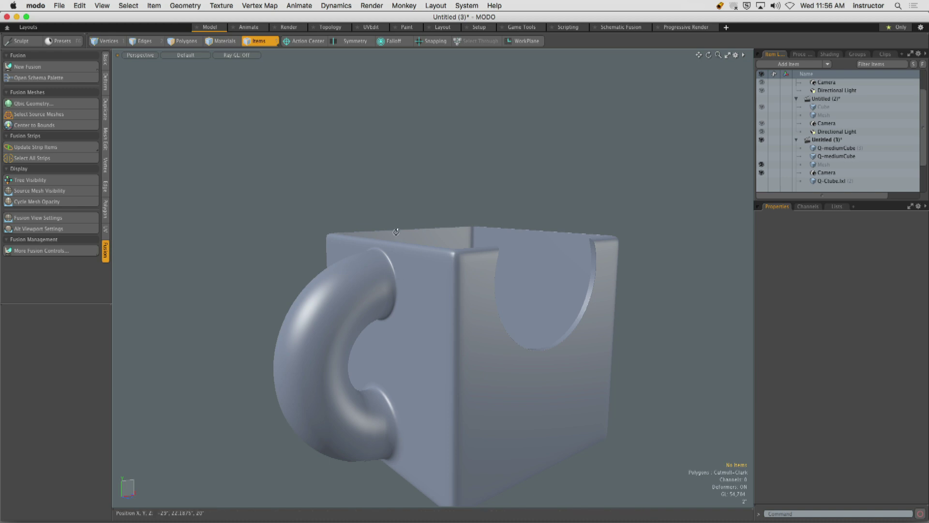
pyautogui.keyDown('alt'); pyautogui.moveTo(396, 231); pyautogui.dragTo(380, 274); pyautogui.keyUp('alt')
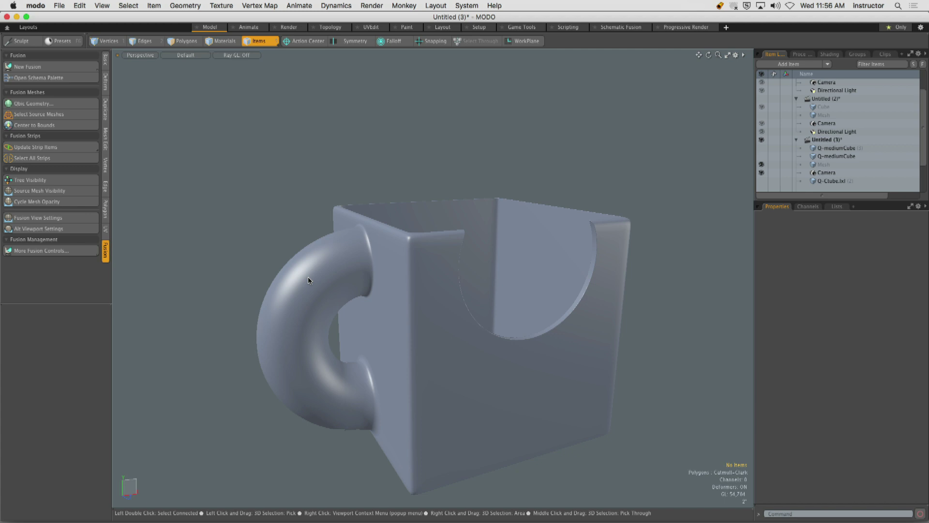
pyautogui.keyDown('alt'); pyautogui.moveTo(340, 379); pyautogui.dragTo(343, 412); pyautogui.keyUp('alt')
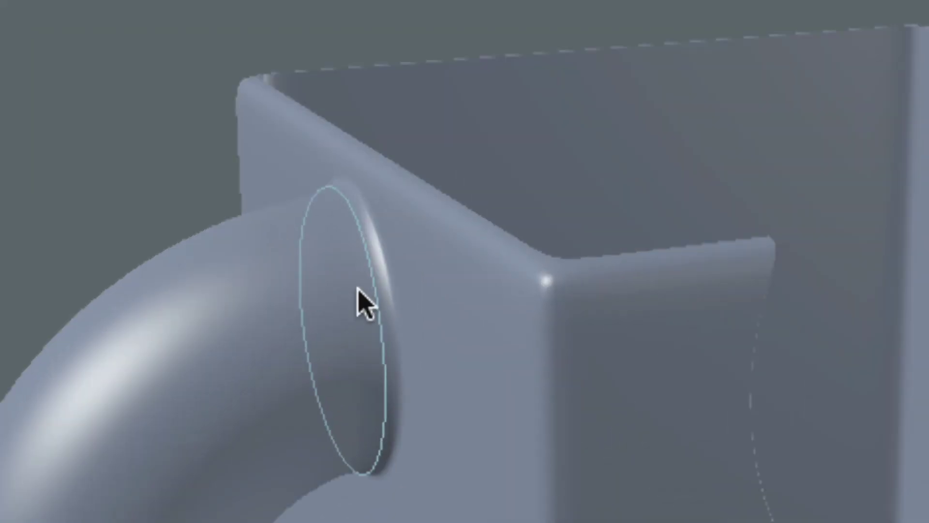
pyautogui.keyDown('alt'); pyautogui.keyDown('shift'); pyautogui.moveTo(357, 293); pyautogui.dragTo(354, 254); pyautogui.keyUp('shift'); pyautogui.keyUp('alt')
pyautogui.keyDown('alt'); pyautogui.moveTo(353, 254); pyautogui.dragTo(348, 253); pyautogui.keyUp('alt')
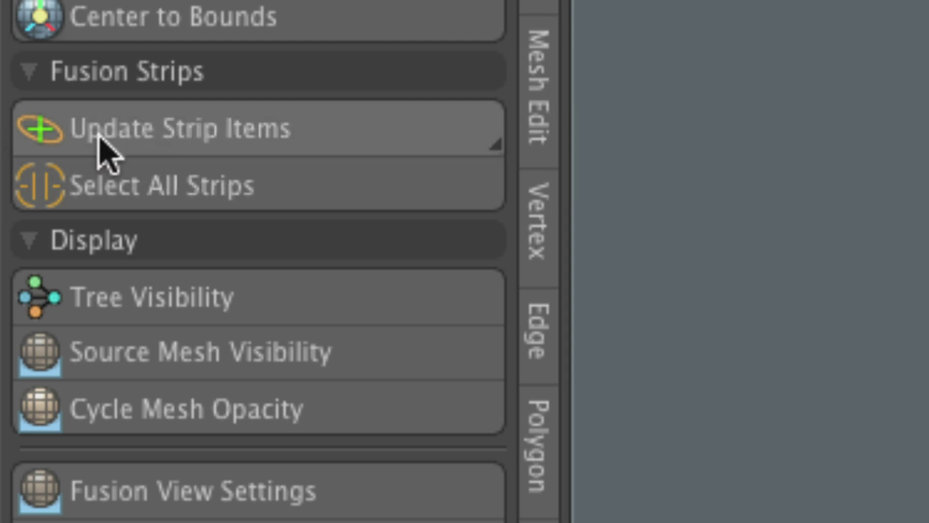
pyautogui.click(164, 145)
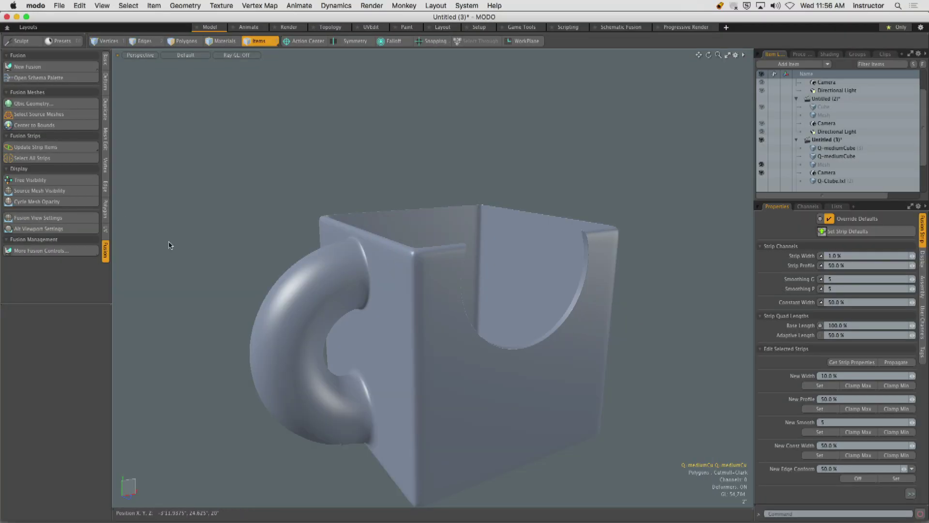
# - Reduce the lower joint strip's Strip Width to about 20.32% with Unified Hauling and deselect the strip
pyautogui.keyDown('alt'); pyautogui.keyDown('shift'); pyautogui.moveTo(339, 363); pyautogui.dragTo(314, 316); pyautogui.keyUp('shift'); pyautogui.keyUp('alt')
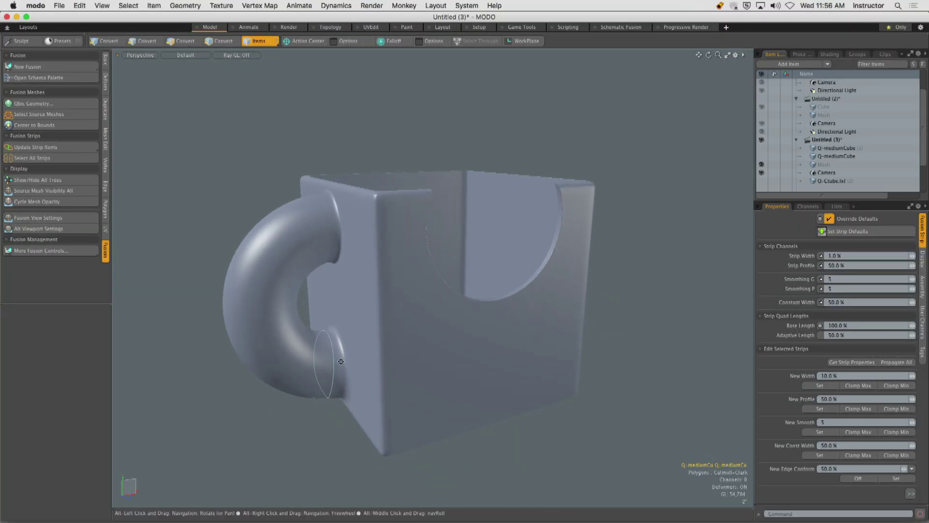
pyautogui.keyDown('alt'); pyautogui.moveTo(338, 345); pyautogui.dragTo(339, 333); pyautogui.keyUp('alt')
pyautogui.keyDown('ctrl'); pyautogui.keyDown('alt'); pyautogui.moveTo(339, 334); pyautogui.dragTo(366, 361); pyautogui.keyUp('alt'); pyautogui.keyUp('ctrl')
pyautogui.doubleClick(356, 352)
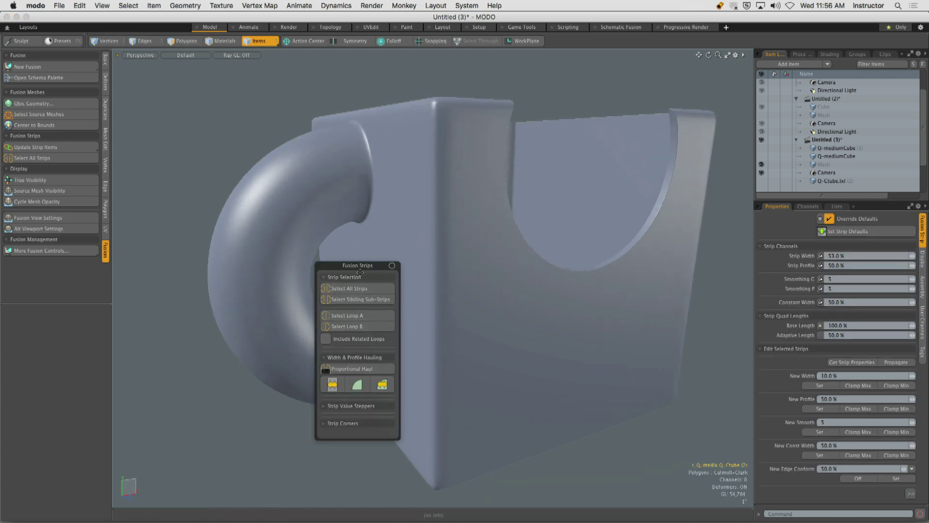
pyautogui.moveTo(357, 265); pyautogui.dragTo(94, 238)
pyautogui.click(118, 357)
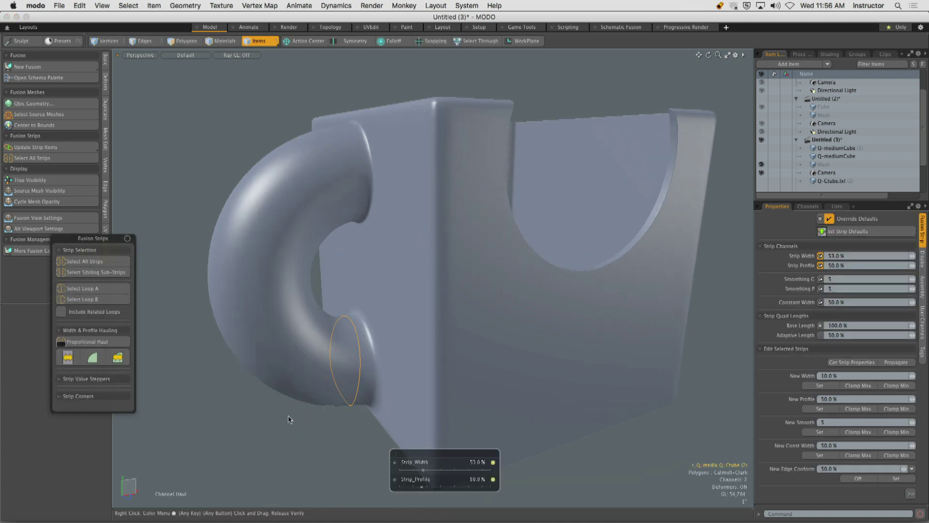
pyautogui.click(424, 474)
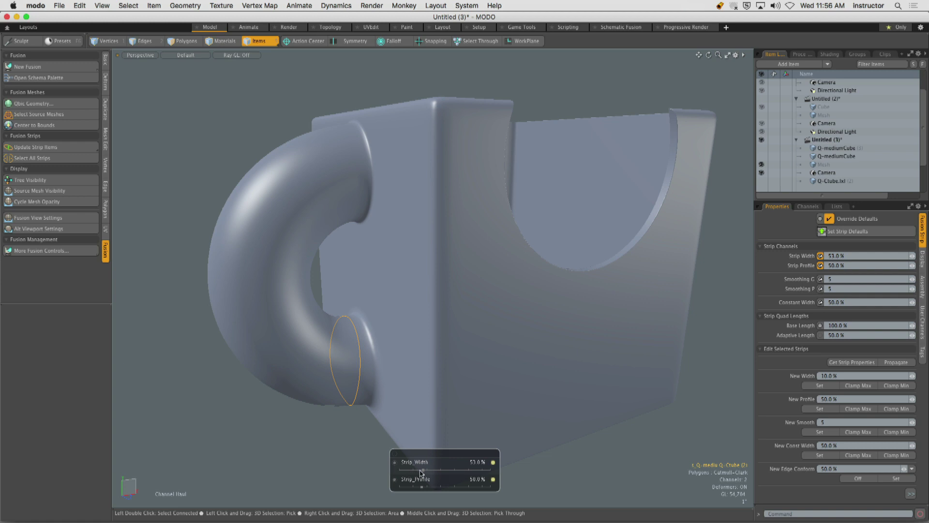
pyautogui.moveTo(422, 473); pyautogui.dragTo(289, 447)
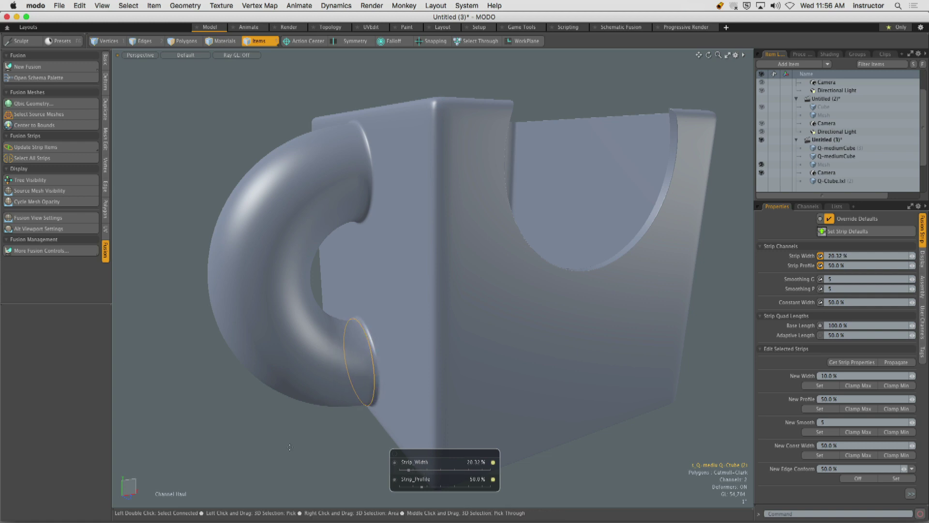
pyautogui.press('space')
pyautogui.click(294, 440)
pyautogui.keyDown('alt'); pyautogui.keyDown('shift'); pyautogui.moveTo(332, 338); pyautogui.dragTo(317, 399); pyautogui.keyUp('shift'); pyautogui.keyUp('alt')
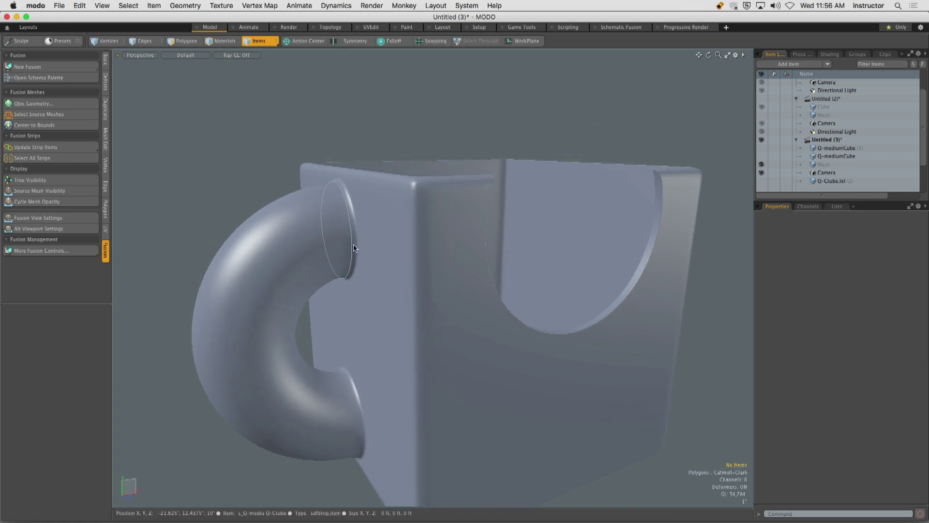
# - Select the strip around the box's round cutout and show its Width & Profile Hauling options
pyautogui.keyDown('alt'); pyautogui.keyDown('shift'); pyautogui.moveTo(446, 327); pyautogui.dragTo(411, 351); pyautogui.keyUp('shift'); pyautogui.keyUp('alt')
pyautogui.click(452, 341)
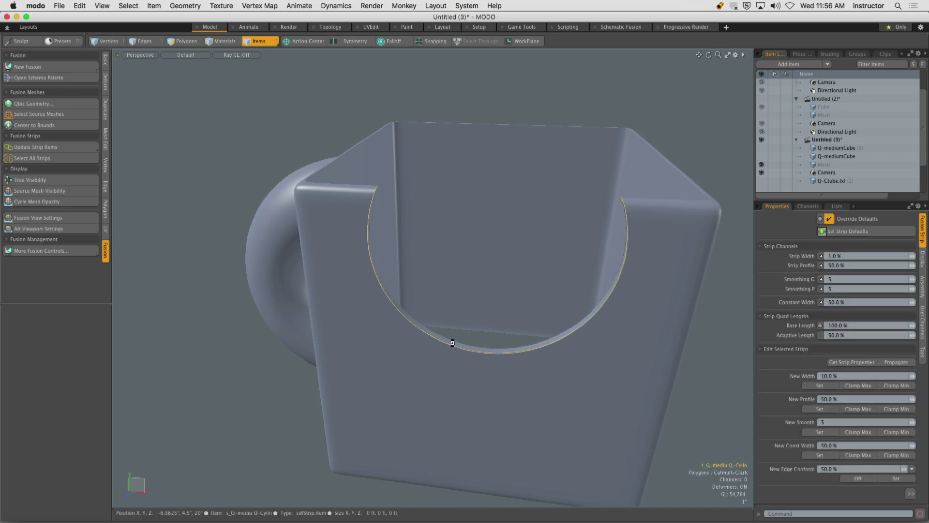
pyautogui.hotkey('alt', 's')
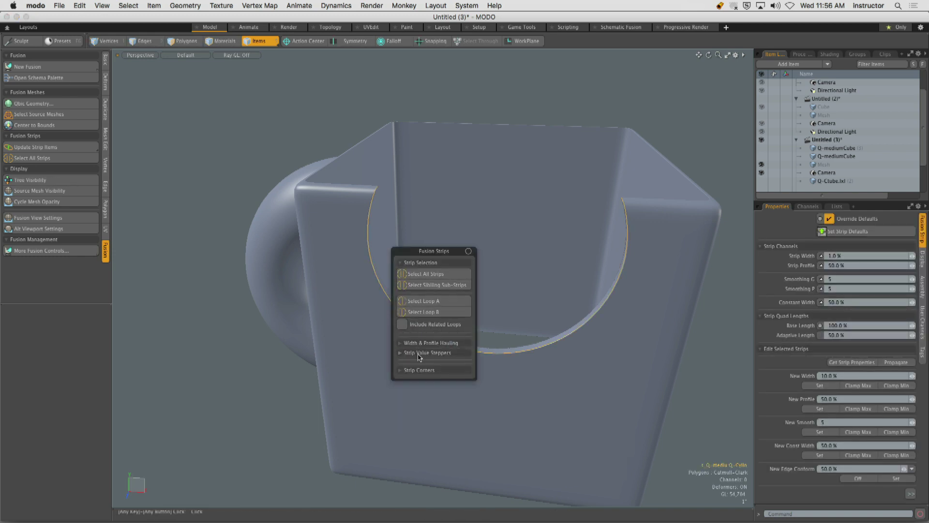
pyautogui.click(420, 344)
pyautogui.moveTo(437, 251); pyautogui.dragTo(236, 216)
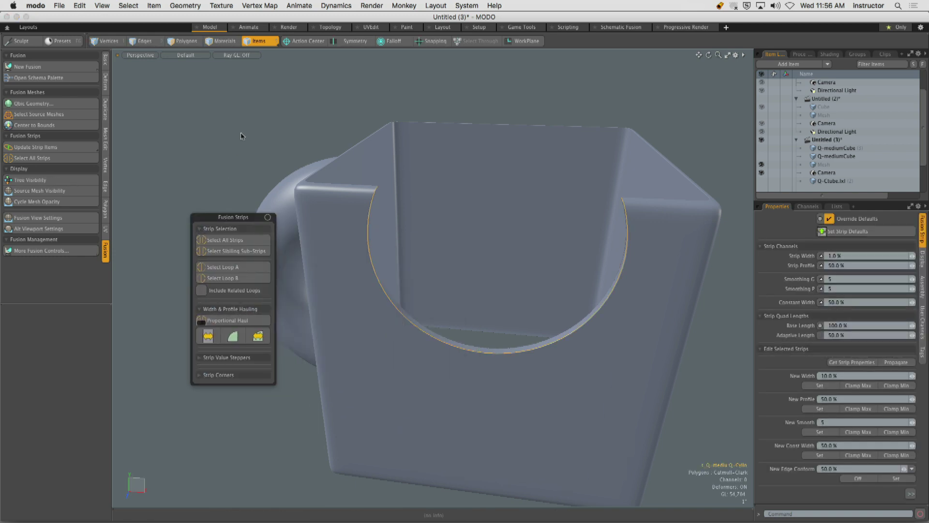
pyautogui.click(242, 135)
# - Select the strip along the box's inner top rim, check the model from several sides, and deselect the strip
pyautogui.keyDown('alt'); pyautogui.moveTo(291, 147); pyautogui.dragTo(190, 147); pyautogui.keyUp('alt')
pyautogui.click(244, 157)
pyautogui.keyDown('alt'); pyautogui.moveTo(387, 169); pyautogui.dragTo(343, 375); pyautogui.keyUp('alt')
pyautogui.click(327, 378)
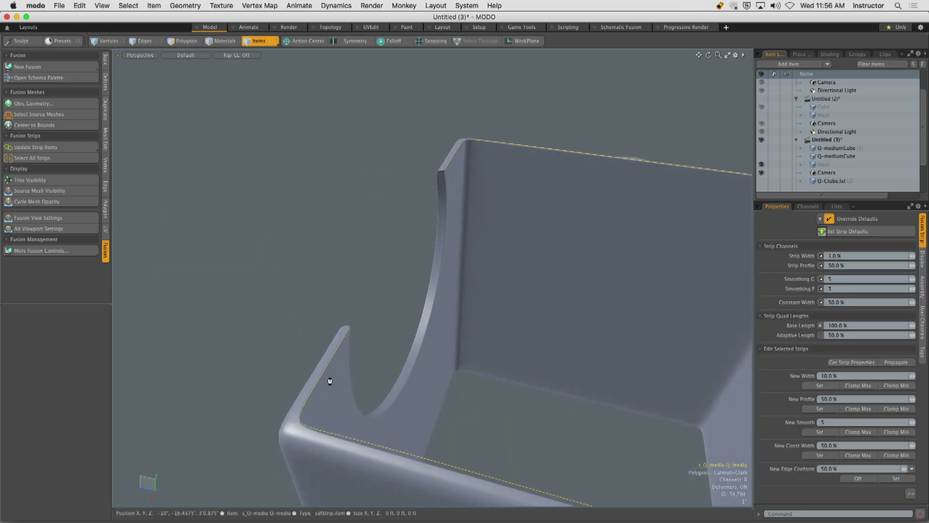
pyautogui.hotkey('alt', 's')
pyautogui.keyDown('ctrl'); pyautogui.keyDown('alt'); pyautogui.moveTo(323, 239); pyautogui.dragTo(309, 261); pyautogui.keyUp('alt'); pyautogui.keyUp('ctrl')
pyautogui.keyDown('alt'); pyautogui.moveTo(310, 261); pyautogui.dragTo(368, 272); pyautogui.keyUp('alt')
pyautogui.keyDown('alt'); pyautogui.moveTo(295, 277); pyautogui.dragTo(369, 196); pyautogui.keyUp('alt')
pyautogui.keyDown('alt'); pyautogui.moveTo(347, 274); pyautogui.dragTo(278, 305); pyautogui.keyUp('alt')
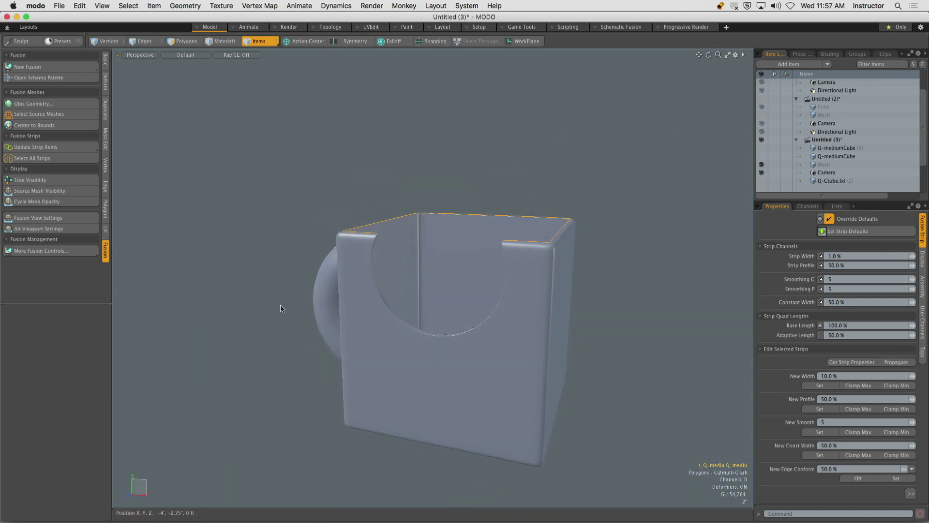
pyautogui.click(281, 308)
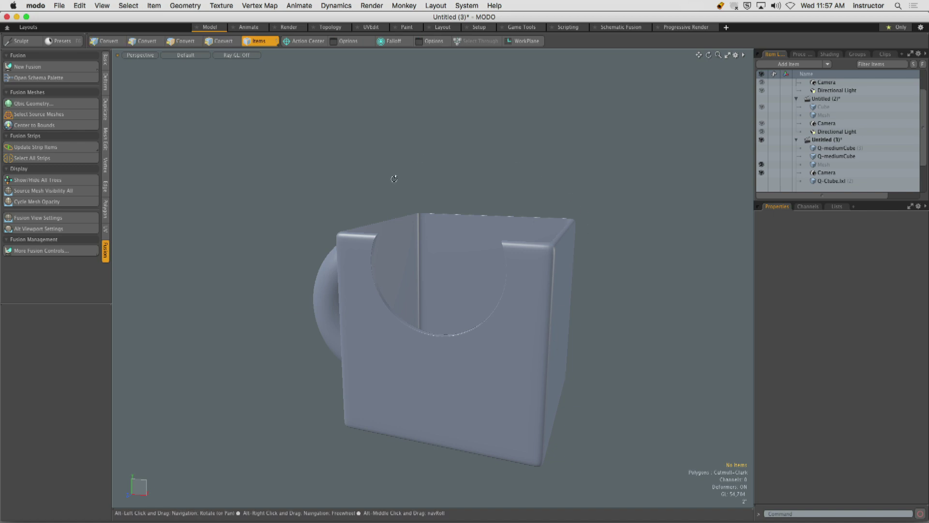
pyautogui.keyDown('alt'); pyautogui.moveTo(394, 175); pyautogui.dragTo(404, 179); pyautogui.keyUp('alt')
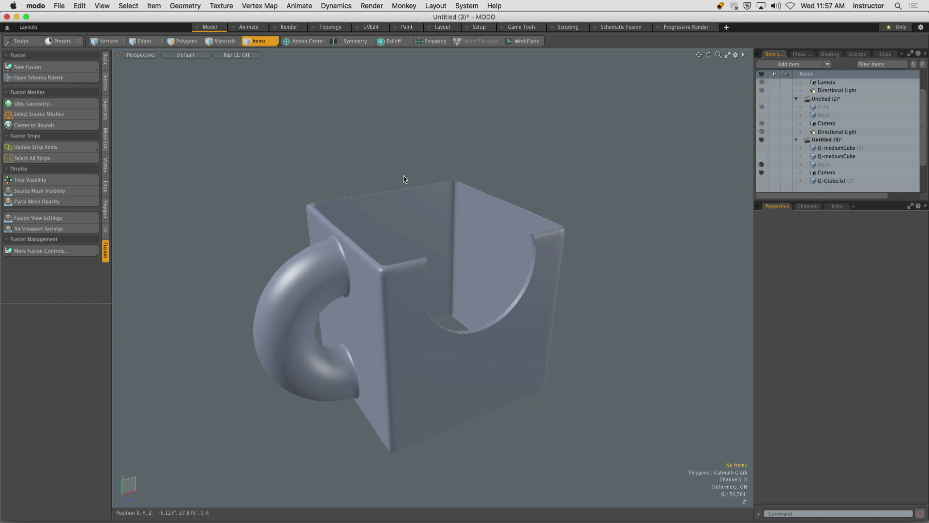
# - Switch to the desktop, close the Applications window, and open rocketship_start.lxo from the MESH_FUSION_ROCKETSHIP folder in MODO
pyautogui.click(36, 6)
pyautogui.click(48, 62)
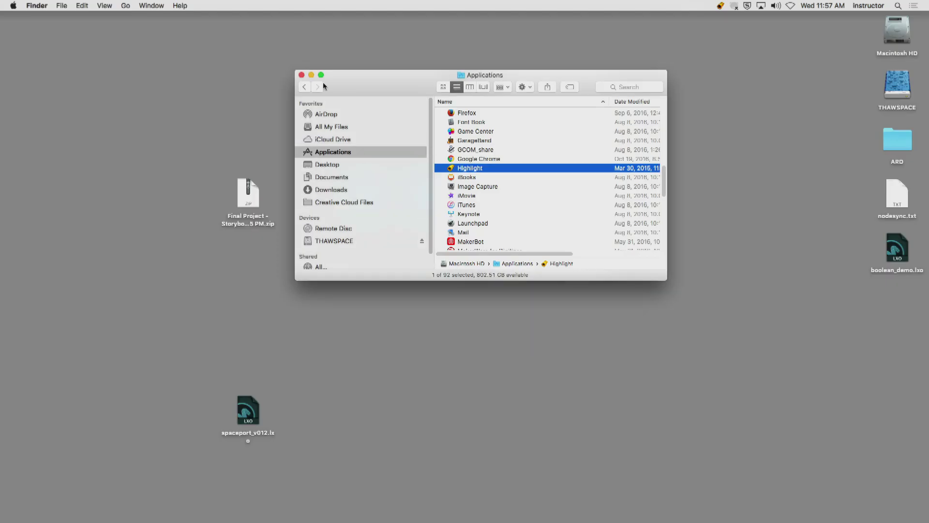
pyautogui.click(301, 75)
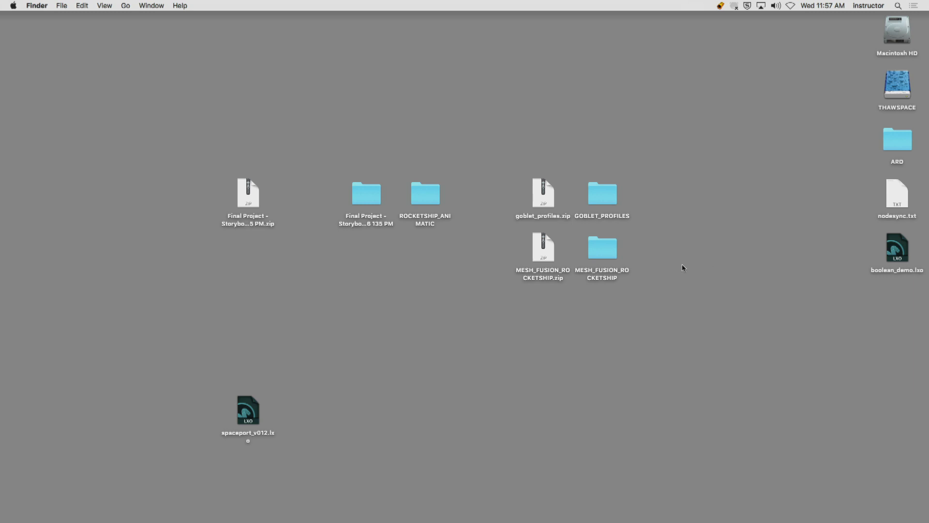
pyautogui.click(610, 258)
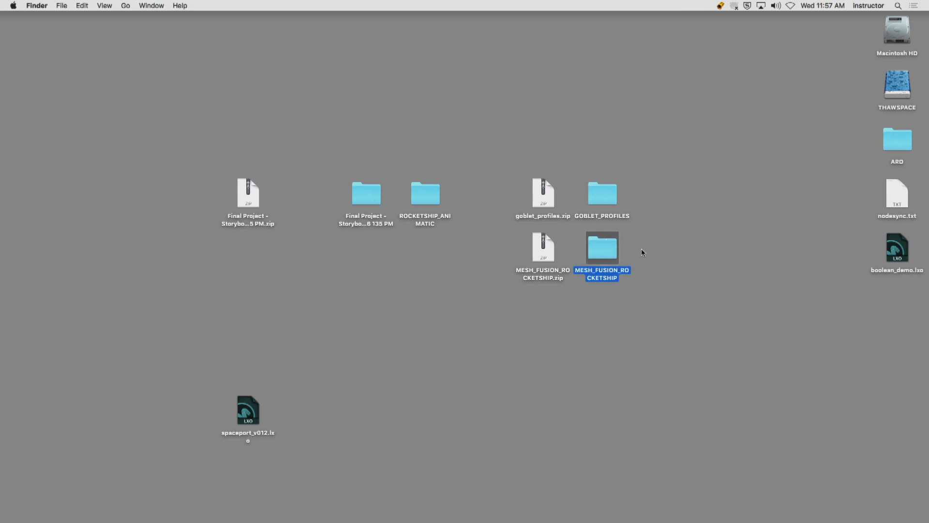
pyautogui.doubleClick(603, 251)
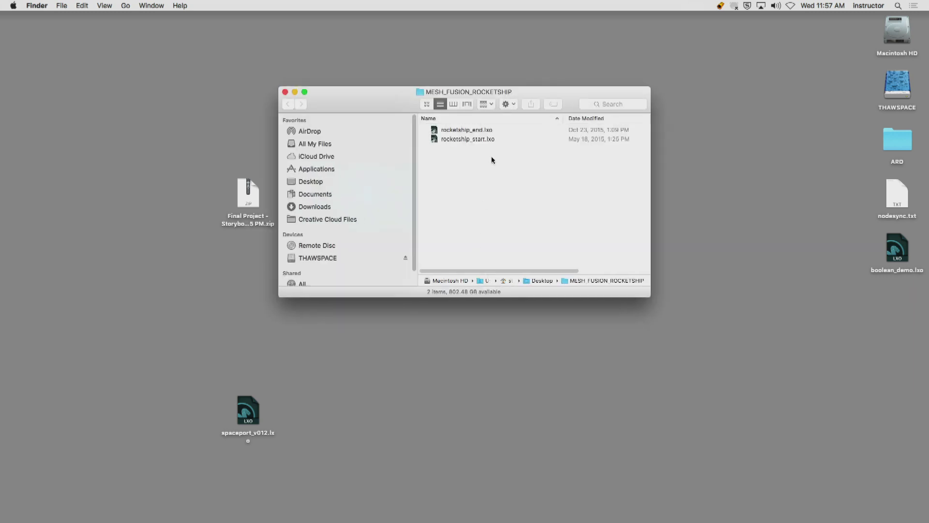
pyautogui.doubleClick(468, 139)
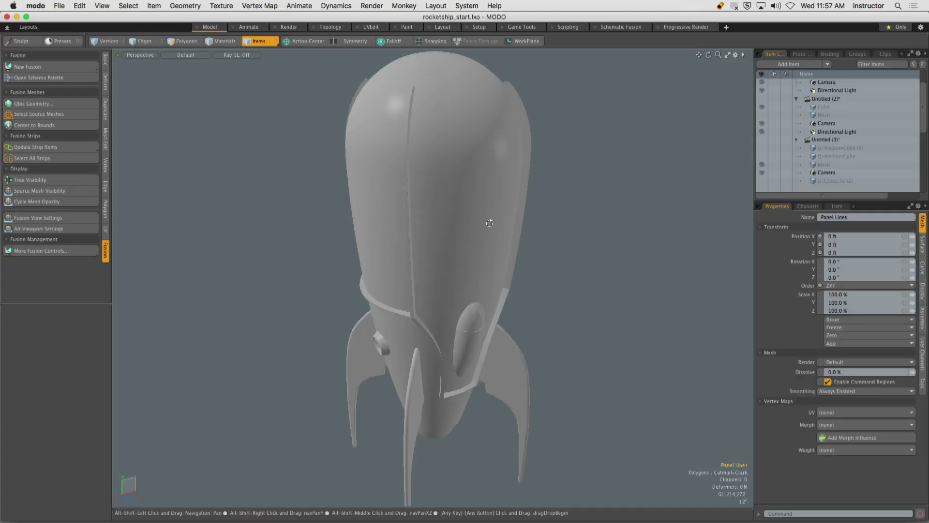
# - Collapse the Untitled (2) and Untitled (3) scenes in the item list to reveal the rocketship meshes
pyautogui.keyDown('ctrl'); pyautogui.keyDown('alt'); pyautogui.moveTo(489, 223); pyautogui.dragTo(453, 229); pyautogui.keyUp('alt'); pyautogui.keyUp('ctrl')
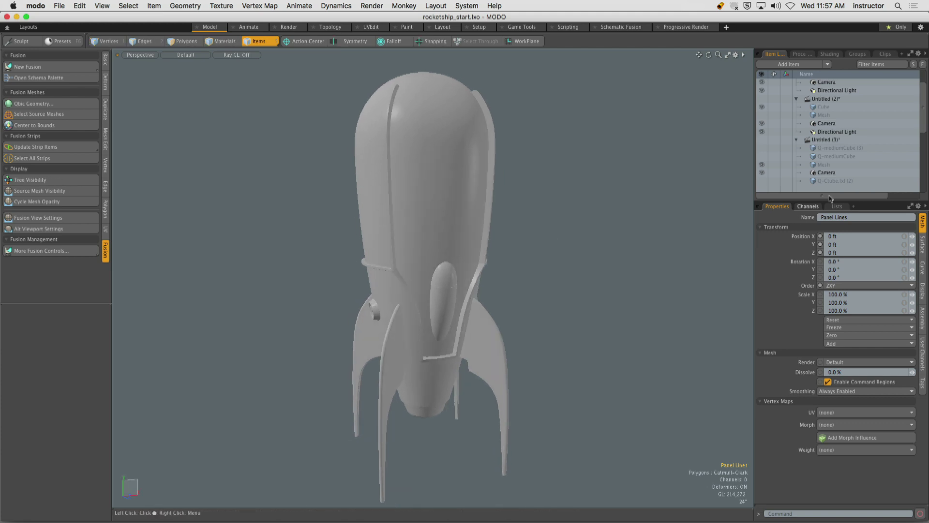
pyautogui.click(796, 99)
pyautogui.click(796, 107)
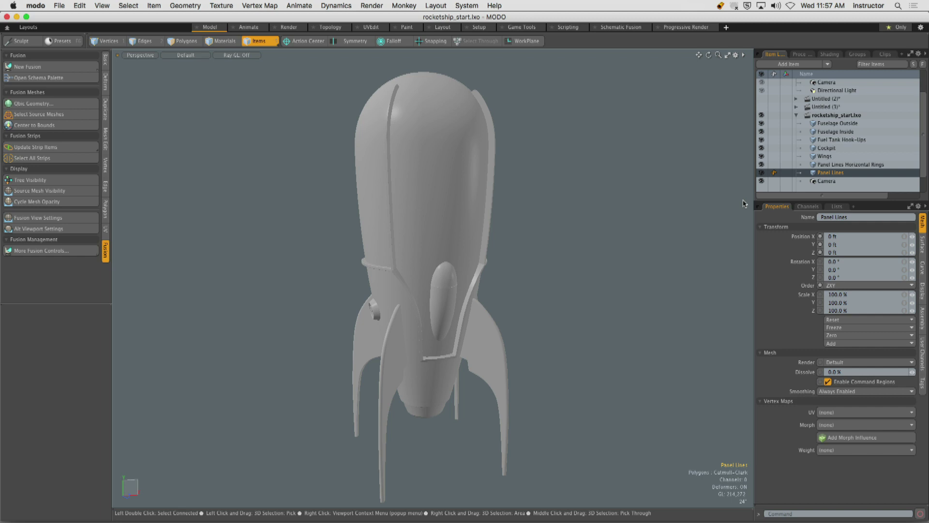
# - Select the Fuselage Outside mesh and set the viewport's Wireframe Overlay for active meshes to Colored
pyautogui.keyDown('alt'); pyautogui.moveTo(565, 214); pyautogui.dragTo(459, 213); pyautogui.keyUp('alt')
pyautogui.click(450, 151)
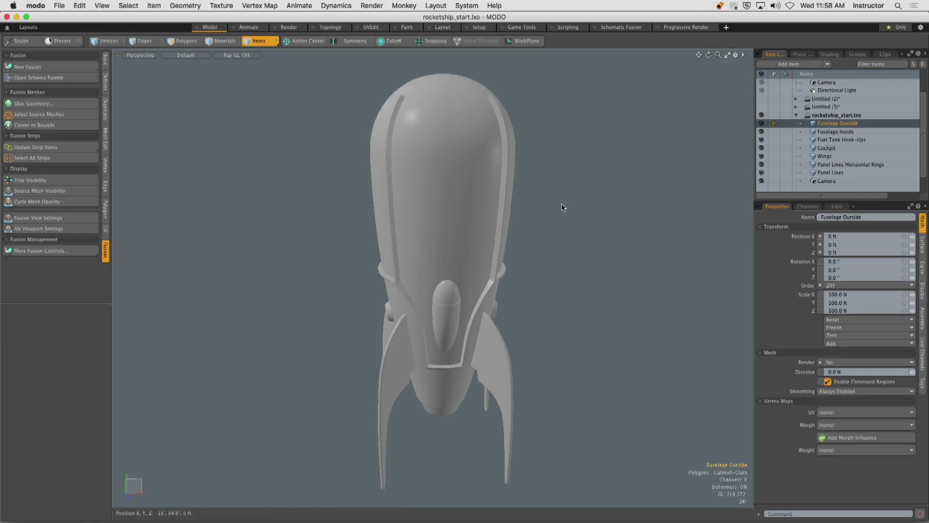
pyautogui.press('o')
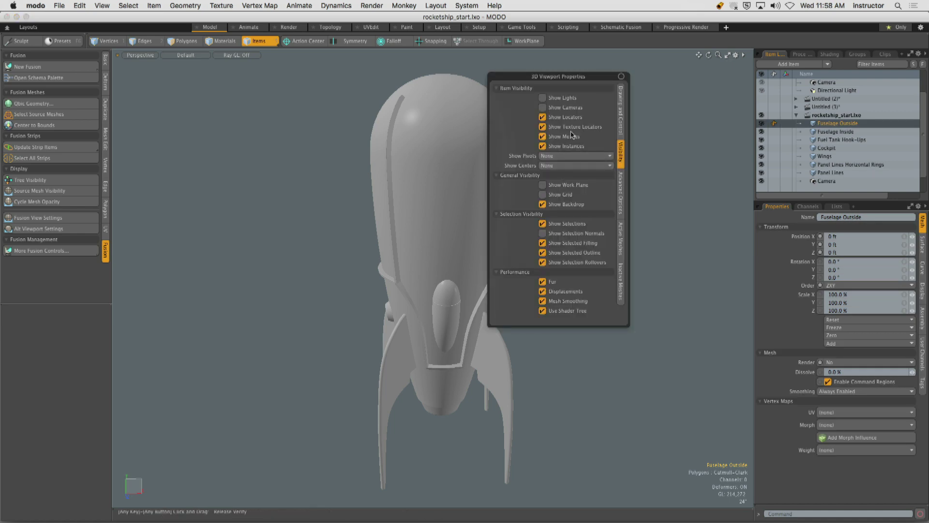
pyautogui.click(621, 226)
pyautogui.click(571, 107)
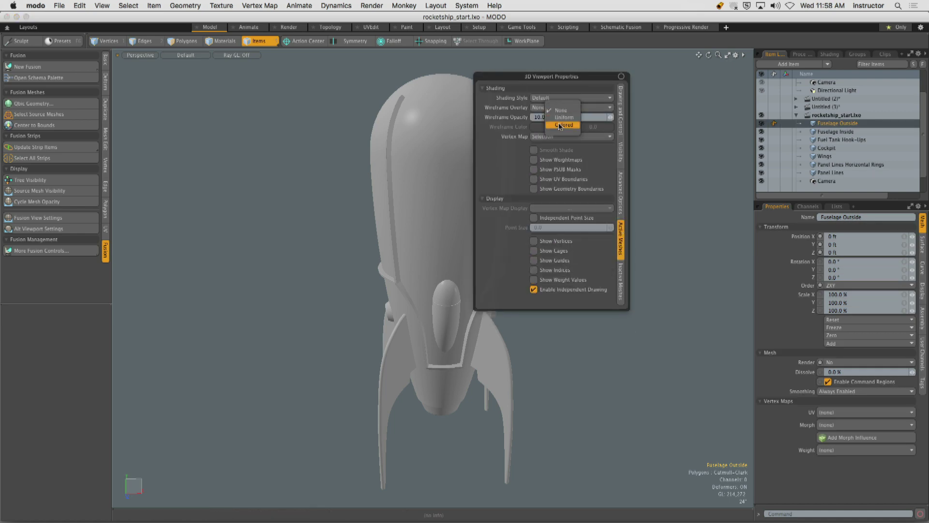
pyautogui.click(561, 122)
pyautogui.keyDown('alt'); pyautogui.moveTo(528, 236); pyautogui.dragTo(537, 217); pyautogui.keyUp('alt')
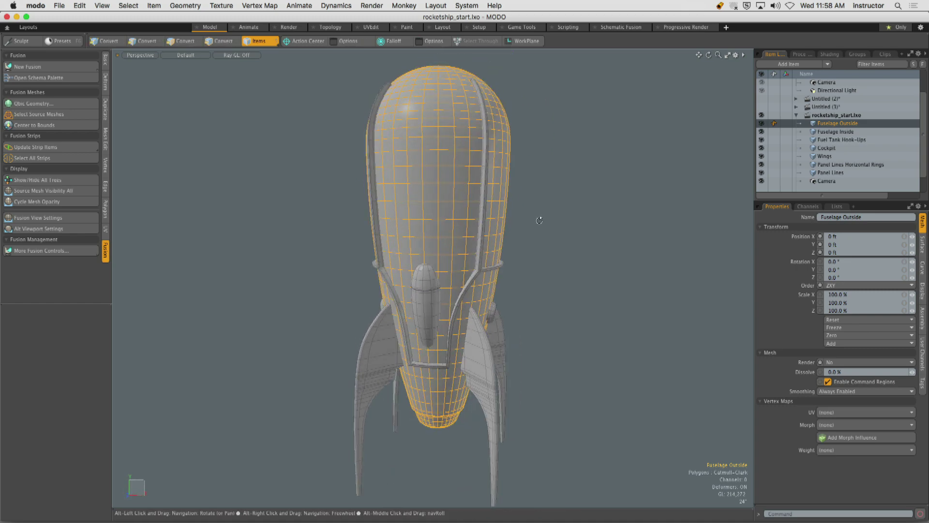
# - Examine the wireframe of the lower fuselage, cockpit and wings up close, and deselect the fuselage
pyautogui.keyDown('alt'); pyautogui.keyDown('shift'); pyautogui.moveTo(419, 223); pyautogui.dragTo(438, 190); pyautogui.keyUp('shift'); pyautogui.keyUp('alt')
pyautogui.keyDown('ctrl'); pyautogui.keyDown('alt'); pyautogui.moveTo(439, 190); pyautogui.dragTo(486, 195); pyautogui.keyUp('alt'); pyautogui.keyUp('ctrl')
pyautogui.moveTo(486, 195)
pyautogui.keyDown('alt'); pyautogui.mouseDown()
pyautogui.moveTo(451, 201)
pyautogui.moveTo(486, 204)
pyautogui.mouseUp(); pyautogui.keyUp('alt')
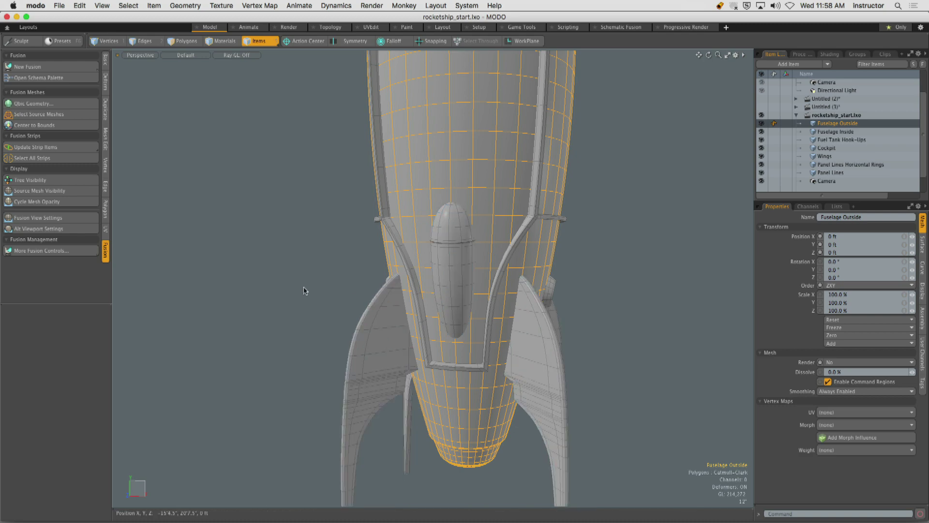
pyautogui.keyDown('alt'); pyautogui.moveTo(474, 286); pyautogui.dragTo(544, 277); pyautogui.keyUp('alt')
pyautogui.keyDown('ctrl'); pyautogui.keyDown('alt'); pyautogui.moveTo(545, 277); pyautogui.dragTo(487, 274); pyautogui.keyUp('alt'); pyautogui.keyUp('ctrl')
pyautogui.click(589, 266)
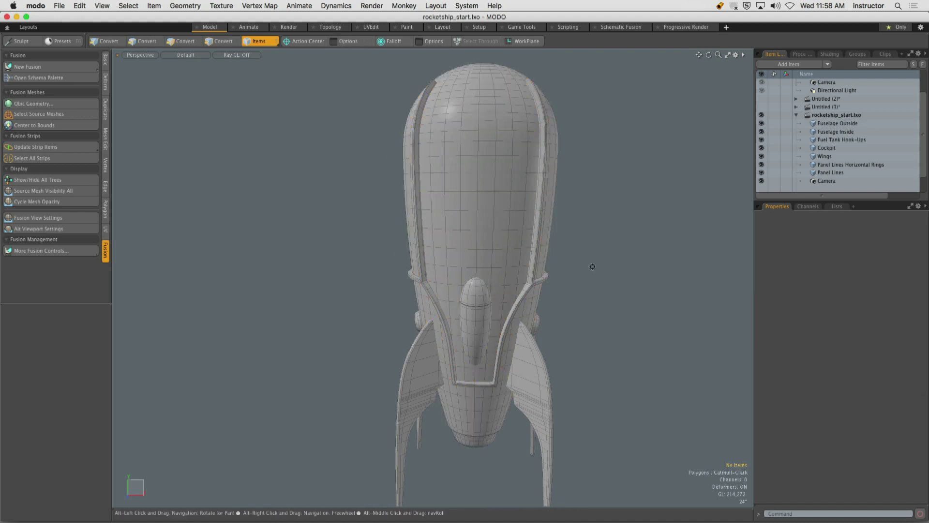
# - Select the outer fuselage, horizontal rings, wings and cockpit one after another to identify the rocket's separate meshes, and clear the selection
pyautogui.keyDown('alt'); pyautogui.keyDown('shift'); pyautogui.moveTo(588, 265); pyautogui.dragTo(536, 273); pyautogui.keyUp('shift'); pyautogui.keyUp('alt')
pyautogui.keyDown('ctrl'); pyautogui.keyDown('alt'); pyautogui.moveTo(536, 274); pyautogui.dragTo(571, 271); pyautogui.keyUp('alt'); pyautogui.keyUp('ctrl')
pyautogui.click(451, 248)
pyautogui.keyDown('alt'); pyautogui.moveTo(451, 248); pyautogui.dragTo(456, 255); pyautogui.keyUp('alt')
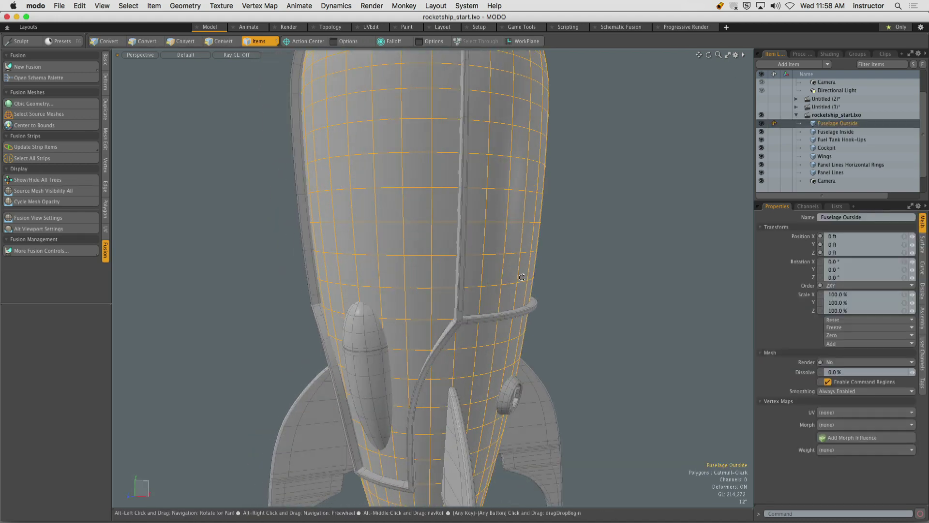
pyautogui.click(458, 255)
pyautogui.click(502, 318)
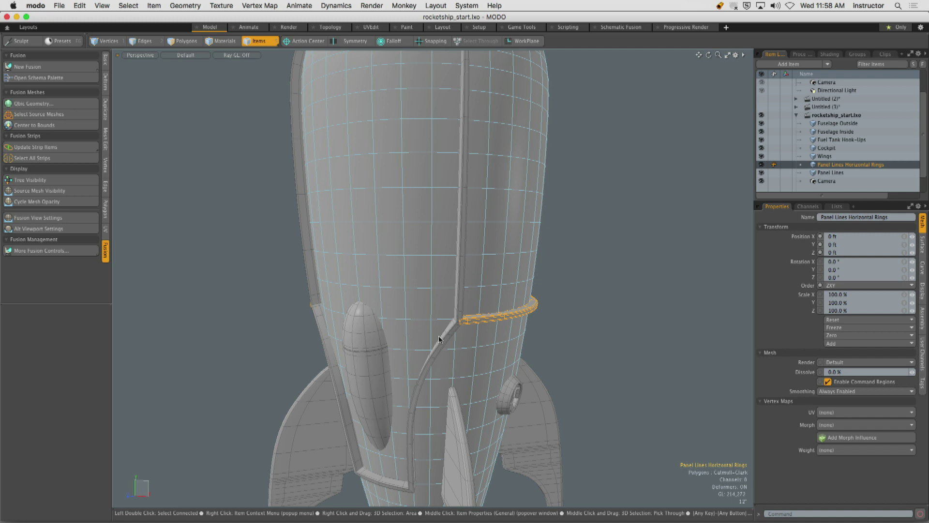
pyautogui.click(453, 424)
pyautogui.keyDown('alt'); pyautogui.keyDown('shift'); pyautogui.moveTo(453, 424); pyautogui.dragTo(444, 264); pyautogui.keyUp('shift'); pyautogui.keyUp('alt')
pyautogui.click(352, 233)
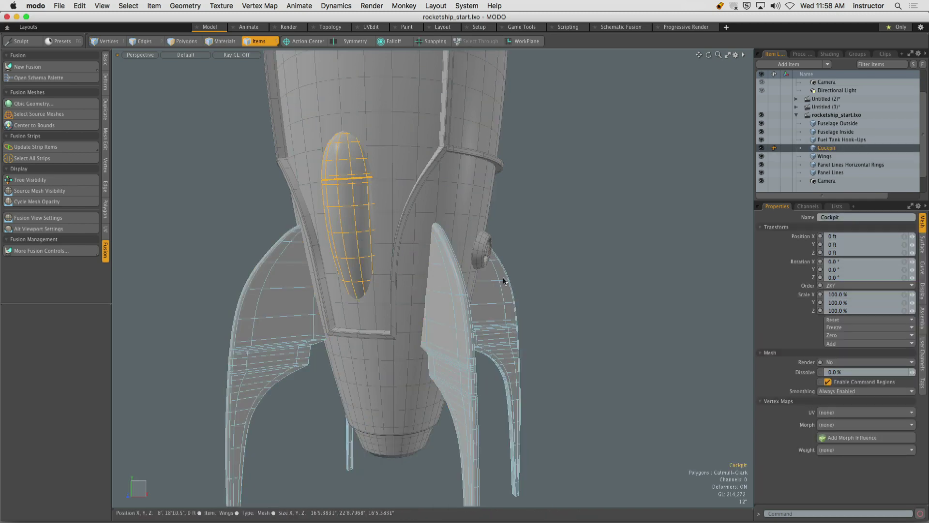
pyautogui.click(539, 260)
# - Hide the Panel Lines, Panel Lines Horizontal Rings and Fuselage Inside meshes
pyautogui.keyDown('alt'); pyautogui.moveTo(539, 259); pyautogui.dragTo(470, 279); pyautogui.keyUp('alt')
pyautogui.moveTo(470, 279)
pyautogui.keyDown('alt'); pyautogui.mouseDown()
pyautogui.moveTo(464, 218)
pyautogui.moveTo(460, 281)
pyautogui.mouseUp(); pyautogui.keyUp('alt')
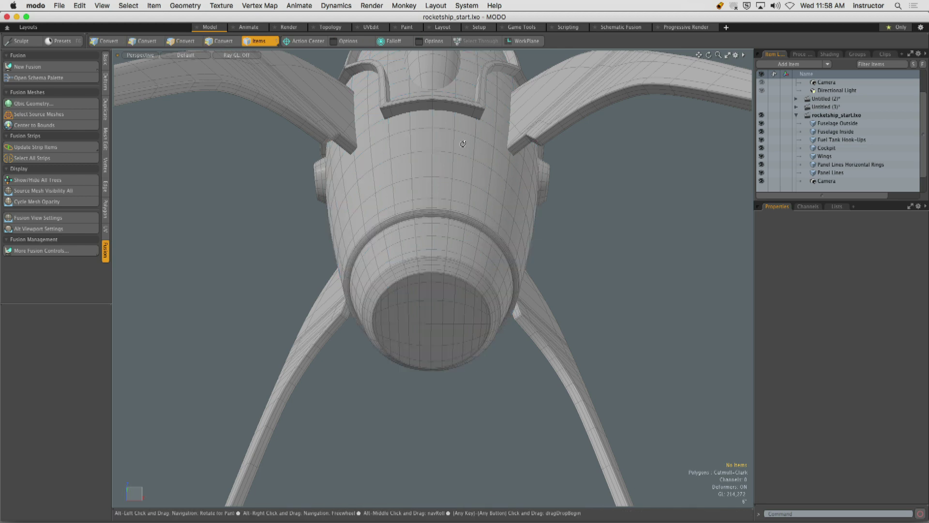
pyautogui.keyDown('alt'); pyautogui.moveTo(462, 144); pyautogui.dragTo(450, 324); pyautogui.keyUp('alt')
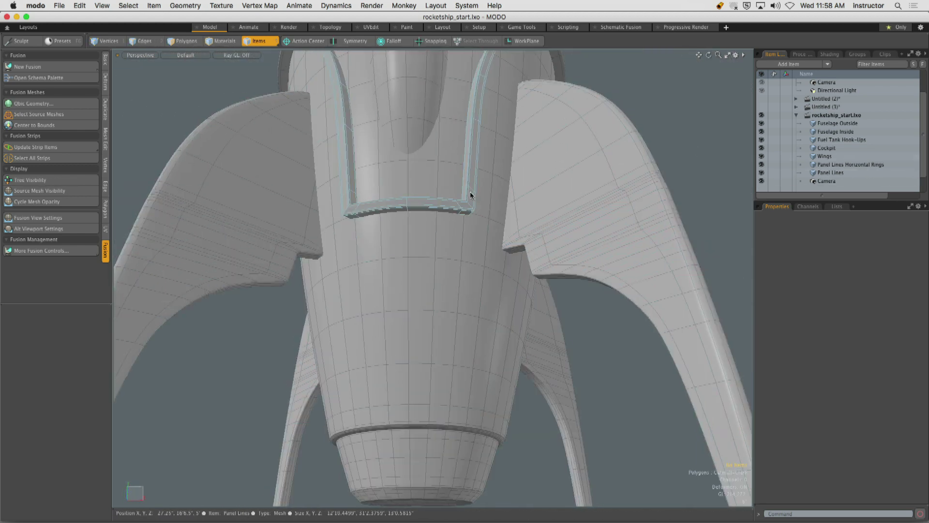
pyautogui.click(773, 173)
pyautogui.click(761, 172)
pyautogui.keyDown('ctrl'); pyautogui.keyDown('alt'); pyautogui.moveTo(629, 167); pyautogui.dragTo(513, 252); pyautogui.keyUp('alt'); pyautogui.keyUp('ctrl')
pyautogui.click(513, 141)
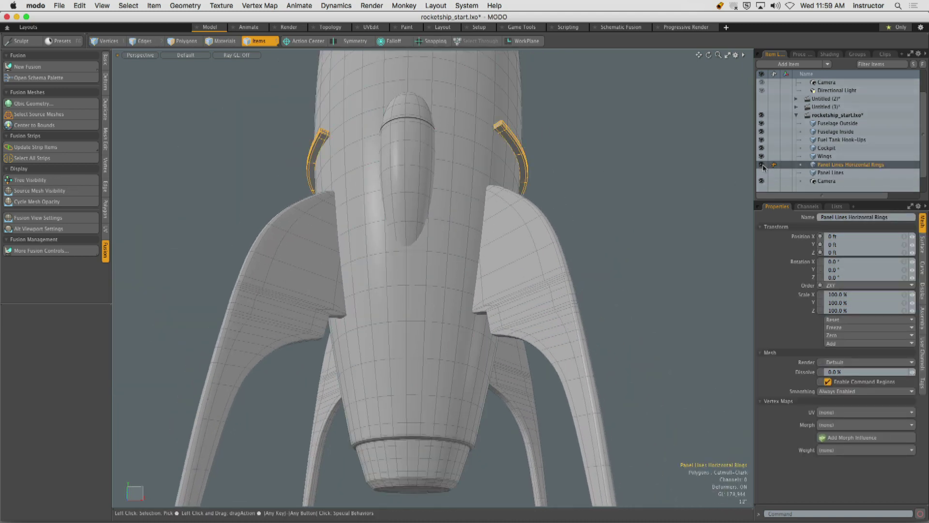
pyautogui.click(762, 165)
pyautogui.keyDown('alt'); pyautogui.moveTo(552, 194); pyautogui.dragTo(758, 171); pyautogui.keyUp('alt')
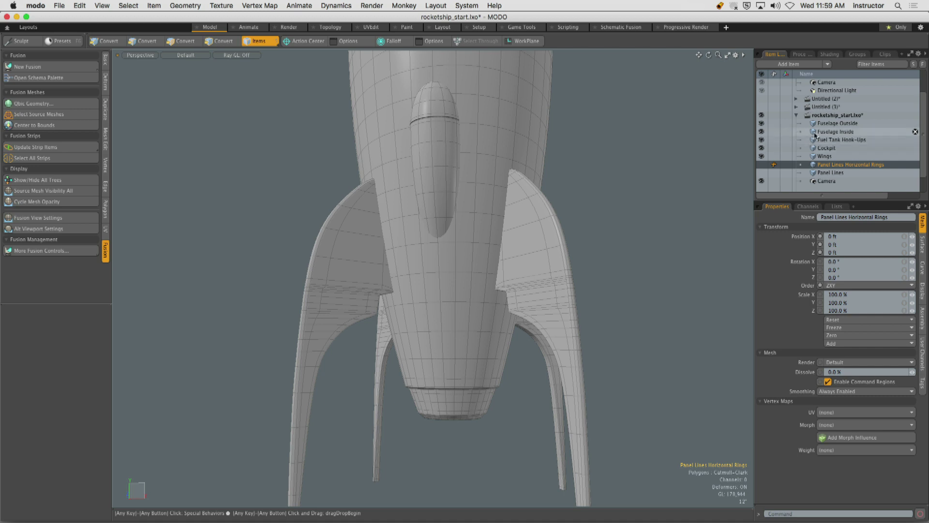
pyautogui.click(761, 132)
# - Create a 3D Tree union fusion named Rocketship from the Fuselage Outside and Wings meshes, with Absolute Strip Width enabled
pyautogui.keyDown('ctrl'); pyautogui.keyDown('alt'); pyautogui.moveTo(632, 177); pyautogui.dragTo(581, 193); pyautogui.keyUp('alt'); pyautogui.keyUp('ctrl')
pyautogui.keyDown('alt'); pyautogui.keyDown('shift'); pyautogui.moveTo(581, 193); pyautogui.dragTo(590, 238); pyautogui.keyUp('shift'); pyautogui.keyUp('alt')
pyautogui.keyDown('alt'); pyautogui.moveTo(590, 238); pyautogui.dragTo(556, 210); pyautogui.keyUp('alt')
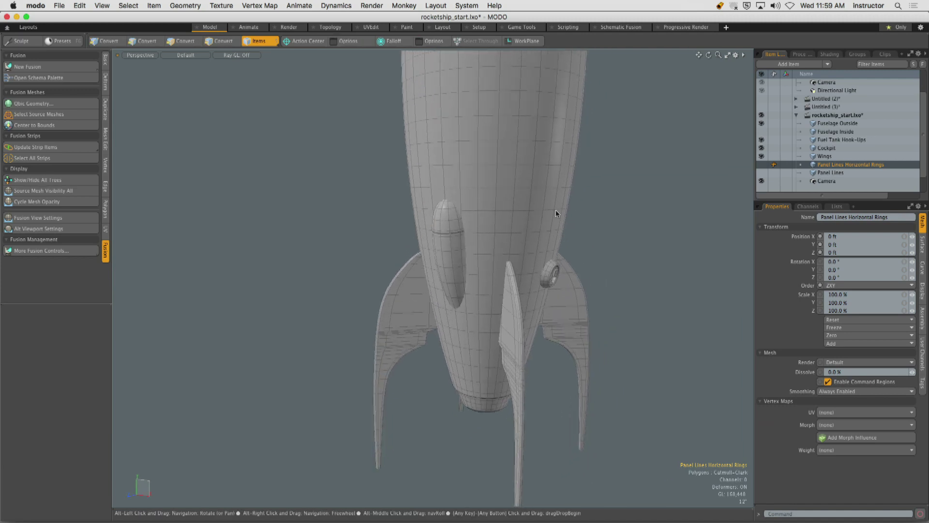
pyautogui.click(555, 210)
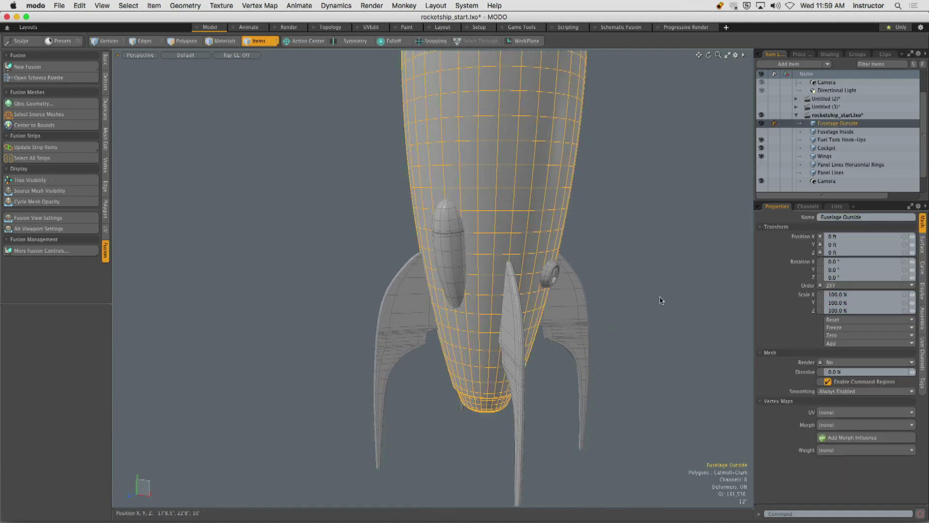
pyautogui.keyDown('shift'); pyautogui.click(403, 285); pyautogui.keyUp('shift')
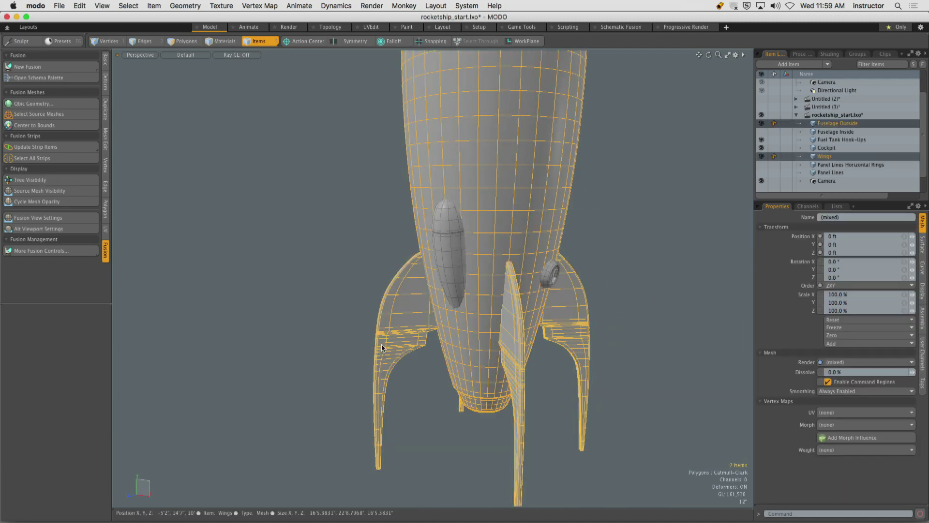
pyautogui.keyDown('alt'); pyautogui.moveTo(383, 310); pyautogui.dragTo(267, 169); pyautogui.keyUp('alt')
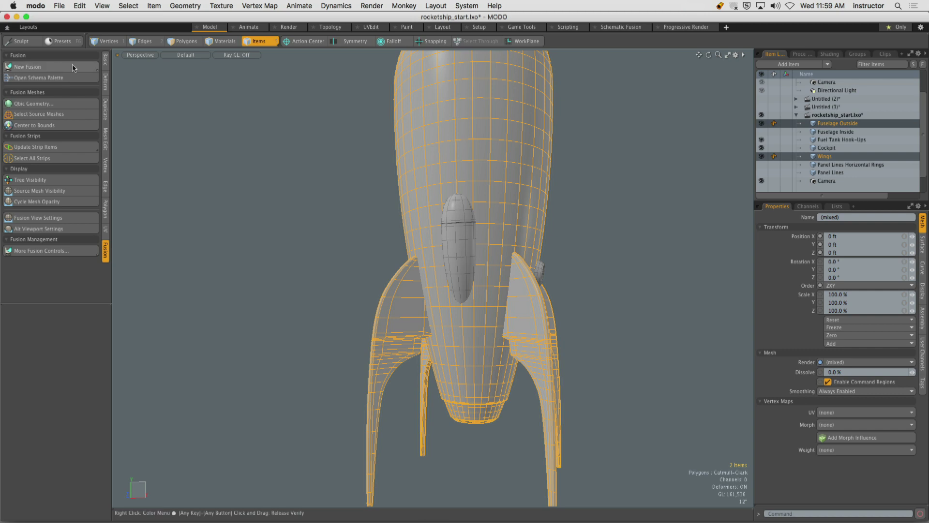
pyautogui.click(42, 68)
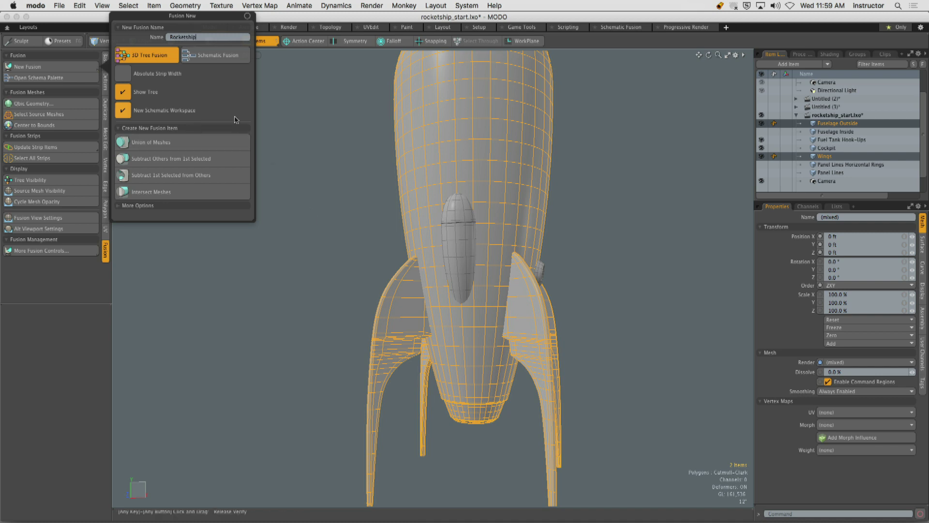
pyautogui.click(124, 73)
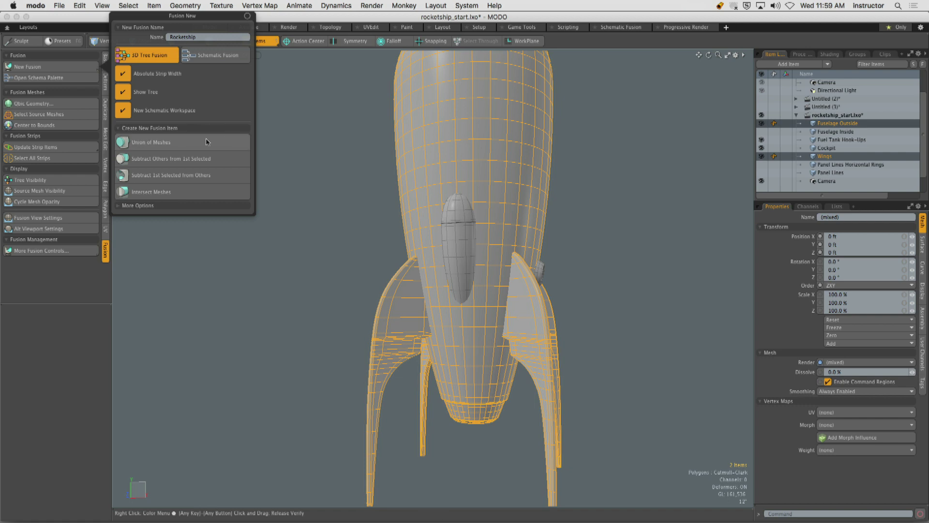
pyautogui.click(187, 144)
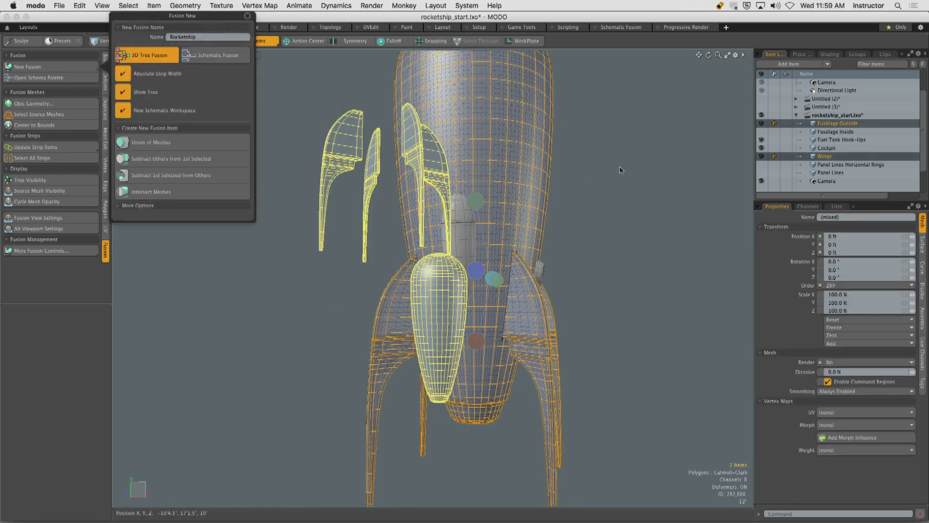
pyautogui.keyDown('alt'); pyautogui.moveTo(596, 231); pyautogui.dragTo(520, 246); pyautogui.keyUp('alt')
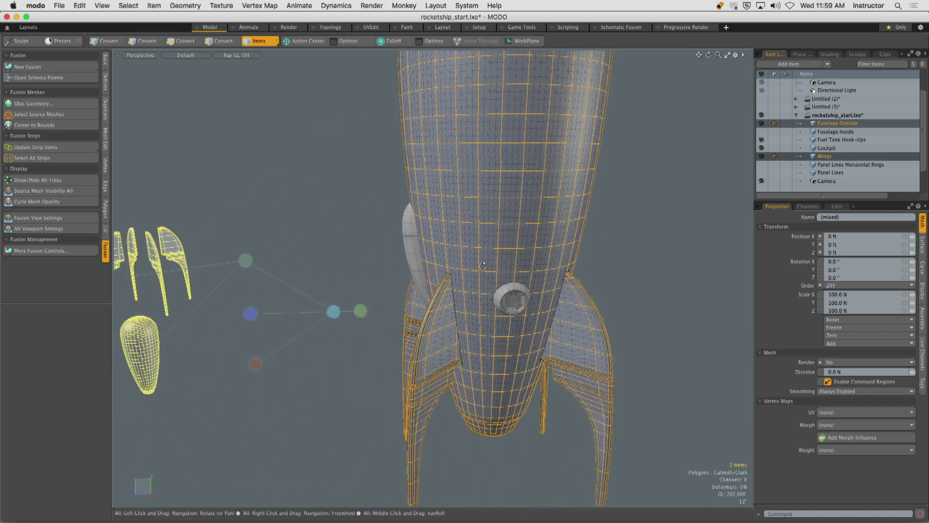
# - Deselect the fuselage and wings and hide the source meshes of the Rocketship fusion
pyautogui.click(605, 259)
pyautogui.moveTo(605, 259)
pyautogui.keyDown('alt'); pyautogui.keyDown('shift'); pyautogui.mouseDown()
pyautogui.moveTo(566, 266)
pyautogui.moveTo(599, 264)
pyautogui.mouseUp(); pyautogui.keyUp('shift'); pyautogui.keyUp('alt')
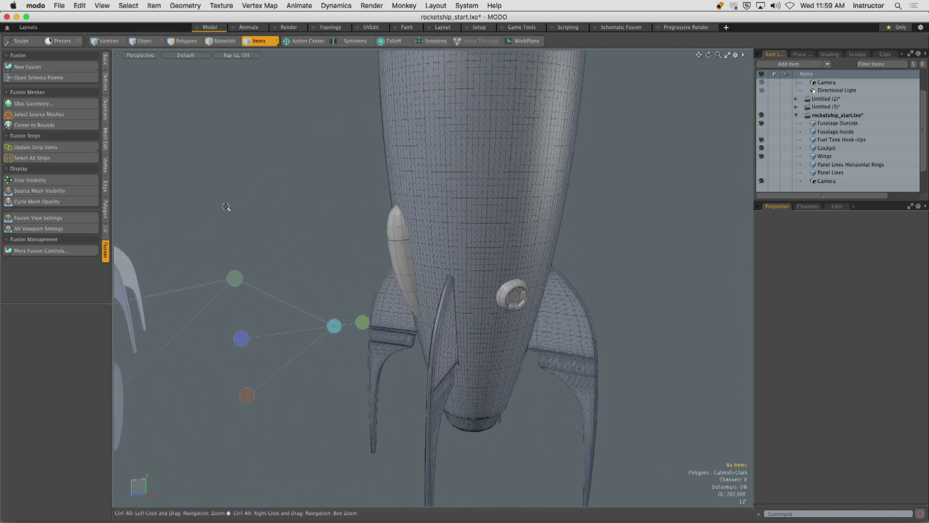
pyautogui.click(45, 195)
pyautogui.scroll(-4, 421, 230)
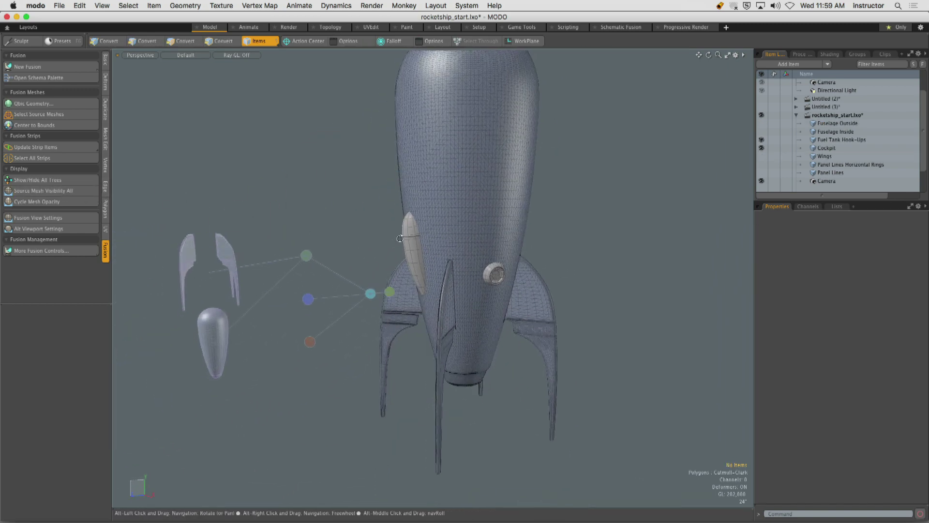
# - Move the fusion's 3D tree clear of the rocket, about -23'7" in X and 20' in Z, and deselect it
pyautogui.keyDown('alt'); pyautogui.moveTo(421, 230); pyautogui.dragTo(364, 324); pyautogui.keyUp('alt')
pyautogui.click(379, 300)
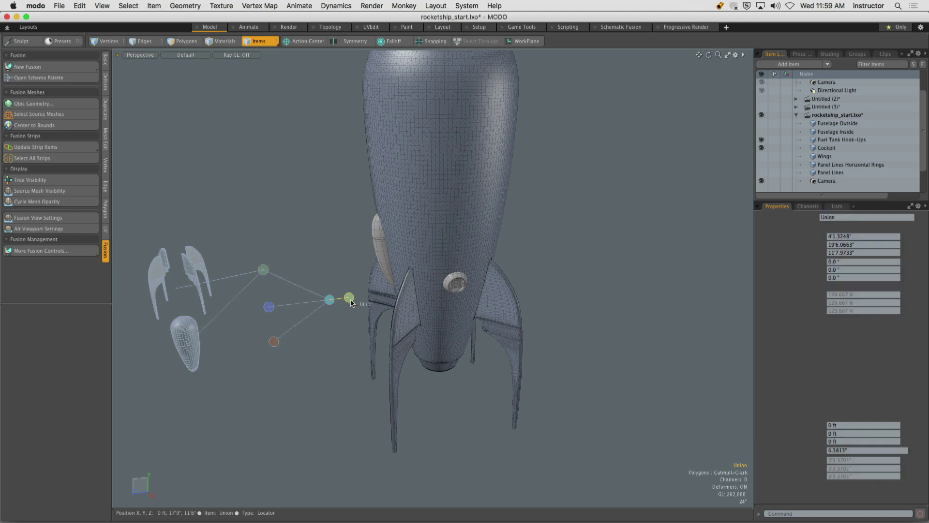
pyautogui.press('w')
pyautogui.scroll(-4, 347, 333)
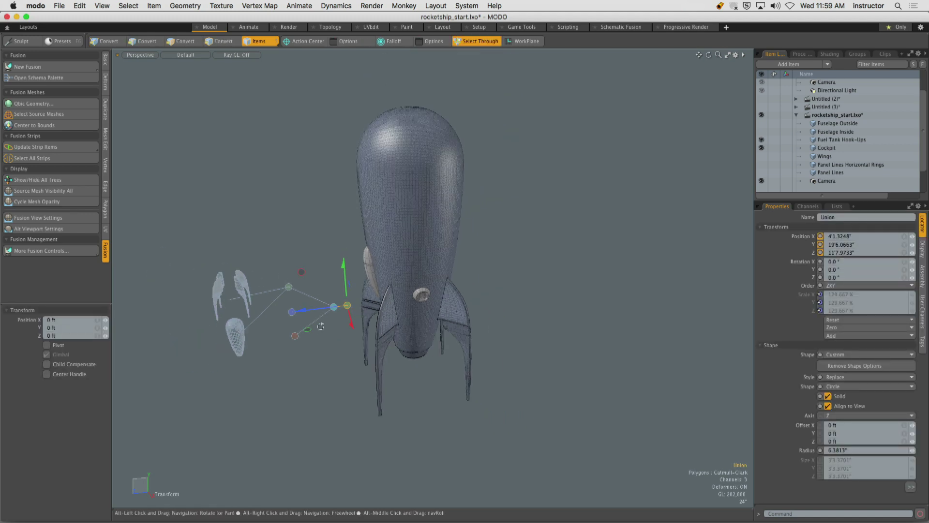
pyautogui.keyDown('alt'); pyautogui.moveTo(345, 334); pyautogui.dragTo(338, 308); pyautogui.keyUp('alt')
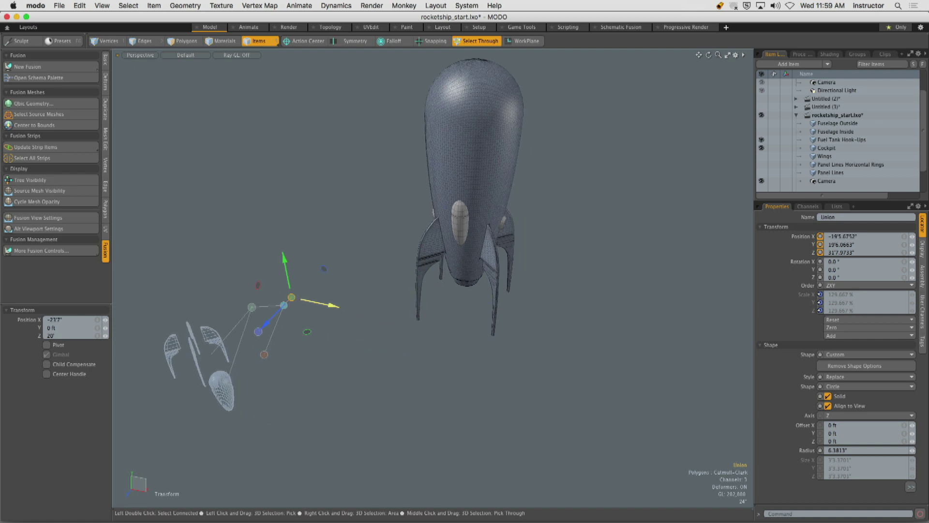
pyautogui.press('q')
pyautogui.click(381, 257)
# - Examine the junction between a wing and the fuselage up close, selecting its fusion strip to see where it runs and deselecting it
pyautogui.keyDown('alt'); pyautogui.moveTo(381, 257); pyautogui.dragTo(411, 246); pyautogui.keyUp('alt')
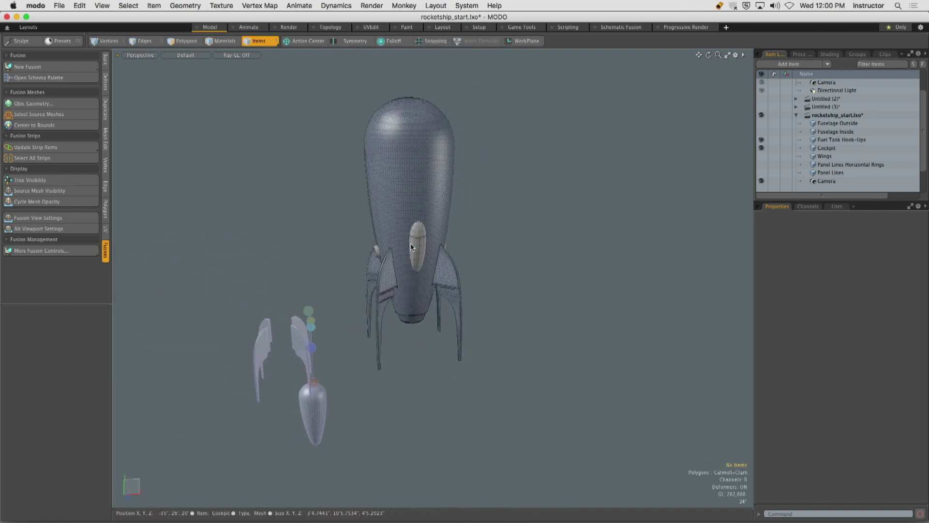
pyautogui.press('KP_2')
pyautogui.press('KP_Decimal')
pyautogui.keyDown('alt'); pyautogui.moveTo(527, 218); pyautogui.dragTo(484, 241); pyautogui.keyUp('alt')
pyautogui.keyDown('ctrl'); pyautogui.keyDown('alt'); pyautogui.moveTo(484, 242); pyautogui.dragTo(433, 228); pyautogui.keyUp('alt'); pyautogui.keyUp('ctrl')
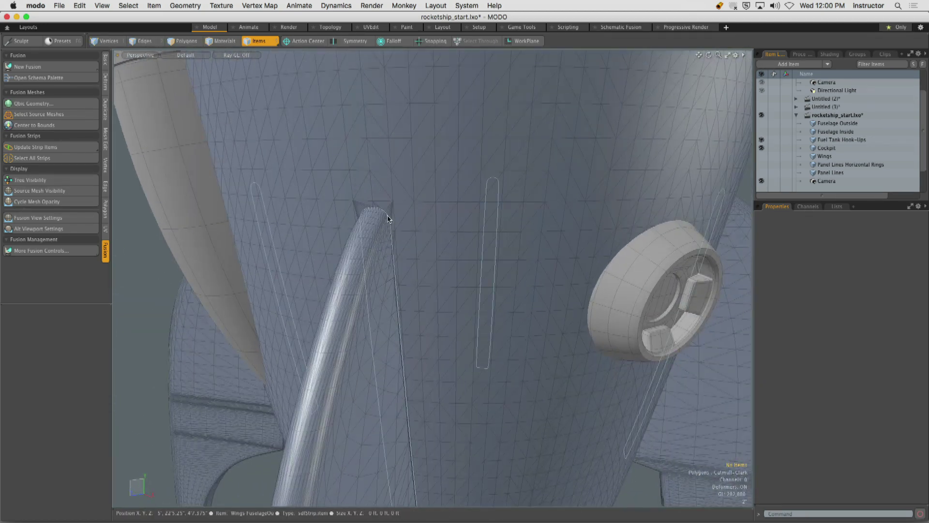
pyautogui.doubleClick(401, 305)
pyautogui.moveTo(392, 180); pyautogui.dragTo(117, 159)
pyautogui.keyDown('alt'); pyautogui.moveTo(410, 244); pyautogui.dragTo(382, 317); pyautogui.keyUp('alt')
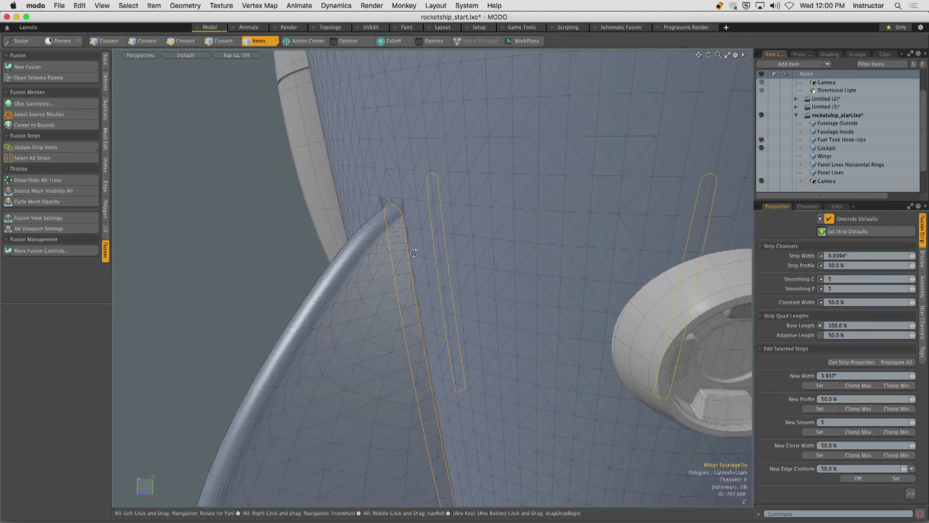
pyautogui.click(292, 263)
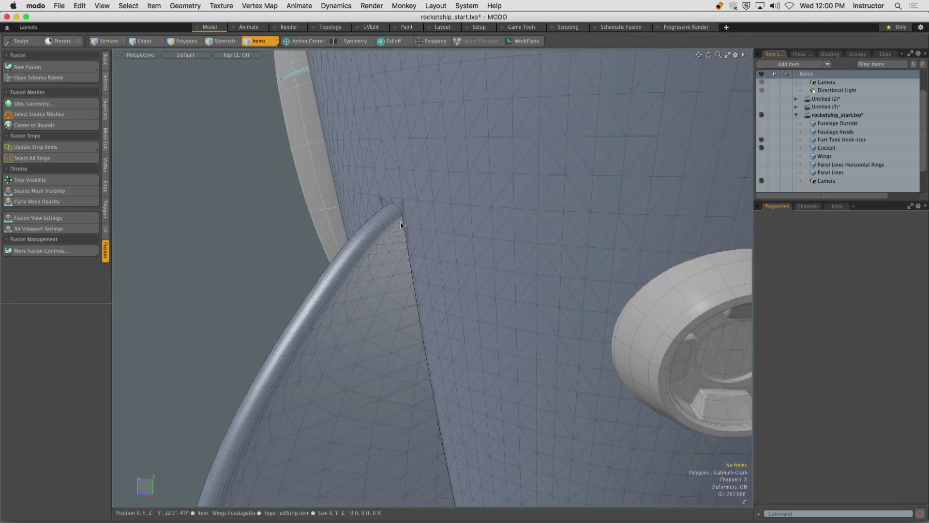
pyautogui.click(405, 221)
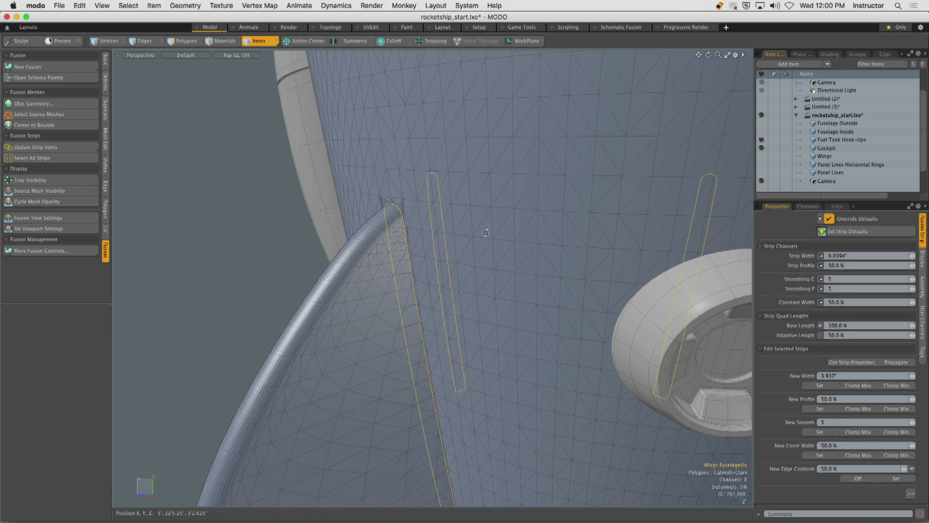
pyautogui.keyDown('ctrl'); pyautogui.keyDown('alt'); pyautogui.moveTo(485, 232); pyautogui.dragTo(393, 252); pyautogui.keyUp('alt'); pyautogui.keyUp('ctrl')
pyautogui.click(358, 280)
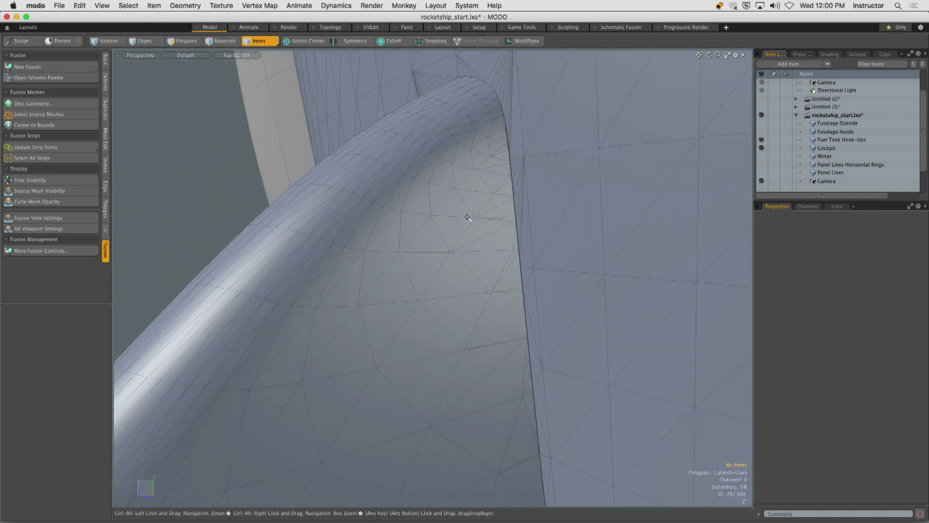
# - Widen the wing-to-fuselage strips to about 3.22" with a strip profile of 77% using combined width and profile hauling, and deselect them
pyautogui.click(517, 191)
pyautogui.hotkey('ctrl', 'shift', 'f')
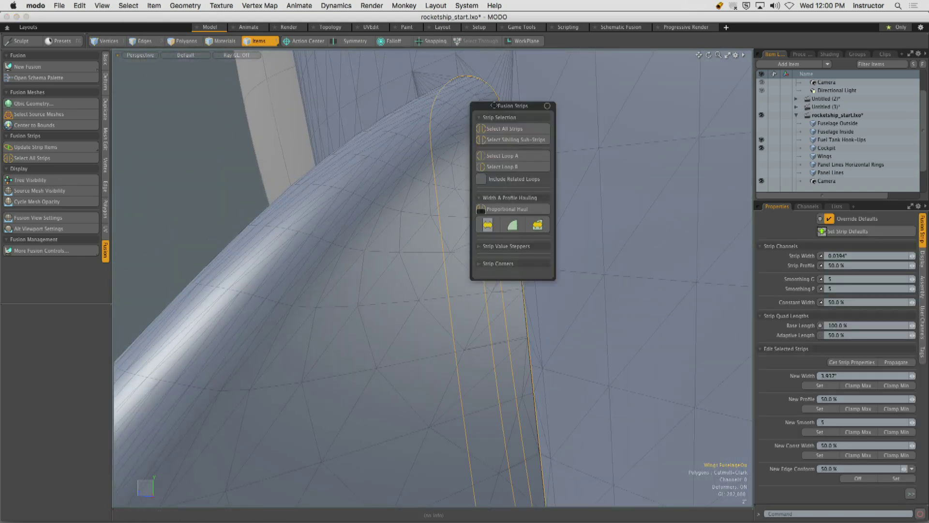
pyautogui.moveTo(493, 105); pyautogui.dragTo(134, 108)
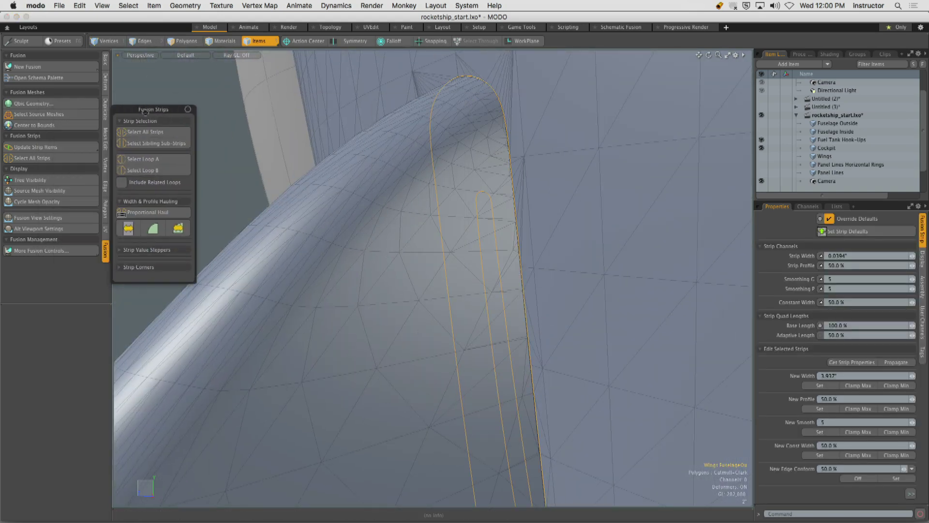
pyautogui.click(178, 230)
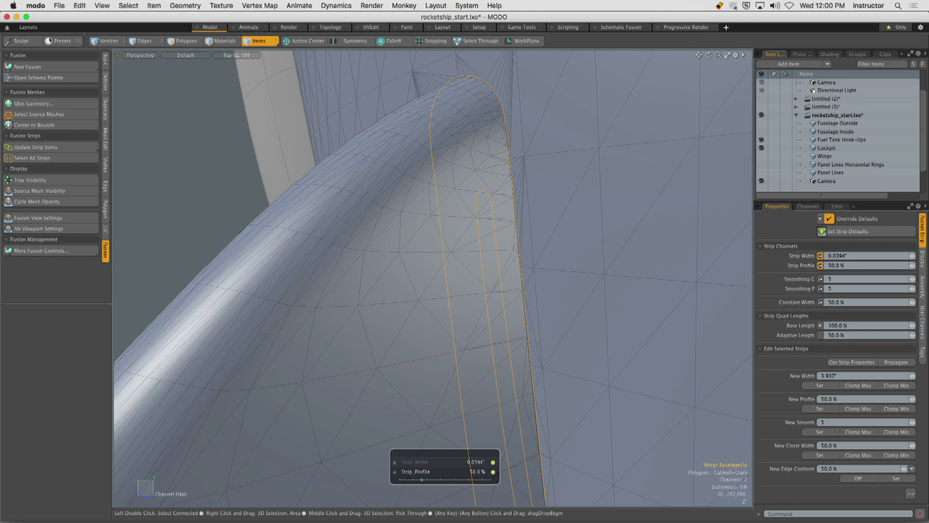
pyautogui.moveTo(445, 462); pyautogui.dragTo(471, 462)
pyautogui.scroll(-5, 500, 305)
pyautogui.keyDown('alt'); pyautogui.moveTo(500, 304); pyautogui.dragTo(468, 308); pyautogui.keyUp('alt')
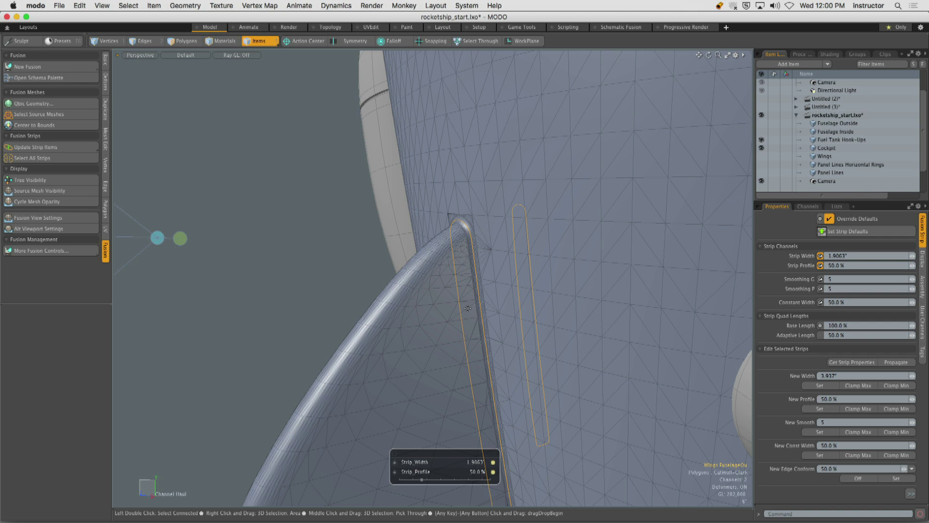
pyautogui.keyDown('ctrl'); pyautogui.keyDown('alt'); pyautogui.moveTo(473, 298); pyautogui.dragTo(424, 237); pyautogui.keyUp('alt'); pyautogui.keyUp('ctrl')
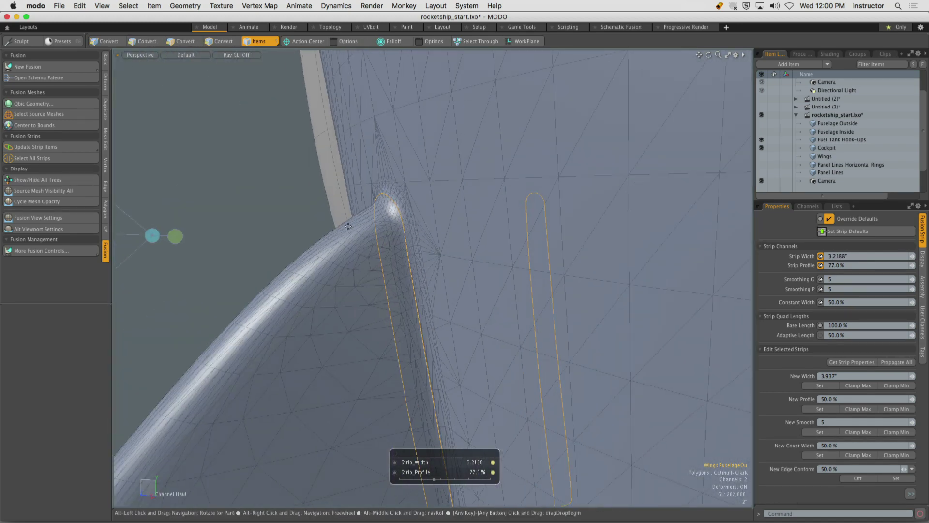
pyautogui.press('space')
pyautogui.click(310, 227)
# - Add a Q-CylinderMed mesh from the Qbic presets below the rocket's exhaust end
pyautogui.keyDown('alt'); pyautogui.moveTo(309, 227); pyautogui.dragTo(409, 285); pyautogui.keyUp('alt')
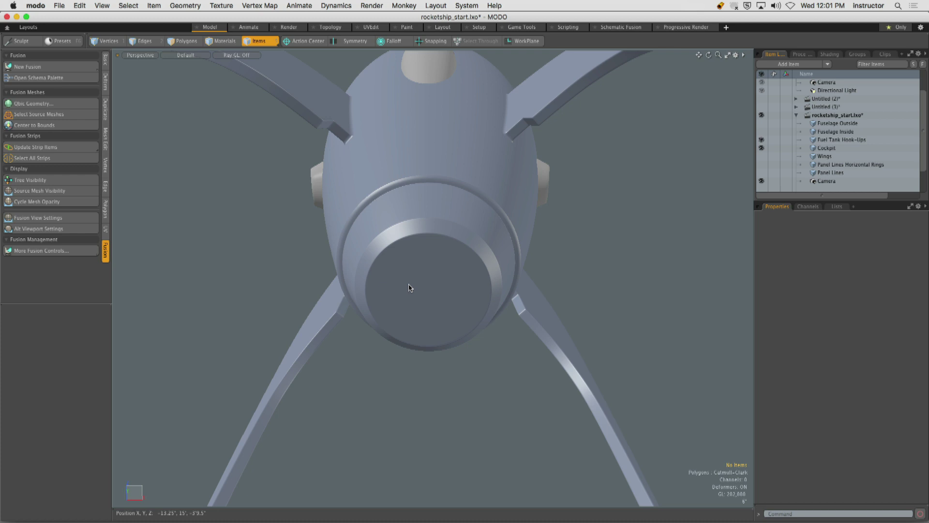
pyautogui.click(33, 103)
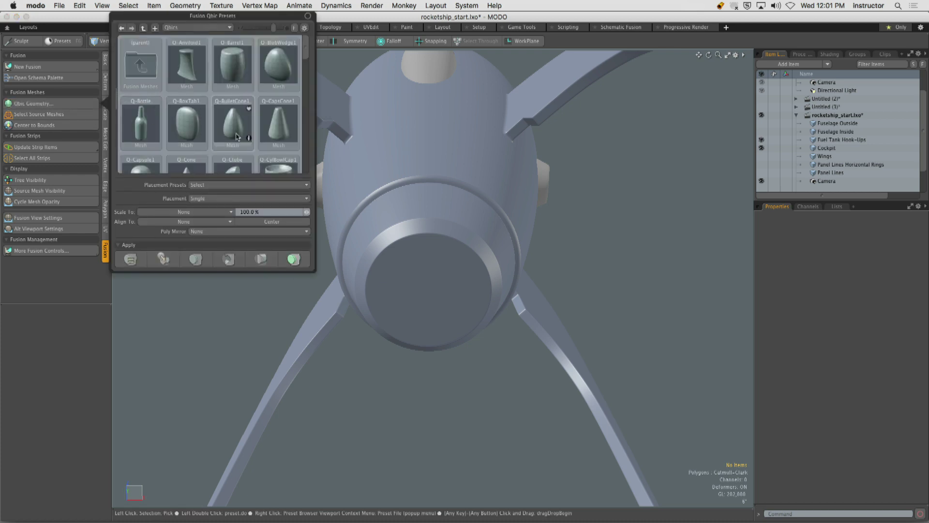
pyautogui.scroll(-2, 296, 65)
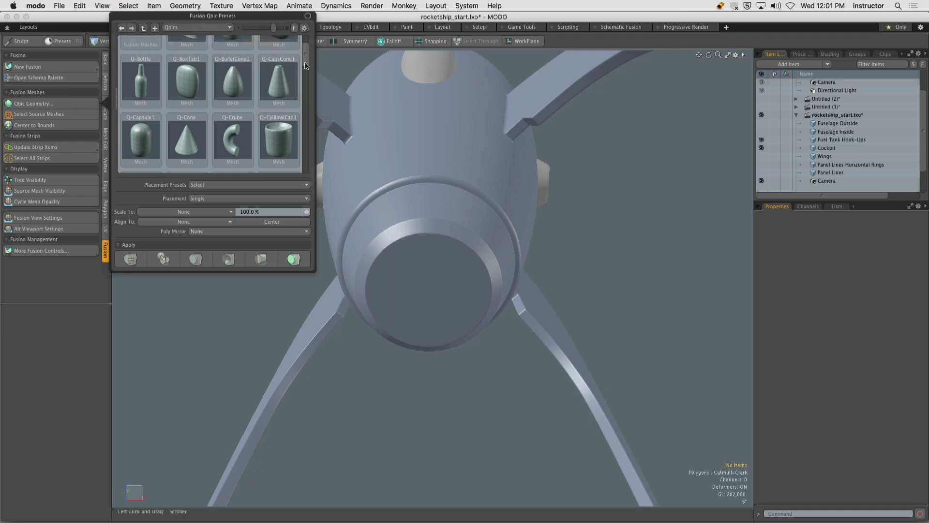
pyautogui.scroll(-1, 309, 67)
pyautogui.scroll(-3, 309, 68)
pyautogui.doubleClick(287, 115)
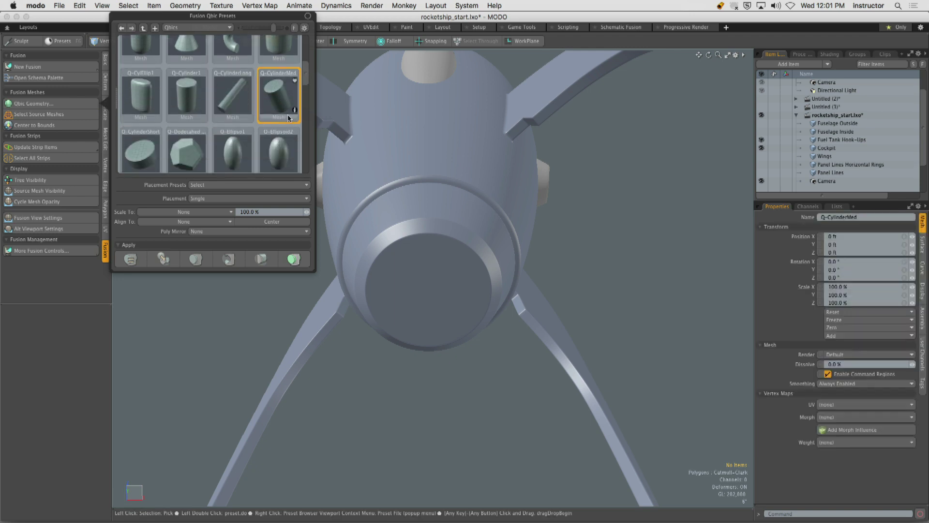
pyautogui.keyDown('alt'); pyautogui.moveTo(603, 274); pyautogui.dragTo(506, 261); pyautogui.keyUp('alt')
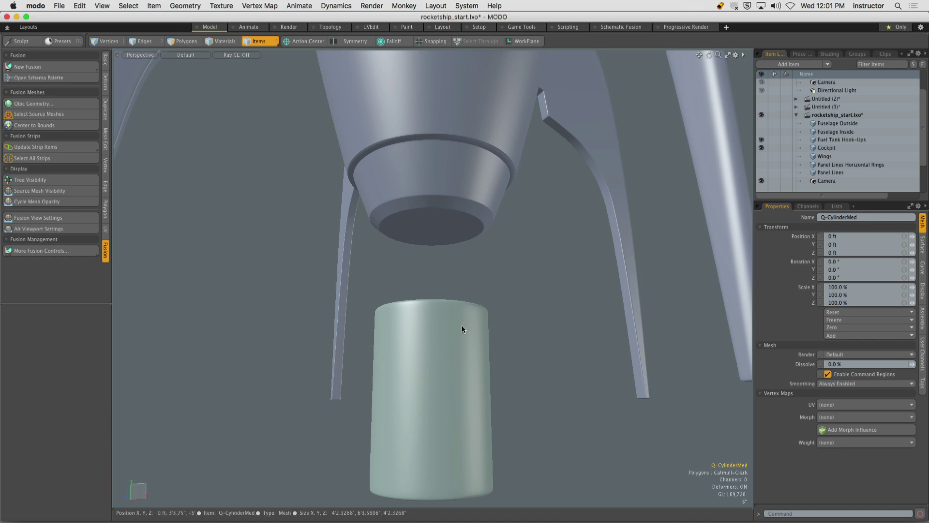
# - Set the wireframe overlay of the active meshes to Colored
pyautogui.press('o')
pyautogui.click(462, 240)
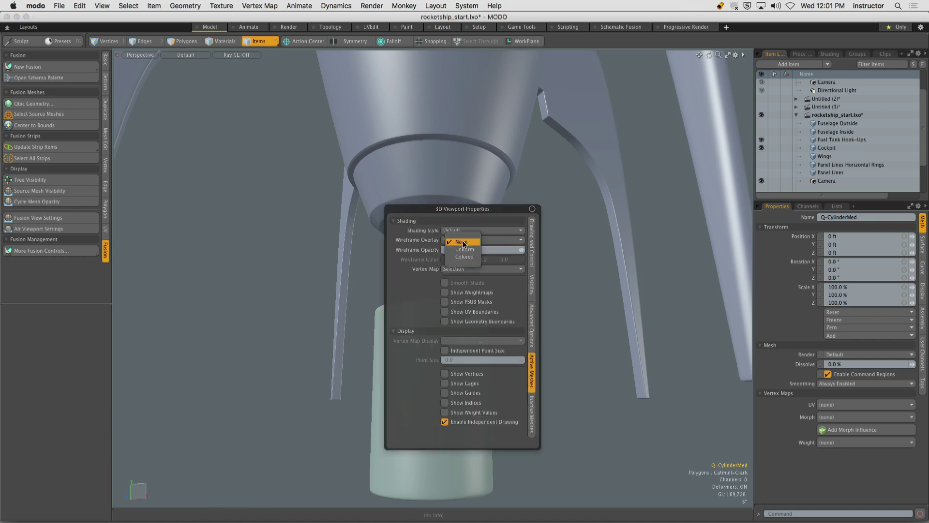
pyautogui.click(457, 257)
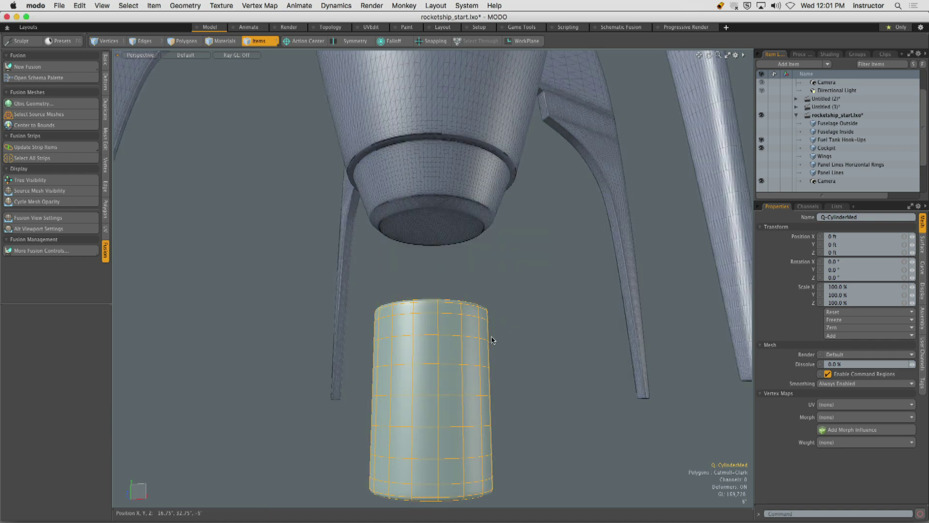
# - Scale the cylinder uniformly to 84% and raise it to a Y position of 6'0.5" so it pushes into the fuselage's lower end
pyautogui.press('y')
pyautogui.moveTo(431, 348); pyautogui.dragTo(431, 224)
pyautogui.press('r')
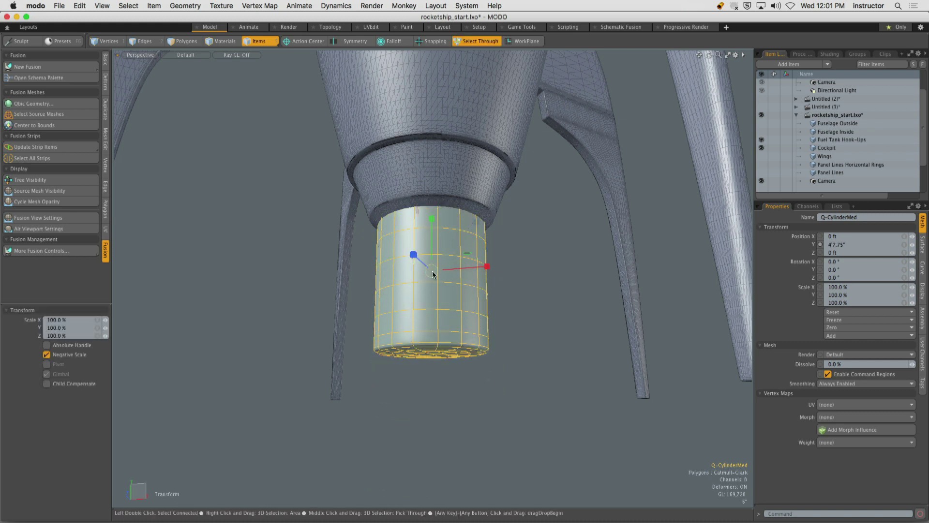
pyautogui.moveTo(432, 271); pyautogui.dragTo(441, 228)
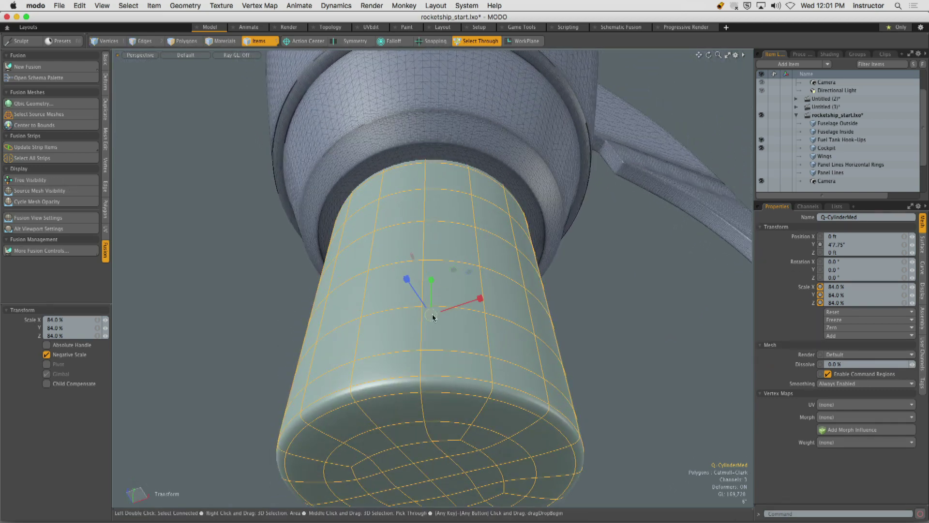
pyautogui.moveTo(434, 316); pyautogui.dragTo(408, 228)
pyautogui.press('w')
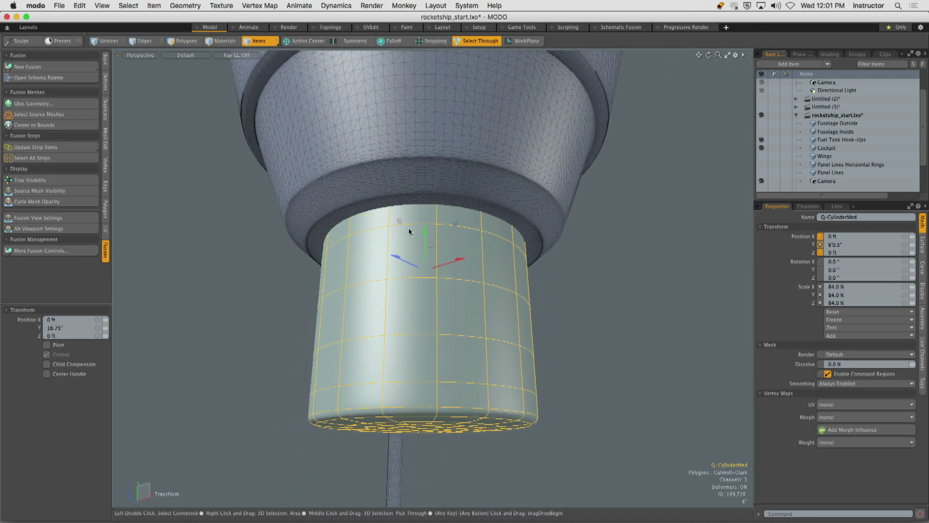
pyautogui.click(576, 287)
# - Add the Q-CylinderMed mesh to the Rocketship fusion's subtraction node
pyautogui.keyDown('alt'); pyautogui.moveTo(576, 288); pyautogui.dragTo(438, 285); pyautogui.keyUp('alt')
pyautogui.moveTo(438, 285)
pyautogui.keyDown('alt'); pyautogui.keyDown('shift'); pyautogui.mouseDown()
pyautogui.moveTo(539, 315)
pyautogui.moveTo(502, 316)
pyautogui.moveTo(422, 287)
pyautogui.mouseUp(); pyautogui.keyUp('shift'); pyautogui.keyUp('alt')
pyautogui.keyDown('alt'); pyautogui.keyDown('shift'); pyautogui.moveTo(422, 287); pyautogui.dragTo(458, 314); pyautogui.keyUp('shift'); pyautogui.keyUp('alt')
pyautogui.click(591, 362)
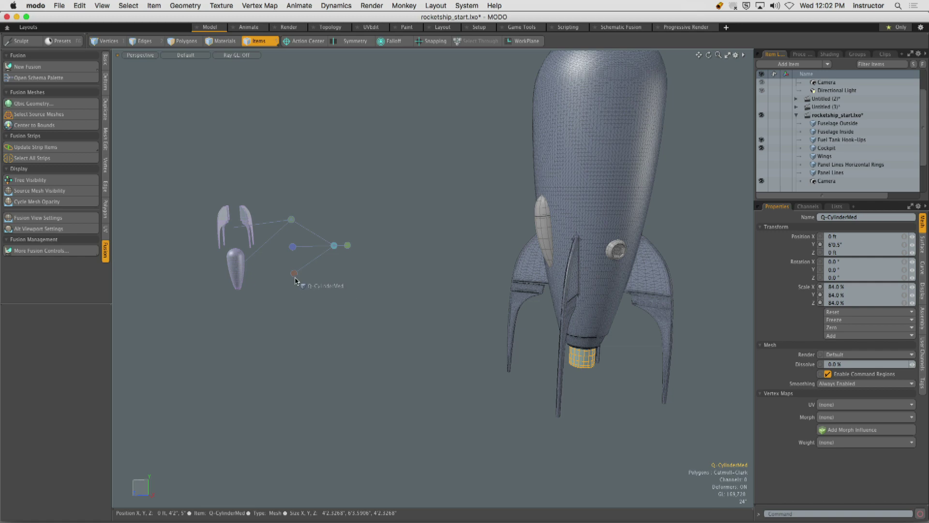
pyautogui.click(295, 383)
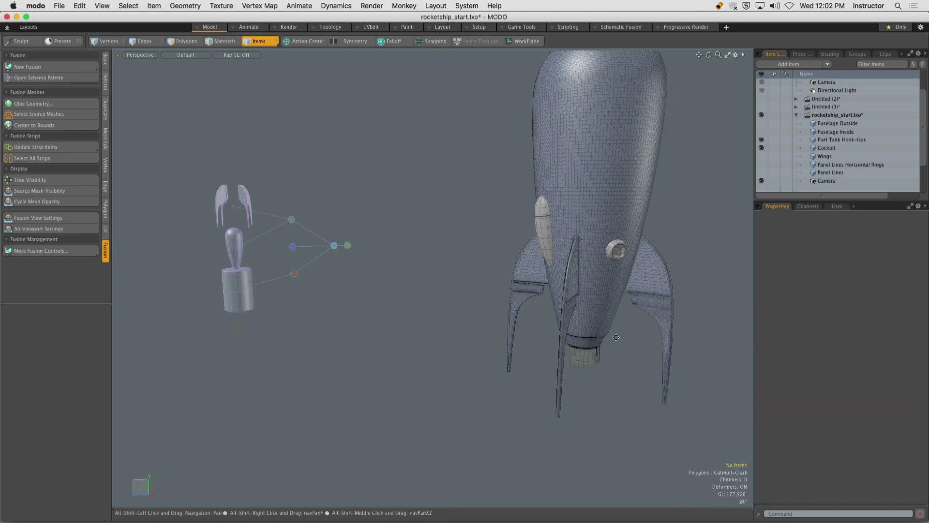
# - Hide the subtracting cylinder and the other source meshes so only the fused rocket is displayed at the exhaust end
pyautogui.keyDown('alt'); pyautogui.keyDown('shift'); pyautogui.moveTo(581, 357); pyautogui.dragTo(431, 334); pyautogui.keyUp('shift'); pyautogui.keyUp('alt')
pyautogui.keyDown('ctrl'); pyautogui.keyDown('alt'); pyautogui.moveTo(431, 334); pyautogui.dragTo(539, 261); pyautogui.keyUp('alt'); pyautogui.keyUp('ctrl')
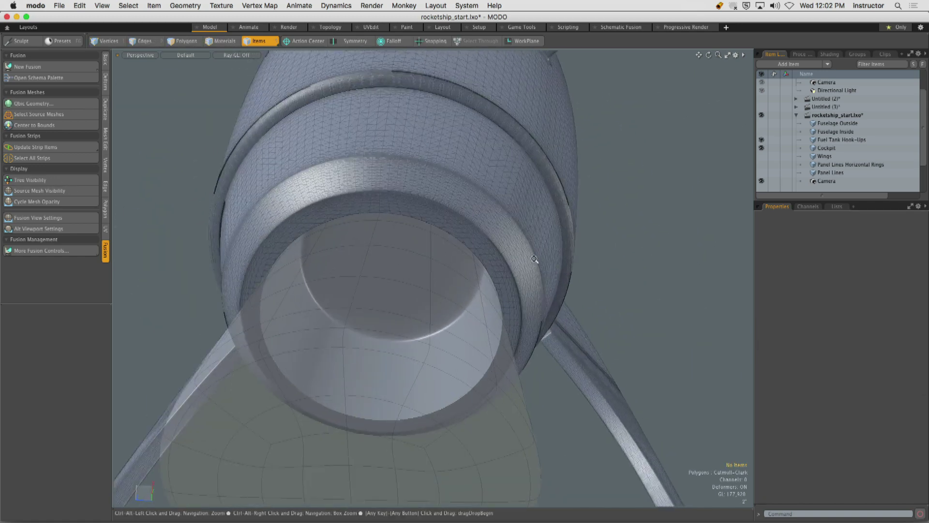
pyautogui.click(48, 195)
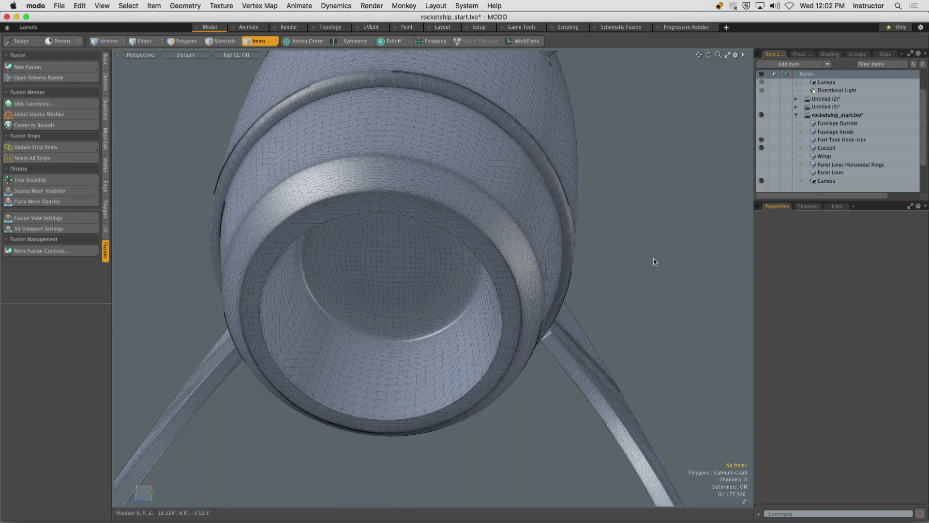
# - Examine the hollowed exhaust opening and the ring around the lower fuselage from several angles
pyautogui.keyDown('alt'); pyautogui.moveTo(654, 259); pyautogui.dragTo(618, 286); pyautogui.keyUp('alt')
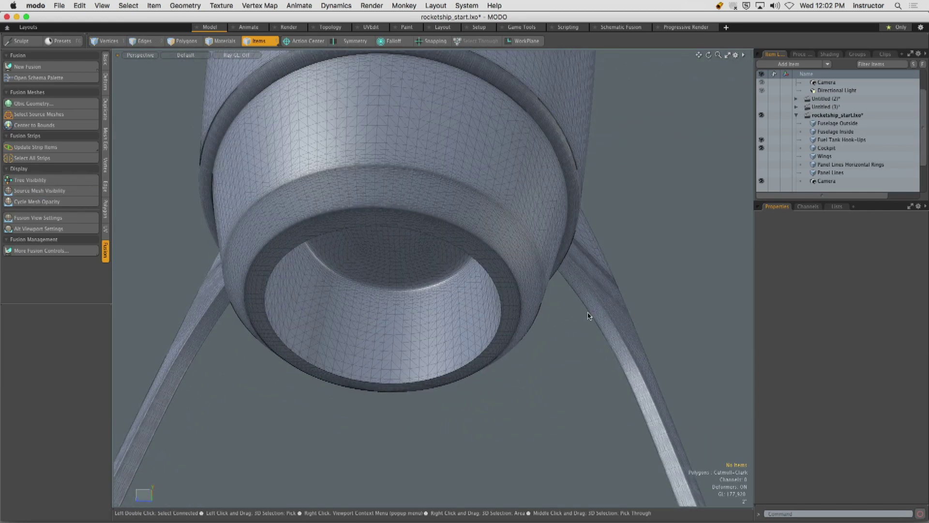
pyautogui.keyDown('alt'); pyautogui.moveTo(589, 316); pyautogui.dragTo(309, 263); pyautogui.keyUp('alt')
pyautogui.scroll(-5, 262, 289)
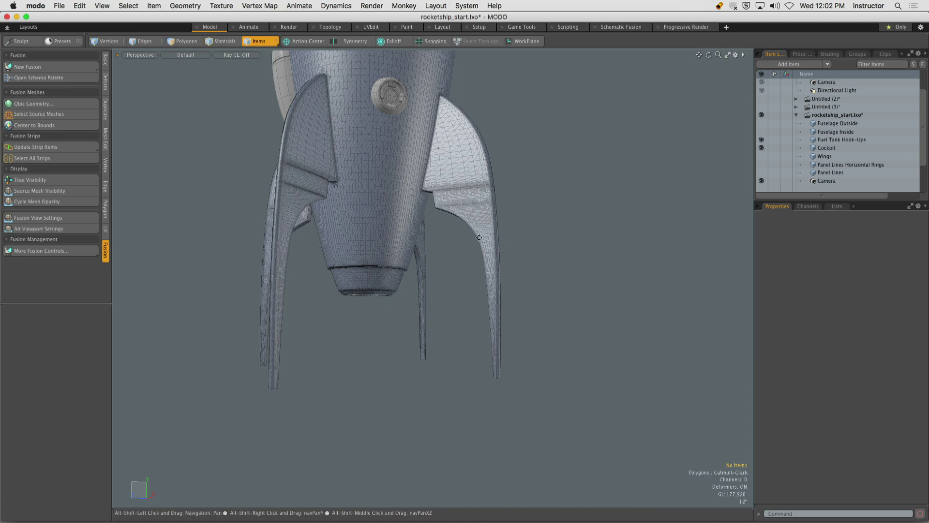
pyautogui.keyDown('alt'); pyautogui.keyDown('shift'); pyautogui.moveTo(296, 249); pyautogui.dragTo(357, 94); pyautogui.keyUp('shift'); pyautogui.keyUp('alt')
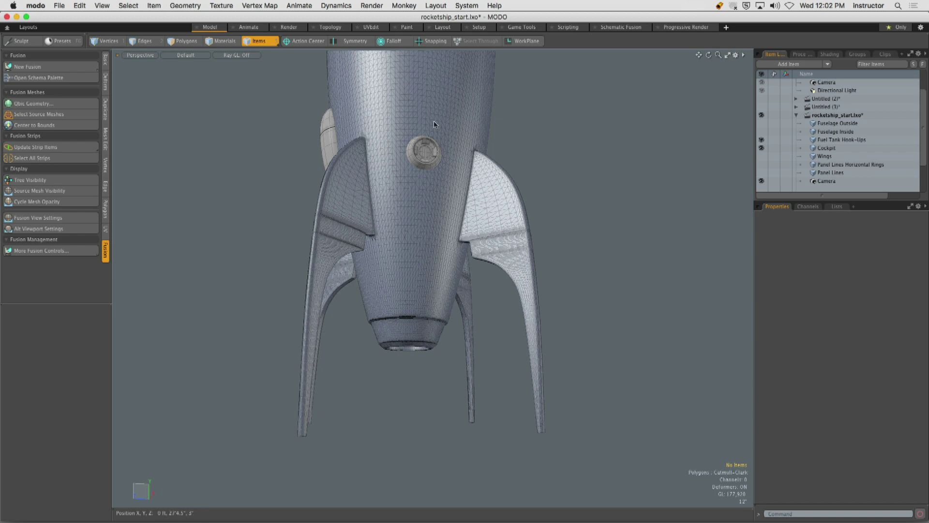
pyautogui.keyDown('ctrl'); pyautogui.keyDown('alt'); pyautogui.moveTo(405, 296); pyautogui.dragTo(508, 328); pyautogui.keyUp('alt'); pyautogui.keyUp('ctrl')
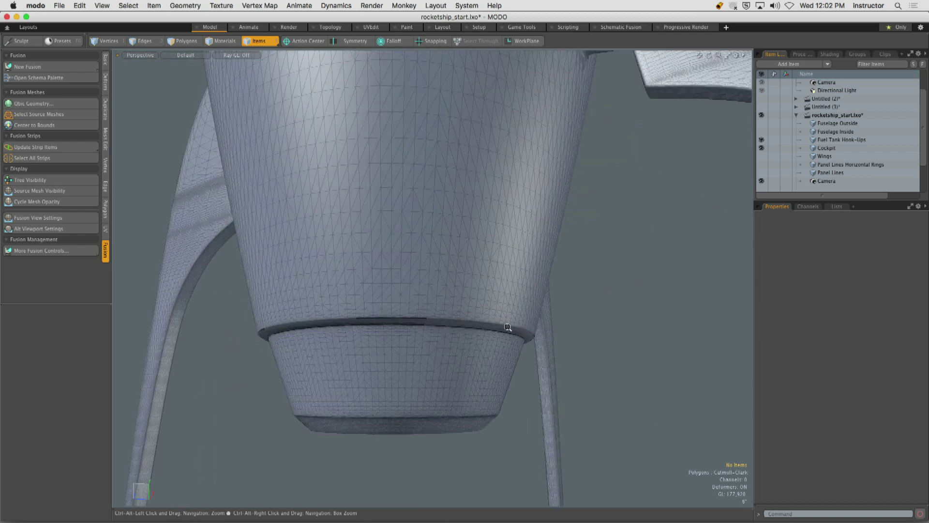
pyautogui.keyDown('alt'); pyautogui.keyDown('shift'); pyautogui.moveTo(433, 355); pyautogui.dragTo(356, 223); pyautogui.keyUp('shift'); pyautogui.keyUp('alt')
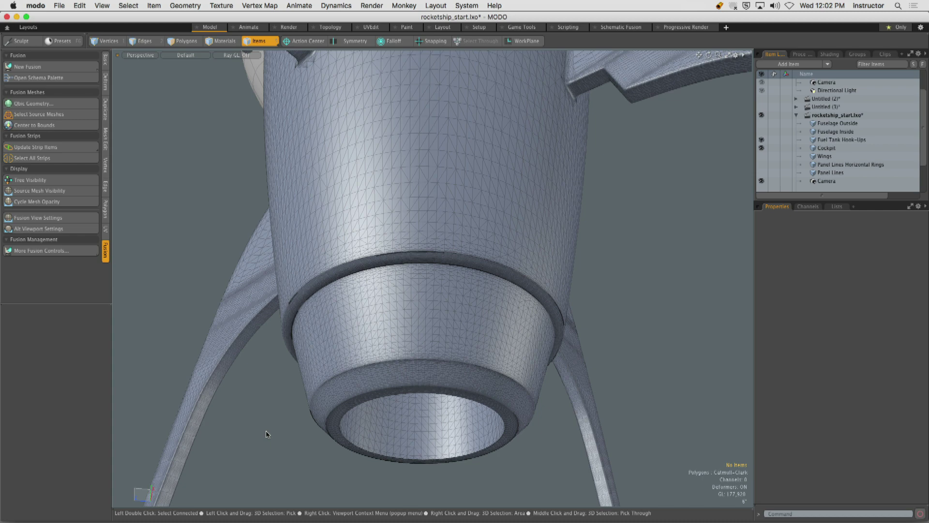
# - Add the medium cube Qbic mesh to the scene and flatten it to 20.5% along Z
pyautogui.keyDown('alt'); pyautogui.moveTo(408, 383); pyautogui.dragTo(436, 288); pyautogui.keyUp('alt')
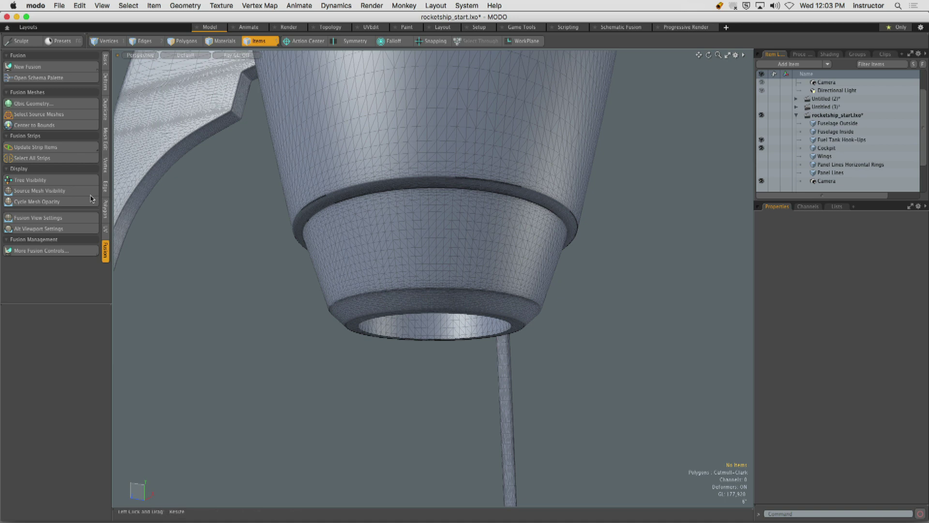
pyautogui.click(71, 106)
pyautogui.moveTo(304, 54); pyautogui.dragTo(306, 111)
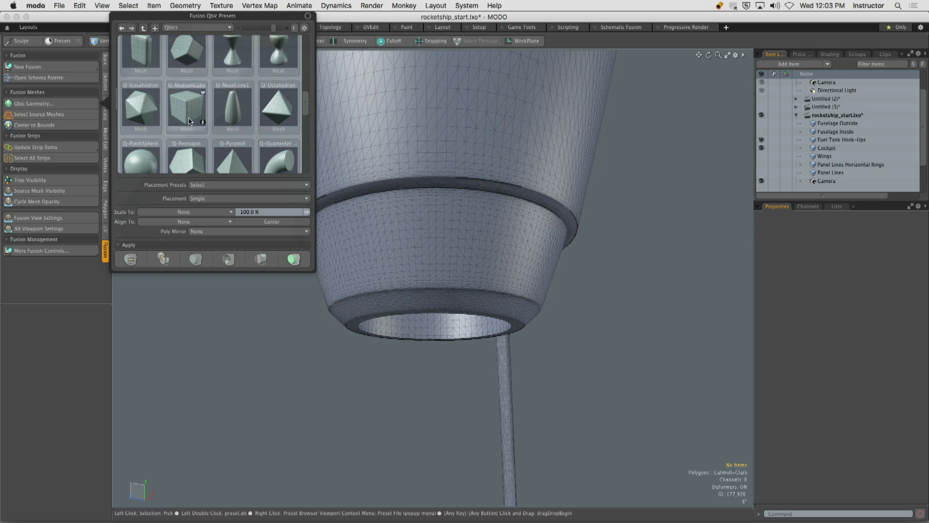
pyautogui.doubleClick(190, 120)
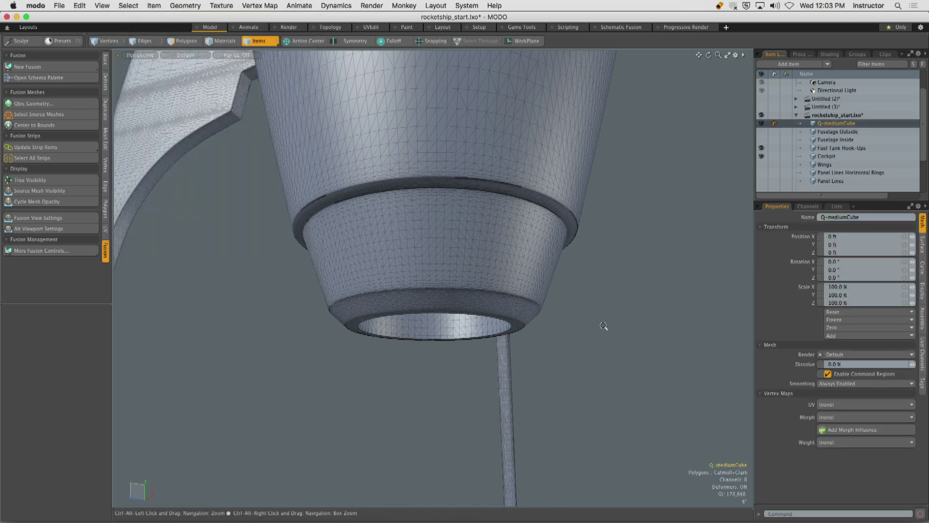
pyautogui.keyDown('ctrl'); pyautogui.keyDown('alt'); pyautogui.moveTo(603, 324); pyautogui.dragTo(576, 334); pyautogui.keyUp('alt'); pyautogui.keyUp('ctrl')
pyautogui.press('r')
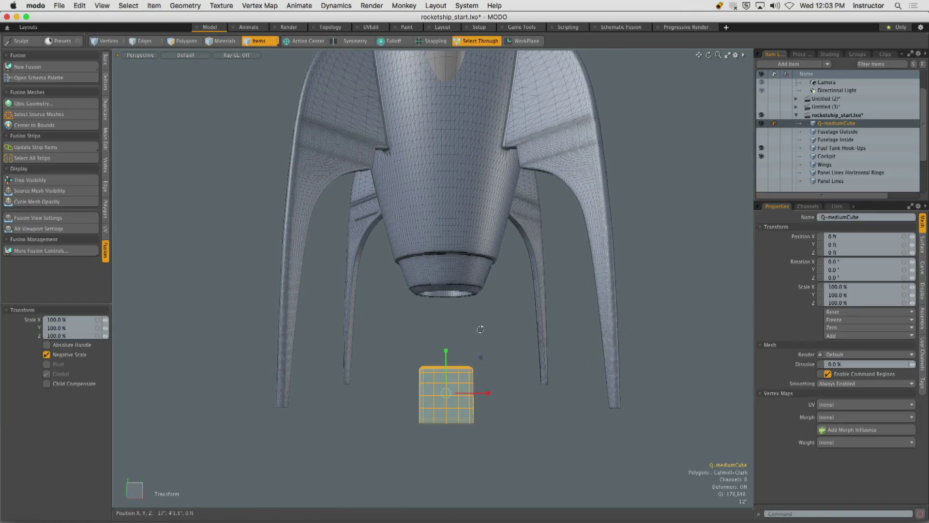
pyautogui.keyDown('alt'); pyautogui.moveTo(481, 329); pyautogui.dragTo(365, 389); pyautogui.keyUp('alt')
pyautogui.keyDown('ctrl'); pyautogui.keyDown('alt'); pyautogui.moveTo(365, 389); pyautogui.dragTo(439, 268); pyautogui.keyUp('alt'); pyautogui.keyUp('ctrl')
# - Move the flattened cube beside the fuselage's lower end, at X 4'0.5" and Y 6'1", and rotate it -21° about Z
pyautogui.press('w')
pyautogui.moveTo(464, 301); pyautogui.dragTo(595, 301)
pyautogui.keyDown('alt'); pyautogui.keyDown('shift'); pyautogui.moveTo(595, 301); pyautogui.dragTo(718, 253); pyautogui.keyUp('shift'); pyautogui.keyUp('alt')
pyautogui.scroll(5, 466, 309)
pyautogui.press('e')
pyautogui.hotkey('ctrl', 'space')
pyautogui.click(479, 314)
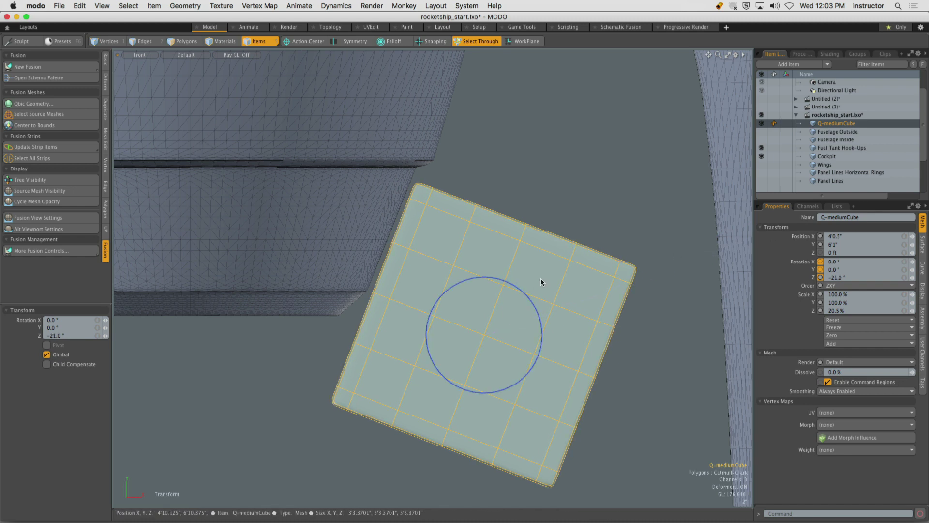
# - Push the tilted cube into the lower fuselage, to X 3'7.0747" and Y 6'2.7782", using the Selection action center
pyautogui.press('w')
pyautogui.moveTo(534, 287); pyautogui.dragTo(487, 247)
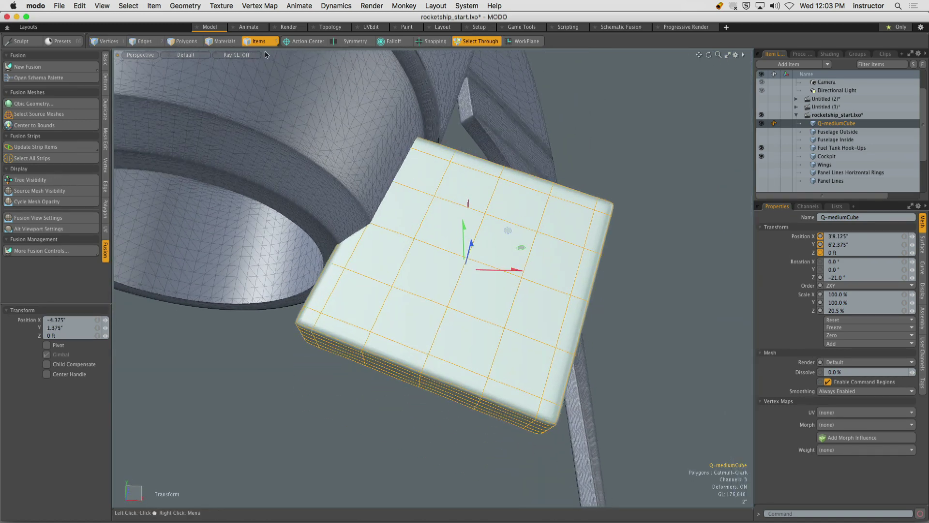
pyautogui.click(298, 42)
pyautogui.click(287, 69)
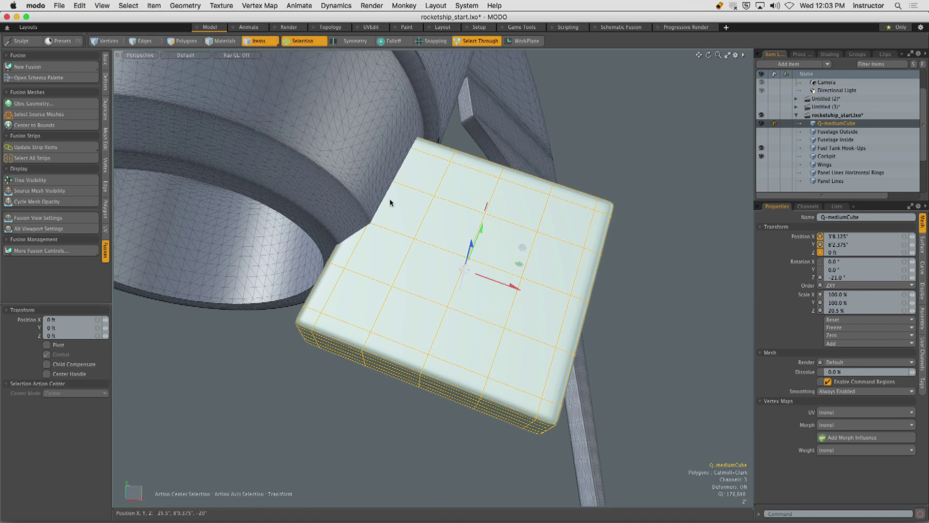
pyautogui.keyDown('alt'); pyautogui.moveTo(488, 287); pyautogui.dragTo(535, 300); pyautogui.keyUp('alt')
pyautogui.keyDown('alt'); pyautogui.moveTo(639, 264); pyautogui.dragTo(461, 283); pyautogui.keyUp('alt')
pyautogui.click(583, 256)
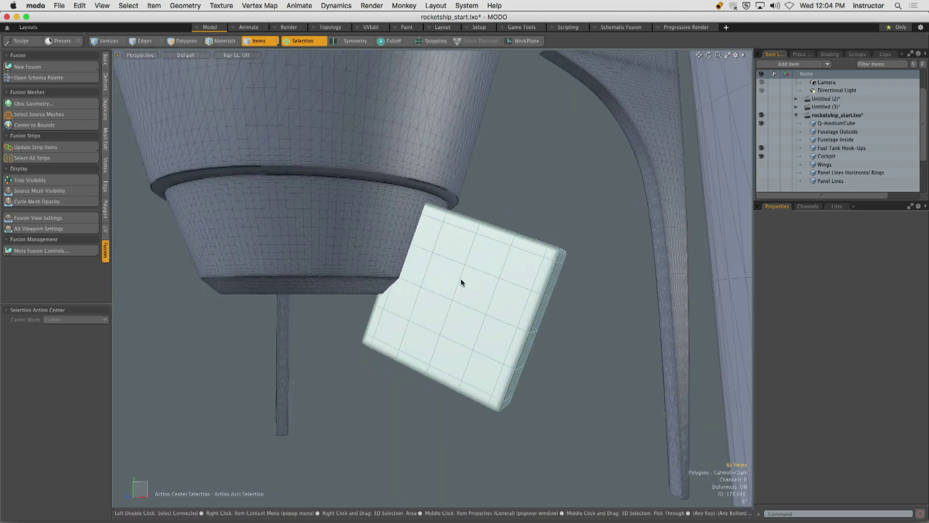
# - Add the Q-mediumCube mesh to the Rocketship fusion's subtraction node
pyautogui.keyDown('alt'); pyautogui.moveTo(506, 216); pyautogui.dragTo(532, 310); pyautogui.keyUp('alt')
pyautogui.scroll(-5, 434, 231)
pyautogui.scroll(-3, 532, 310)
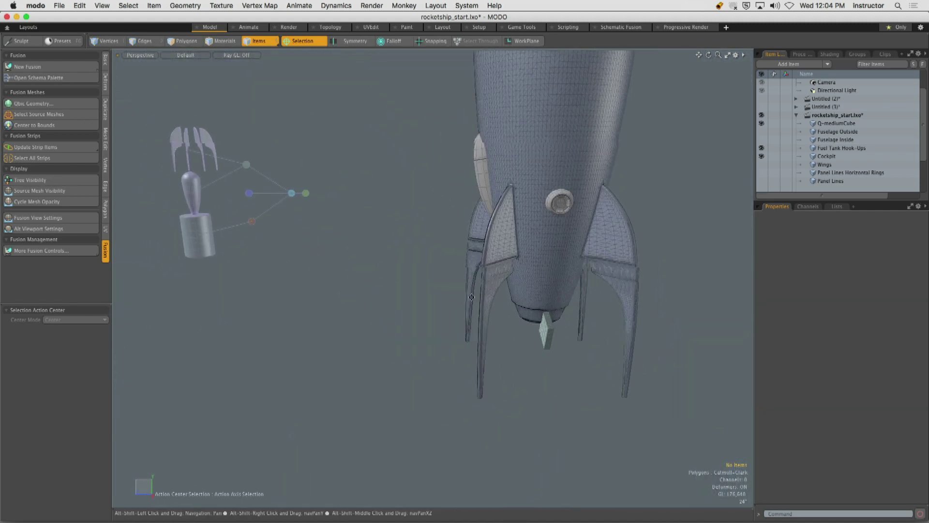
pyautogui.click(554, 327)
pyautogui.keyDown('alt'); pyautogui.moveTo(435, 328); pyautogui.dragTo(376, 303); pyautogui.keyUp('alt')
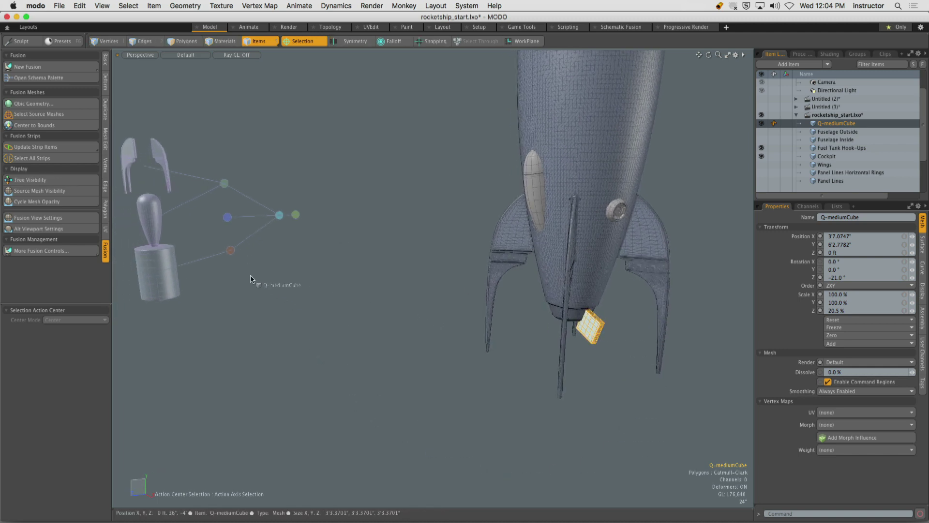
pyautogui.click(605, 296)
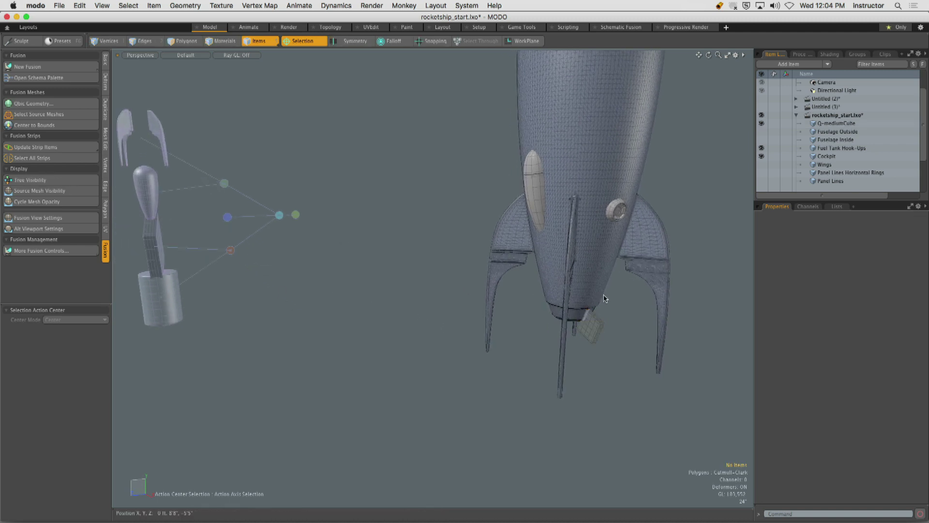
# - Hide the fusion's source meshes and examine the slot cut into the lower fuselage from several angles
pyautogui.keyDown('alt'); pyautogui.moveTo(604, 296); pyautogui.dragTo(414, 245); pyautogui.keyUp('alt')
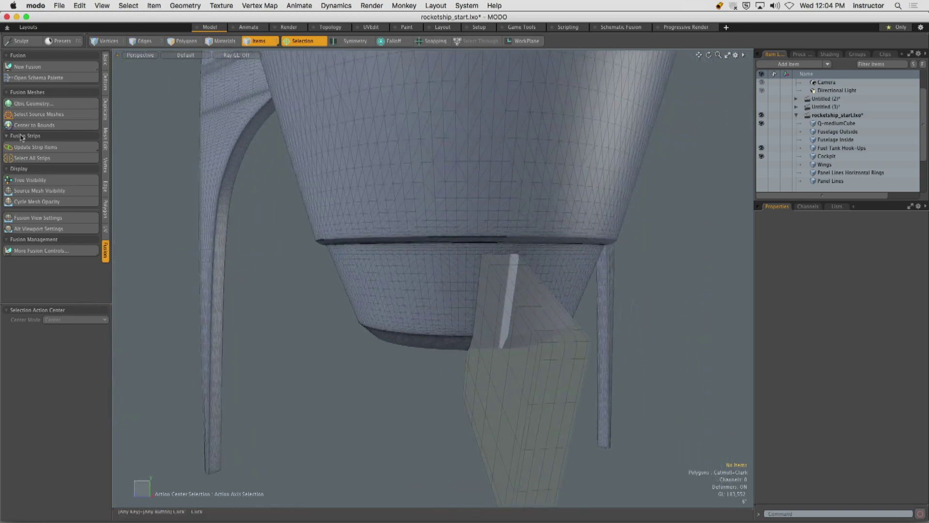
pyautogui.click(40, 194)
pyautogui.keyDown('alt'); pyautogui.moveTo(498, 261); pyautogui.dragTo(462, 262); pyautogui.keyUp('alt')
pyautogui.keyDown('ctrl'); pyautogui.keyDown('alt'); pyautogui.moveTo(462, 261); pyautogui.dragTo(520, 251); pyautogui.keyUp('alt'); pyautogui.keyUp('ctrl')
pyautogui.keyDown('alt'); pyautogui.moveTo(520, 251); pyautogui.dragTo(502, 263); pyautogui.keyUp('alt')
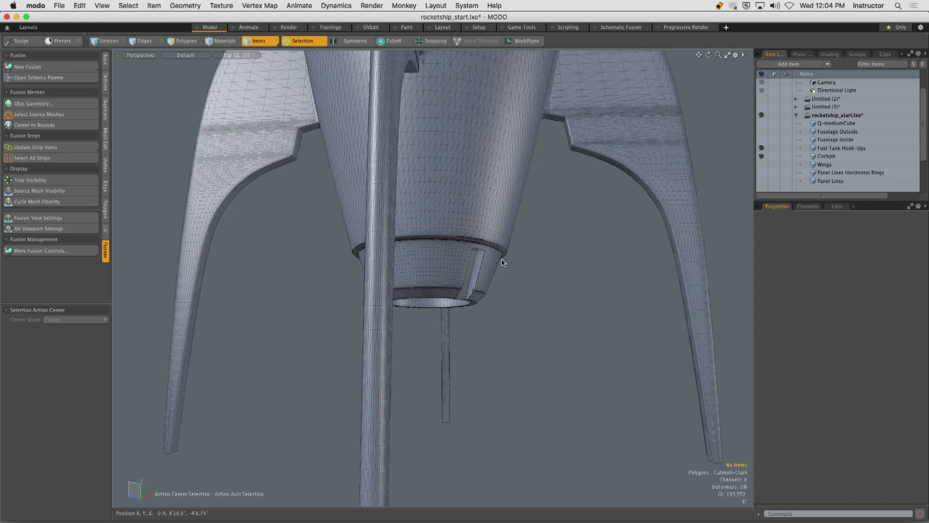
pyautogui.keyDown('alt'); pyautogui.moveTo(501, 262); pyautogui.dragTo(472, 315); pyautogui.keyUp('alt')
# - Show the source meshes and pull the subtracting cube outward to X 3'9.6712" and Y 6'1.7815" for a shallower slot
pyautogui.click(398, 330)
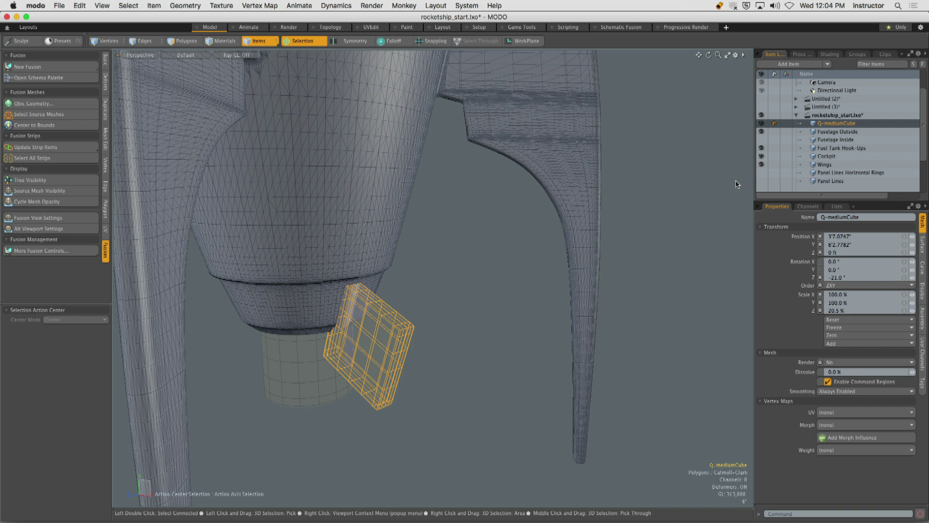
pyautogui.press('w')
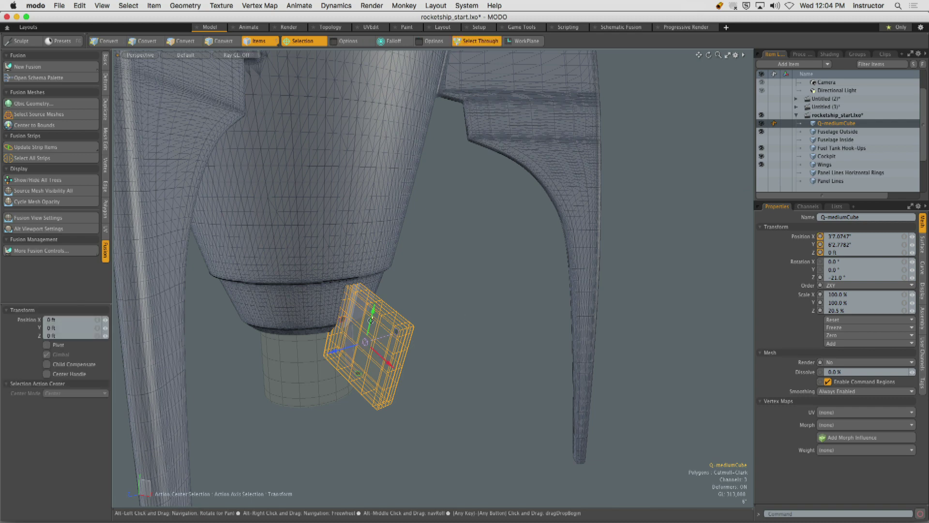
pyautogui.scroll(5, 382, 288)
pyautogui.keyDown('alt'); pyautogui.moveTo(382, 288); pyautogui.dragTo(371, 332); pyautogui.keyUp('alt')
pyautogui.scroll(5, 442, 305)
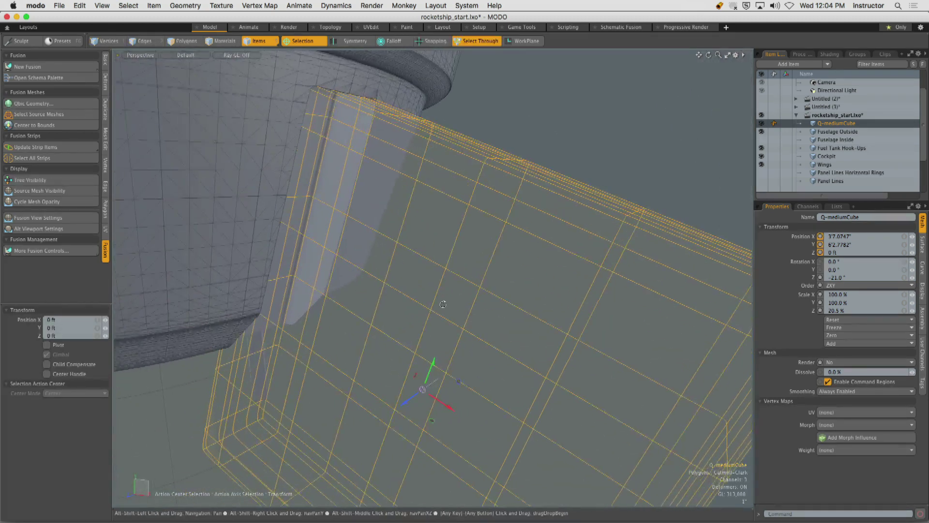
pyautogui.keyDown('alt'); pyautogui.moveTo(441, 305); pyautogui.dragTo(431, 266); pyautogui.keyUp('alt')
pyautogui.moveTo(472, 428); pyautogui.dragTo(478, 437)
pyautogui.keyDown('alt'); pyautogui.moveTo(396, 340); pyautogui.dragTo(455, 408); pyautogui.keyUp('alt')
pyautogui.click(601, 217)
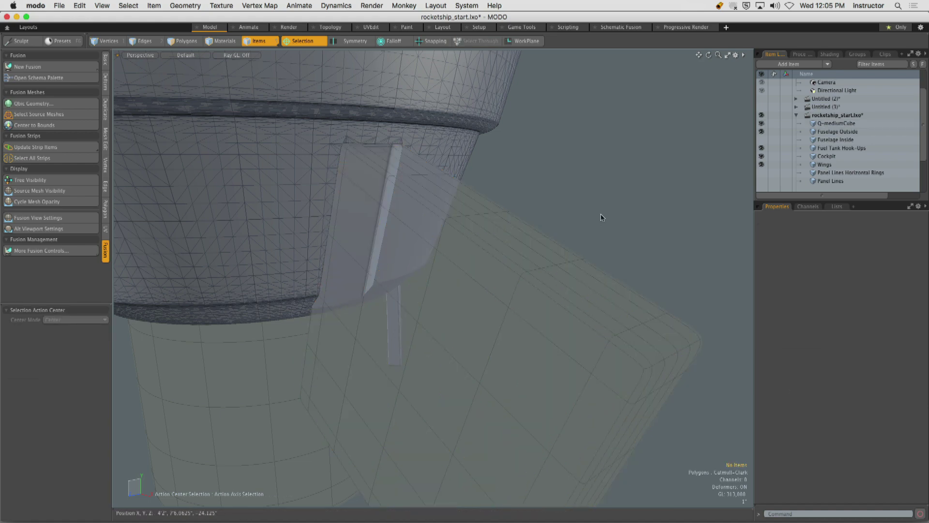
# - Hide the source meshes to check the shallower slot's depth, and show them again
pyautogui.click(28, 194)
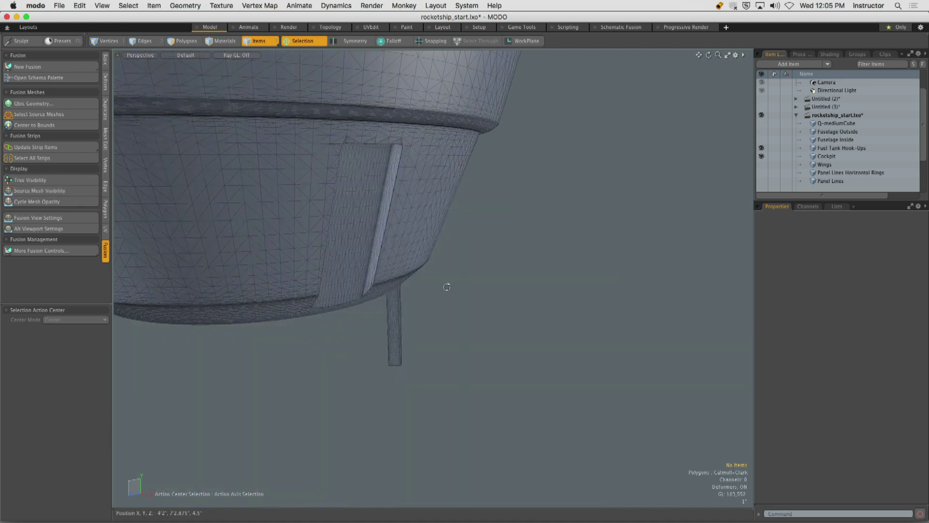
pyautogui.keyDown('alt'); pyautogui.moveTo(446, 286); pyautogui.dragTo(454, 325); pyautogui.keyUp('alt')
pyautogui.click(35, 192)
# - Select all connected polygons of the subtracting Q-mediumCube mesh
pyautogui.click(449, 341)
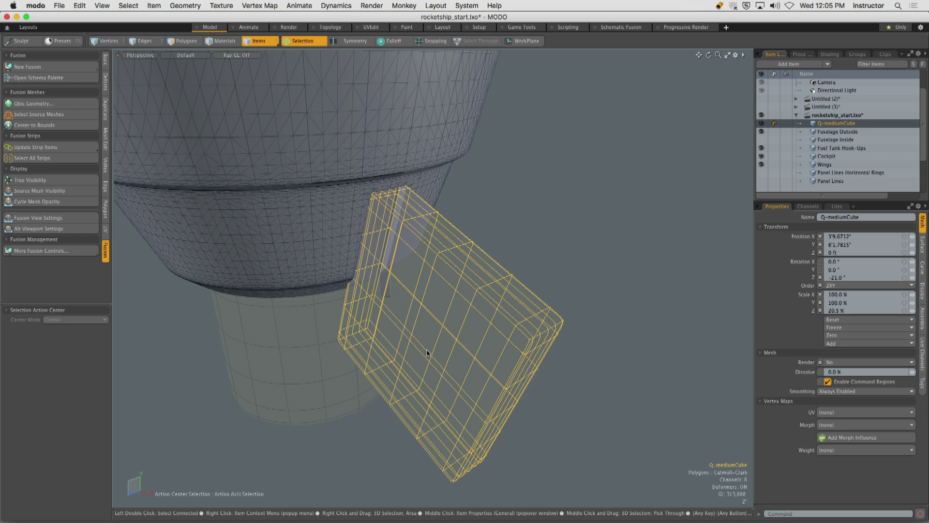
pyautogui.keyDown('alt'); pyautogui.moveTo(394, 291); pyautogui.dragTo(470, 258); pyautogui.keyUp('alt')
pyautogui.click(188, 41)
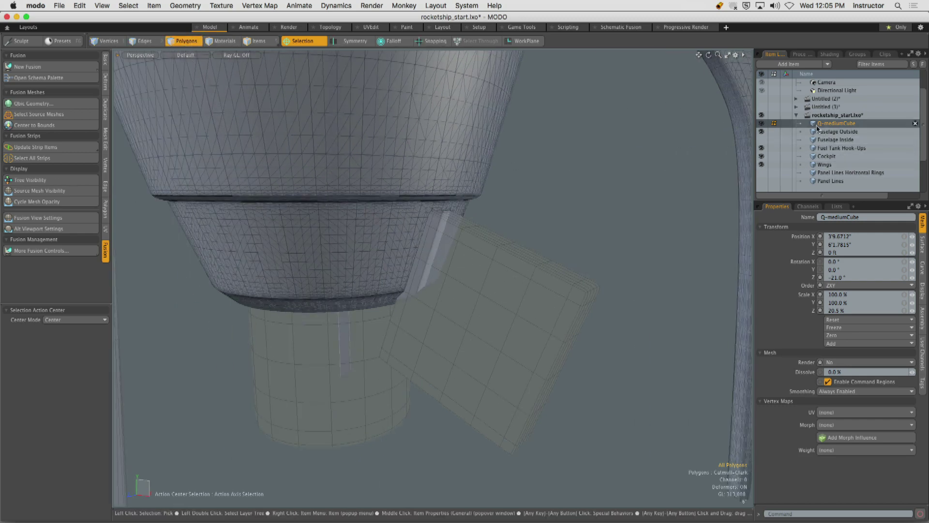
pyautogui.keyDown('alt'); pyautogui.moveTo(508, 264); pyautogui.dragTo(529, 271); pyautogui.keyUp('alt')
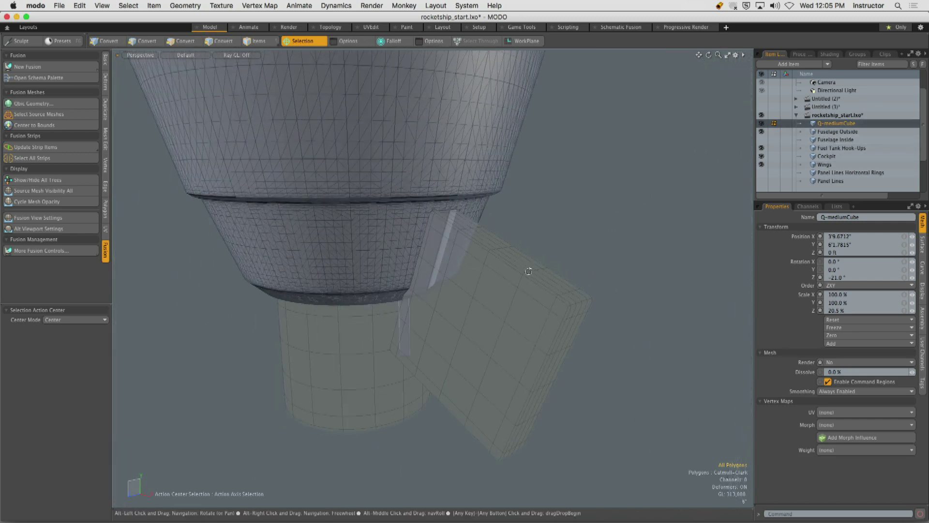
pyautogui.doubleClick(520, 310)
pyautogui.moveTo(524, 348)
pyautogui.keyDown('alt'); pyautogui.mouseDown()
pyautogui.moveTo(474, 346)
pyautogui.moveTo(515, 345)
pyautogui.mouseUp(); pyautogui.keyUp('alt')
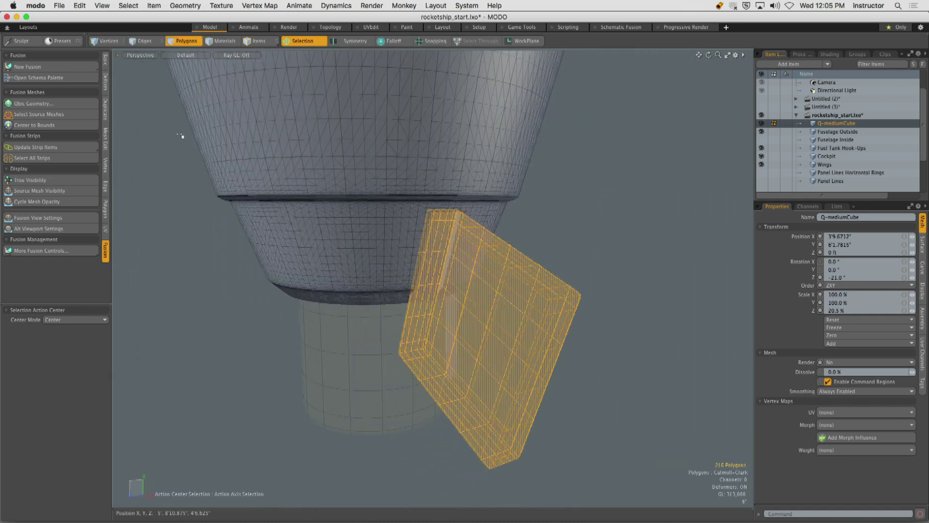
# - Set the action center to Origin and create a 12-count Radial Array of the cube's polygons around the Y axis
pyautogui.click(304, 42)
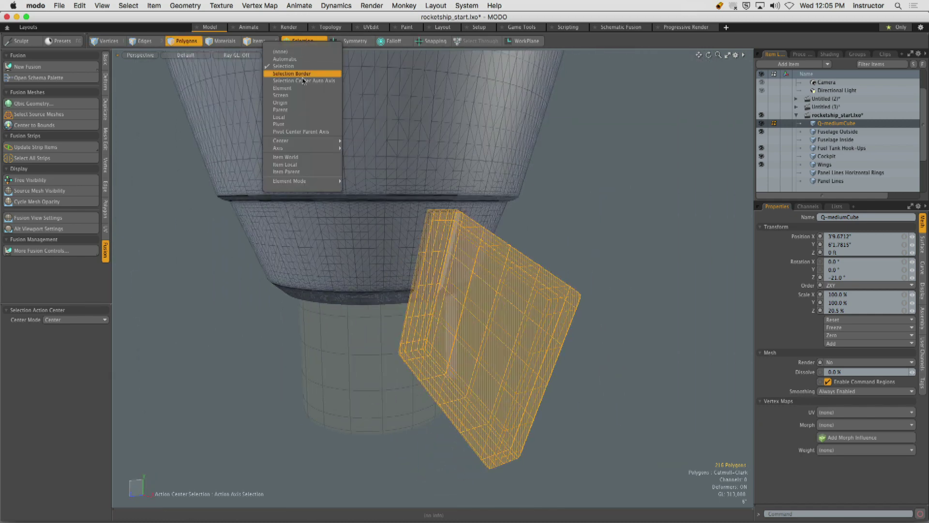
pyautogui.click(293, 102)
pyautogui.keyDown('alt'); pyautogui.moveTo(271, 187); pyautogui.dragTo(214, 190); pyautogui.keyUp('alt')
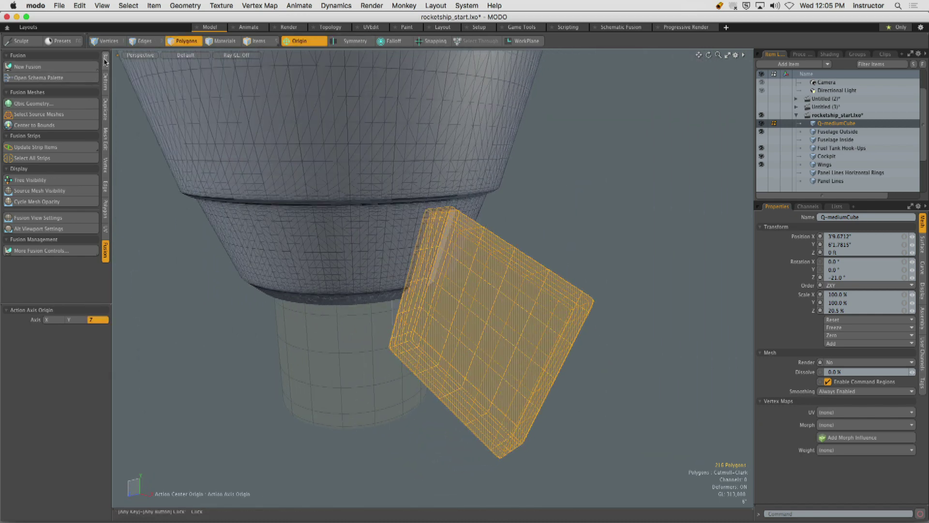
pyautogui.click(105, 113)
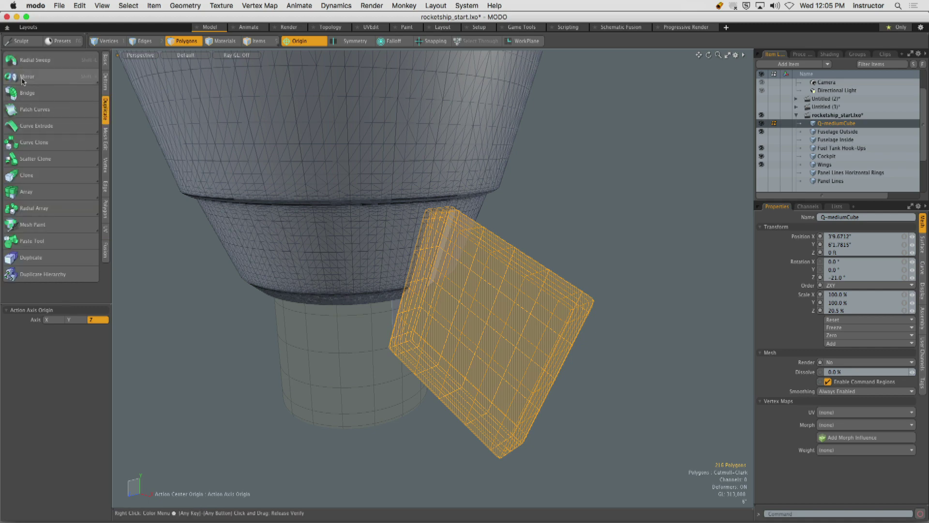
pyautogui.click(41, 208)
pyautogui.keyDown('alt'); pyautogui.moveTo(334, 329); pyautogui.dragTo(416, 256); pyautogui.keyUp('alt')
pyautogui.click(413, 306)
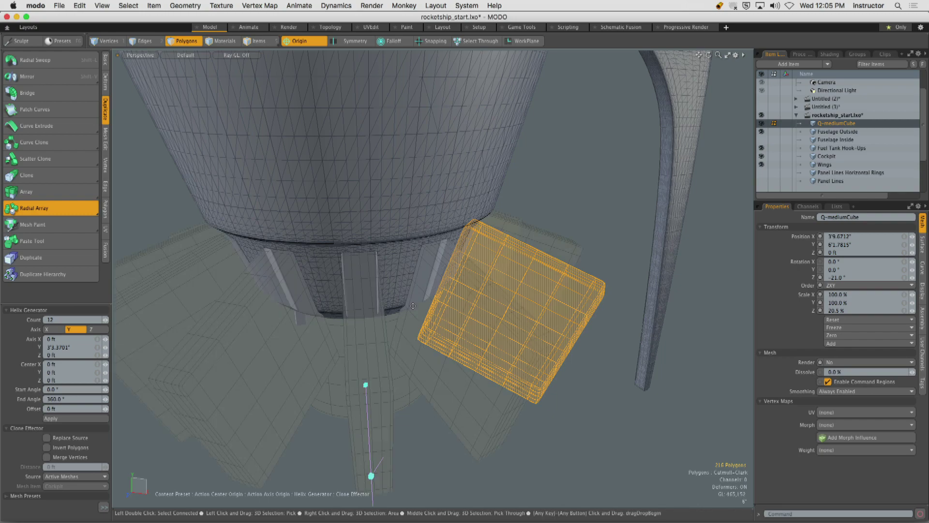
pyautogui.keyDown('alt'); pyautogui.moveTo(495, 292); pyautogui.dragTo(575, 242); pyautogui.keyUp('alt')
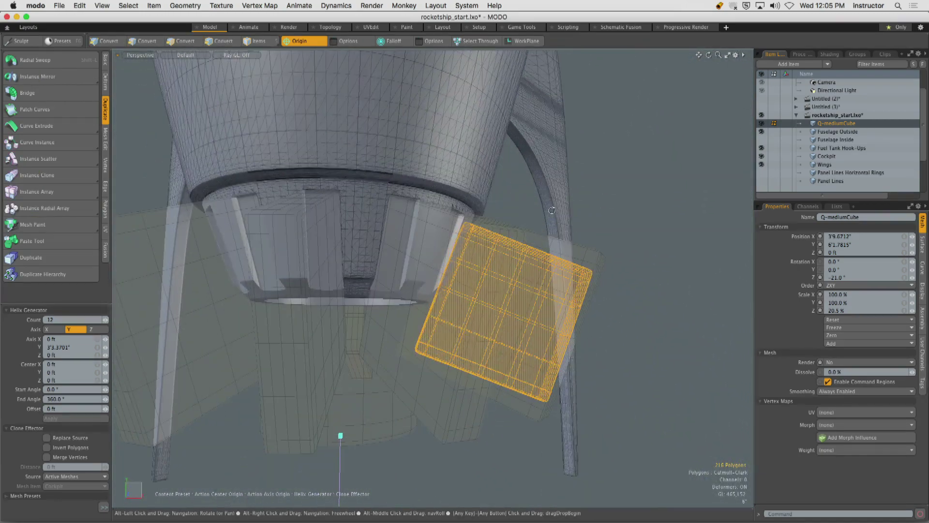
pyautogui.press('q')
pyautogui.click(602, 180)
# - Reset the action center to none and hide the fusion's source meshes
pyautogui.click(309, 43)
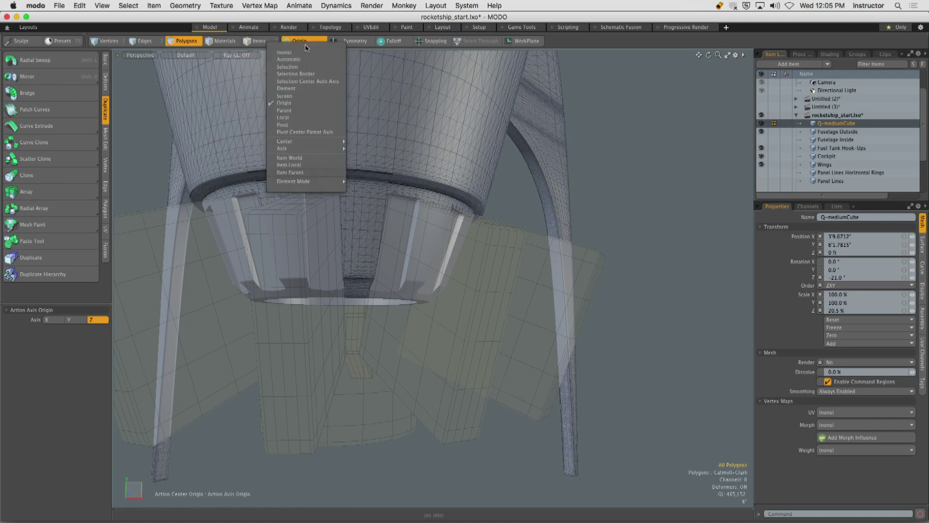
pyautogui.click(309, 54)
pyautogui.keyDown('alt'); pyautogui.moveTo(595, 207); pyautogui.dragTo(488, 249); pyautogui.keyUp('alt')
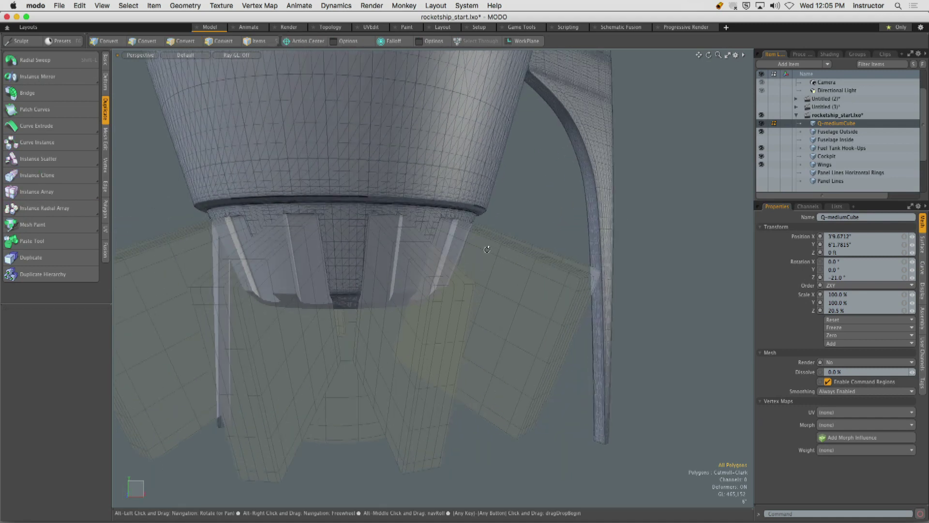
pyautogui.click(105, 252)
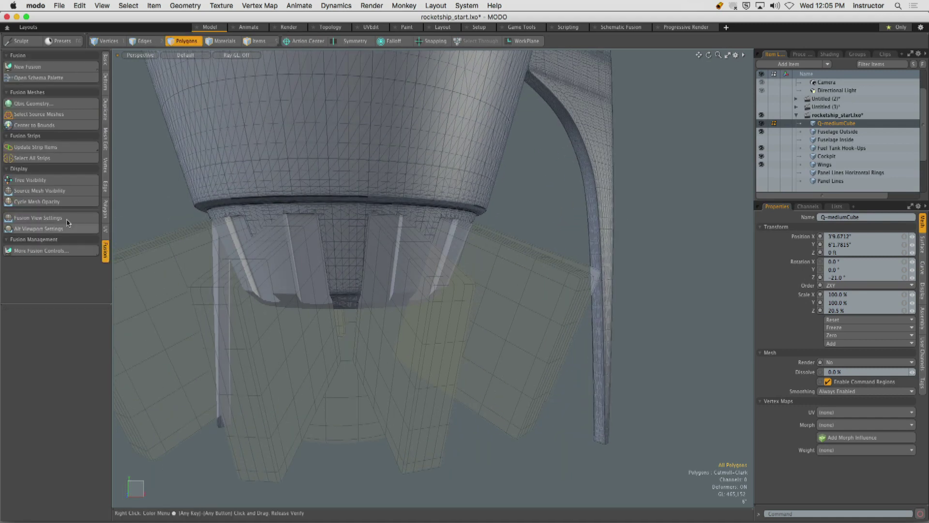
pyautogui.click(42, 194)
# - Examine the ring of slots around the exhaust and the rocket's overall shape from several angles and distances
pyautogui.keyDown('alt'); pyautogui.moveTo(496, 248); pyautogui.dragTo(361, 227); pyautogui.keyUp('alt')
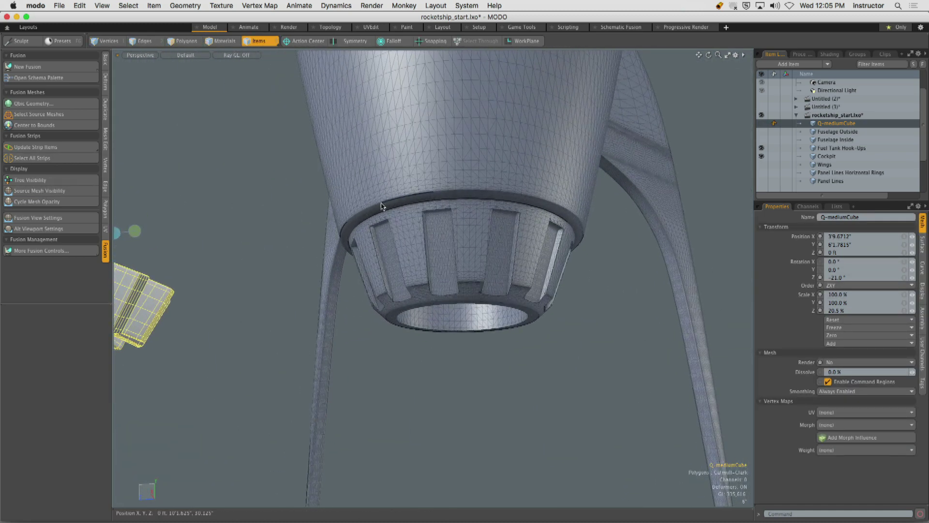
pyautogui.keyDown('ctrl'); pyautogui.keyDown('alt'); pyautogui.moveTo(426, 243); pyautogui.dragTo(444, 245); pyautogui.keyUp('alt'); pyautogui.keyUp('ctrl')
pyautogui.keyDown('alt'); pyautogui.moveTo(444, 245); pyautogui.dragTo(378, 282); pyautogui.keyUp('alt')
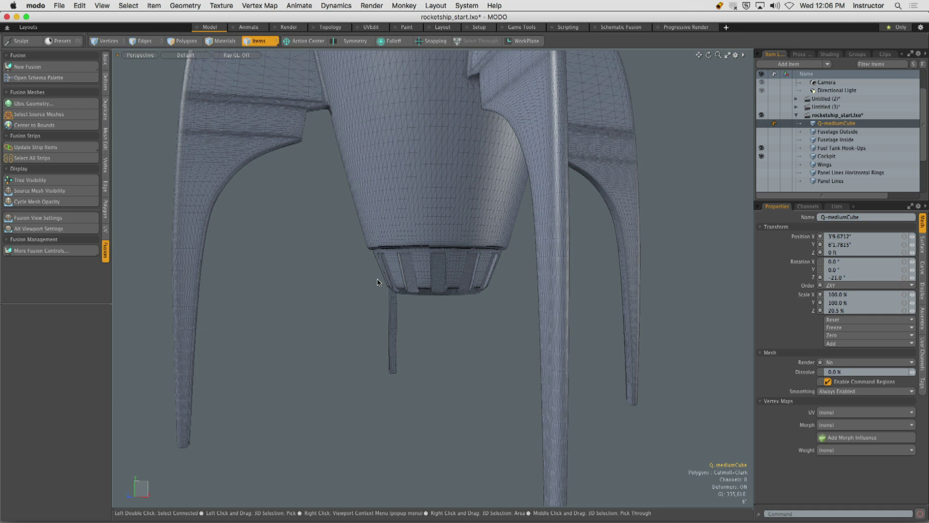
pyautogui.moveTo(450, 248)
pyautogui.keyDown('ctrl'); pyautogui.keyDown('alt'); pyautogui.mouseDown()
pyautogui.moveTo(466, 210)
pyautogui.moveTo(484, 232)
pyautogui.moveTo(515, 230)
pyautogui.moveTo(410, 258)
pyautogui.mouseUp(); pyautogui.keyUp('alt'); pyautogui.keyUp('ctrl')
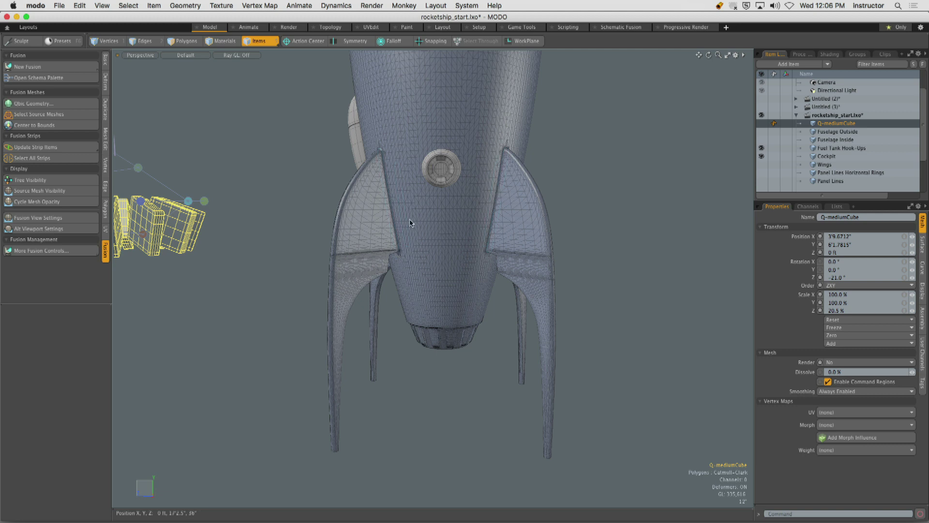
pyautogui.keyDown('alt'); pyautogui.moveTo(408, 223); pyautogui.dragTo(418, 275); pyautogui.keyUp('alt')
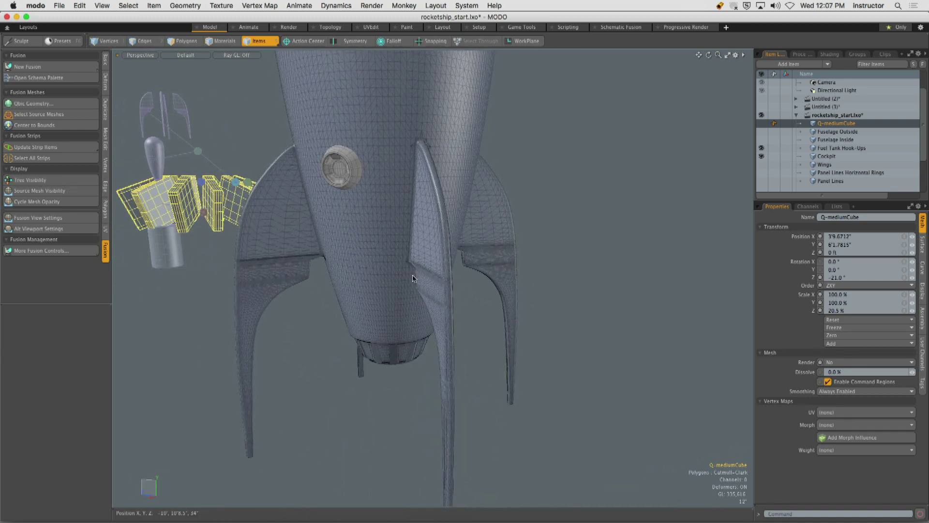
pyautogui.keyDown('alt'); pyautogui.keyDown('shift'); pyautogui.moveTo(433, 237); pyautogui.dragTo(503, 221); pyautogui.keyUp('shift'); pyautogui.keyUp('alt')
pyautogui.keyDown('alt'); pyautogui.moveTo(503, 220); pyautogui.dragTo(360, 251); pyautogui.keyUp('alt')
pyautogui.keyDown('alt'); pyautogui.moveTo(360, 251); pyautogui.dragTo(368, 252); pyautogui.keyUp('alt')
pyautogui.click(339, 231)
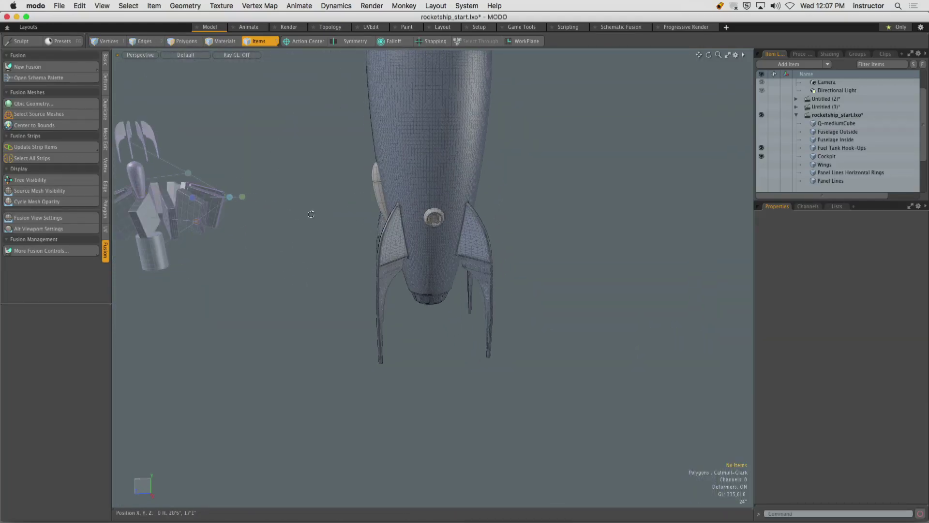
# - Add the Q-CapsCone1 preset mesh from the Fusion Qbic geometry presets at full scale
pyautogui.keyDown('alt'); pyautogui.moveTo(311, 209); pyautogui.dragTo(224, 191); pyautogui.keyUp('alt')
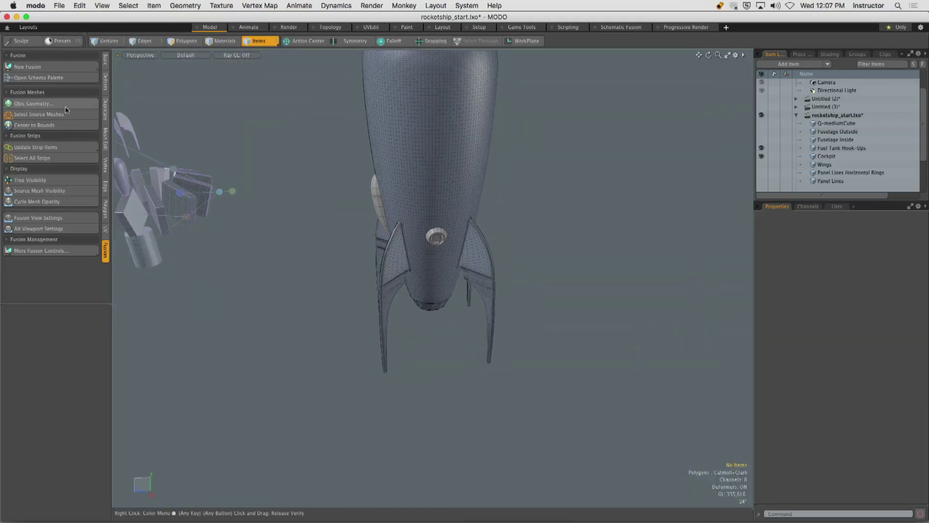
pyautogui.click(48, 103)
pyautogui.moveTo(306, 55)
pyautogui.mouseDown()
pyautogui.moveTo(305, 73)
pyautogui.moveTo(305, 61)
pyautogui.mouseUp()
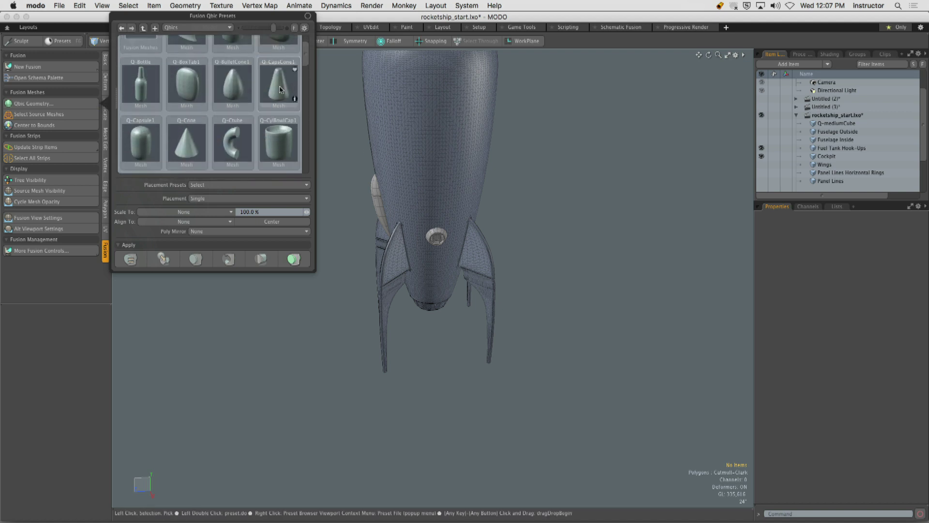
pyautogui.doubleClick(280, 90)
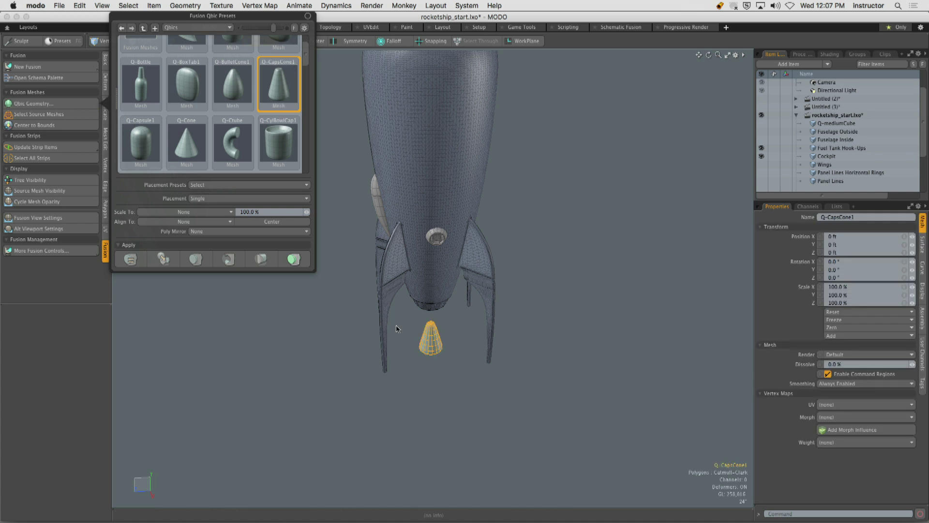
pyautogui.keyDown('alt'); pyautogui.click(443, 323); pyautogui.keyUp('alt')
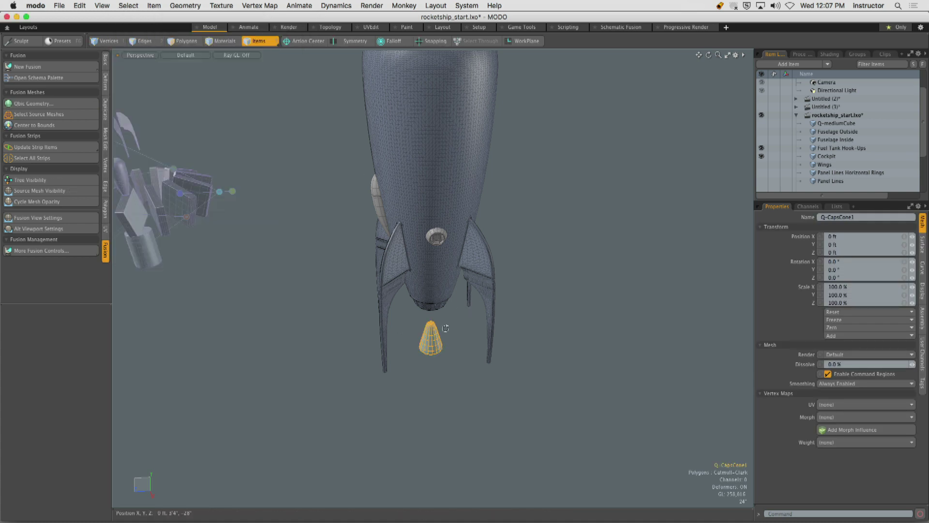
# - Move the capped cone beside the lower fuselage to X 5'9", Y 12' and tilt it 10.5° around Z
pyautogui.keyDown('alt'); pyautogui.moveTo(443, 322); pyautogui.dragTo(437, 267); pyautogui.keyUp('alt')
pyautogui.press('y')
pyautogui.scroll(7, 424, 295)
pyautogui.moveTo(389, 213); pyautogui.dragTo(388, 190)
# - Set the action center to Selection and slide the capped cone about 5.6" upward along its own tilted axis
pyautogui.click(310, 42)
pyautogui.click(302, 73)
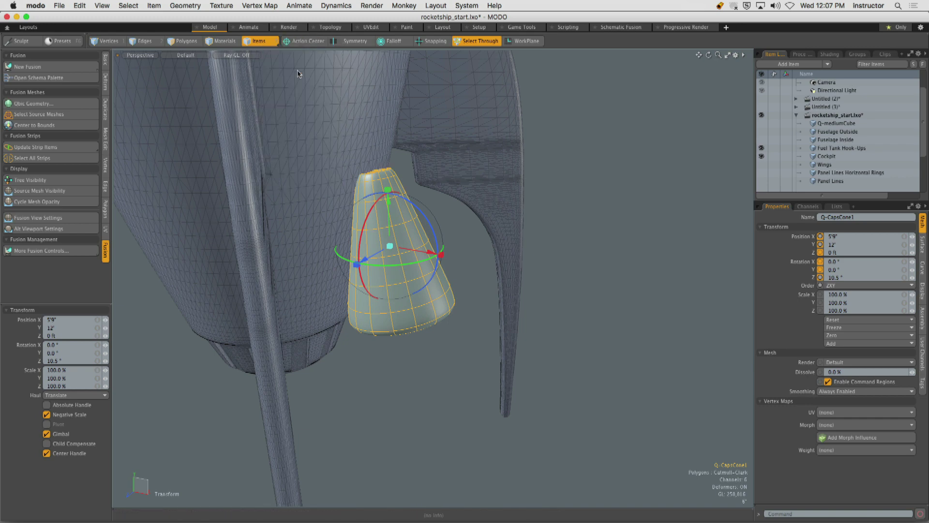
pyautogui.keyDown('ctrl'); pyautogui.keyDown('alt'); pyautogui.moveTo(412, 273); pyautogui.dragTo(413, 245); pyautogui.keyUp('alt'); pyautogui.keyUp('ctrl')
pyautogui.hotkey('ctrl', 'space')
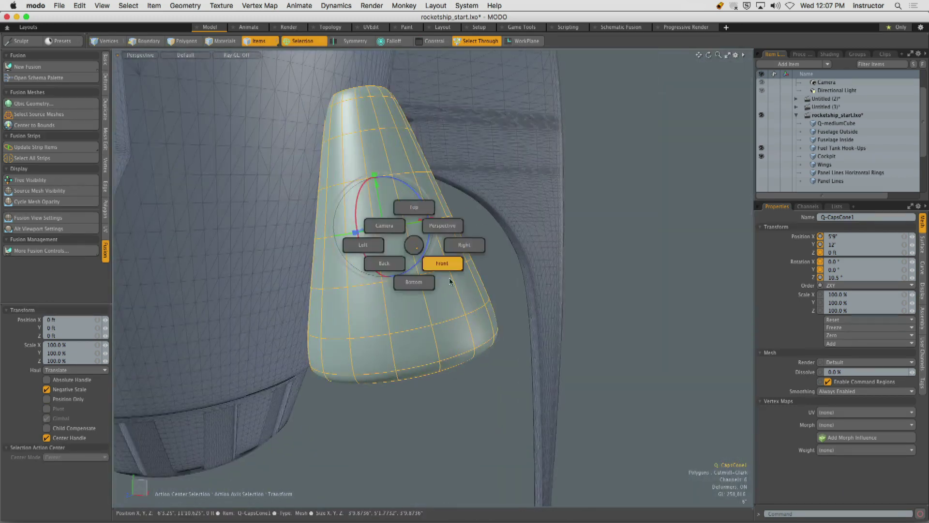
pyautogui.click(451, 279)
pyautogui.keyDown('ctrl'); pyautogui.keyDown('alt'); pyautogui.moveTo(472, 295); pyautogui.dragTo(468, 292); pyautogui.keyUp('alt'); pyautogui.keyUp('ctrl')
pyautogui.hotkey('ctrl', 'space')
pyautogui.click(471, 266)
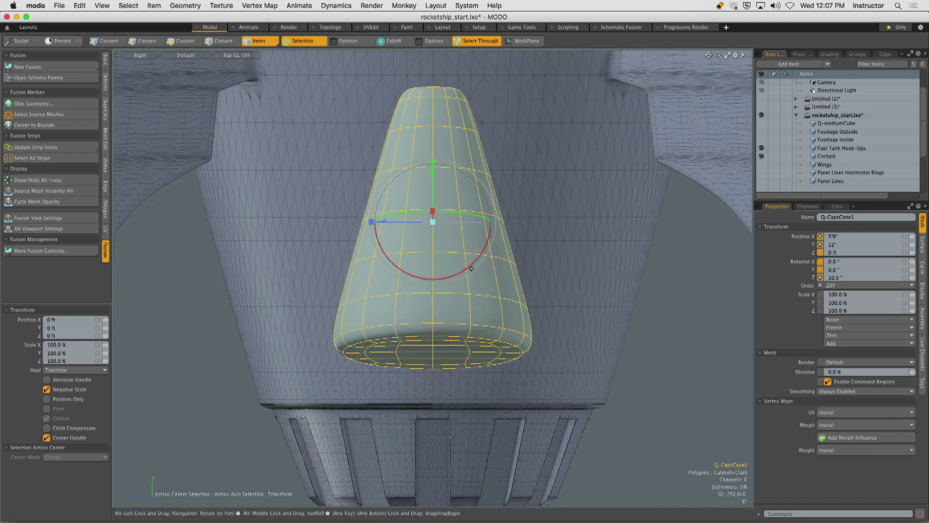
pyautogui.keyDown('alt'); pyautogui.keyDown('shift'); pyautogui.moveTo(468, 254); pyautogui.dragTo(448, 293); pyautogui.keyUp('shift'); pyautogui.keyUp('alt')
pyautogui.moveTo(412, 229); pyautogui.dragTo(414, 207)
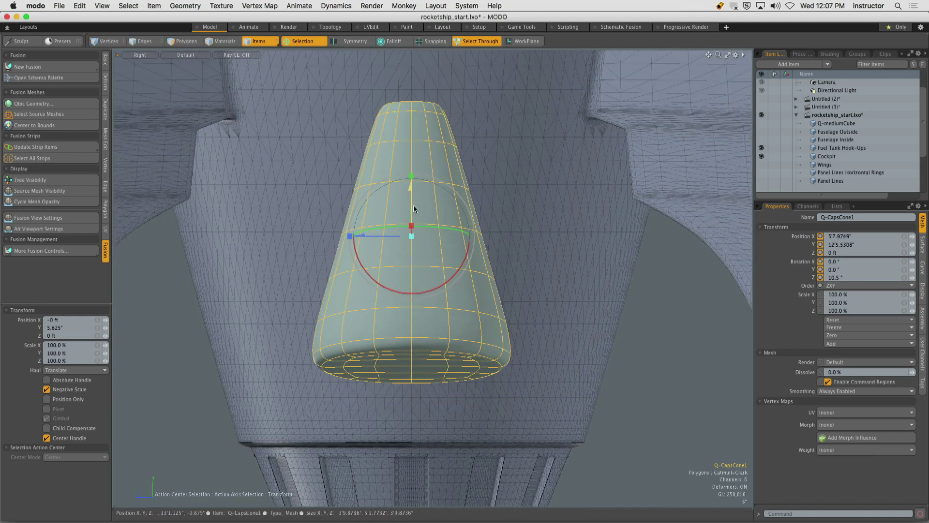
pyautogui.hotkey('ctrl', 'space')
pyautogui.click(422, 204)
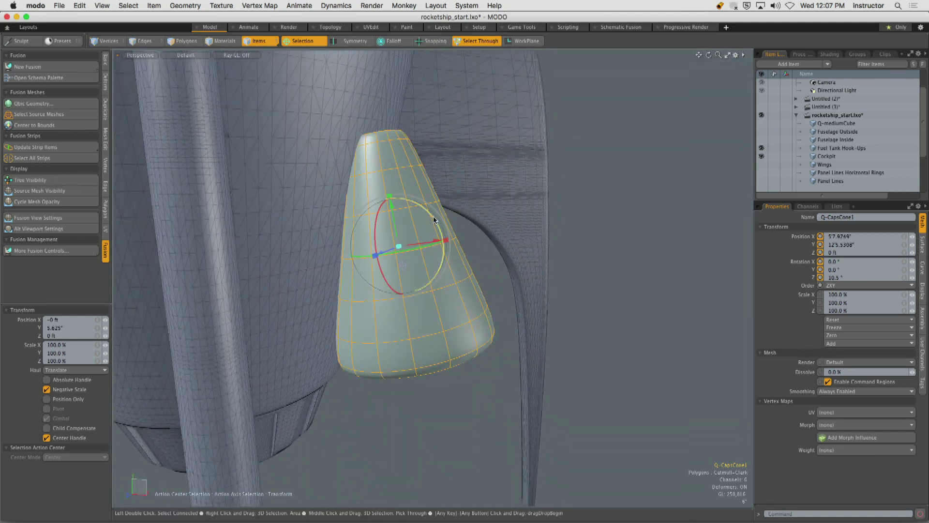